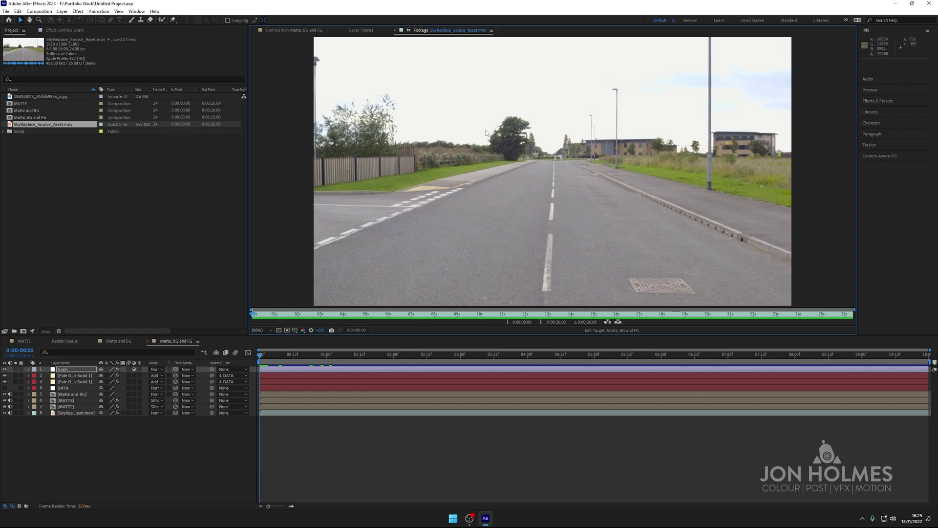
Step: Start a new, empty project
{"action": "left_click", "coordinate": [6, 11]}
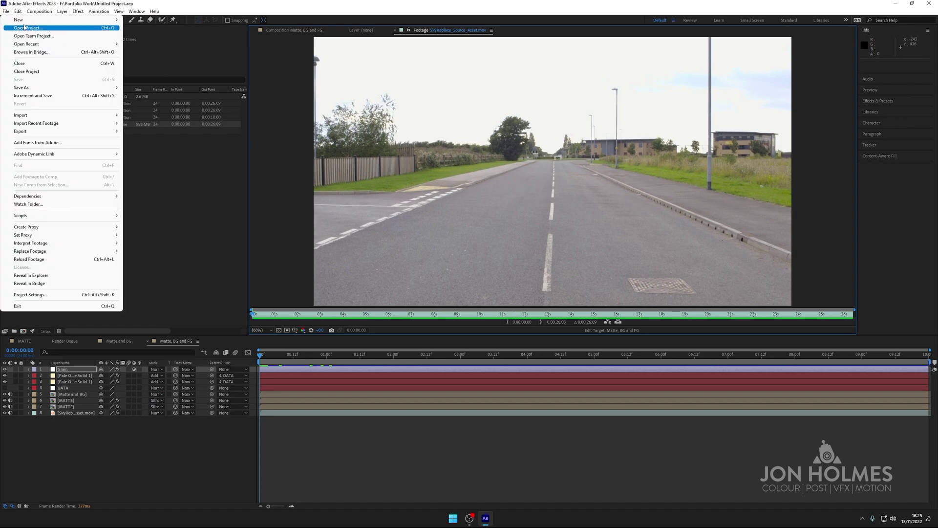
{"action": "mouse_move", "coordinate": [116, 20]}
{"action": "left_click", "coordinate": [146, 20]}
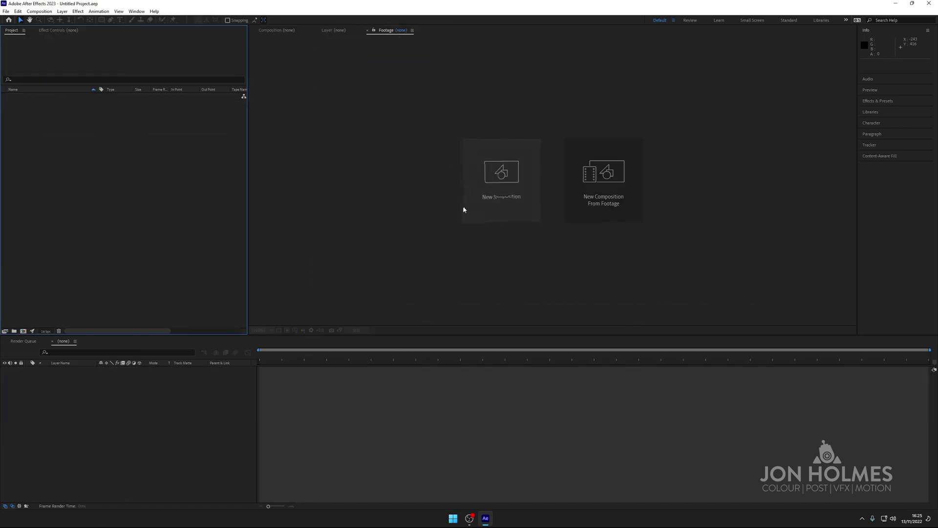
Step: Import the SkyReplace_Source_Asset.mov footage from the Sky Replace folder into the project
{"action": "right_click", "coordinate": [151, 164]}
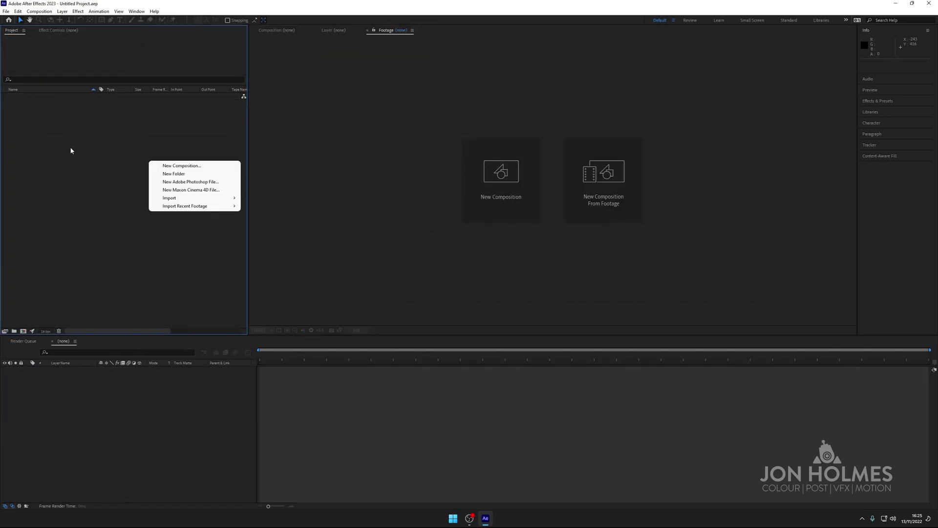
{"action": "mouse_move", "coordinate": [196, 198]}
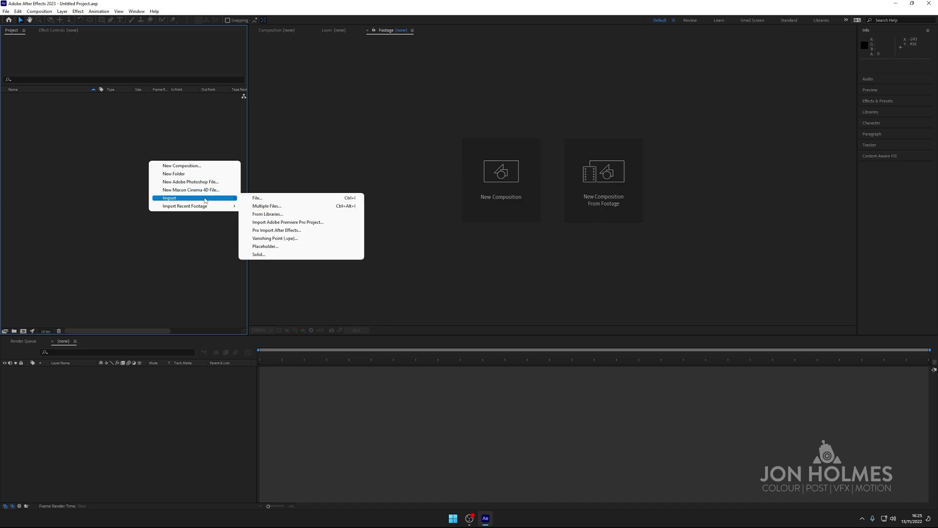
{"action": "left_click", "coordinate": [259, 200]}
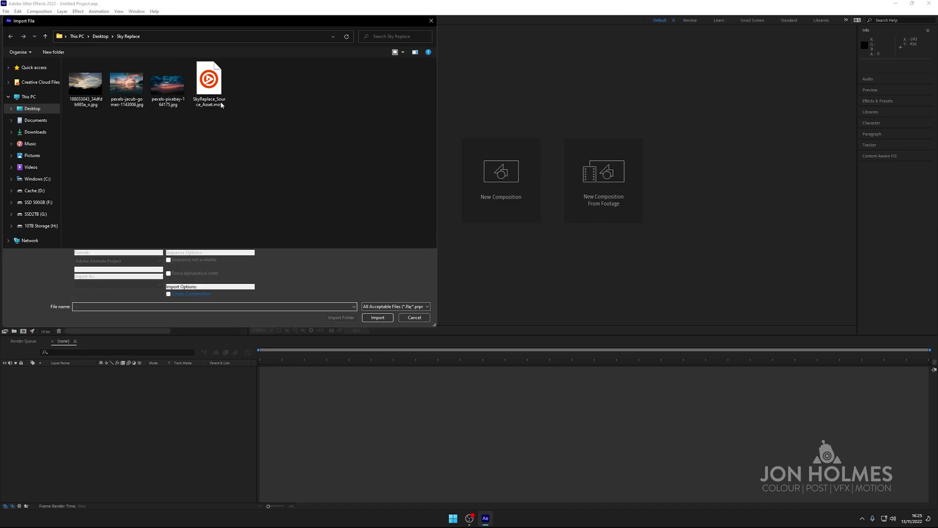
{"action": "left_click", "coordinate": [221, 106]}
{"action": "left_click", "coordinate": [377, 317]}
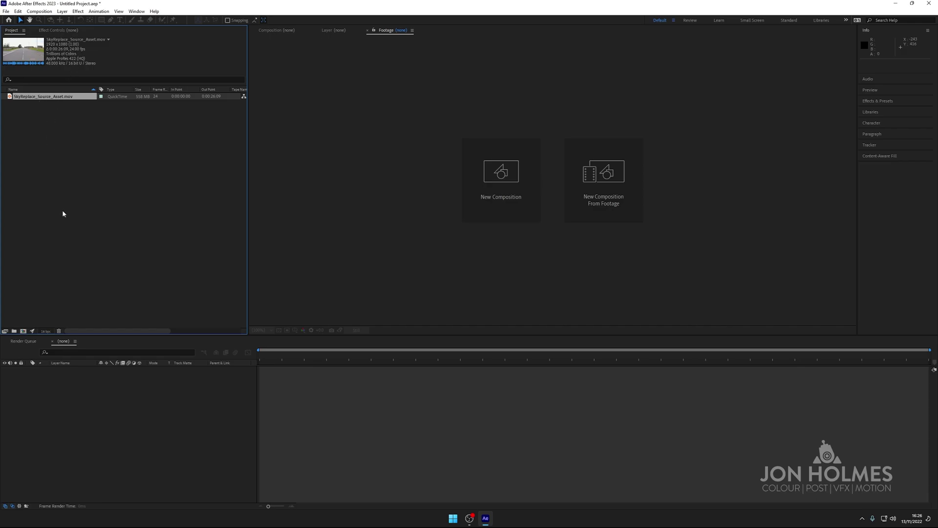
Step: Create a new composition from SkyReplace_Source_Asset.mov and rename it MATTE
{"action": "right_click", "coordinate": [48, 99]}
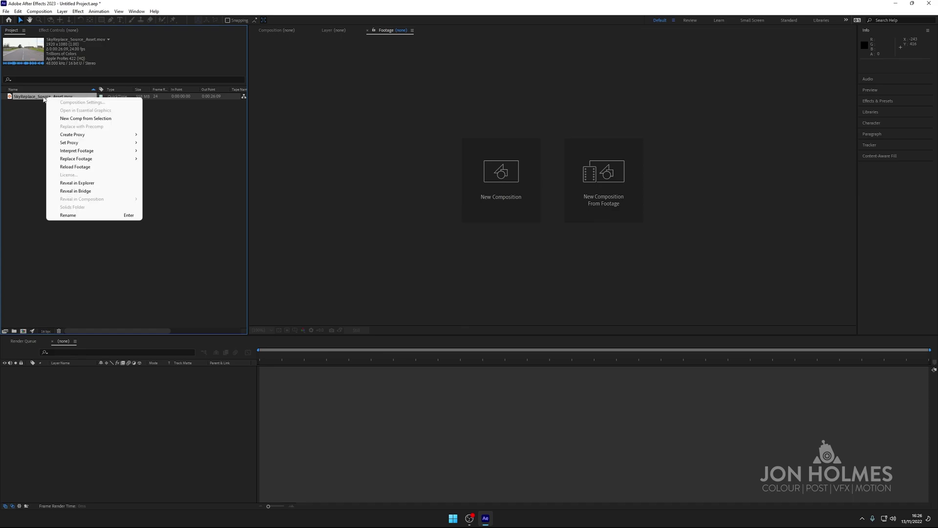
{"action": "left_click", "coordinate": [84, 117]}
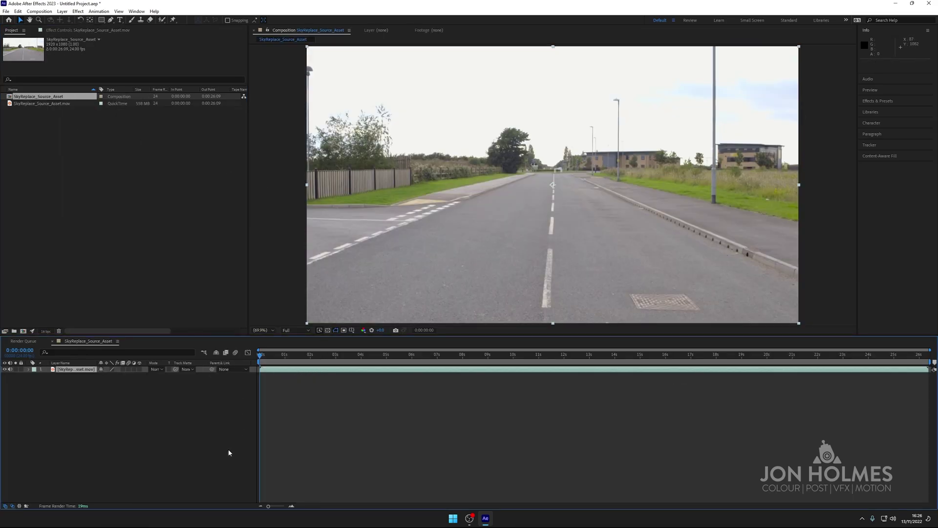
{"action": "left_click", "coordinate": [53, 104]}
{"action": "left_click", "coordinate": [18, 97]}
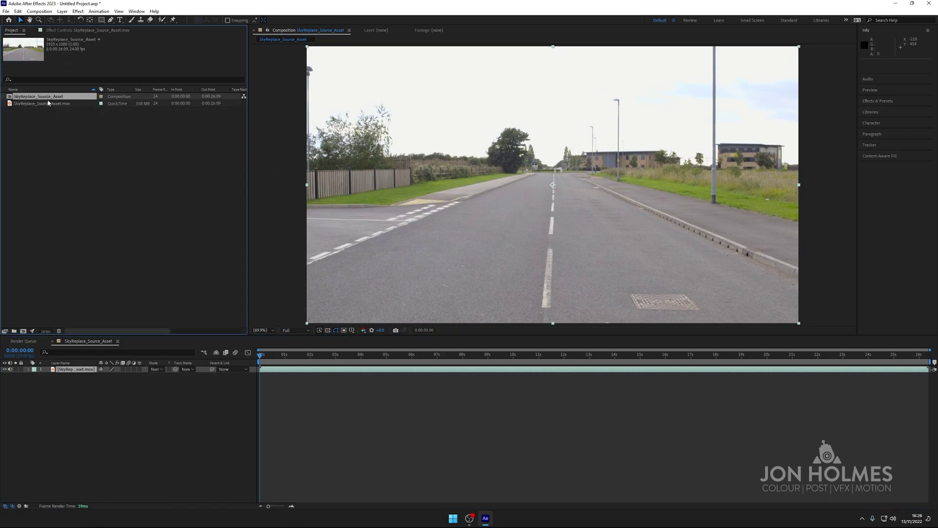
{"action": "key", "text": "Return"}
{"action": "type", "text": "MATTE"}
{"action": "key", "text": "Return"}
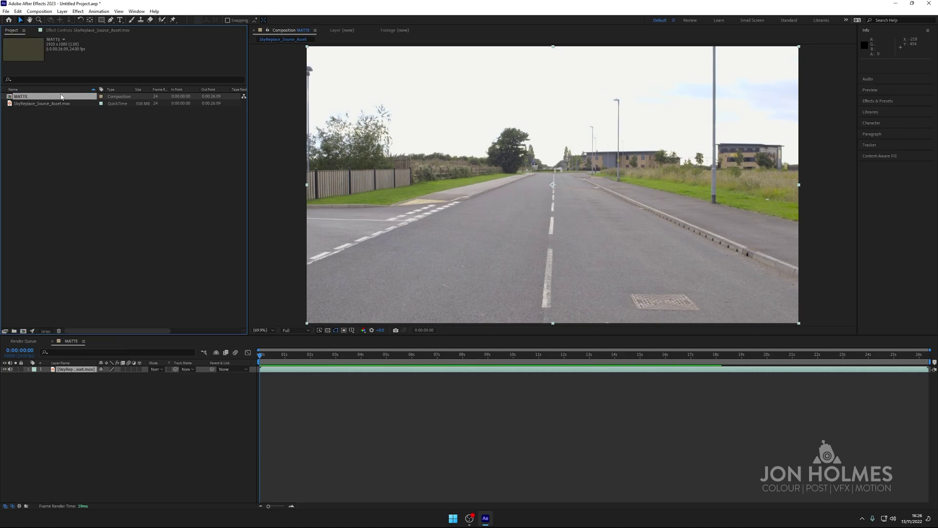
{"action": "left_click", "coordinate": [110, 140]}
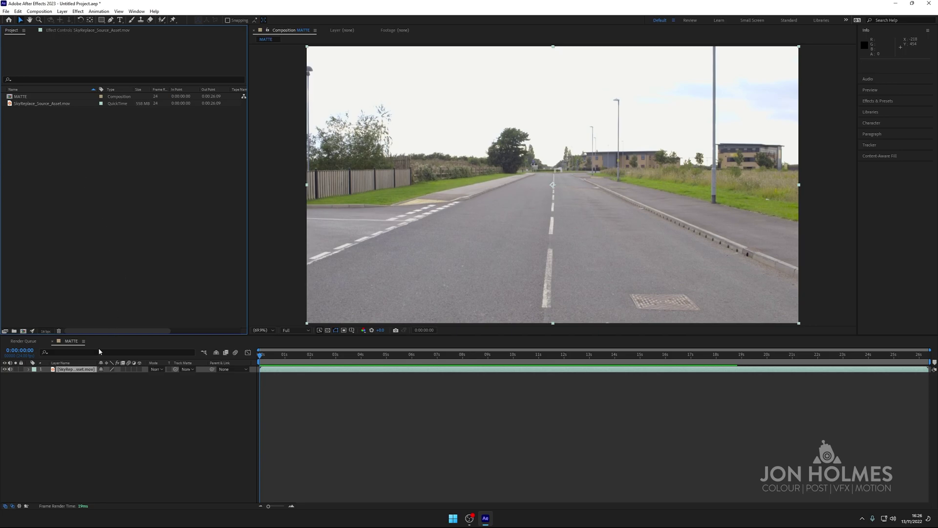
{"action": "left_click", "coordinate": [23, 98]}
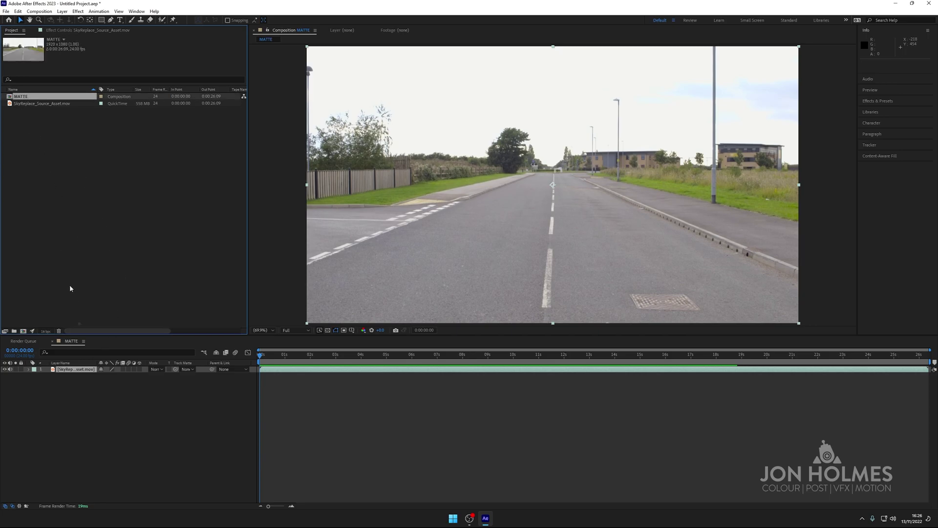
{"action": "left_click", "coordinate": [71, 342]}
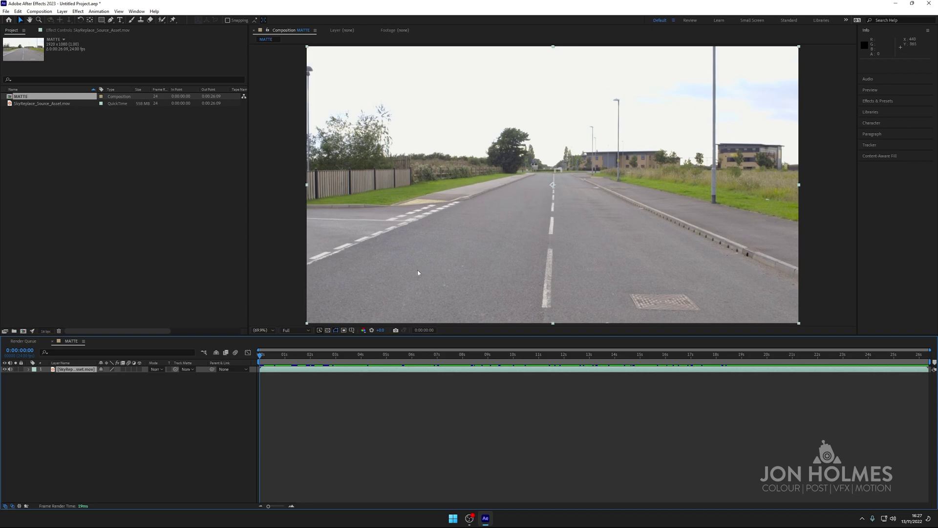
Step: View the MATTE composition's red, green and blue channels one after another to compare the contrast between sky and foreground
{"action": "left_click", "coordinate": [364, 330]}
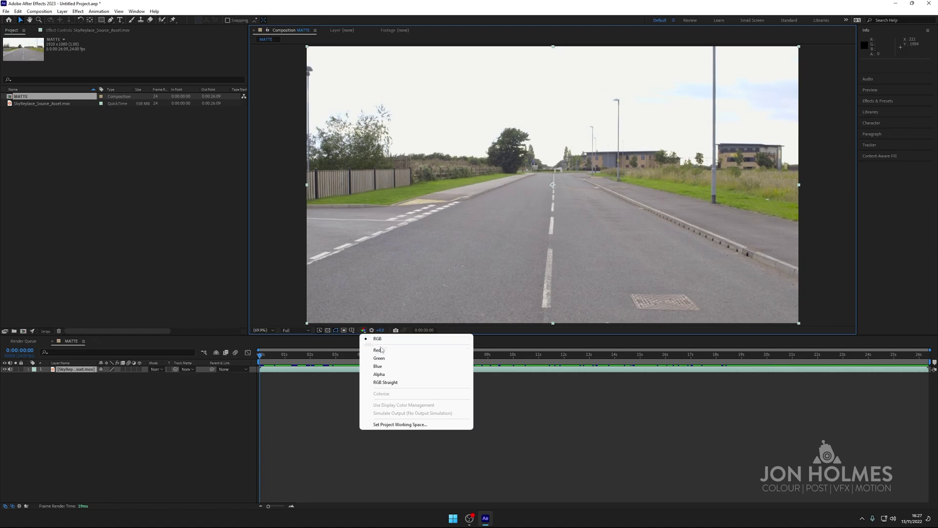
{"action": "left_click", "coordinate": [378, 349]}
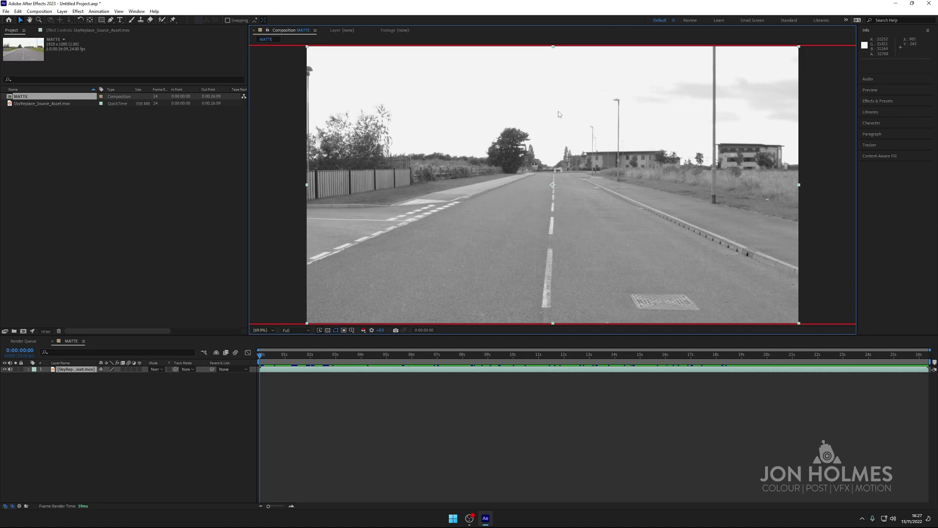
{"action": "left_click", "coordinate": [364, 331]}
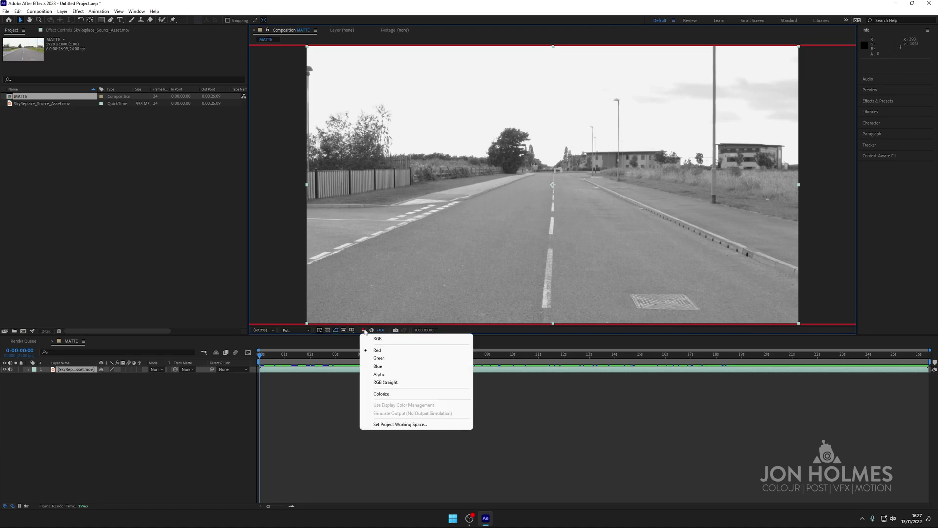
{"action": "left_click", "coordinate": [379, 358]}
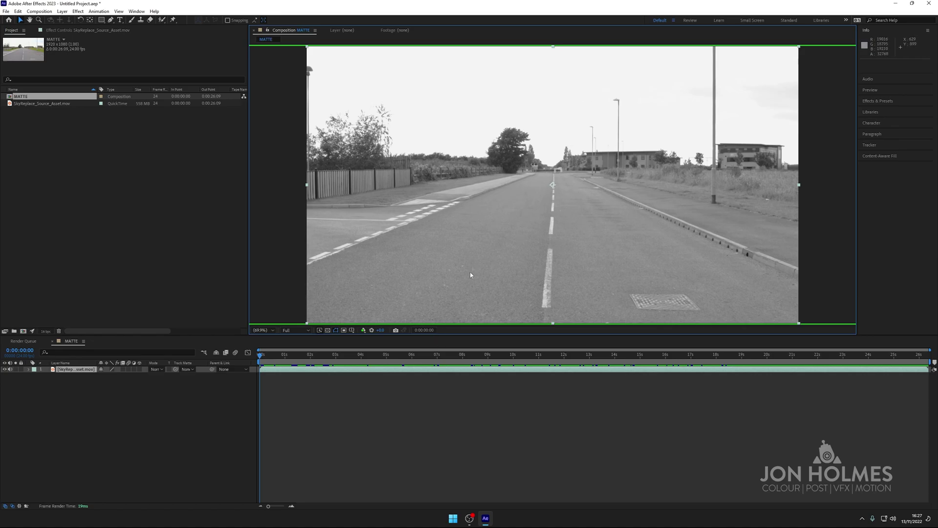
{"action": "left_click", "coordinate": [365, 331]}
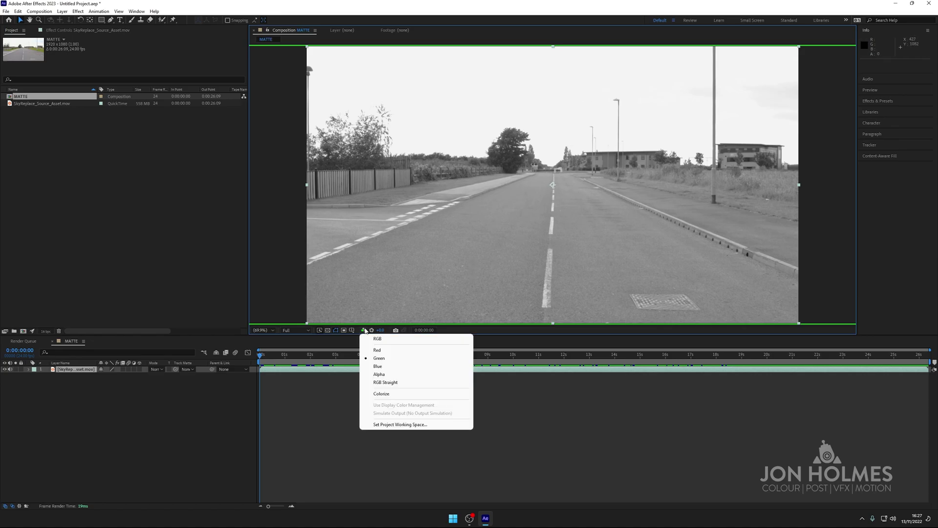
{"action": "left_click", "coordinate": [379, 366]}
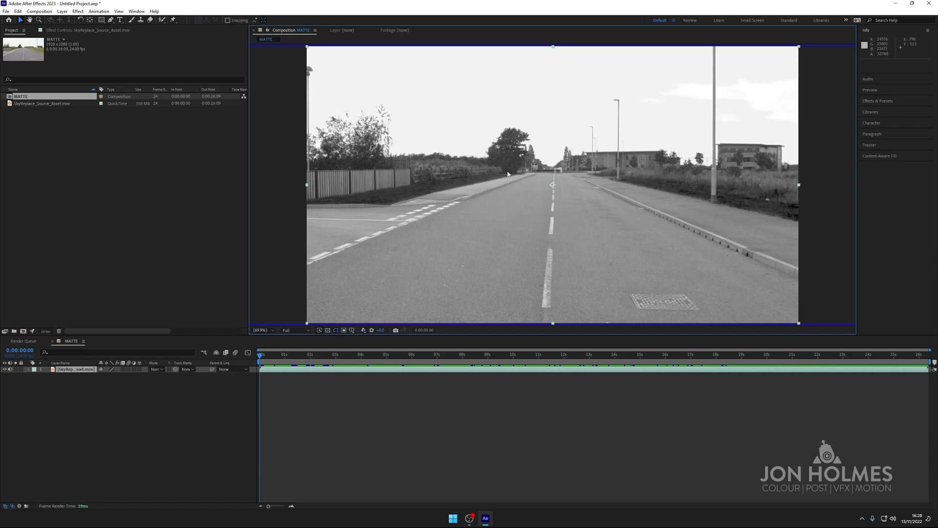
Step: Examine the tree edges against the sky at 200% magnification in the red, green and blue channels
{"action": "scroll", "coordinate": [389, 128], "scroll_direction": "up", "scroll_amount": 2}
{"action": "left_click_drag", "start_coordinate": [375, 119], "coordinate": [820, 339]}
{"action": "left_click_drag", "start_coordinate": [488, 244], "coordinate": [644, 263]}
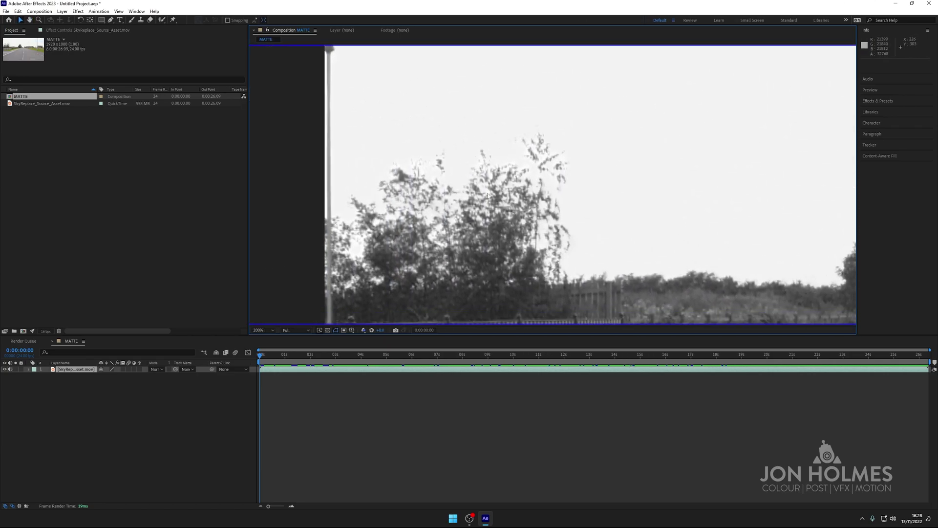
{"action": "left_click", "coordinate": [364, 331]}
{"action": "left_click", "coordinate": [373, 352]}
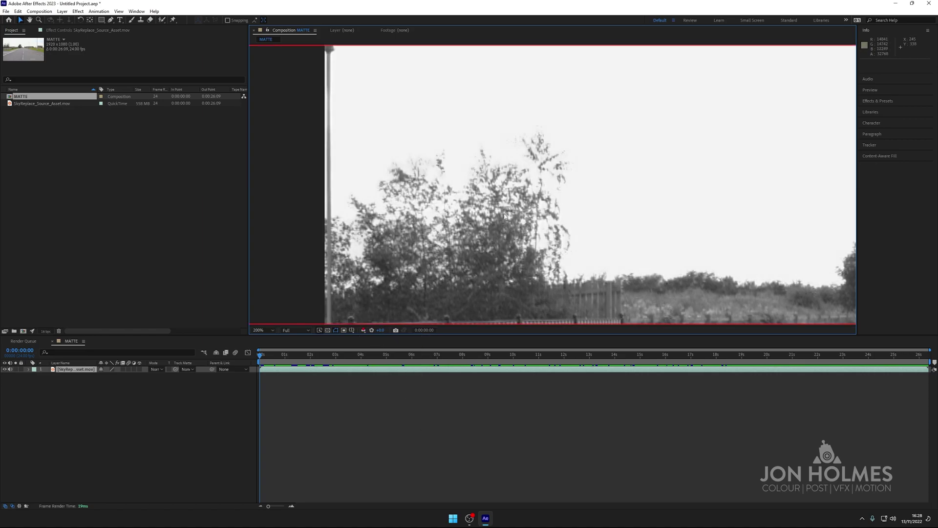
{"action": "left_click", "coordinate": [364, 331]}
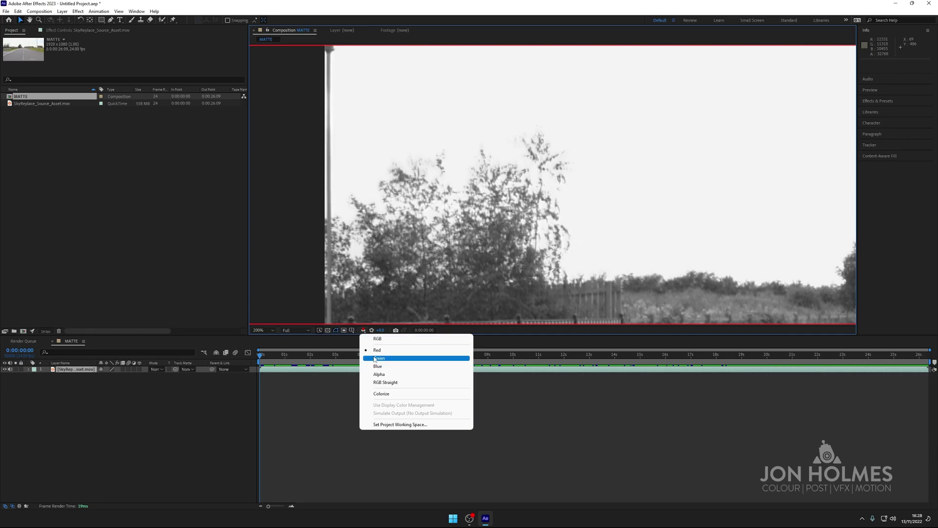
{"action": "left_click", "coordinate": [374, 358]}
{"action": "left_click", "coordinate": [364, 331]}
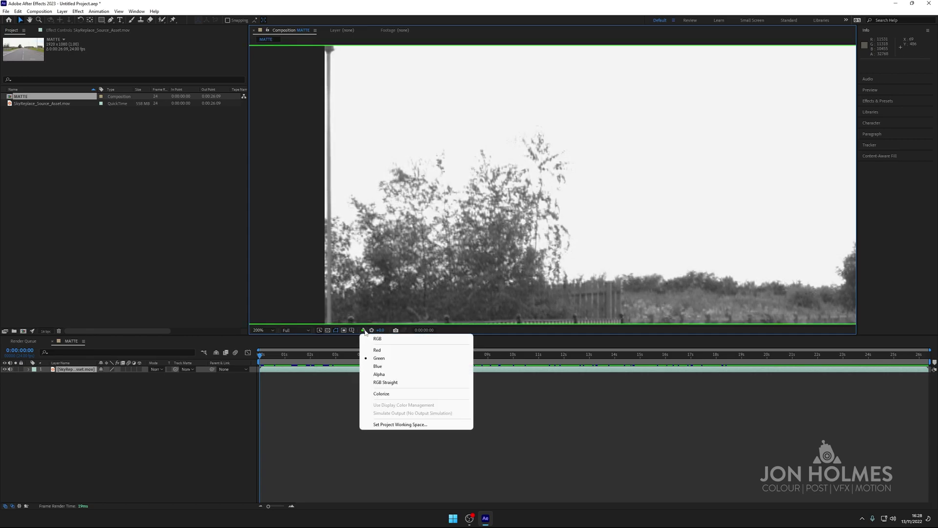
{"action": "left_click", "coordinate": [378, 366]}
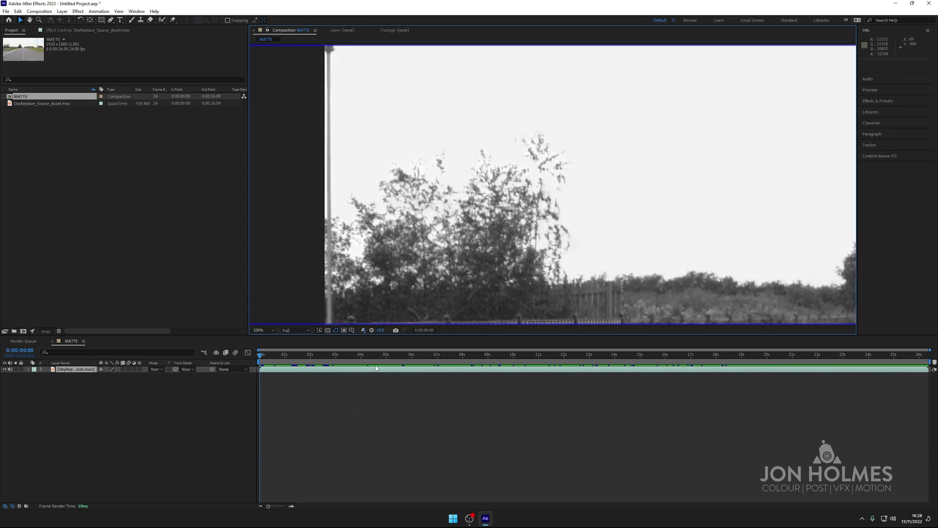
Step: Check the rest of the frame in the blue channel, and return the composition view to RGB at 50% magnification
{"action": "scroll", "coordinate": [438, 197], "scroll_direction": "down", "scroll_amount": 2}
{"action": "left_click_drag", "start_coordinate": [753, 265], "coordinate": [575, 224]}
{"action": "scroll", "coordinate": [505, 225], "scroll_direction": "down", "scroll_amount": 1}
{"action": "key", "text": "v"}
{"action": "scroll", "coordinate": [574, 225], "scroll_direction": "up", "scroll_amount": 2}
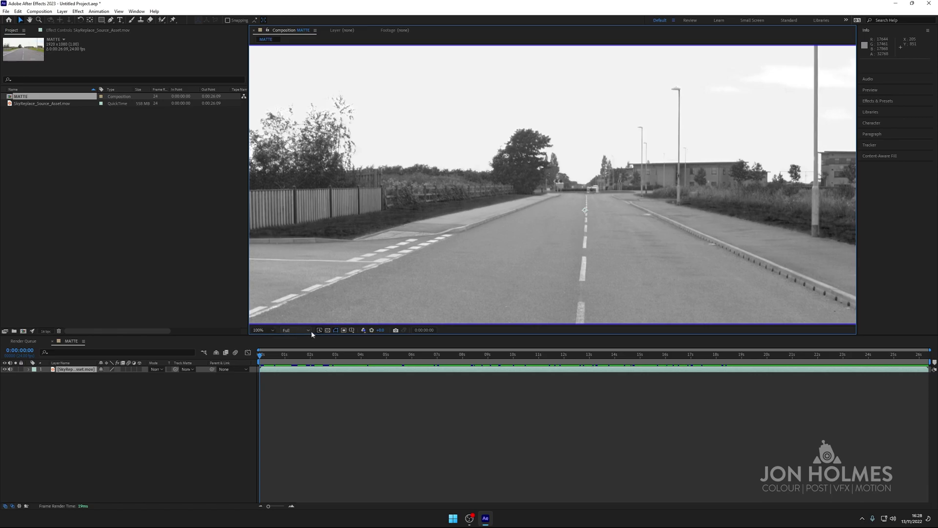
{"action": "scroll", "coordinate": [537, 256], "scroll_direction": "down", "scroll_amount": 2}
{"action": "key", "text": "h"}
{"action": "left_click_drag", "start_coordinate": [559, 254], "coordinate": [546, 248]}
{"action": "key", "text": "v"}
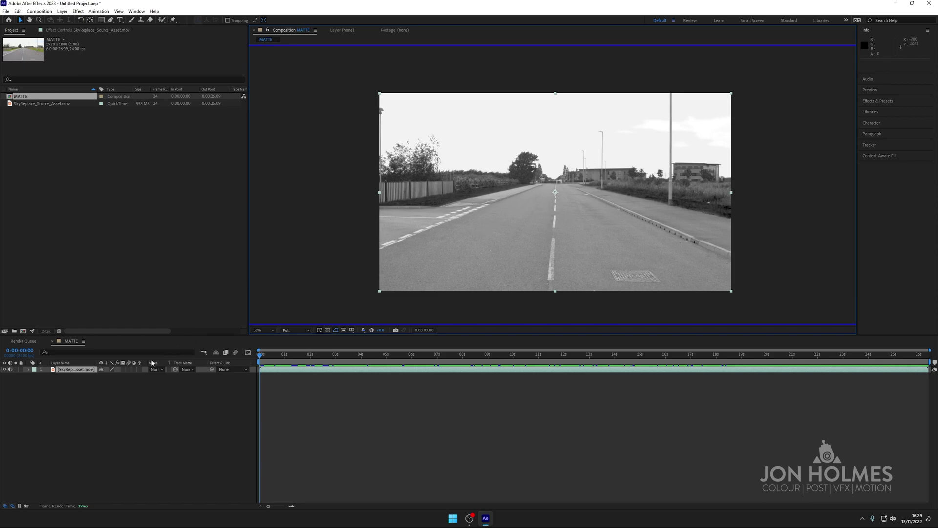
{"action": "left_click", "coordinate": [363, 330]}
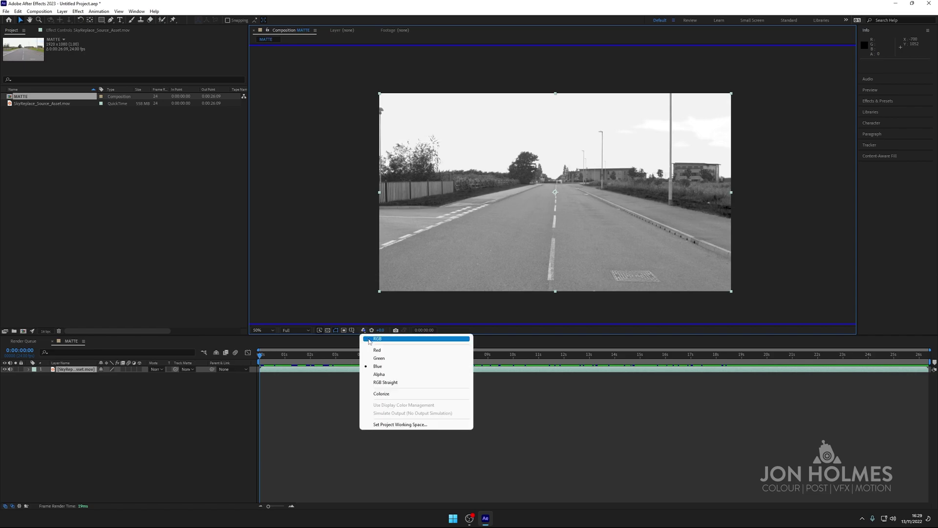
{"action": "left_click", "coordinate": [369, 339]}
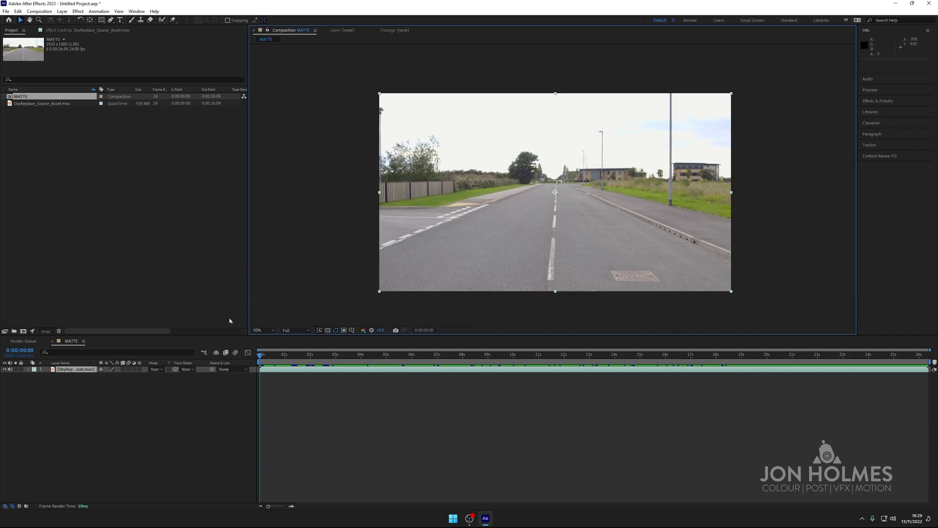
Step: Apply the Calculations channel effect to the footage layer and widen the area showing its settings
{"action": "left_click", "coordinate": [79, 13]}
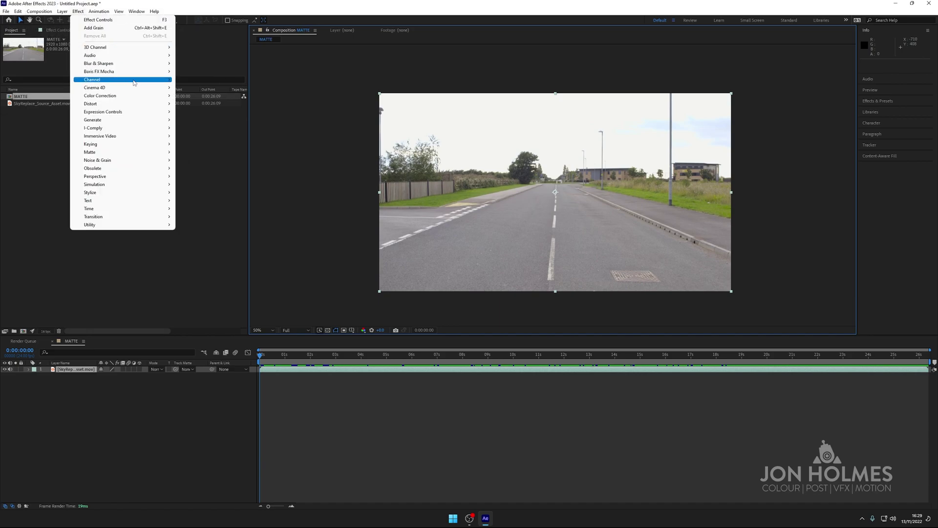
{"action": "mouse_move", "coordinate": [133, 82]}
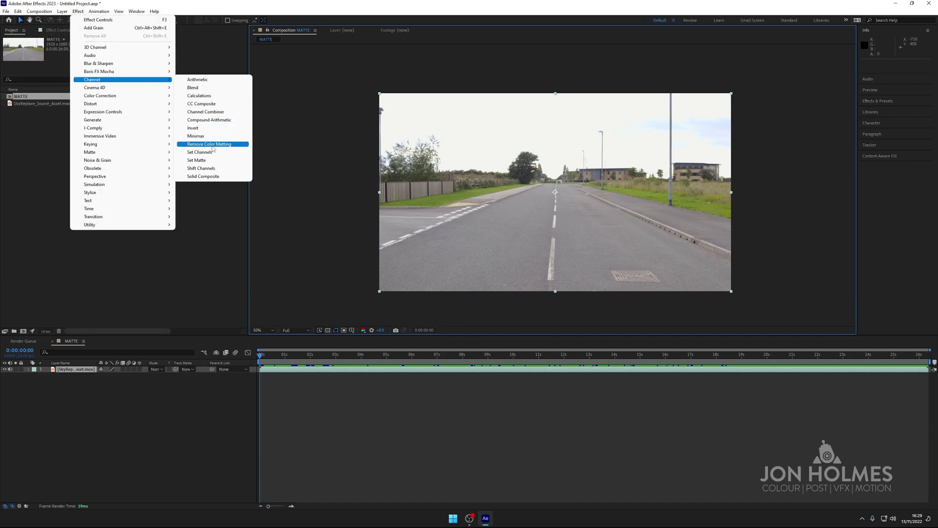
{"action": "left_click", "coordinate": [202, 94]}
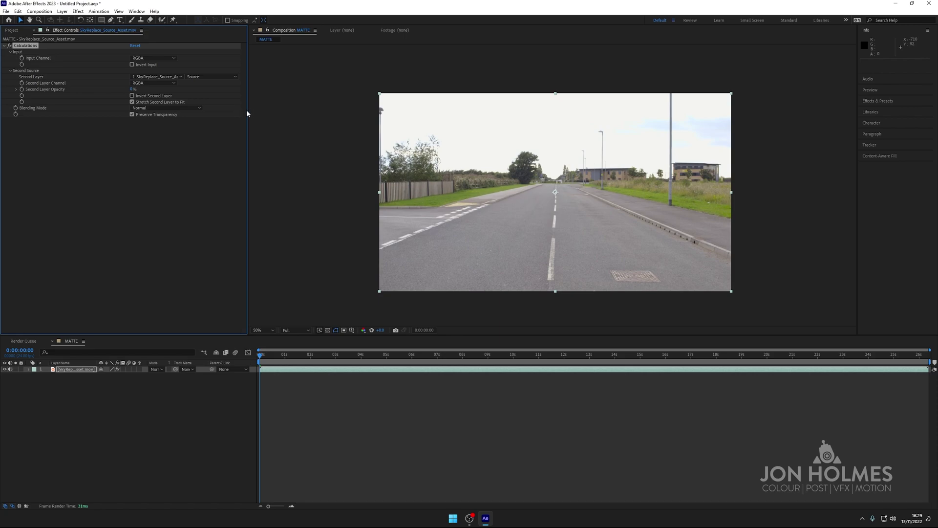
{"action": "left_click_drag", "start_coordinate": [248, 111], "coordinate": [305, 114]}
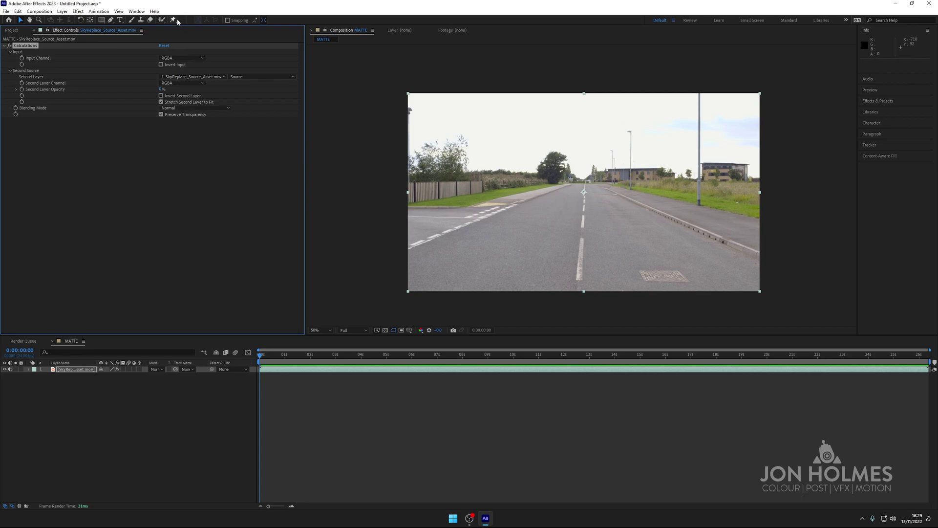
Step: Set the Calculations effect's Input Channel to Blue and its Second Layer Opacity to 100%
{"action": "left_click", "coordinate": [176, 58]}
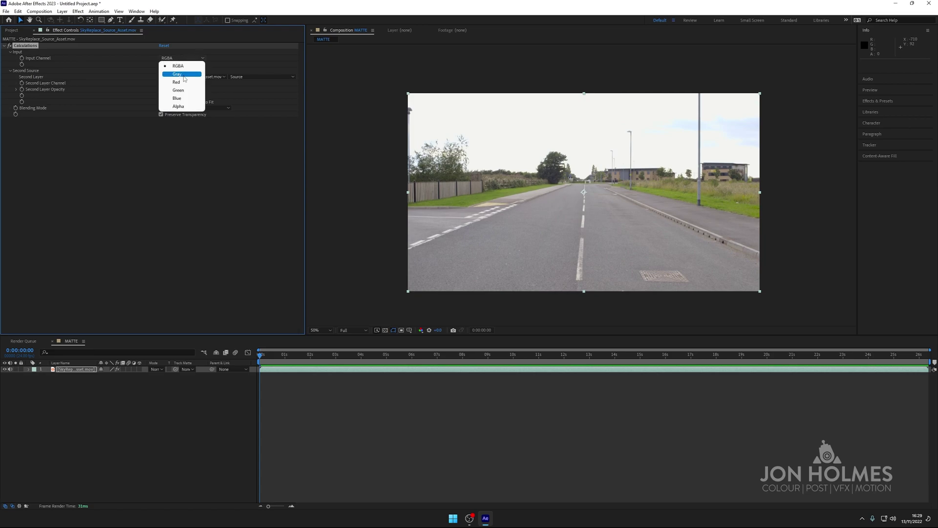
{"action": "left_click", "coordinate": [180, 98]}
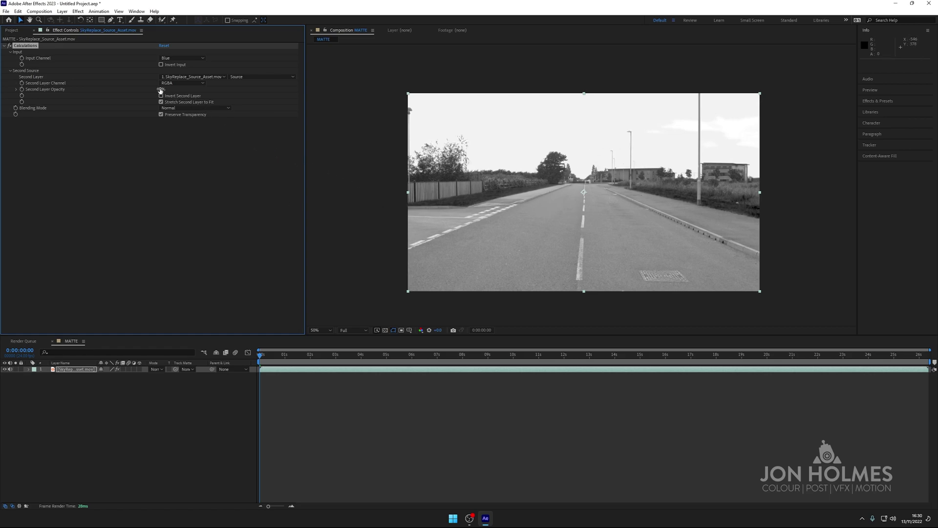
{"action": "left_click_drag", "start_coordinate": [161, 89], "coordinate": [238, 88]}
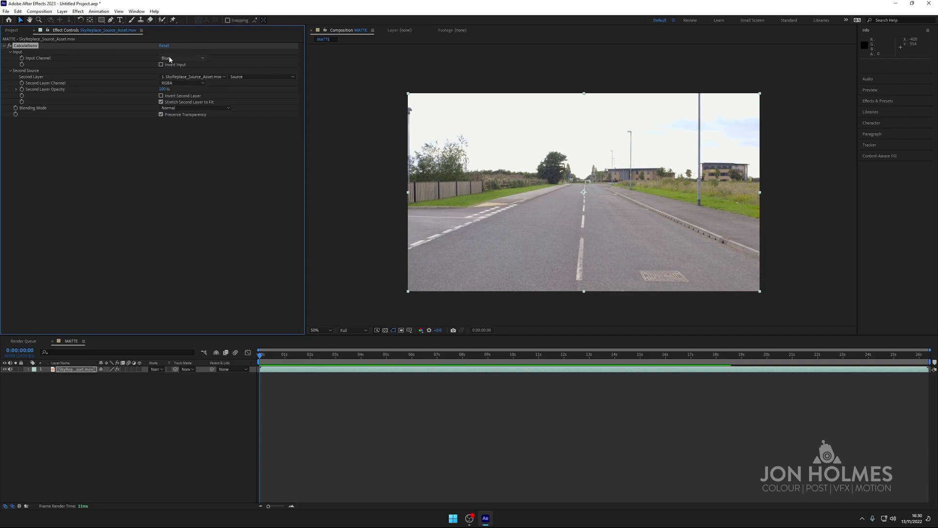
Step: Set the Calculations effect's Second Layer Channel to Blue and its Blending Mode to Multiply
{"action": "left_click", "coordinate": [172, 83]}
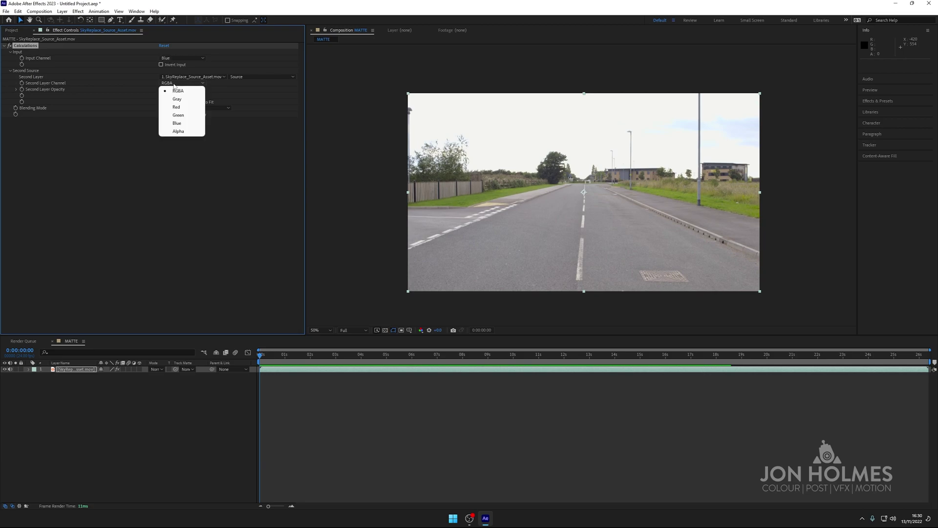
{"action": "left_click", "coordinate": [182, 124]}
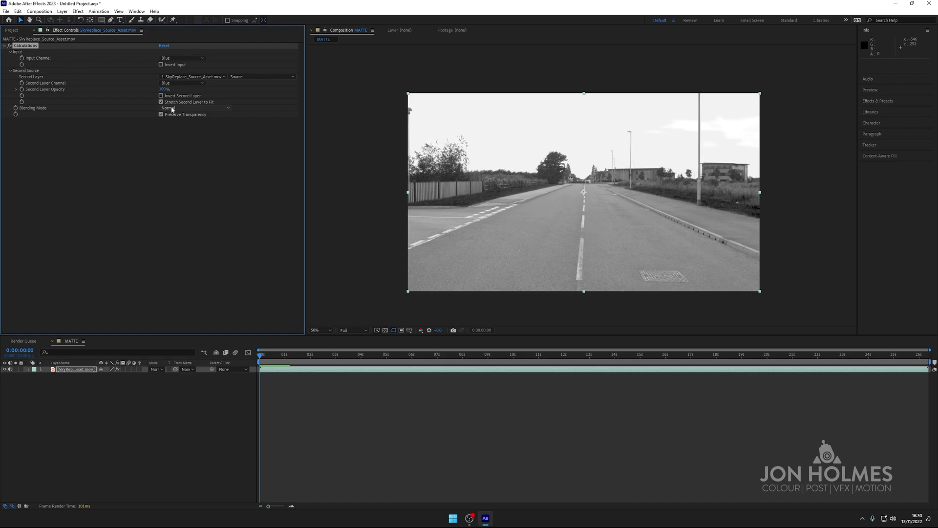
{"action": "left_click", "coordinate": [172, 110]}
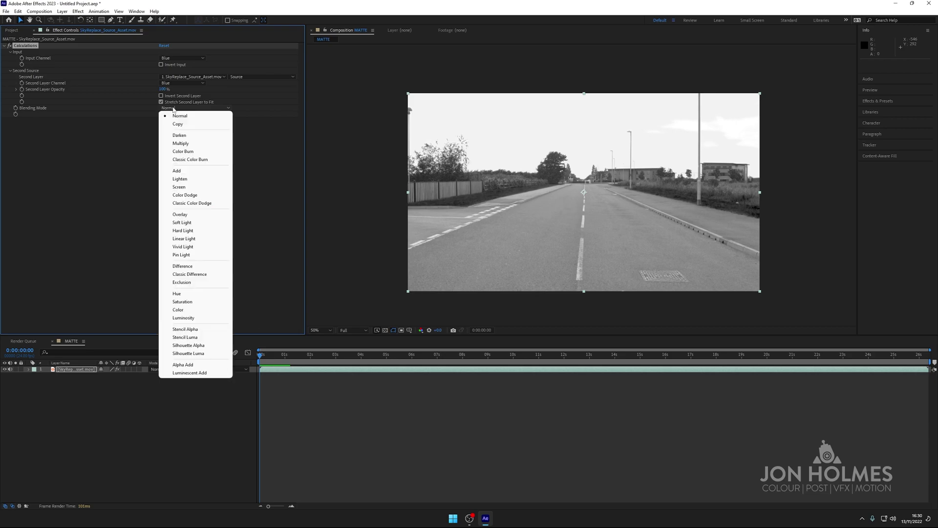
{"action": "left_click", "coordinate": [183, 144]}
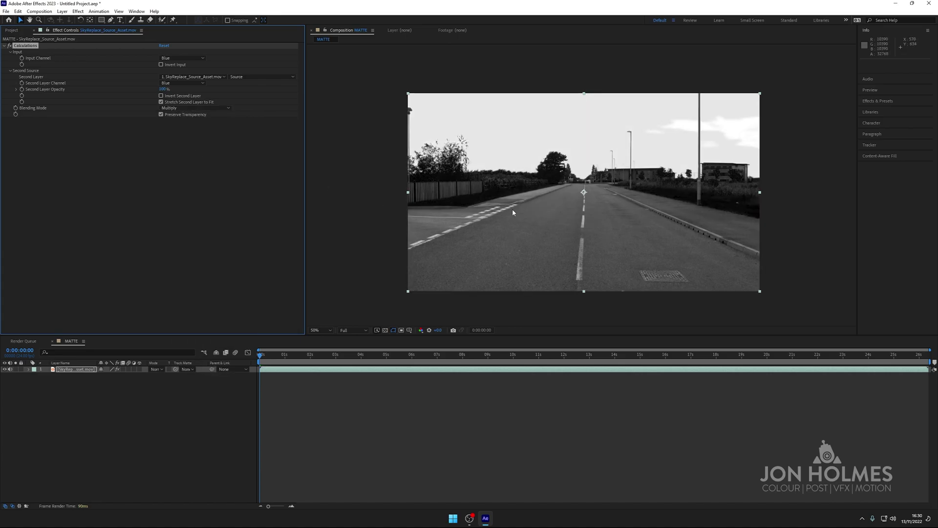
Step: Examine the multiplied matte's tree line, lamp posts and buildings against the sky at up to 400% magnification
{"action": "scroll", "coordinate": [532, 200], "scroll_direction": "up", "scroll_amount": 2}
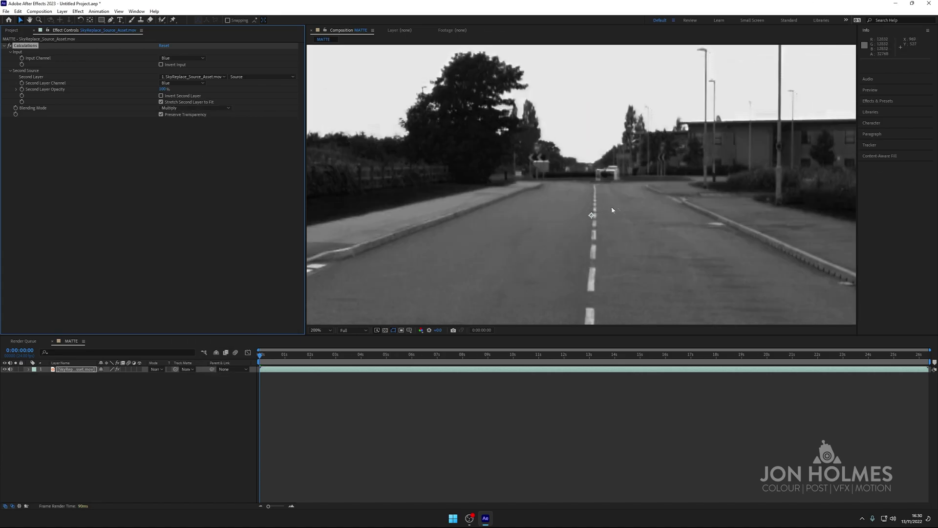
{"action": "scroll", "coordinate": [627, 199], "scroll_direction": "down", "scroll_amount": 2}
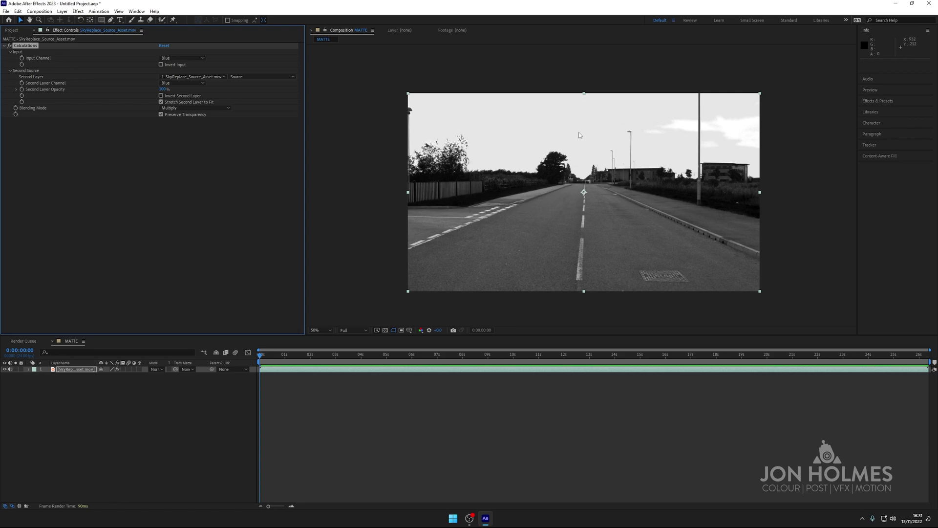
{"action": "left_click", "coordinate": [87, 372]}
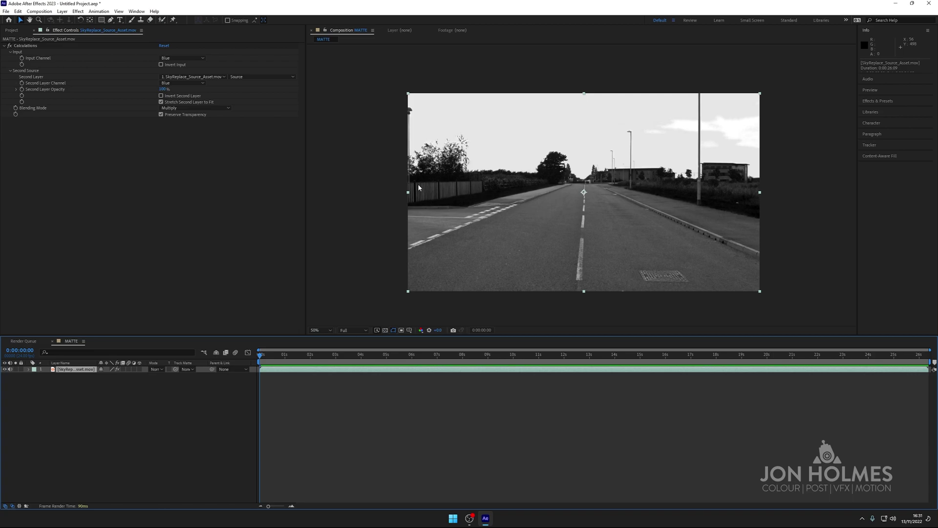
{"action": "left_click_drag", "start_coordinate": [289, 354], "coordinate": [885, 354]}
{"action": "left_click_drag", "start_coordinate": [772, 351], "coordinate": [230, 294]}
{"action": "scroll", "coordinate": [563, 205], "scroll_direction": "up", "scroll_amount": 1}
{"action": "scroll", "coordinate": [563, 205], "scroll_direction": "down", "scroll_amount": 1}
{"action": "key", "text": "period"}
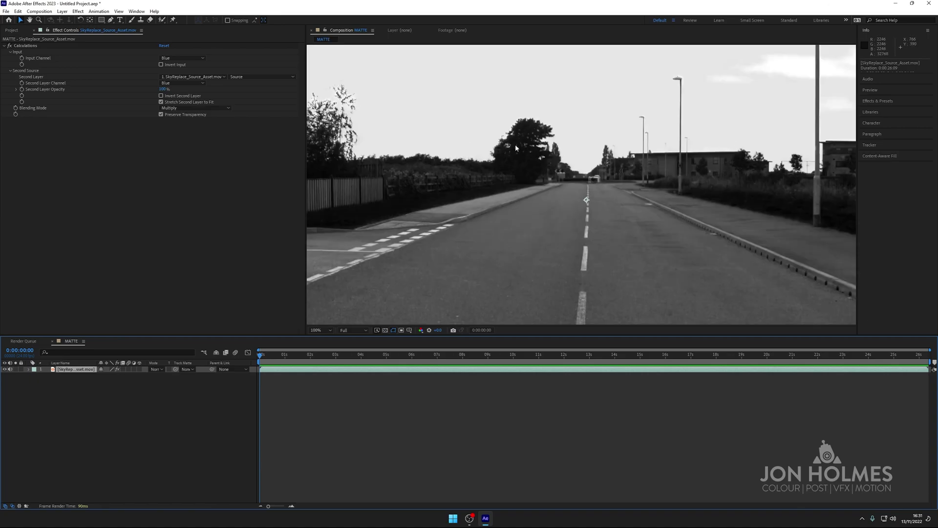
{"action": "scroll", "coordinate": [515, 144], "scroll_direction": "up", "scroll_amount": 4}
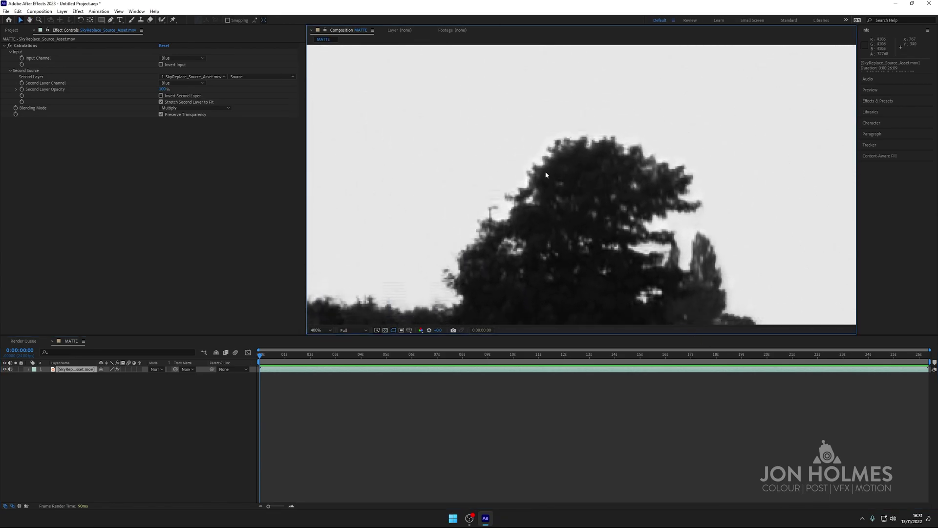
{"action": "scroll", "coordinate": [521, 214], "scroll_direction": "down", "scroll_amount": 1}
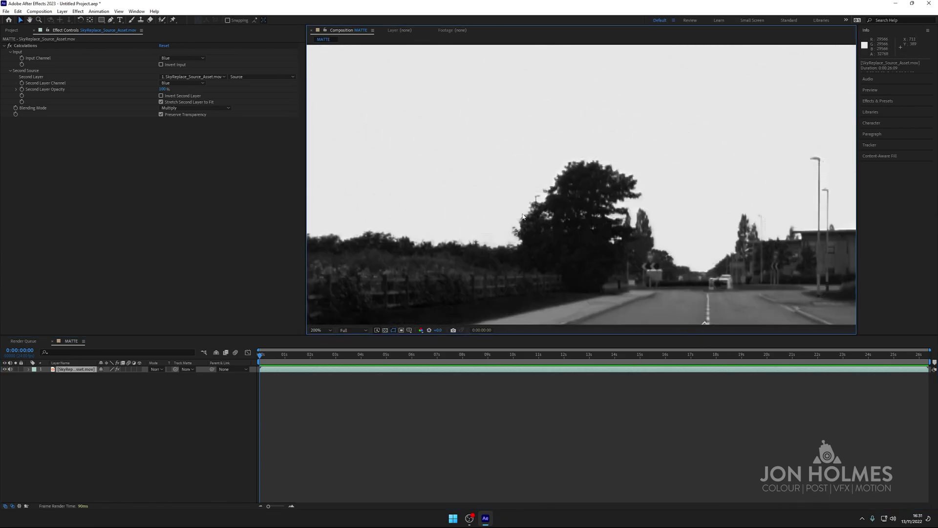
{"action": "scroll", "coordinate": [529, 200], "scroll_direction": "down", "scroll_amount": 1}
{"action": "key", "text": "space"}
{"action": "left_click_drag", "start_coordinate": [586, 318], "coordinate": [424, 194]}
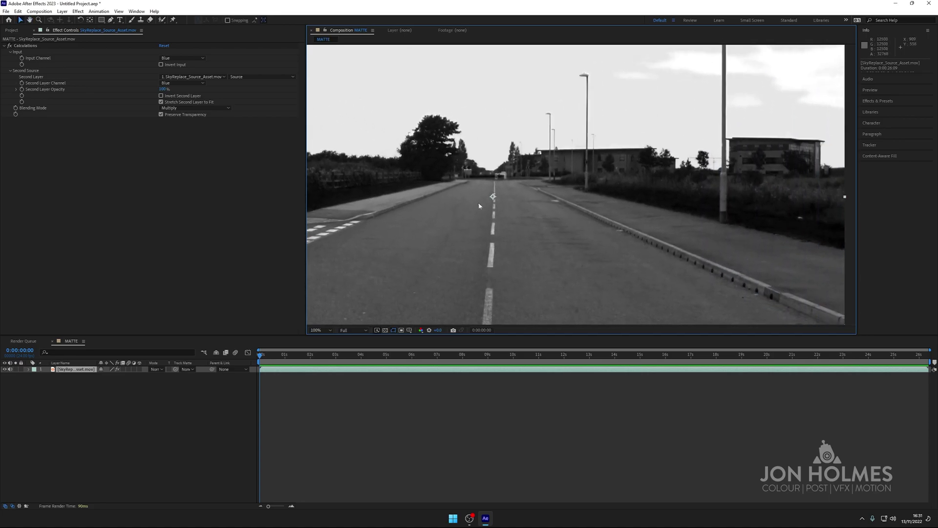
{"action": "scroll", "coordinate": [500, 209], "scroll_direction": "down", "scroll_amount": 1}
{"action": "key", "text": "space"}
{"action": "left_click_drag", "start_coordinate": [500, 209], "coordinate": [532, 207]}
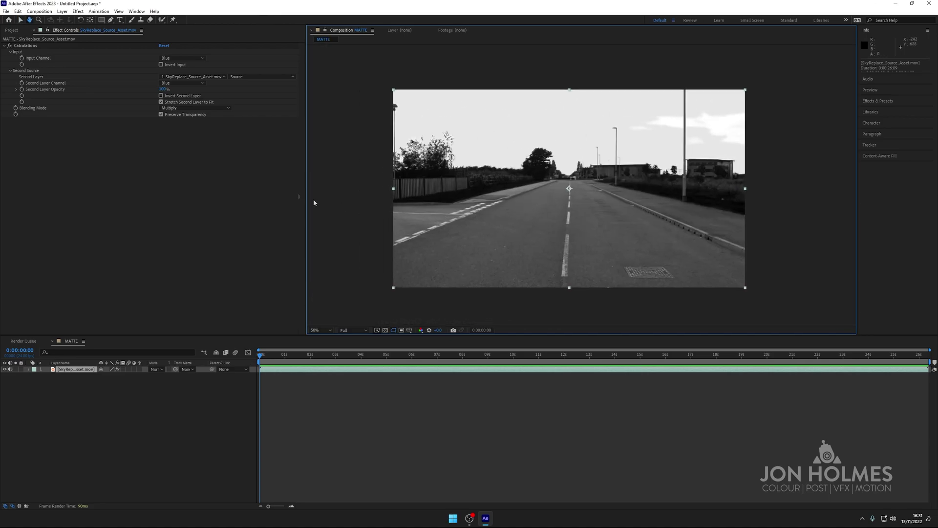
Step: Apply a Curves effect to the footage layer and move its RGB white point inward about a tenth of the graph width
{"action": "left_click", "coordinate": [79, 11]}
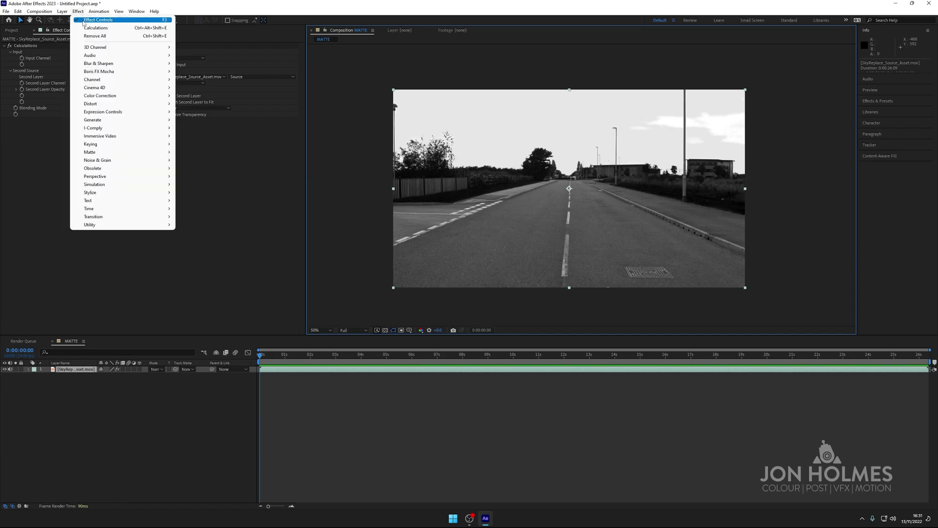
{"action": "mouse_move", "coordinate": [100, 95]}
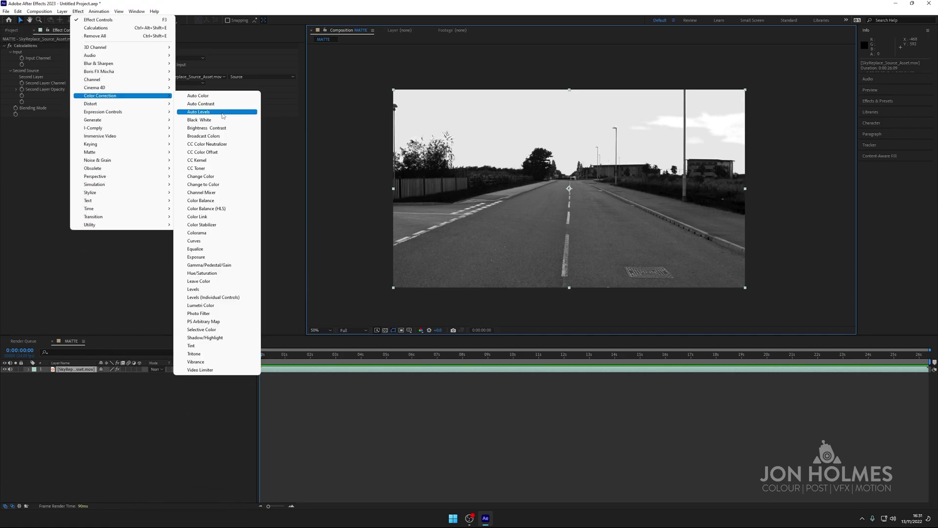
{"action": "left_click", "coordinate": [198, 241]}
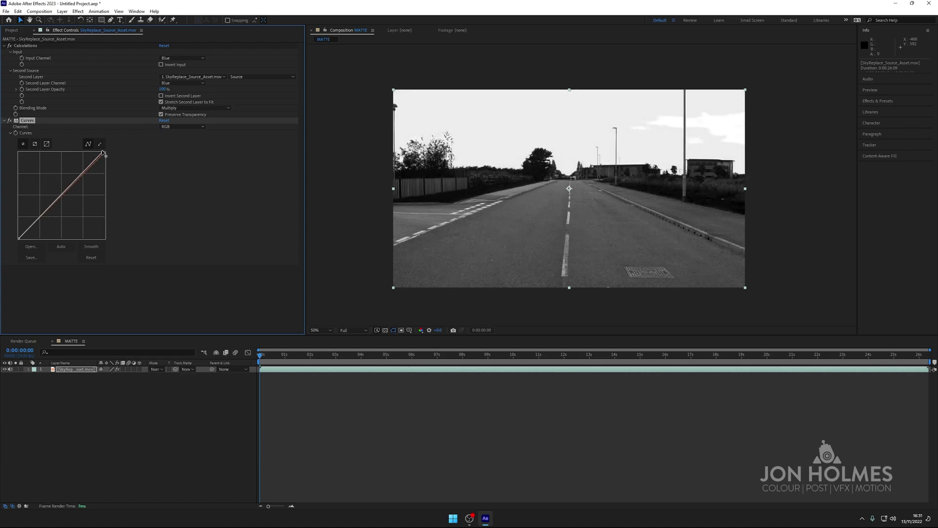
{"action": "left_click_drag", "start_coordinate": [101, 152], "coordinate": [97, 152]}
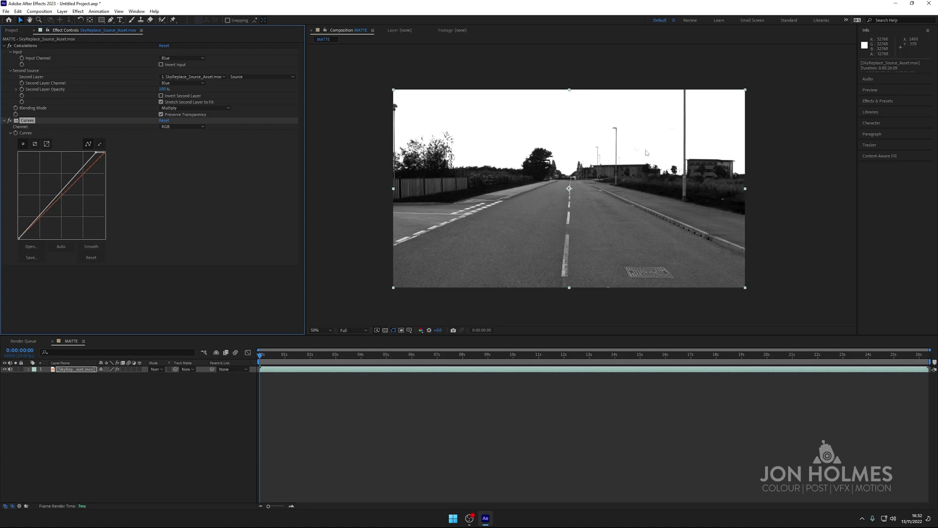
Step: Set the project's color depth to 16 bits per channel in the project settings
{"action": "left_click", "coordinate": [874, 31]}
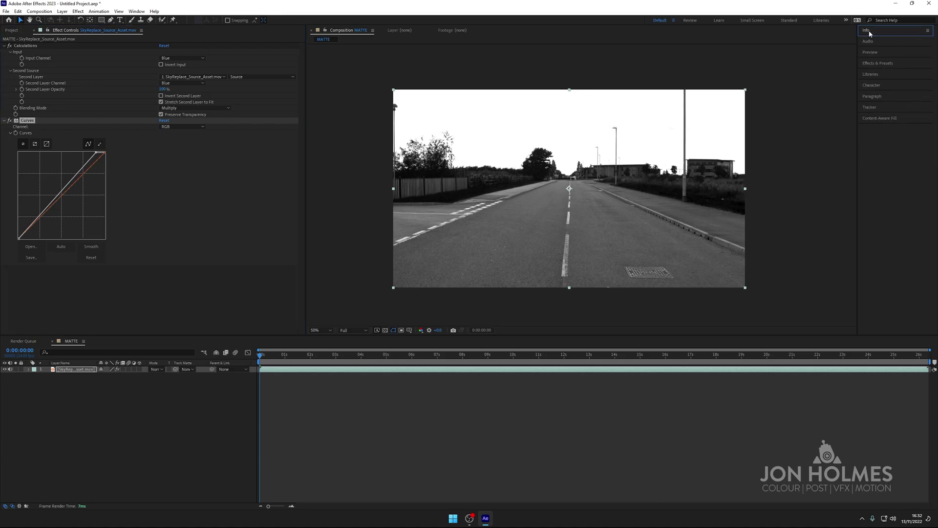
{"action": "left_click", "coordinate": [869, 32]}
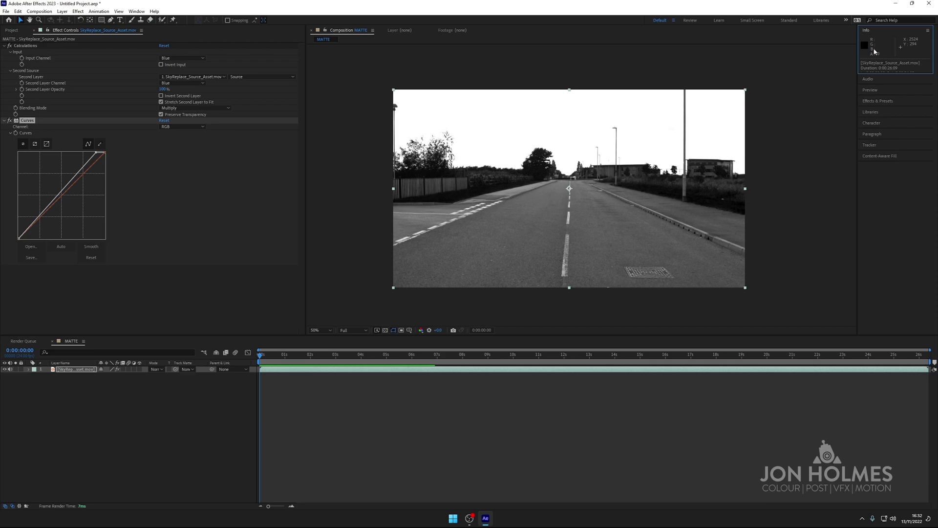
{"action": "left_click", "coordinate": [11, 31]}
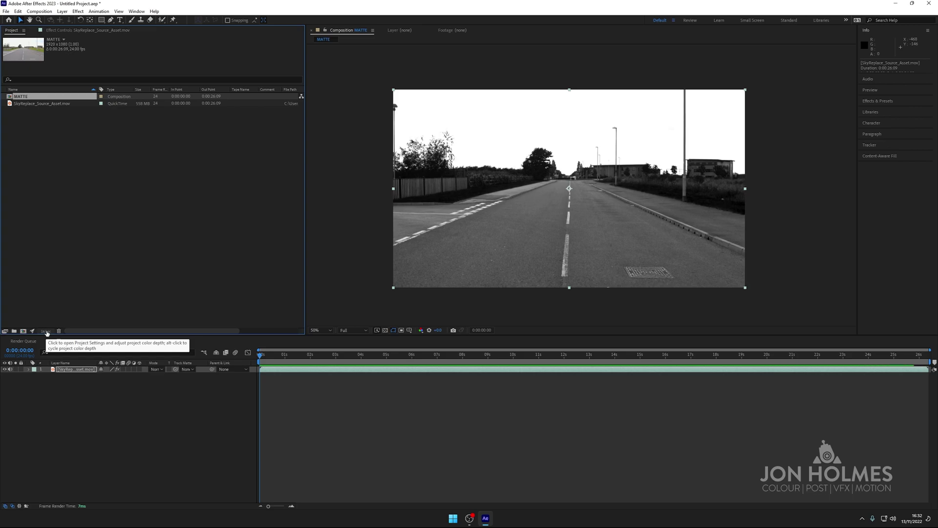
{"action": "left_click", "coordinate": [46, 332]}
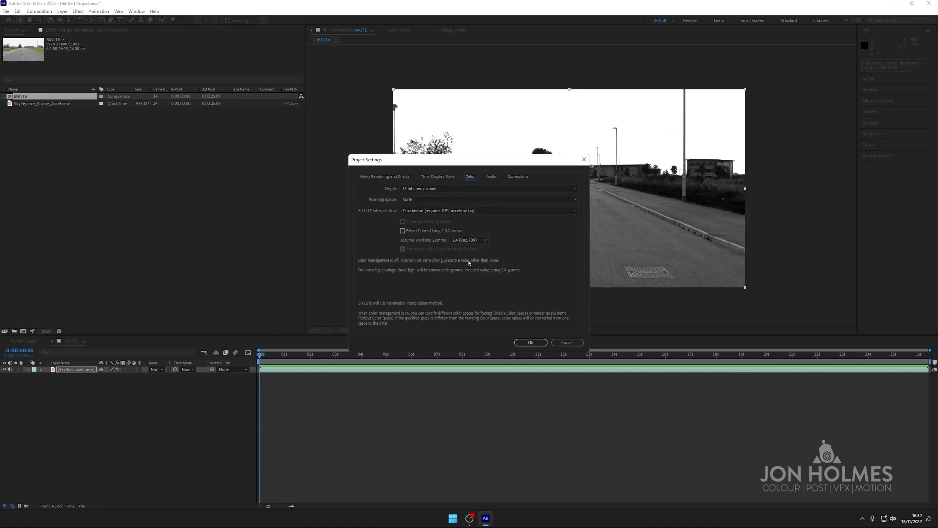
{"action": "left_click", "coordinate": [436, 189]}
{"action": "left_click", "coordinate": [426, 211]}
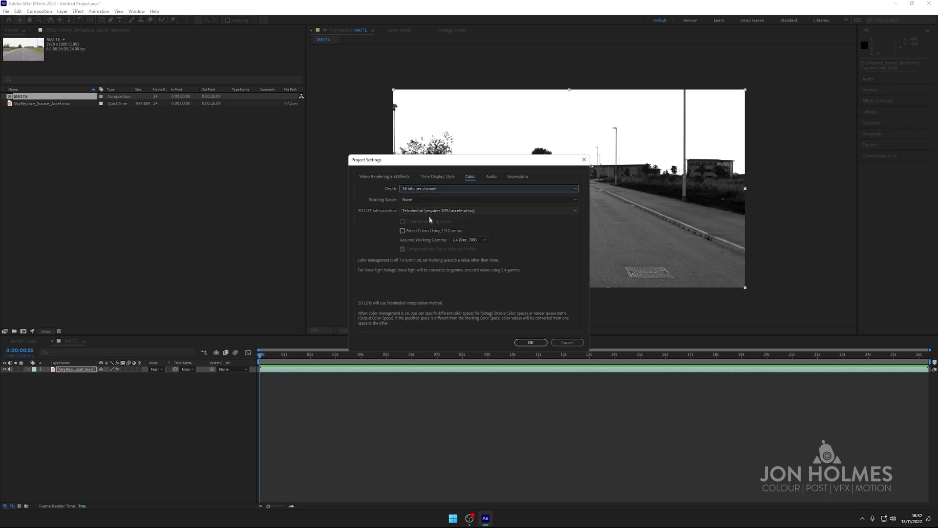
{"action": "left_click", "coordinate": [530, 343]}
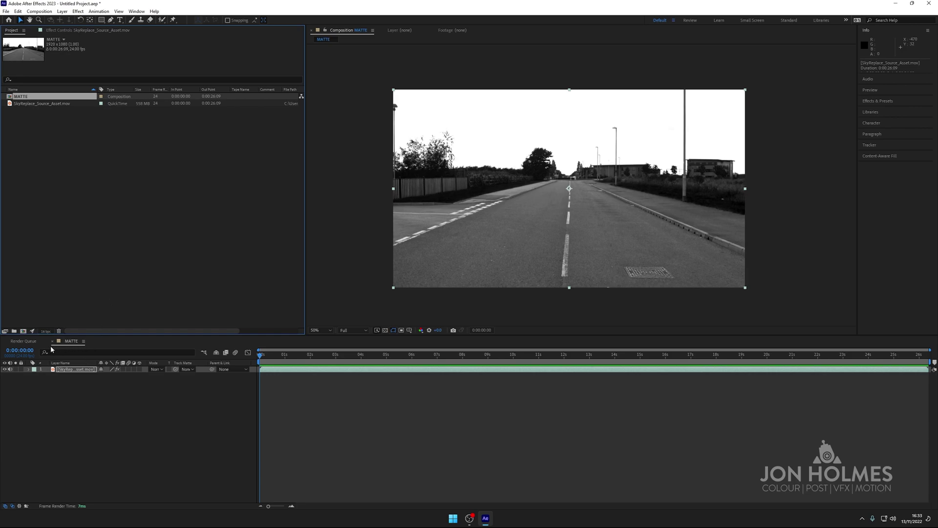
Step: Fine-tune the Curves white point on the footage layer so the clouds merge into a pure white sky
{"action": "left_click", "coordinate": [79, 30]}
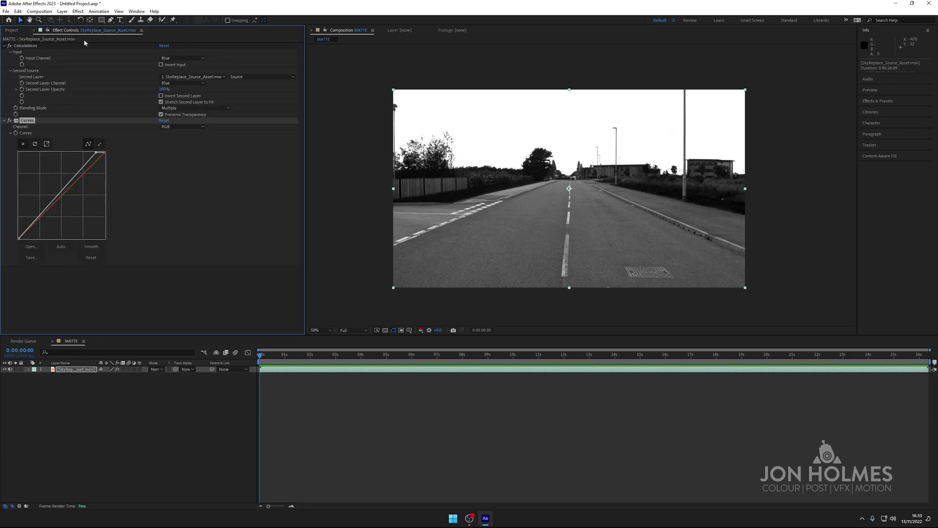
{"action": "left_click_drag", "start_coordinate": [95, 153], "coordinate": [98, 152]}
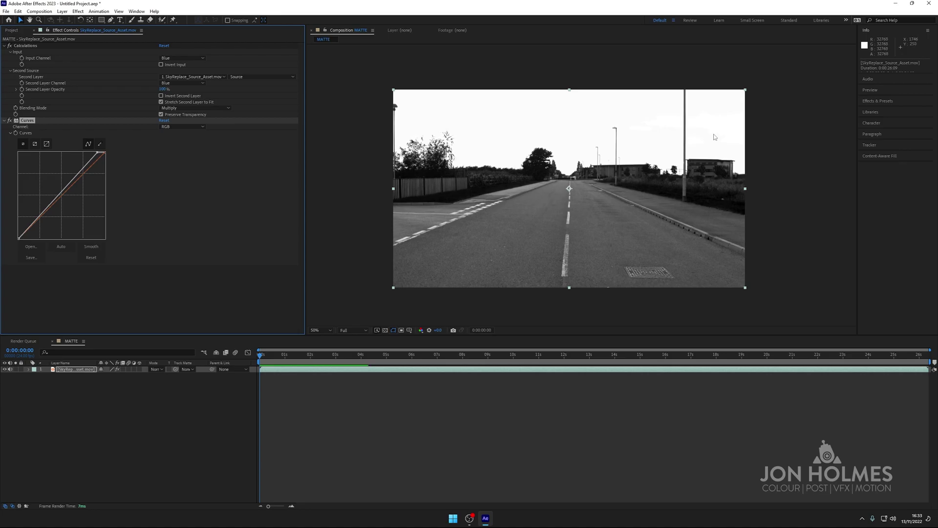
{"action": "left_click", "coordinate": [98, 154]}
{"action": "left_click_drag", "start_coordinate": [97, 152], "coordinate": [95, 151]}
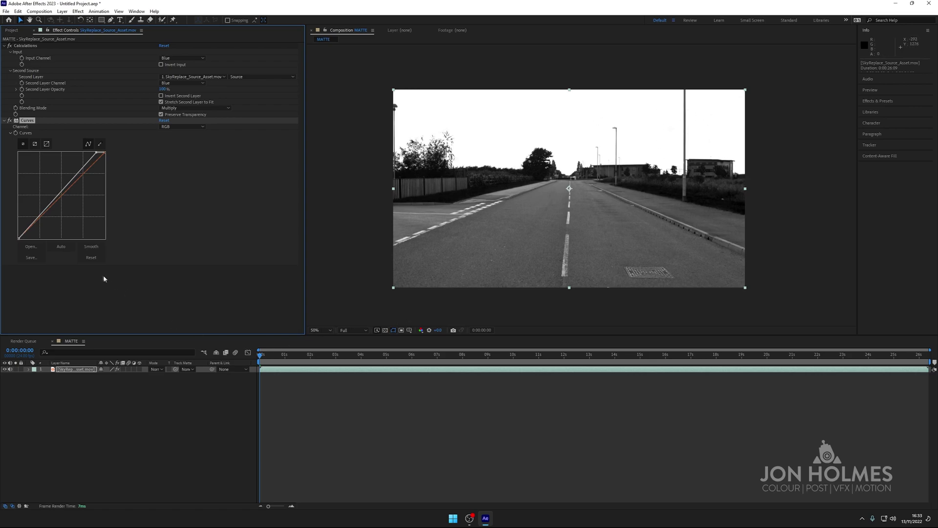
Step: Inspect the central tree and the distant road area of the brightened matte at 400% magnification
{"action": "scroll", "coordinate": [526, 191], "scroll_direction": "down", "scroll_amount": 1}
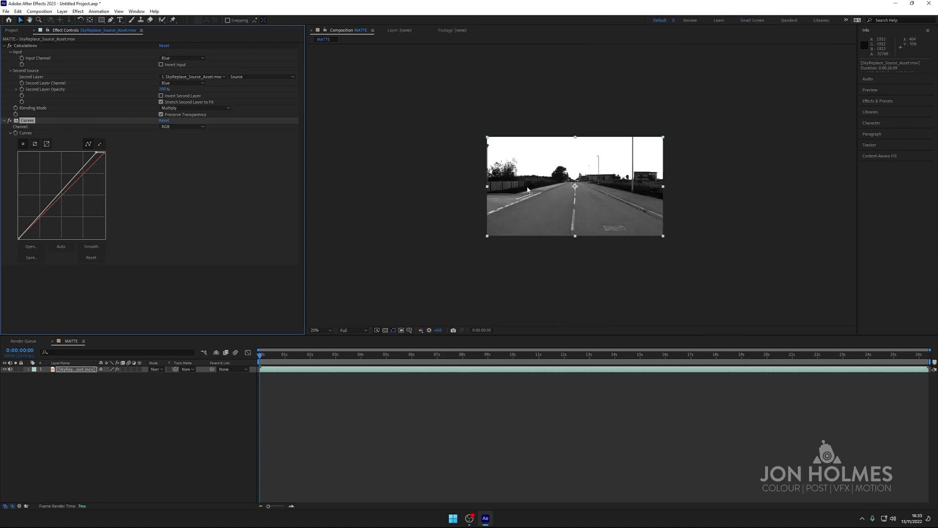
{"action": "scroll", "coordinate": [526, 191], "scroll_direction": "up", "scroll_amount": 5}
{"action": "scroll", "coordinate": [526, 191], "scroll_direction": "down", "scroll_amount": 4}
{"action": "left_click_drag", "start_coordinate": [534, 187], "coordinate": [666, 242]}
{"action": "scroll", "coordinate": [597, 228], "scroll_direction": "up", "scroll_amount": 2}
{"action": "left_click_drag", "start_coordinate": [510, 280], "coordinate": [625, 216]}
{"action": "left_click_drag", "start_coordinate": [740, 146], "coordinate": [487, 197]}
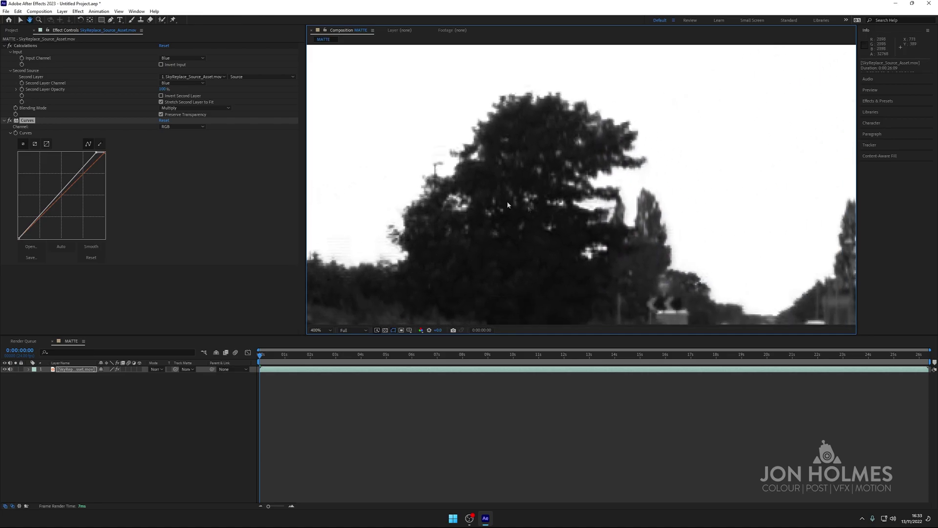
{"action": "left_click_drag", "start_coordinate": [646, 243], "coordinate": [620, 214]}
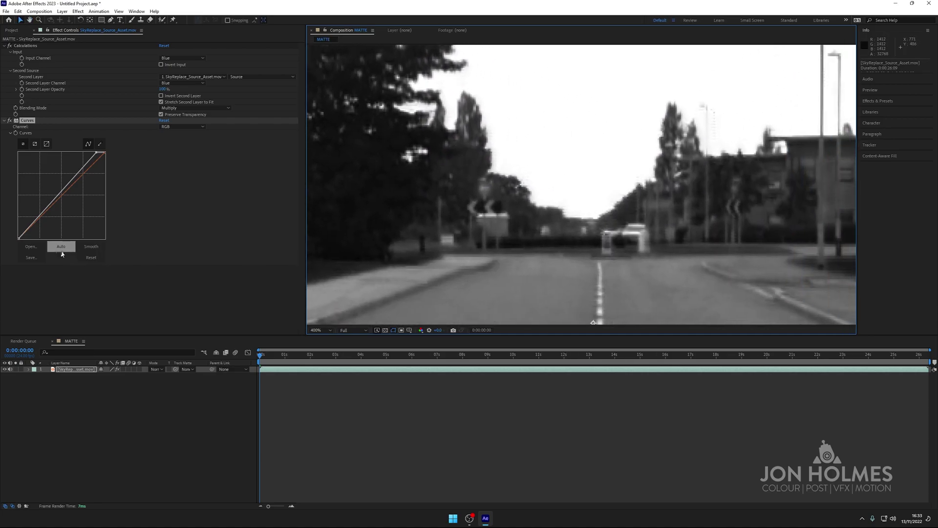
Step: Move the Curves black point inward about a fifth of the graph width to crush the buildings and trees toward black
{"action": "left_click", "coordinate": [19, 238]}
{"action": "left_click_drag", "start_coordinate": [19, 239], "coordinate": [30, 243]}
{"action": "left_click_drag", "start_coordinate": [755, 199], "coordinate": [569, 210]}
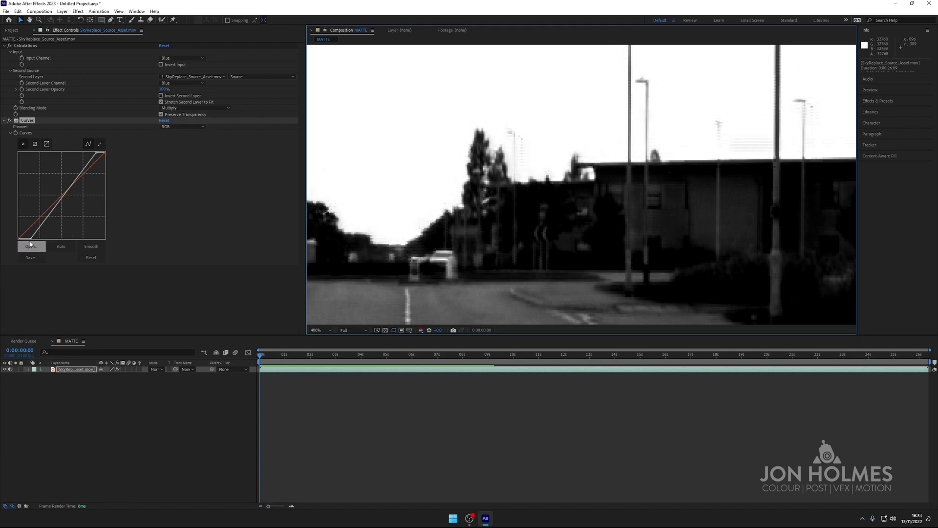
{"action": "left_click", "coordinate": [31, 239]}
{"action": "left_click_drag", "start_coordinate": [30, 239], "coordinate": [34, 239]}
Step: Check the contrasted matte along the horizon, from the office building across to the trees above the wooden fence
{"action": "left_click_drag", "start_coordinate": [728, 191], "coordinate": [123, 122]}
{"action": "left_click_drag", "start_coordinate": [535, 186], "coordinate": [280, 164]}
{"action": "left_click_drag", "start_coordinate": [547, 208], "coordinate": [627, 178]}
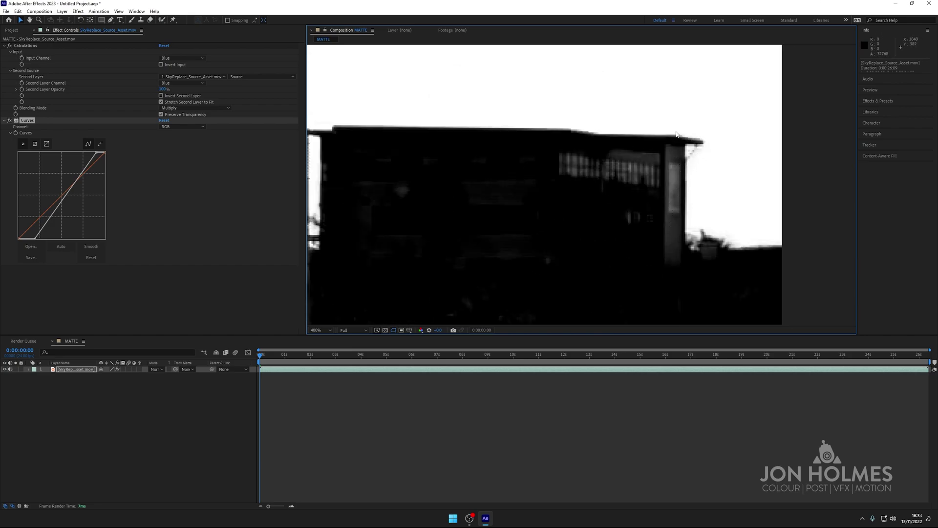
{"action": "scroll", "coordinate": [713, 191], "scroll_direction": "down", "scroll_amount": 2}
{"action": "left_click_drag", "start_coordinate": [619, 217], "coordinate": [741, 275]}
{"action": "left_click_drag", "start_coordinate": [584, 254], "coordinate": [697, 177]}
{"action": "left_click_drag", "start_coordinate": [551, 182], "coordinate": [748, 206]}
{"action": "left_click_drag", "start_coordinate": [552, 204], "coordinate": [679, 214]}
{"action": "left_click_drag", "start_coordinate": [509, 216], "coordinate": [593, 250]}
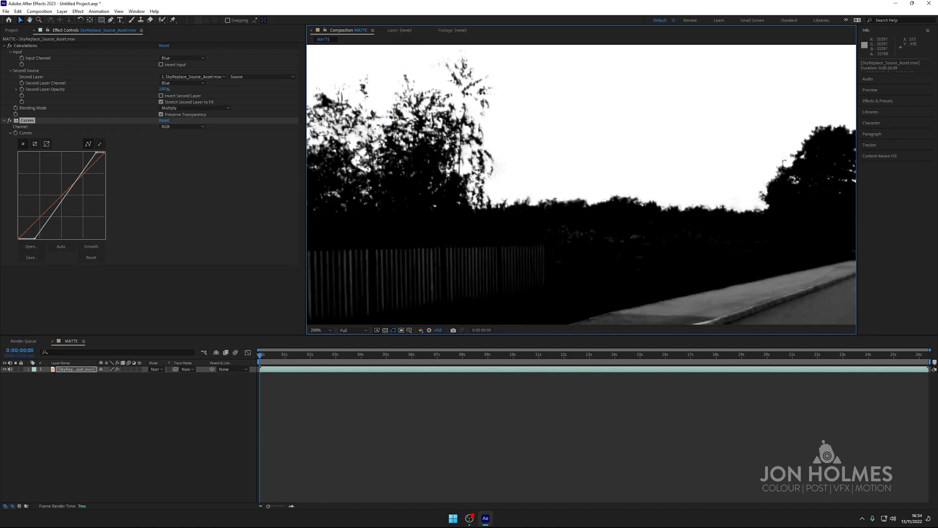
Step: Inspect the fine foliage edges of the trees above the fence against the sky at up to 800% magnification
{"action": "left_click_drag", "start_coordinate": [535, 195], "coordinate": [606, 266]}
{"action": "scroll", "coordinate": [530, 215], "scroll_direction": "up", "scroll_amount": 2}
{"action": "left_click_drag", "start_coordinate": [542, 192], "coordinate": [648, 199]}
{"action": "scroll", "coordinate": [561, 200], "scroll_direction": "down", "scroll_amount": 2}
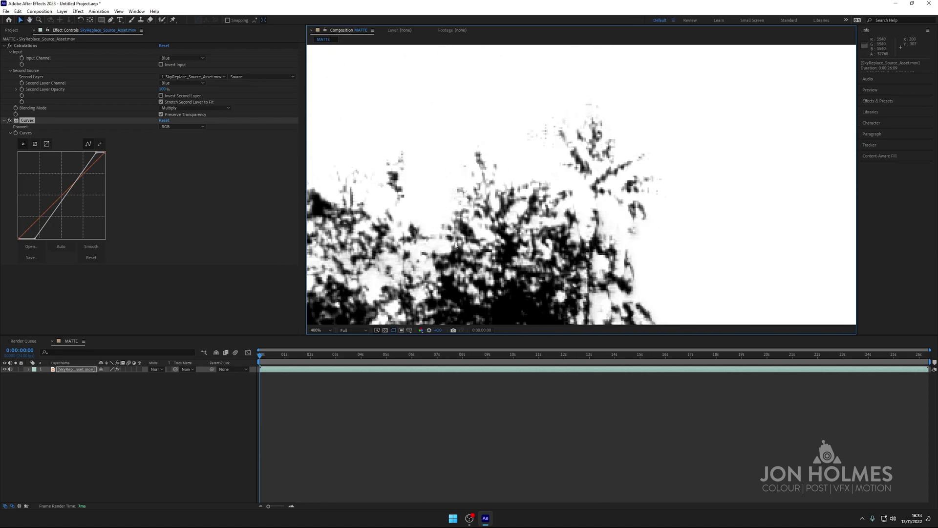
{"action": "scroll", "coordinate": [475, 199], "scroll_direction": "down", "scroll_amount": 2}
{"action": "left_click_drag", "start_coordinate": [566, 285], "coordinate": [628, 172]}
{"action": "scroll", "coordinate": [540, 216], "scroll_direction": "up", "scroll_amount": 2}
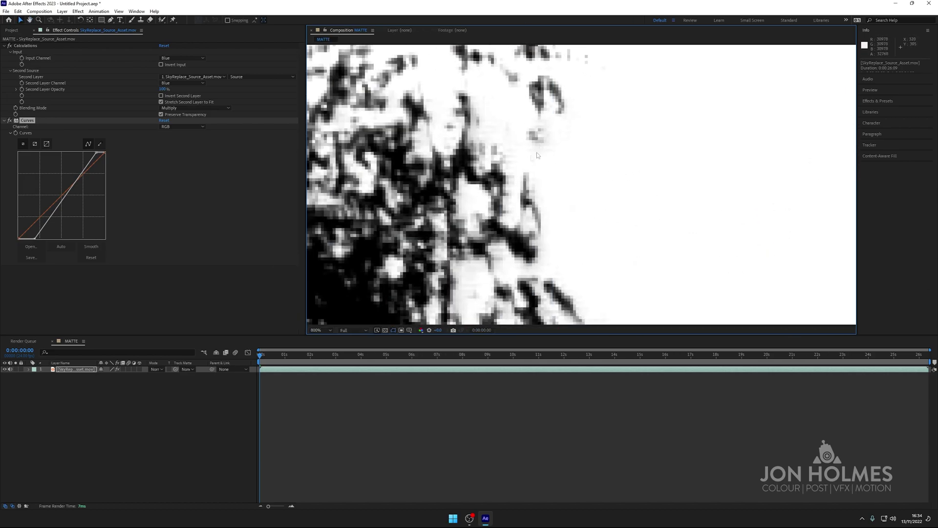
{"action": "left_click_drag", "start_coordinate": [539, 279], "coordinate": [541, 170]}
{"action": "scroll", "coordinate": [625, 230], "scroll_direction": "down", "scroll_amount": 3}
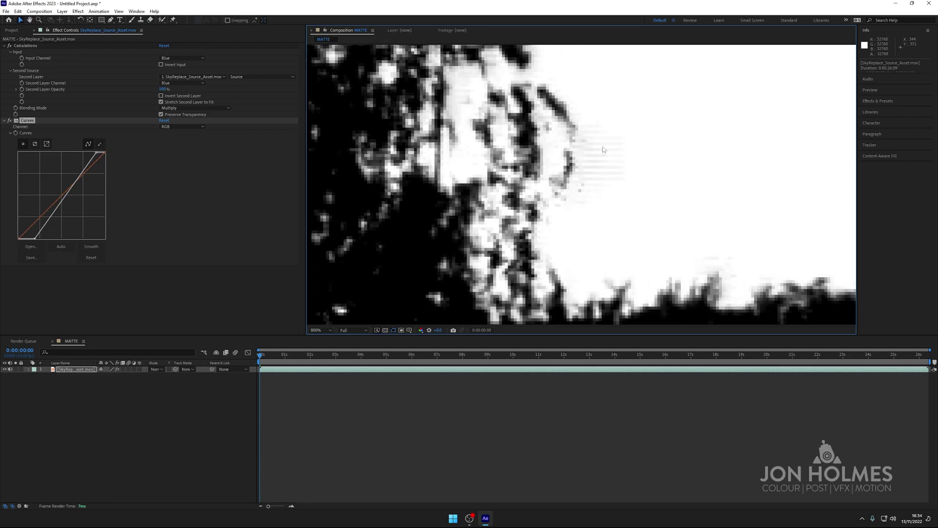
{"action": "scroll", "coordinate": [580, 182], "scroll_direction": "down", "scroll_amount": 4}
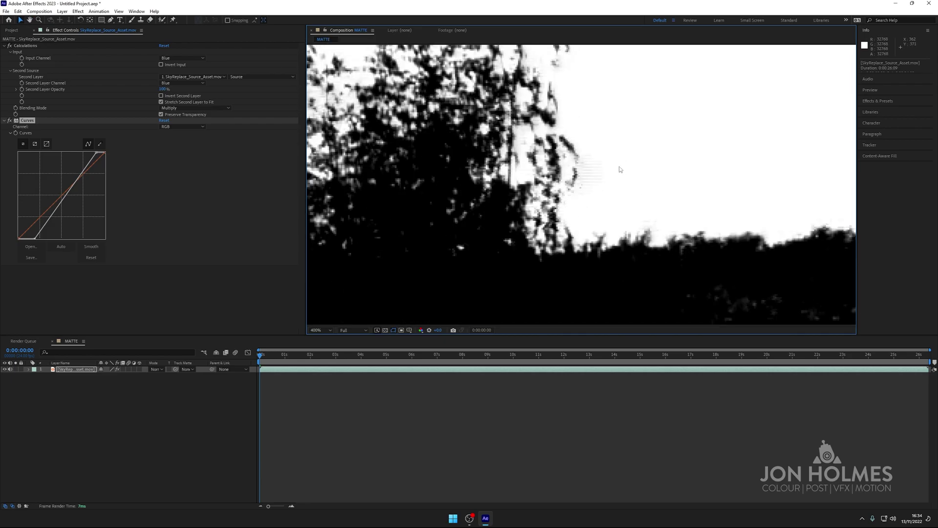
Step: Check the matte's remaining horizon and road areas, and view the whole frame fitted to the viewer
{"action": "left_click_drag", "start_coordinate": [673, 211], "coordinate": [454, 208]}
{"action": "left_click_drag", "start_coordinate": [618, 231], "coordinate": [569, 139]}
{"action": "scroll", "coordinate": [526, 217], "scroll_direction": "down", "scroll_amount": 4}
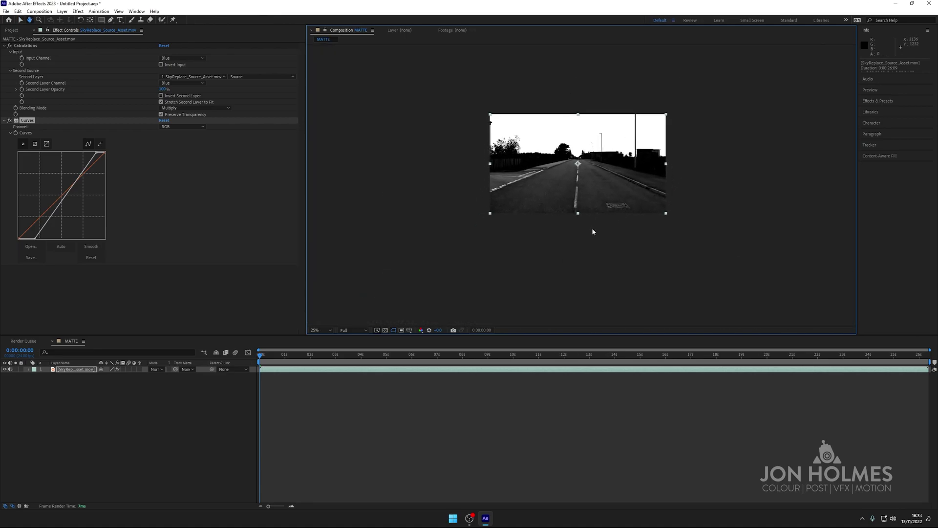
{"action": "left_click", "coordinate": [330, 330]}
{"action": "left_click", "coordinate": [320, 348]}
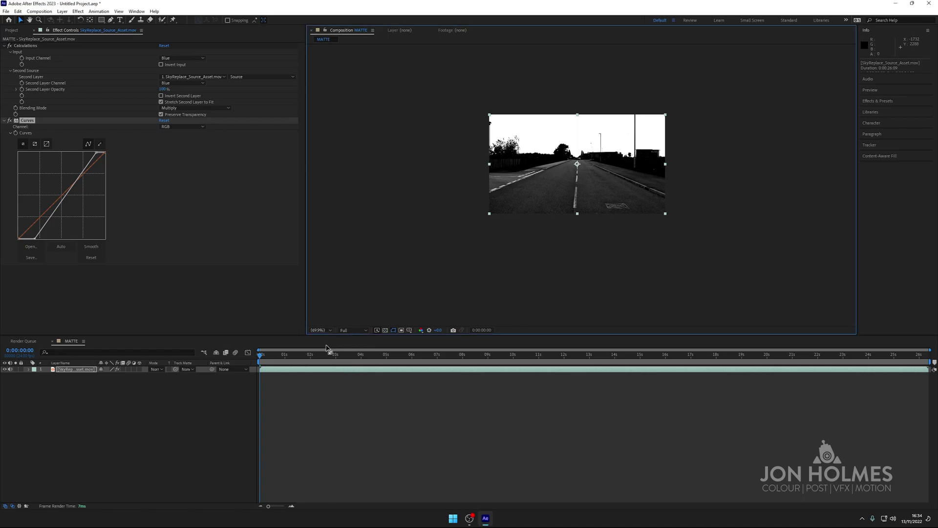
{"action": "mouse_move", "coordinate": [275, 357]}
{"action": "left_mouse_down"}
{"action": "mouse_move", "coordinate": [929, 367]}
{"action": "mouse_move", "coordinate": [262, 355]}
{"action": "left_mouse_up"}
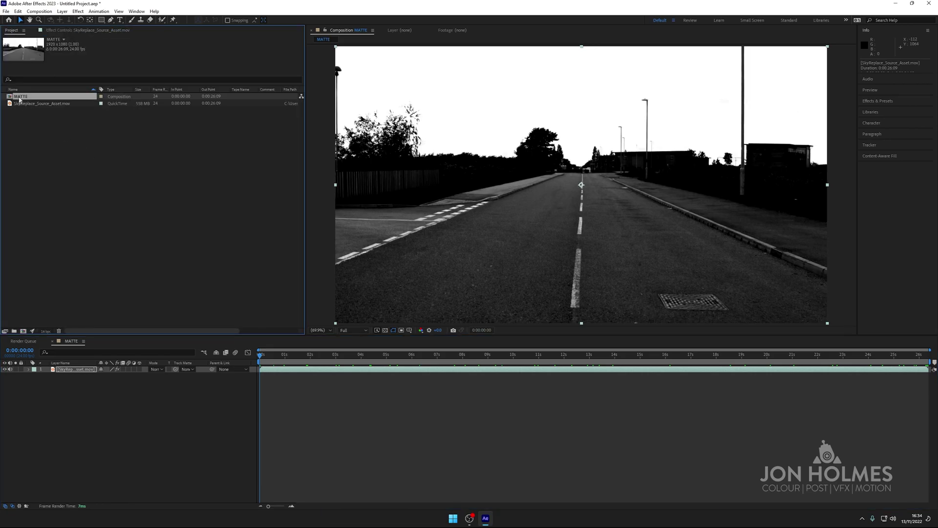
Step: Save the project as SkyReaplce in the Portfolio Work folder
{"action": "left_click", "coordinate": [31, 129]}
{"action": "left_click", "coordinate": [19, 97]}
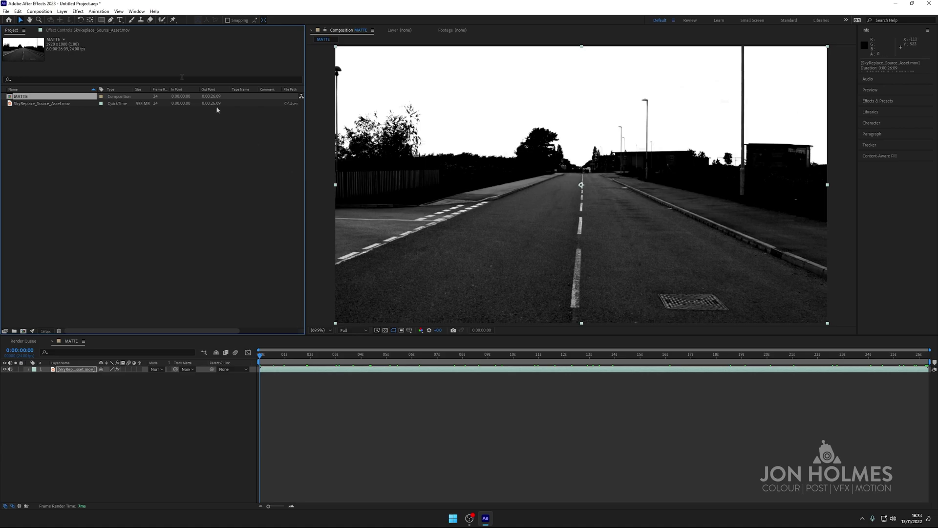
{"action": "left_click", "coordinate": [6, 11]}
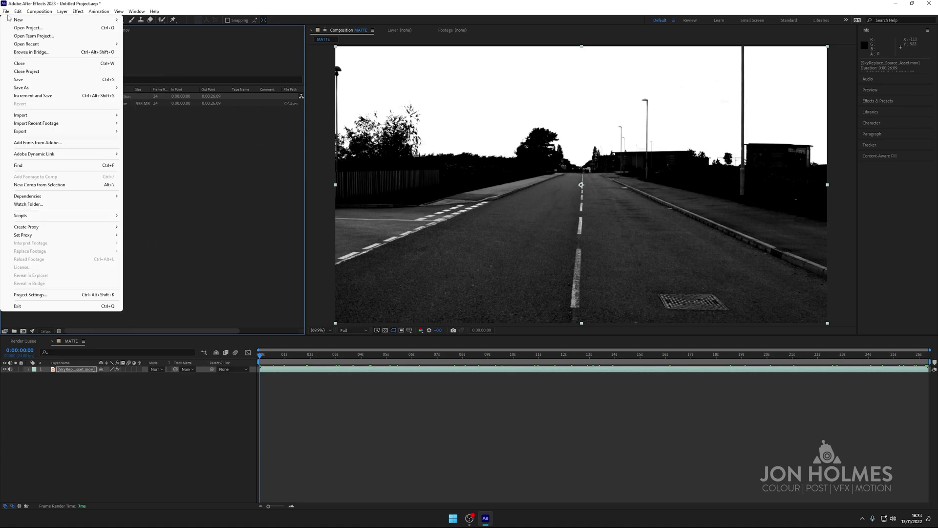
{"action": "mouse_move", "coordinate": [36, 90]}
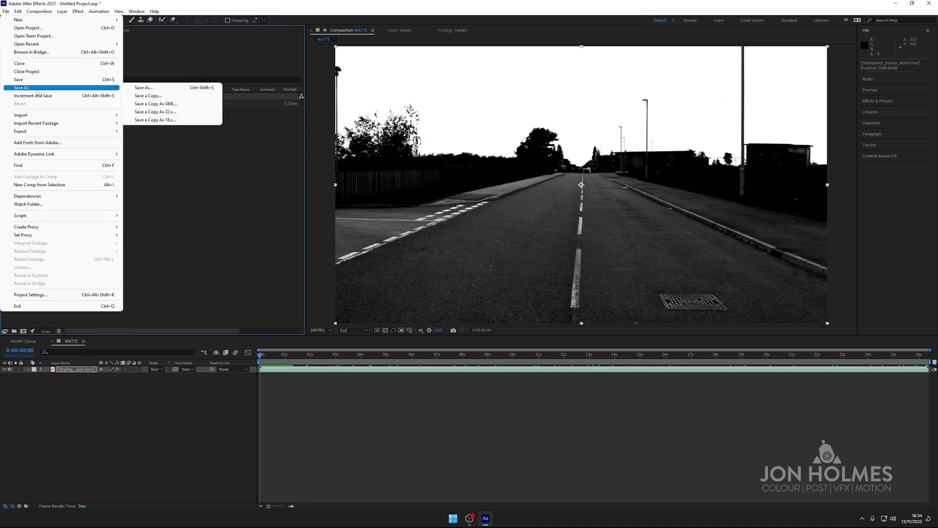
{"action": "left_click", "coordinate": [152, 88]}
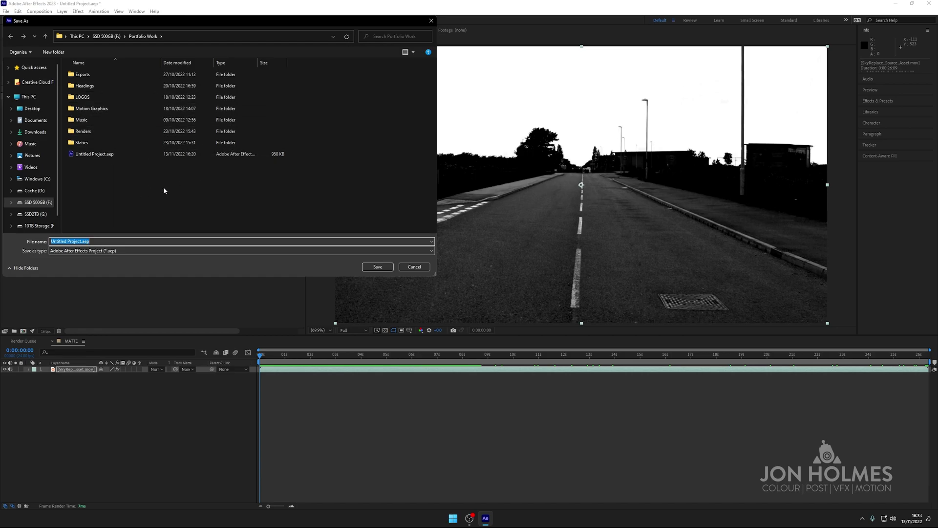
{"action": "type", "text": "SkyReaplce"}
{"action": "key", "text": "Return"}
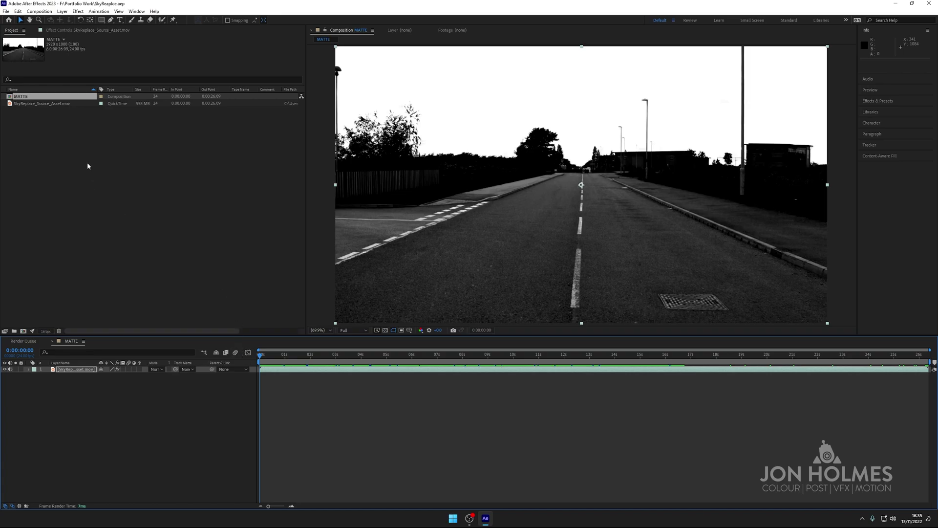
Step: Create a new composition from the MATTE composition, nesting it as a layer, and compare the two timelines
{"action": "left_click", "coordinate": [62, 144]}
{"action": "left_click", "coordinate": [19, 98]}
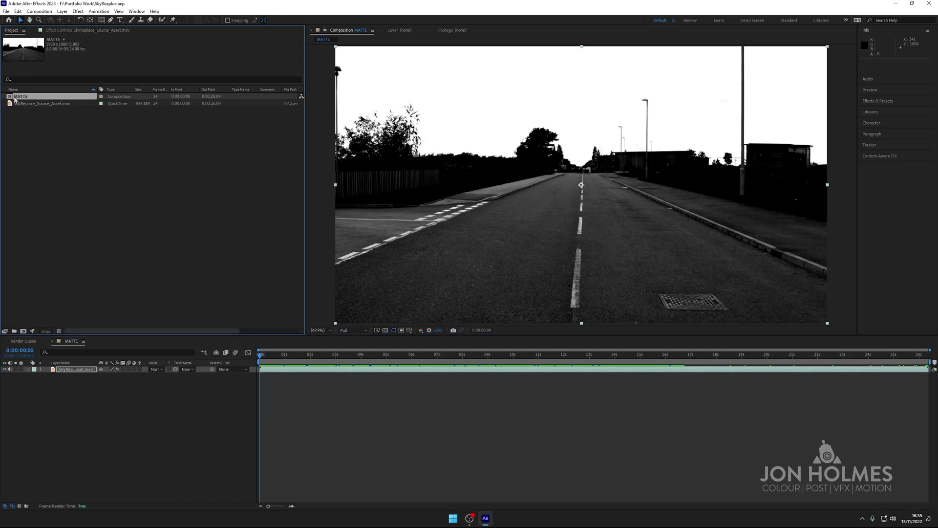
{"action": "left_click_drag", "start_coordinate": [17, 97], "coordinate": [24, 332]}
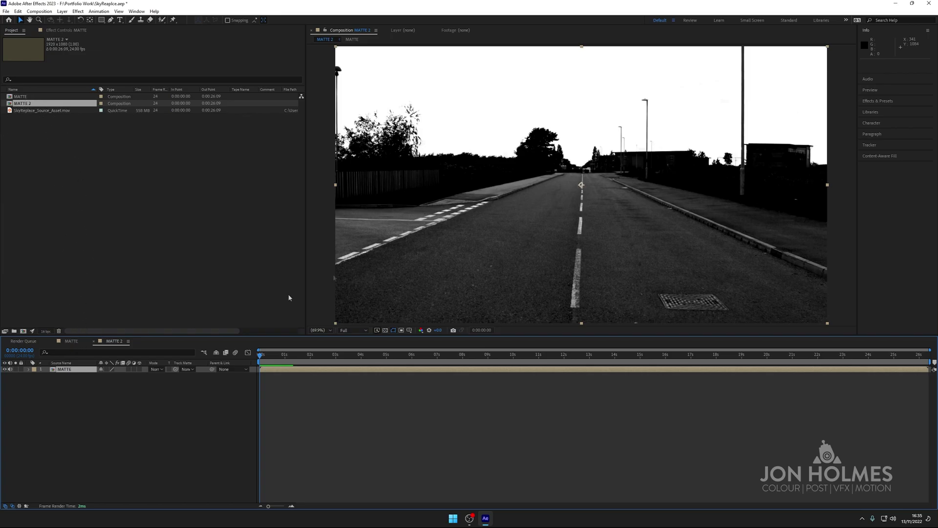
{"action": "left_click", "coordinate": [75, 342]}
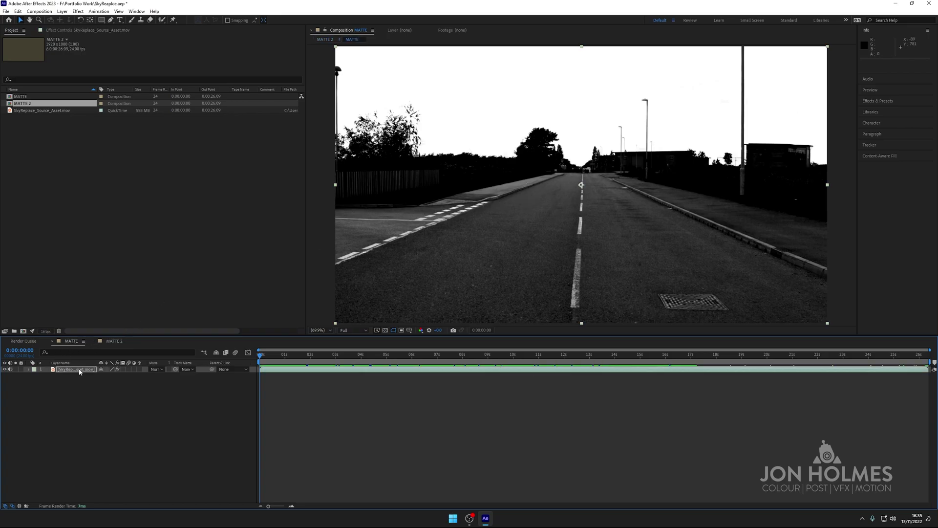
{"action": "left_click", "coordinate": [114, 342]}
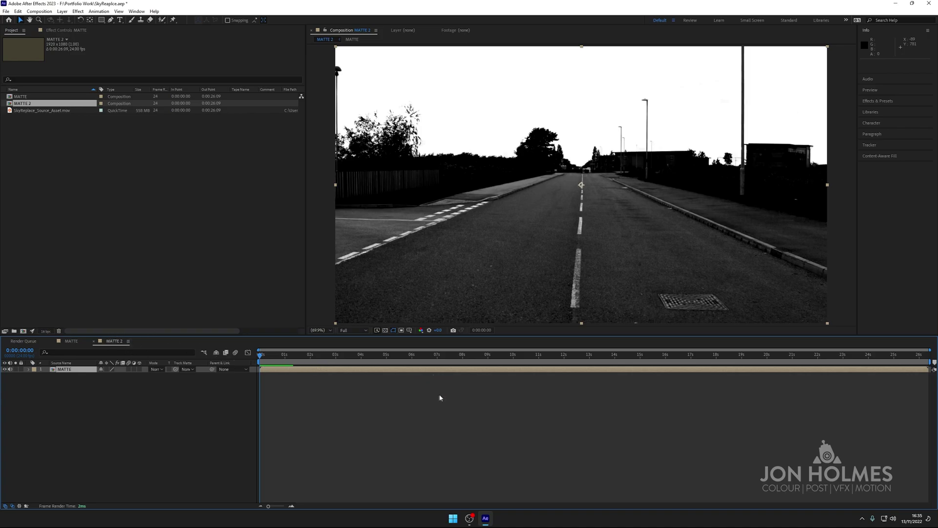
Step: Rename the MATTE 2 composition to "MATTE and Background" and make its timeline active
{"action": "left_click", "coordinate": [29, 104]}
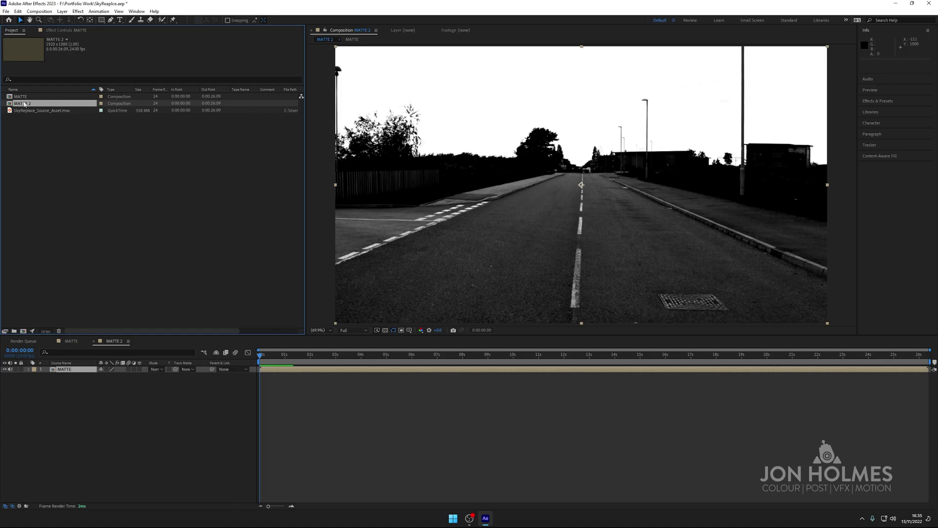
{"action": "key", "text": "Return"}
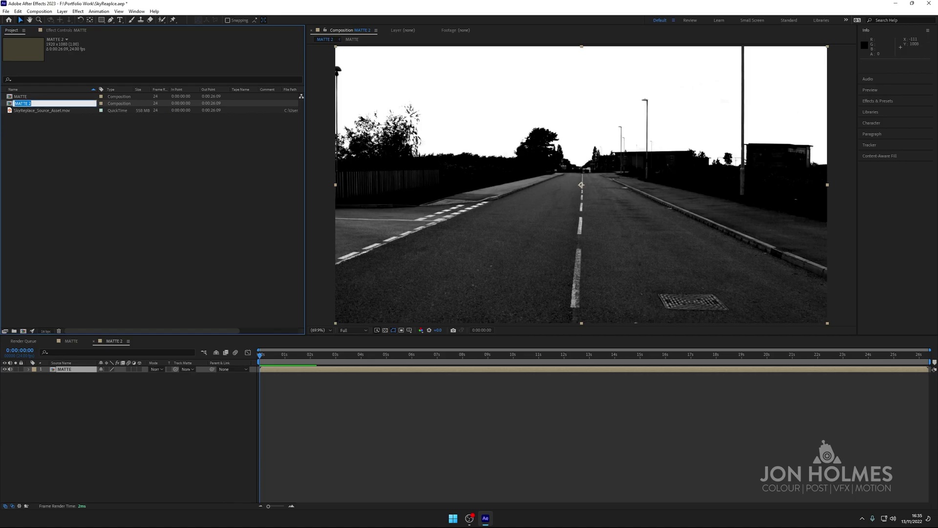
{"action": "key", "text": "Right"}
{"action": "key", "text": "BackSpace"}
{"action": "type", "text": "and Background"}
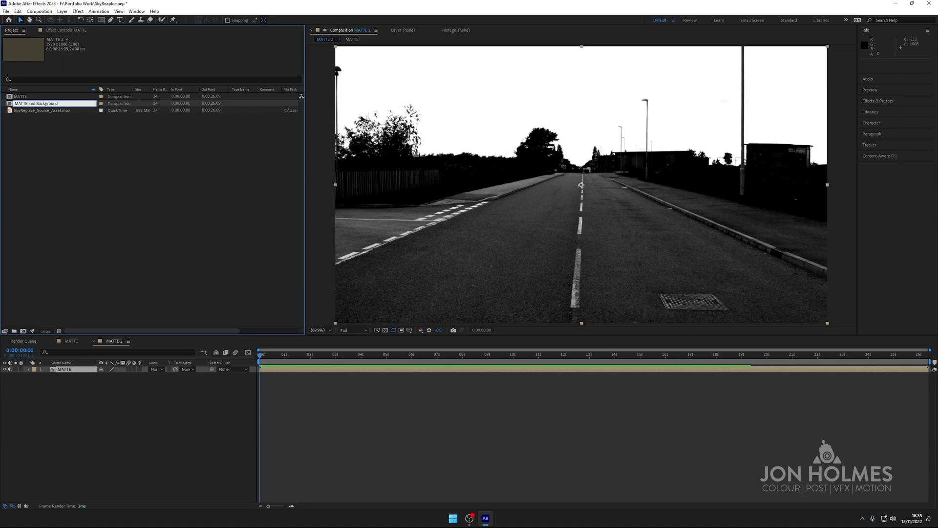
{"action": "key", "text": "Return"}
{"action": "left_click", "coordinate": [61, 146]}
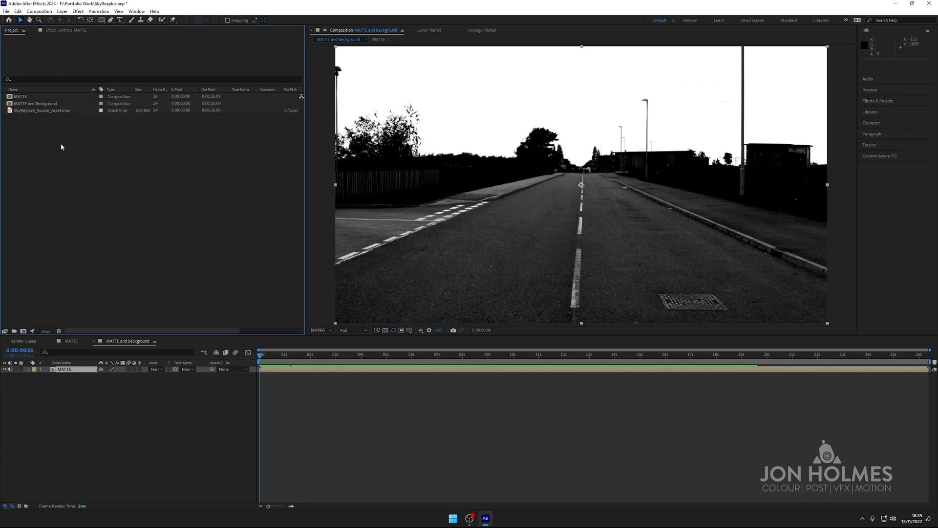
{"action": "left_click", "coordinate": [37, 105]}
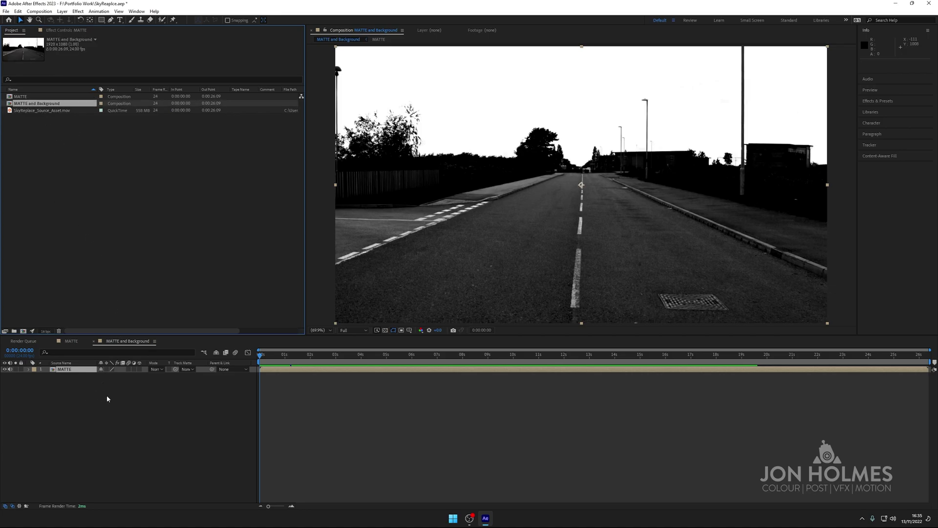
{"action": "left_click", "coordinate": [120, 343]}
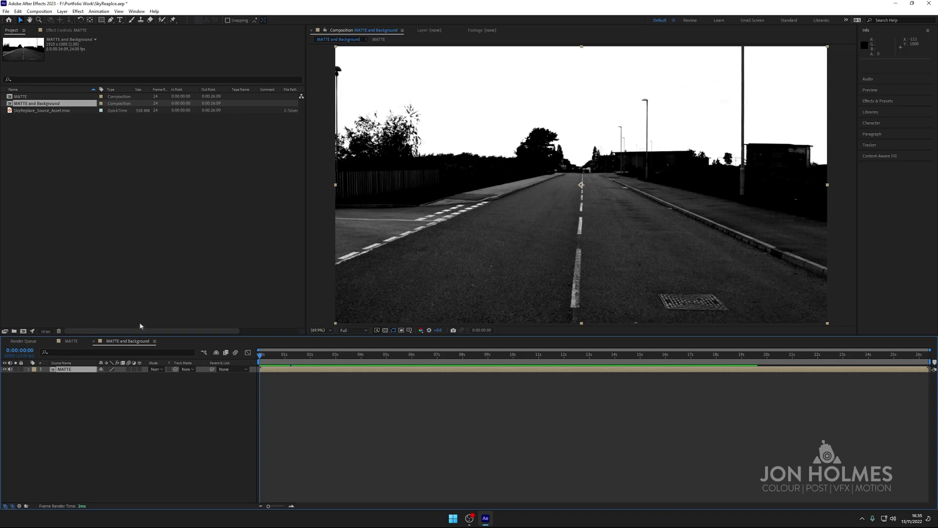
Step: Import the cloudy sky JPG whose name starts with 188033043 from the Sky Replace folder as footage
{"action": "right_click", "coordinate": [109, 163]}
{"action": "mouse_move", "coordinate": [176, 203]}
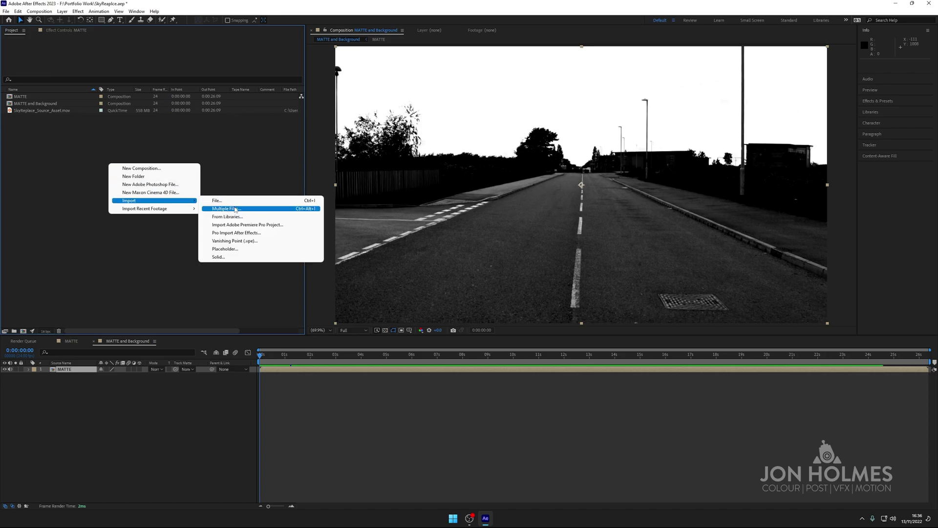
{"action": "left_click", "coordinate": [233, 203]}
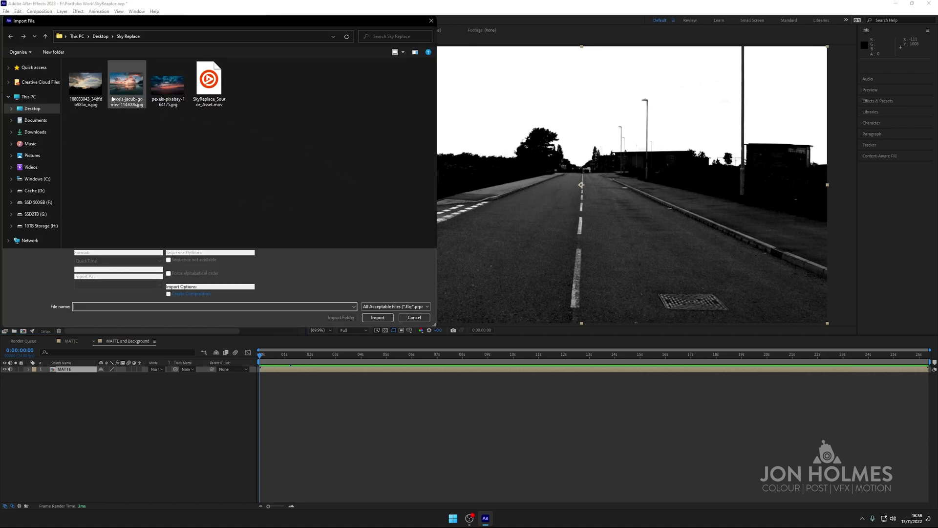
{"action": "left_click", "coordinate": [85, 86]}
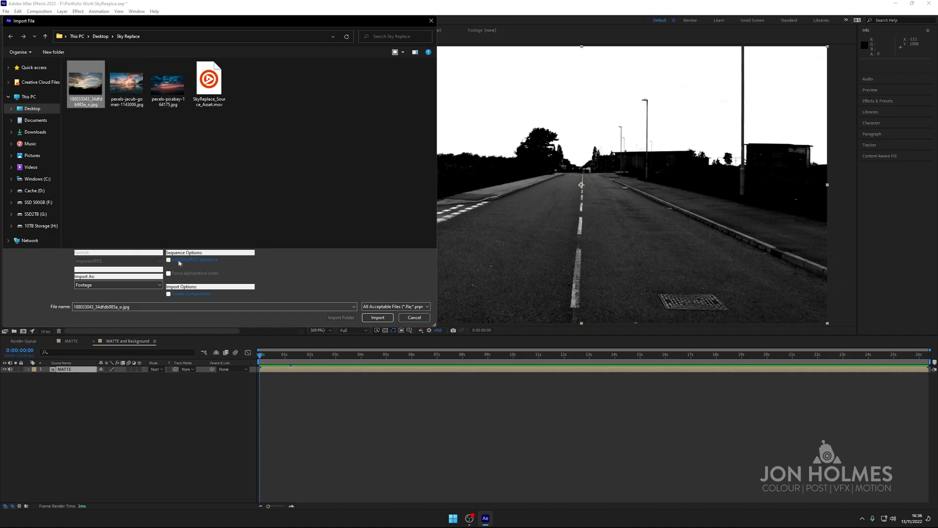
{"action": "left_click", "coordinate": [380, 318]}
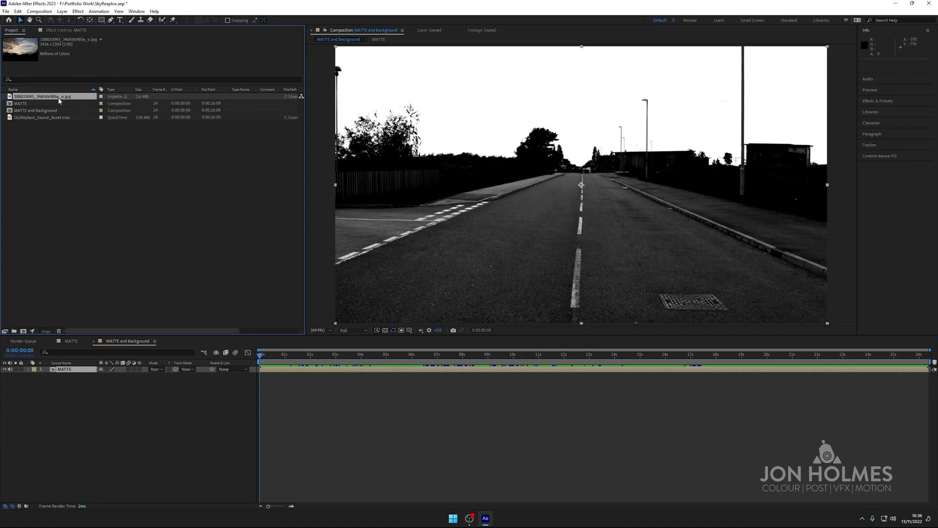
Step: Place the cloudy sky image beneath the MATTE layer in MATTE and Background, and check its extent around the frame
{"action": "left_click_drag", "start_coordinate": [59, 101], "coordinate": [74, 383]}
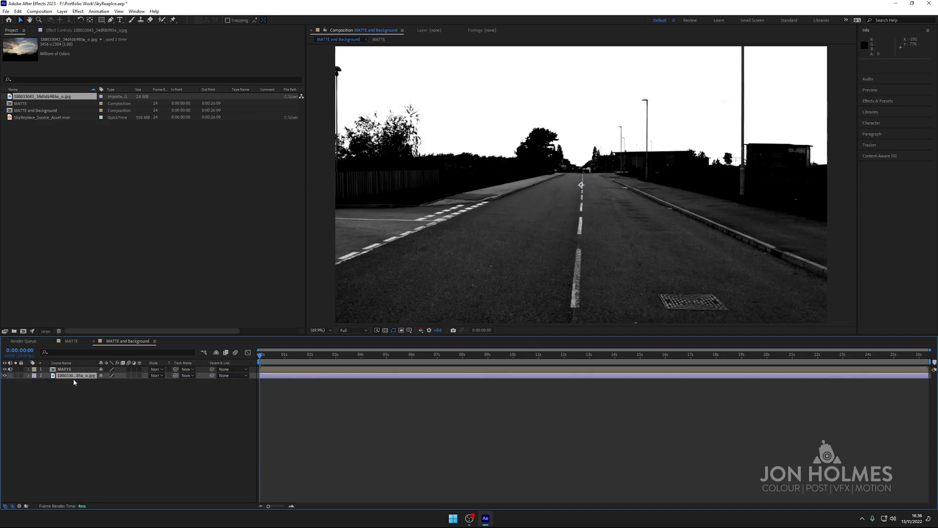
{"action": "key", "text": "comma"}
{"action": "scroll", "coordinate": [643, 140], "scroll_direction": "up", "scroll_amount": 1}
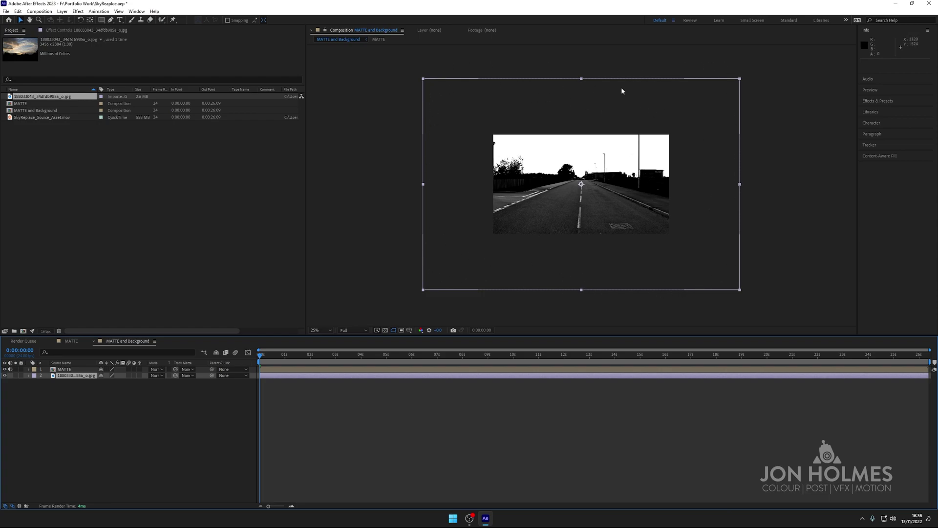
{"action": "scroll", "coordinate": [614, 176], "scroll_direction": "up", "scroll_amount": 2}
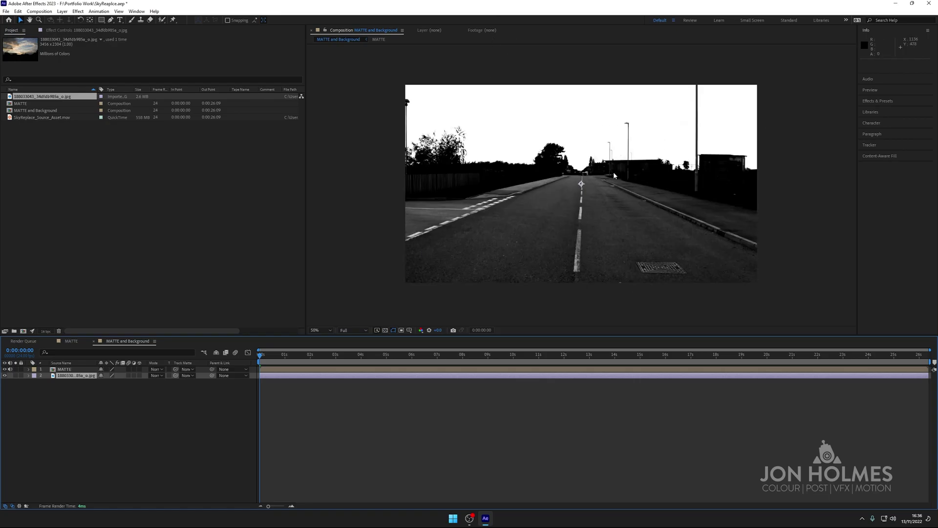
{"action": "scroll", "coordinate": [614, 176], "scroll_direction": "down", "scroll_amount": 2}
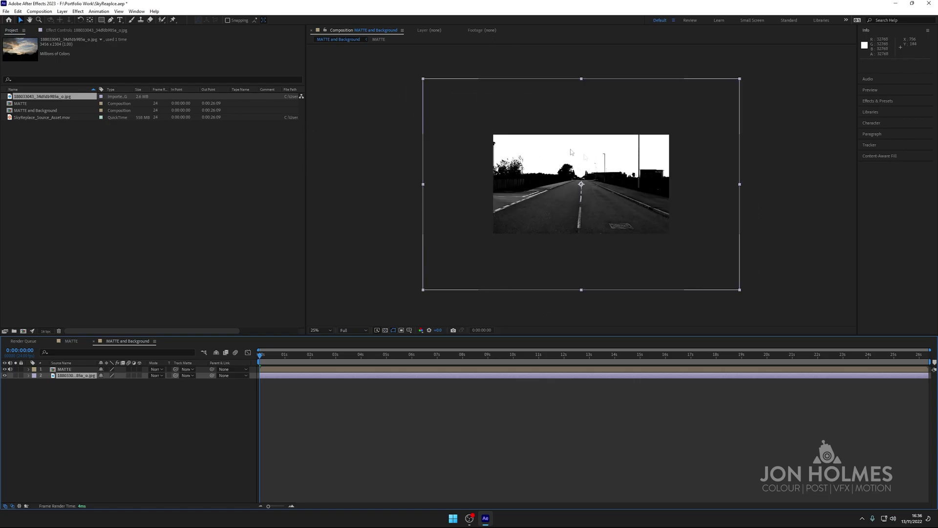
{"action": "scroll", "coordinate": [607, 180], "scroll_direction": "up", "scroll_amount": 2}
{"action": "left_click_drag", "start_coordinate": [261, 356], "coordinate": [96, 318]}
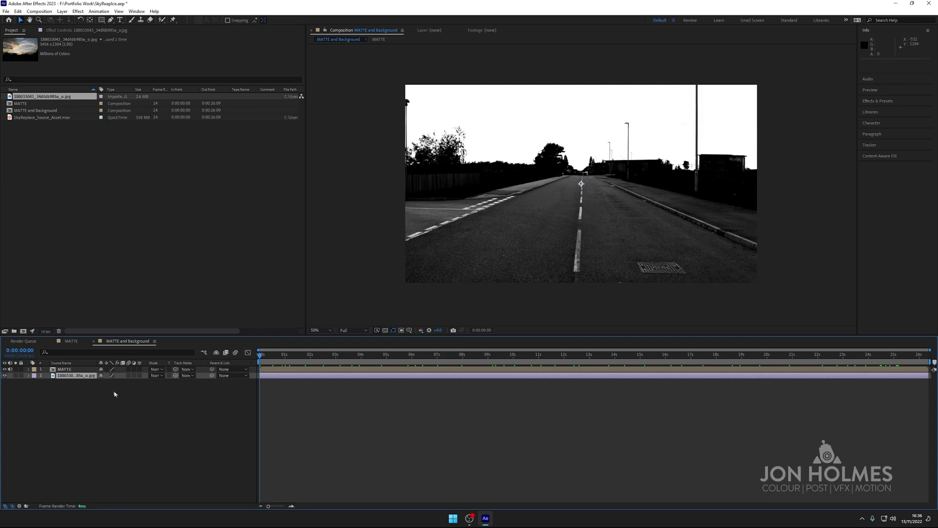
{"action": "left_click", "coordinate": [65, 369]}
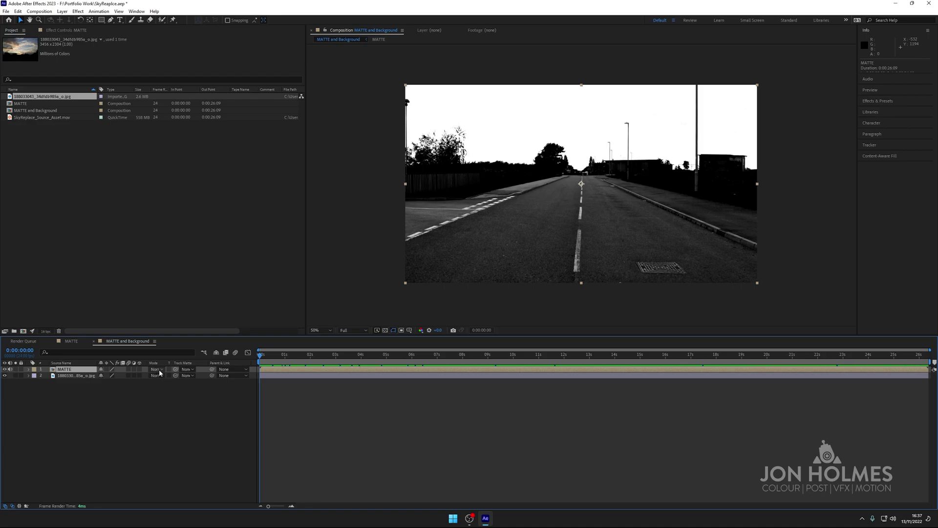
{"action": "left_click", "coordinate": [156, 369]}
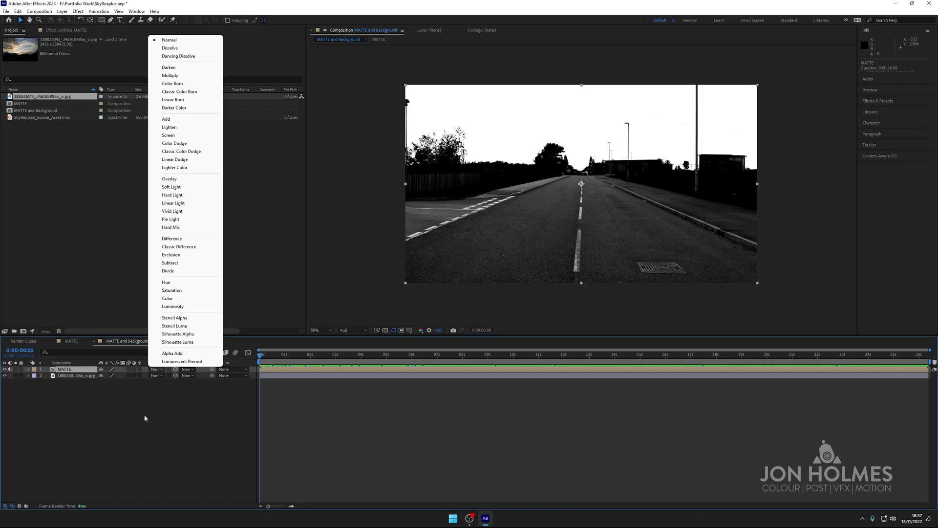
{"action": "left_click", "coordinate": [145, 419]}
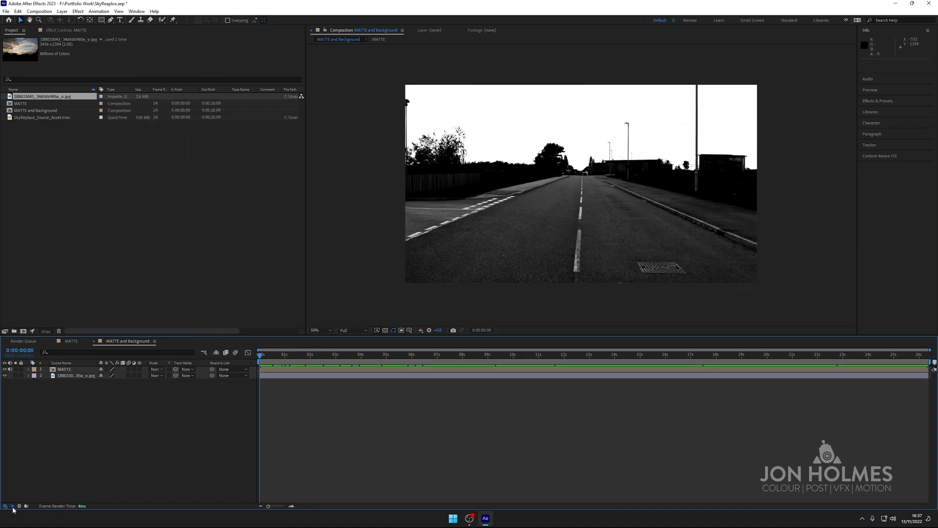
Step: Set the MATTE layer's blending mode to Stencil Luma and show the transparency grid behind the masked sky
{"action": "left_click", "coordinate": [157, 369]}
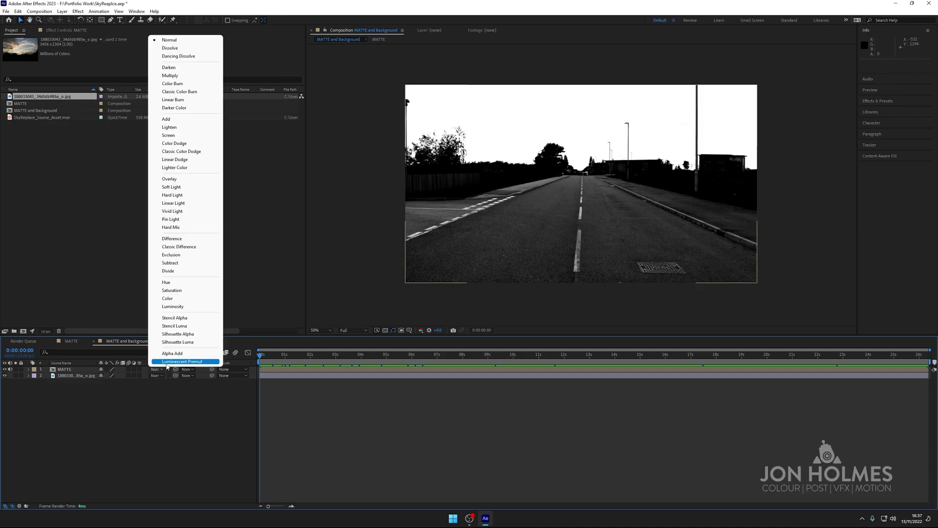
{"action": "left_click", "coordinate": [187, 326]}
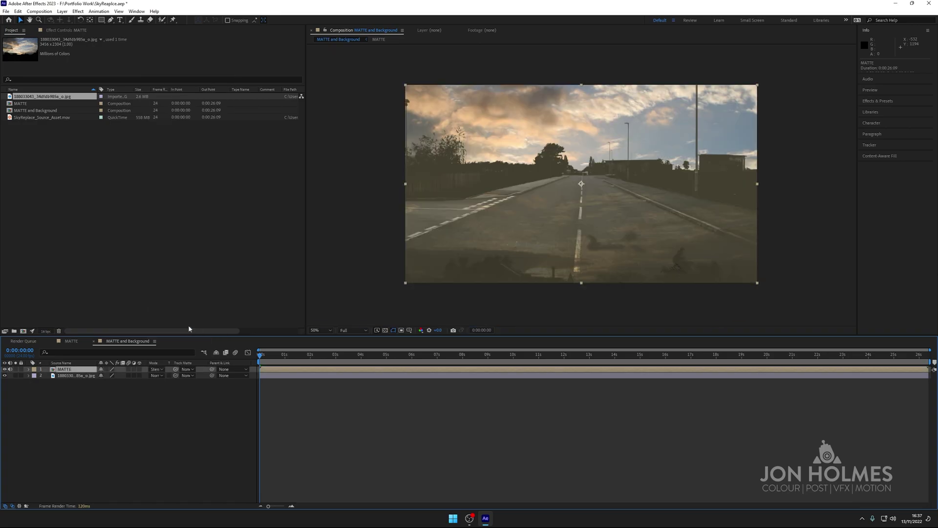
{"action": "scroll", "coordinate": [598, 182], "scroll_direction": "up", "scroll_amount": 1}
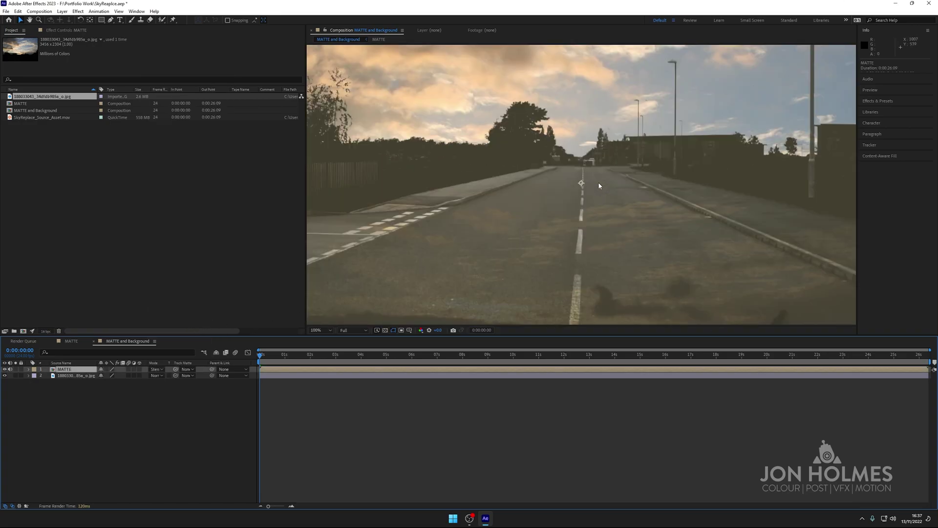
{"action": "scroll", "coordinate": [598, 185], "scroll_direction": "down", "scroll_amount": 1}
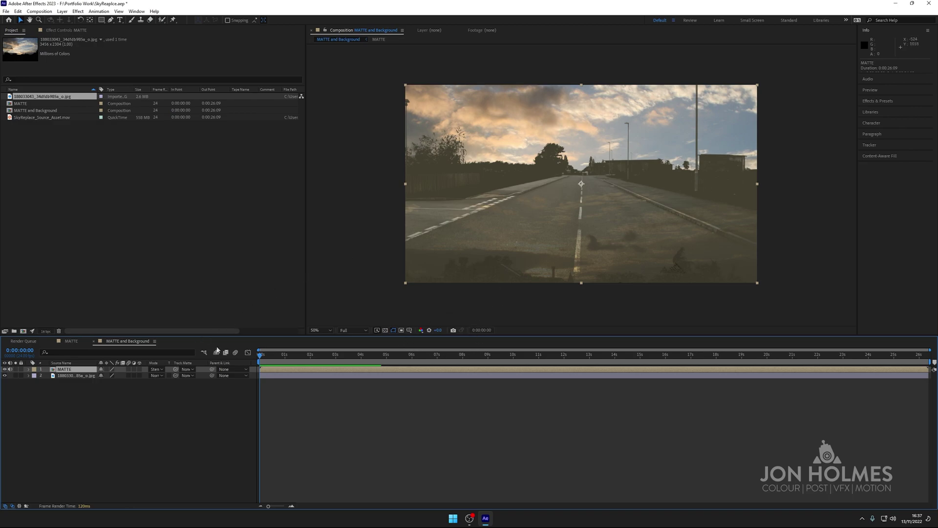
{"action": "left_click", "coordinate": [385, 330]}
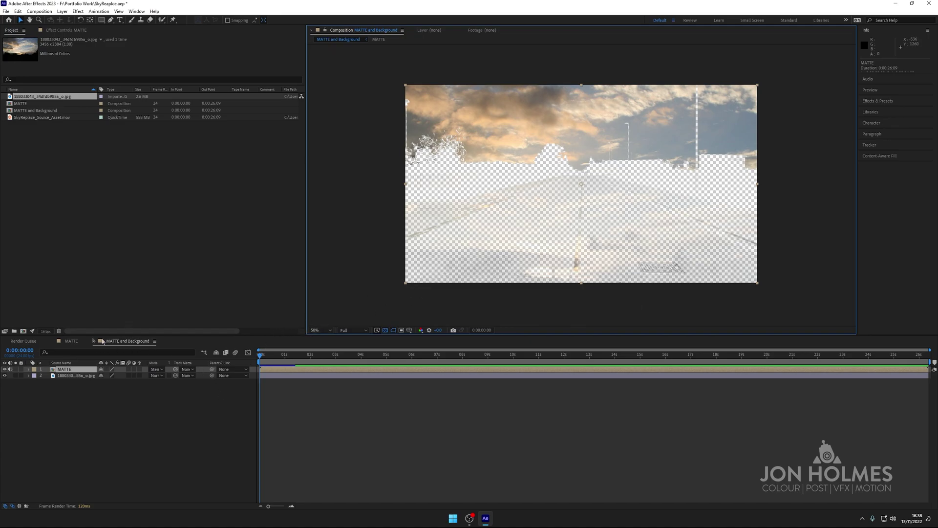
Step: Create a black solid at the comp size above the road footage in the MATTE composition
{"action": "left_click", "coordinate": [72, 341]}
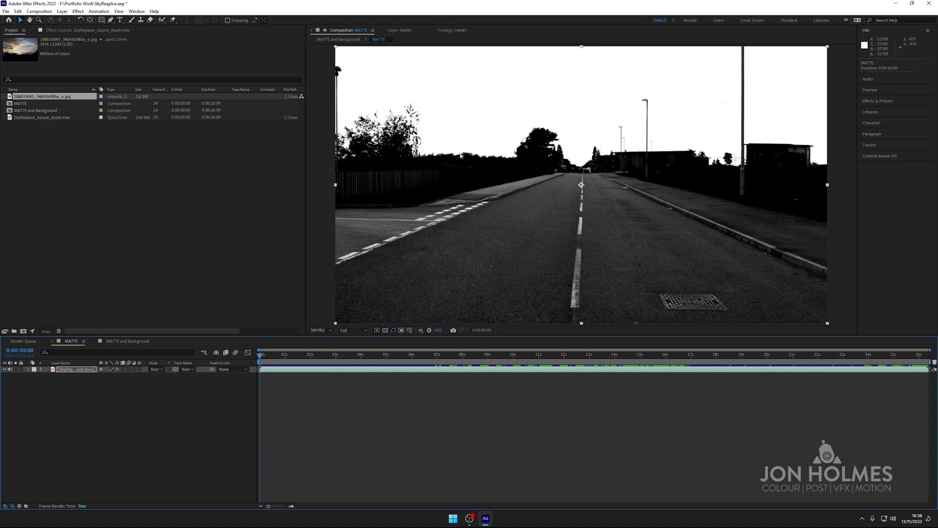
{"action": "scroll", "coordinate": [639, 179], "scroll_direction": "down", "scroll_amount": 1}
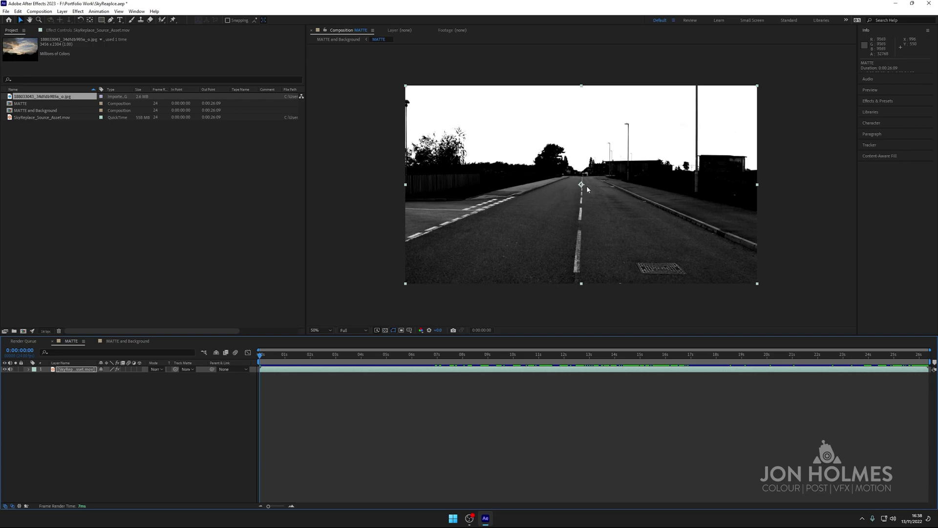
{"action": "scroll", "coordinate": [588, 189], "scroll_direction": "down", "scroll_amount": 2}
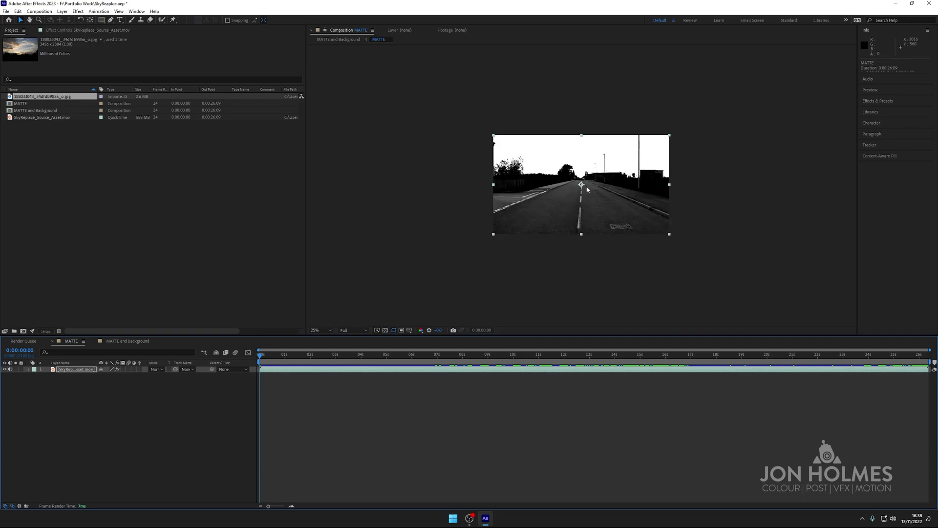
{"action": "left_click", "coordinate": [63, 12]}
{"action": "mouse_move", "coordinate": [69, 20]}
{"action": "left_click", "coordinate": [190, 28]}
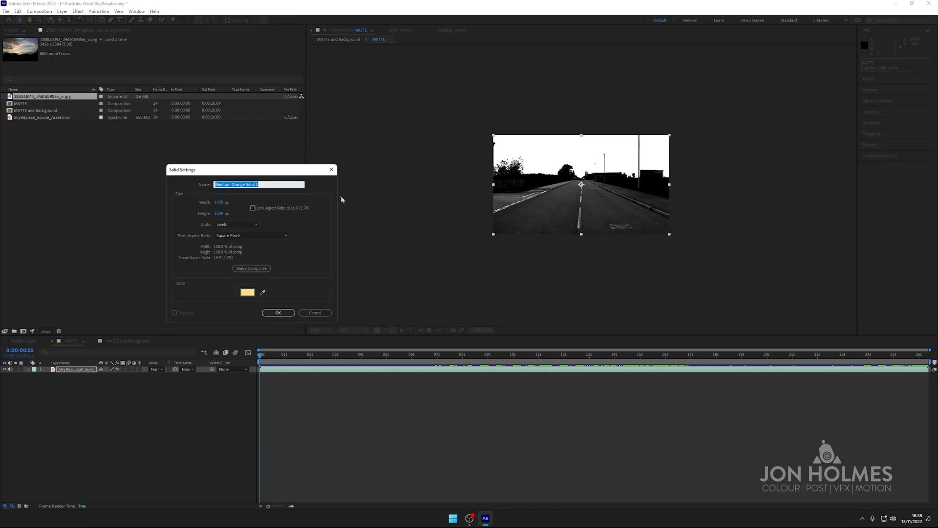
{"action": "left_click", "coordinate": [248, 293]}
{"action": "left_click_drag", "start_coordinate": [526, 402], "coordinate": [492, 450]}
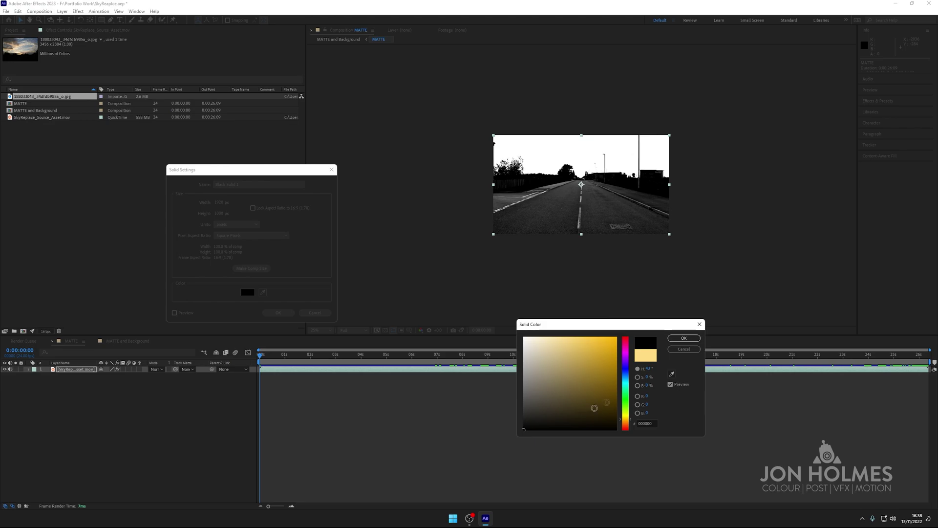
{"action": "left_click", "coordinate": [683, 338]}
{"action": "left_click", "coordinate": [288, 312]}
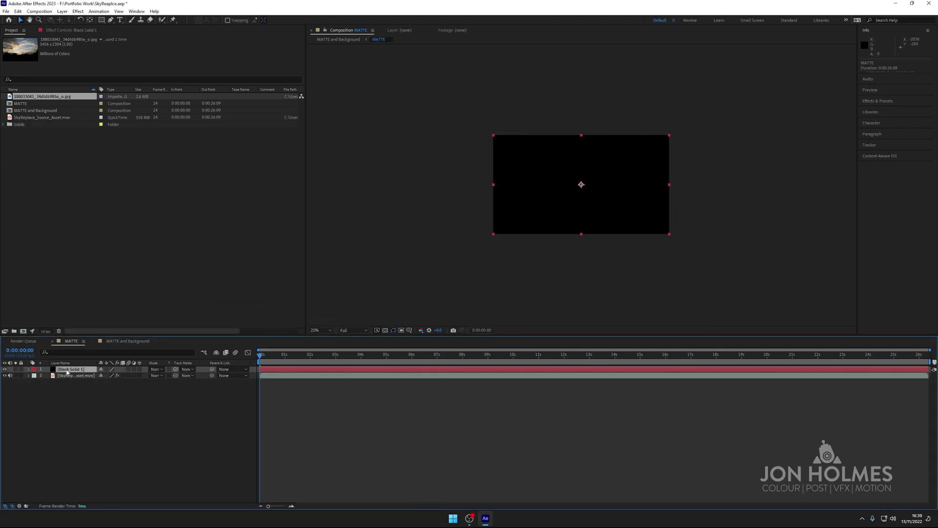
Step: Hide the black solid and start a Pen mask on it from outside the frame along the hedge left of the road
{"action": "left_click", "coordinate": [6, 369]}
{"action": "key", "text": "period"}
{"action": "key", "text": "period"}
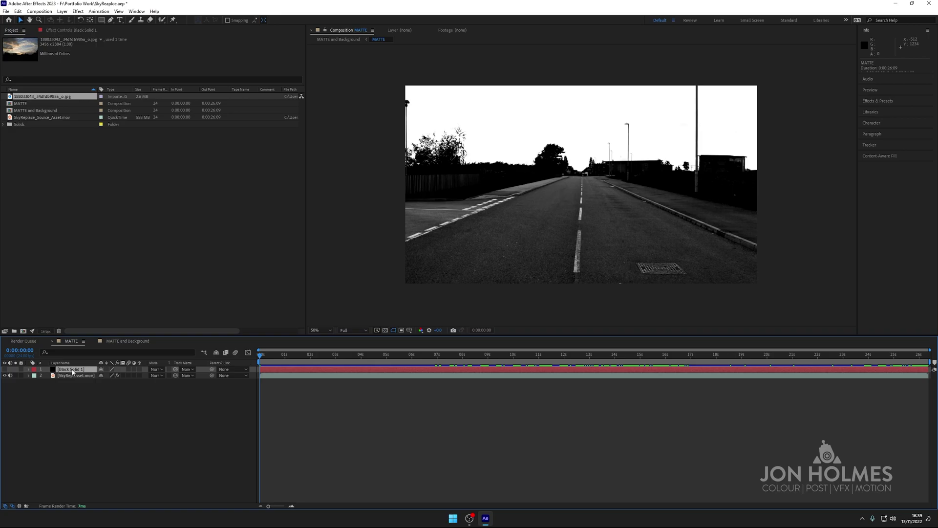
{"action": "left_click", "coordinate": [111, 20]}
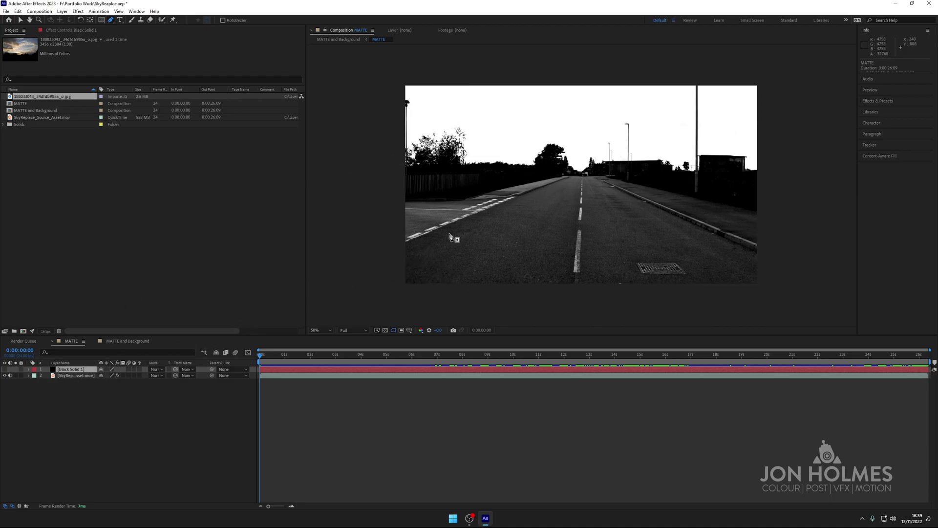
{"action": "key", "text": "comma"}
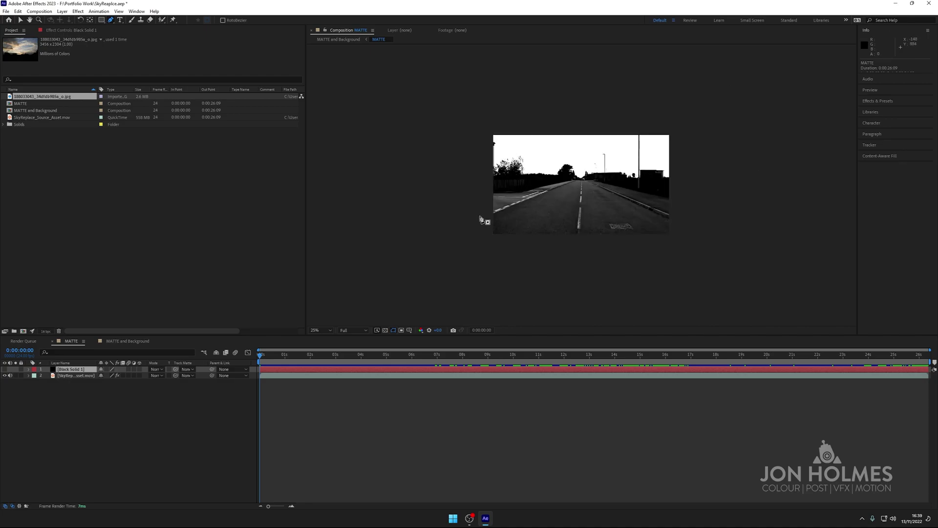
{"action": "left_click", "coordinate": [466, 179]}
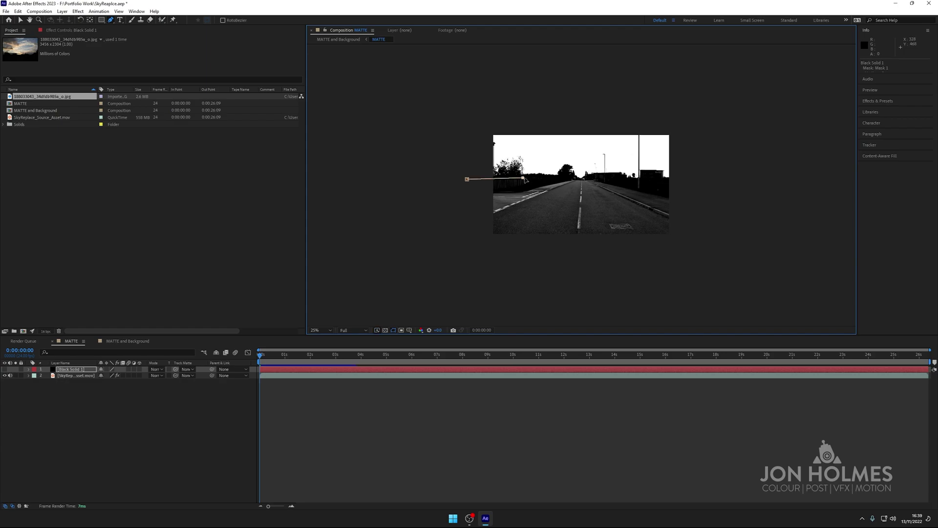
{"action": "left_click", "coordinate": [562, 178]}
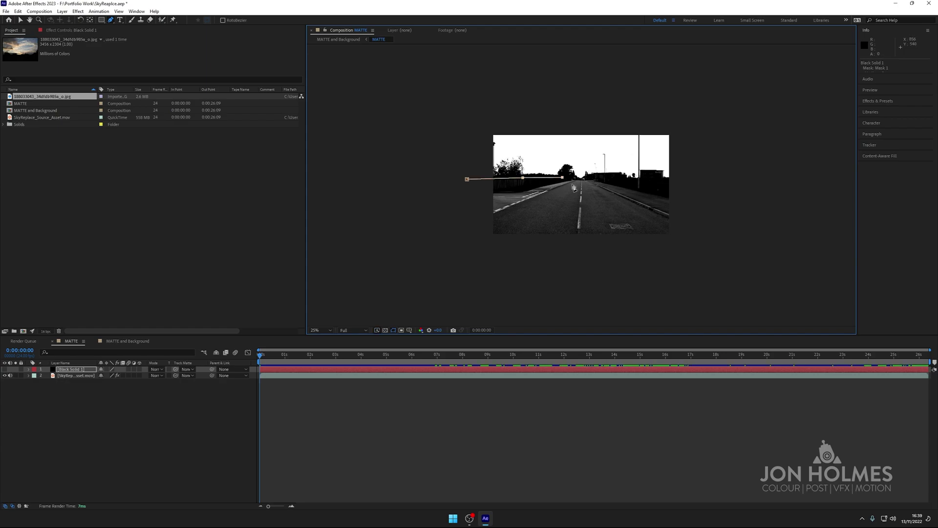
Step: Continue the mask just below the skyline, past the road's far end, along the rooftops and around the shelter to the frame's edge
{"action": "scroll", "coordinate": [579, 183], "scroll_direction": "up", "scroll_amount": 2}
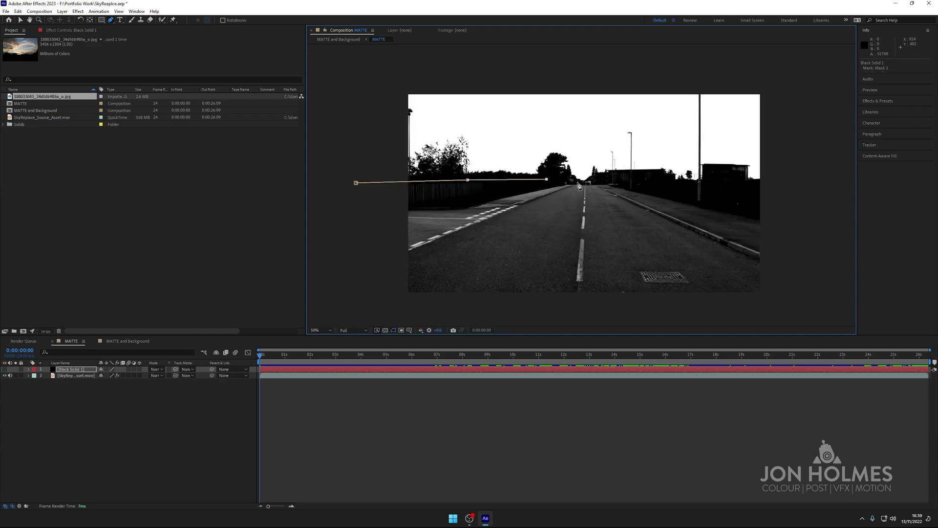
{"action": "mouse_move", "coordinate": [577, 182]}
{"action": "left_mouse_down"}
{"action": "mouse_move", "coordinate": [594, 188]}
{"action": "mouse_move", "coordinate": [594, 179]}
{"action": "left_mouse_up"}
{"action": "left_click", "coordinate": [611, 175]}
{"action": "left_click", "coordinate": [657, 174]}
{"action": "left_click", "coordinate": [671, 181]}
{"action": "left_click", "coordinate": [703, 183]}
{"action": "left_click", "coordinate": [707, 169]}
{"action": "left_click", "coordinate": [744, 170]}
{"action": "left_click", "coordinate": [746, 181]}
{"action": "left_click", "coordinate": [763, 182]}
Step: Carry the mask around beneath the road outside the frame and close it at its starting point
{"action": "key", "text": "comma"}
{"action": "left_click", "coordinate": [723, 199]}
{"action": "left_click", "coordinate": [727, 253]}
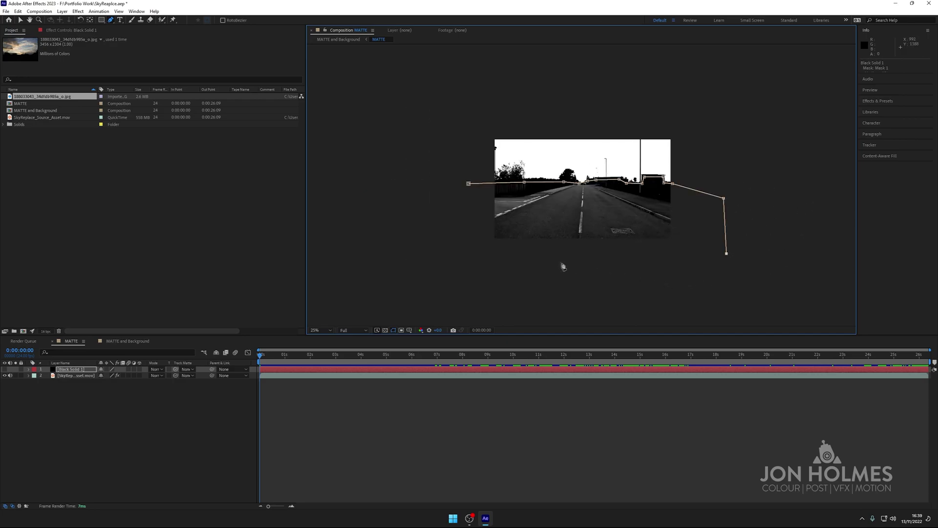
{"action": "left_click", "coordinate": [464, 267]}
{"action": "left_click", "coordinate": [469, 184]}
Step: Add and reposition mask points so the outline fits the skyline dip at the road's far end and the building beside it
{"action": "key", "text": "period"}
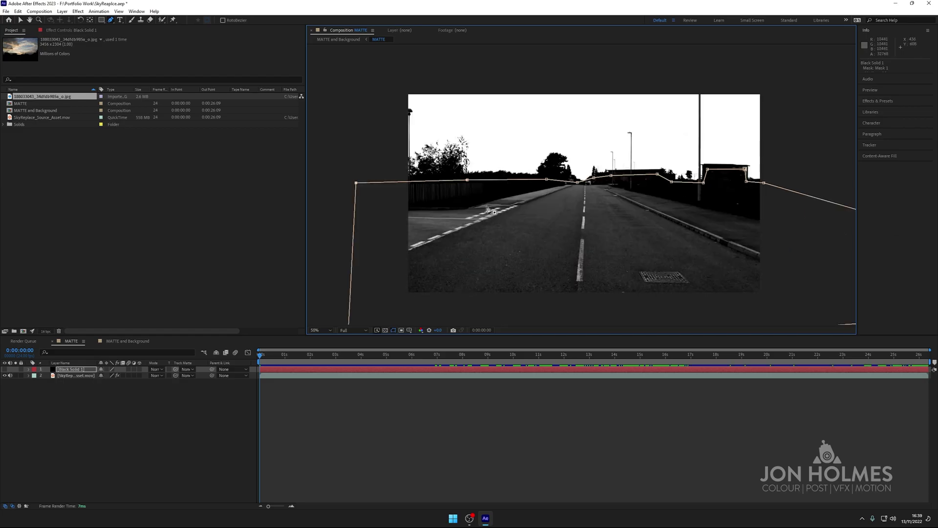
{"action": "key", "text": "period"}
{"action": "key", "text": "period"}
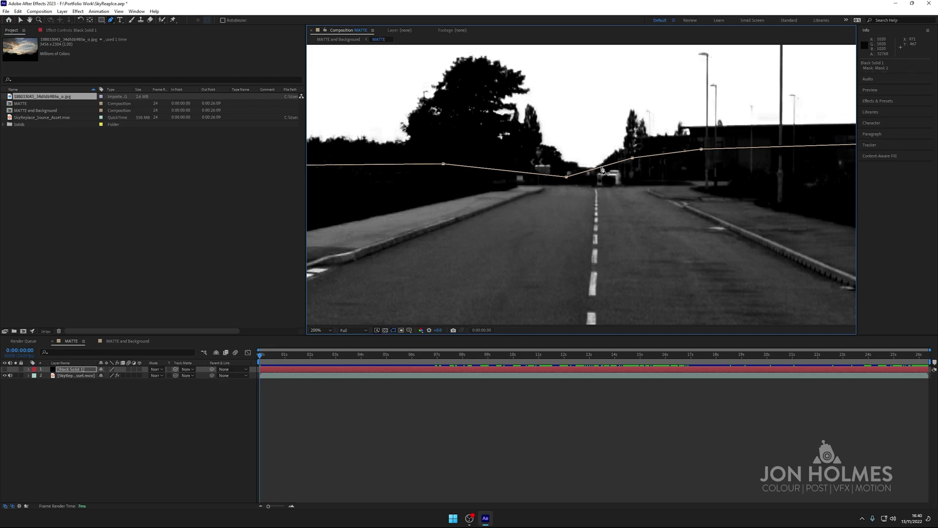
{"action": "left_click_drag", "start_coordinate": [601, 169], "coordinate": [599, 176]}
{"action": "left_click", "coordinate": [538, 174]}
{"action": "left_click_drag", "start_coordinate": [539, 174], "coordinate": [630, 153]}
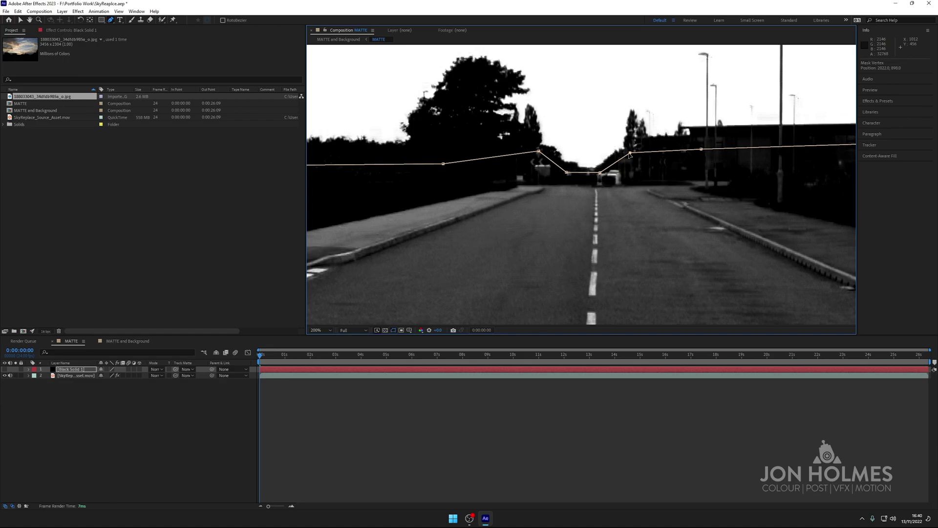
{"action": "left_click_drag", "start_coordinate": [701, 149], "coordinate": [694, 143]}
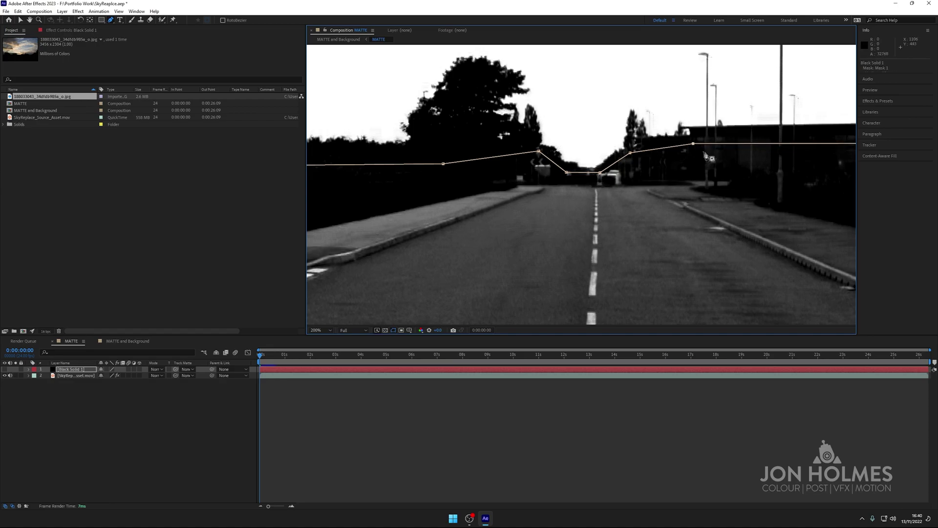
Step: Add a mask point along the hedge left of the road and adjust the outline to stay within the dark hedge and tree
{"action": "key", "text": "comma"}
{"action": "left_click_drag", "start_coordinate": [511, 174], "coordinate": [509, 165]}
{"action": "left_click_drag", "start_coordinate": [425, 171], "coordinate": [419, 174]}
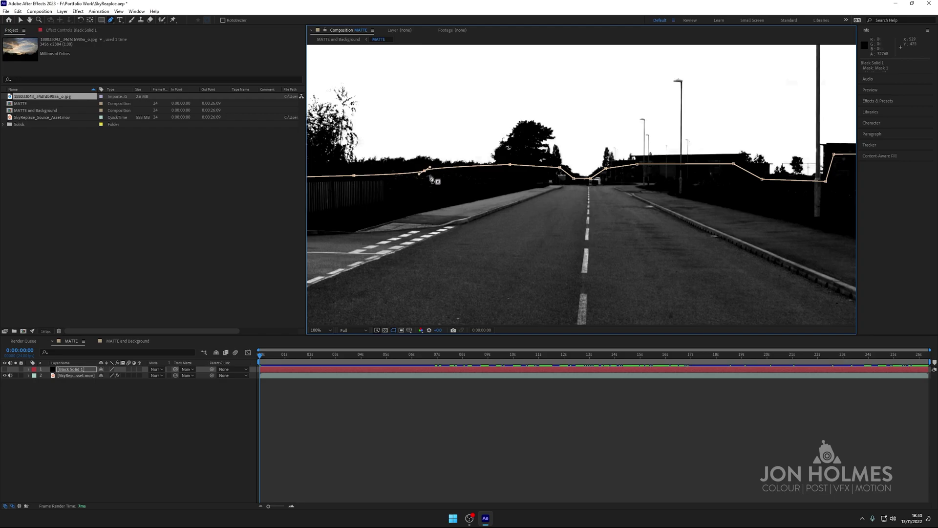
{"action": "key", "text": "ctrl+z"}
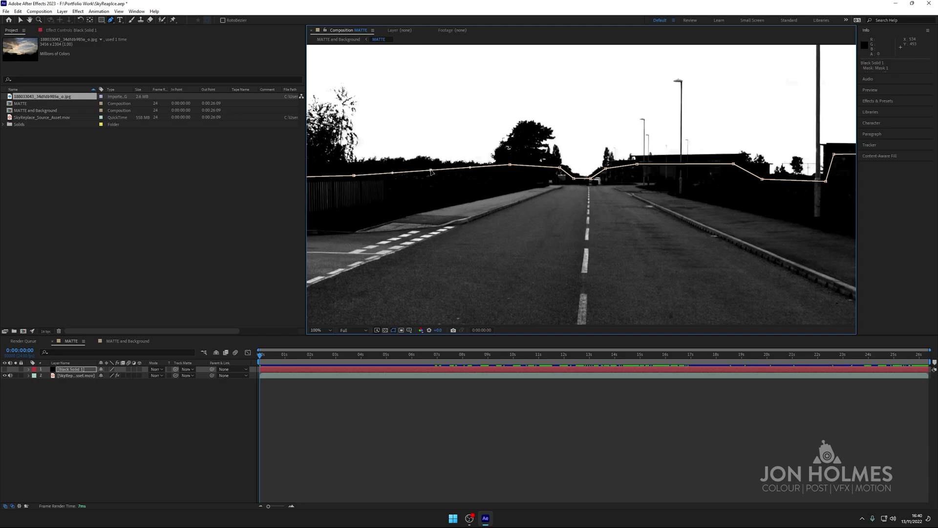
{"action": "left_click", "coordinate": [431, 174]}
{"action": "left_click_drag", "start_coordinate": [431, 175], "coordinate": [436, 176]}
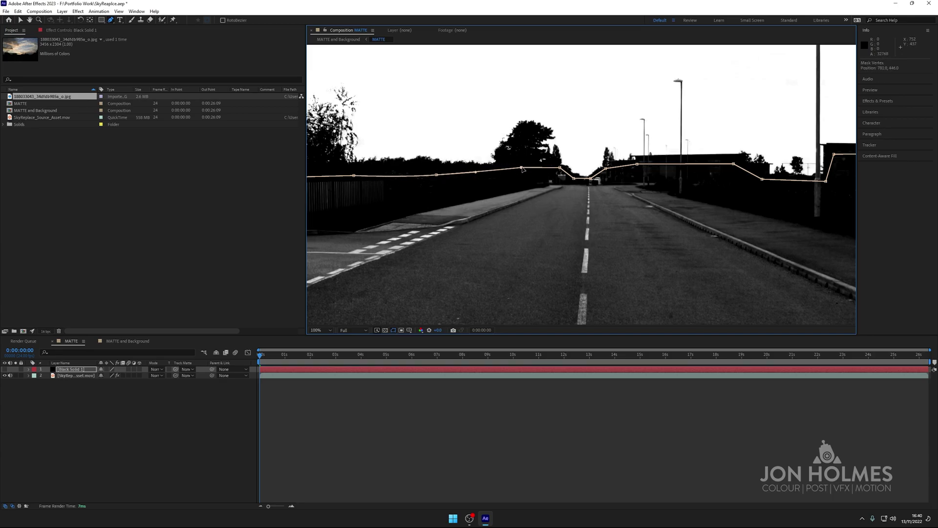
Step: Adjust the lower mask points on both sides of the shelter to straighten the outline around it
{"action": "key", "text": "comma"}
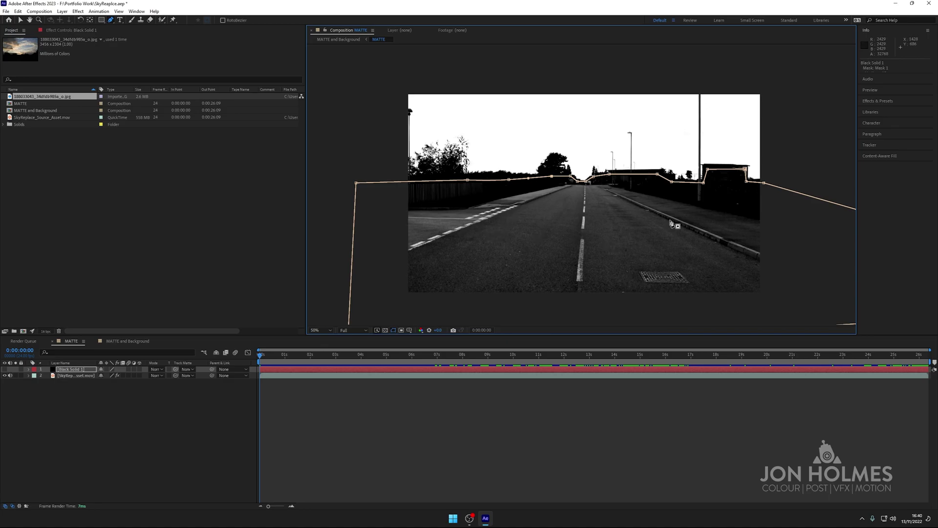
{"action": "left_click_drag", "start_coordinate": [724, 209], "coordinate": [665, 126]}
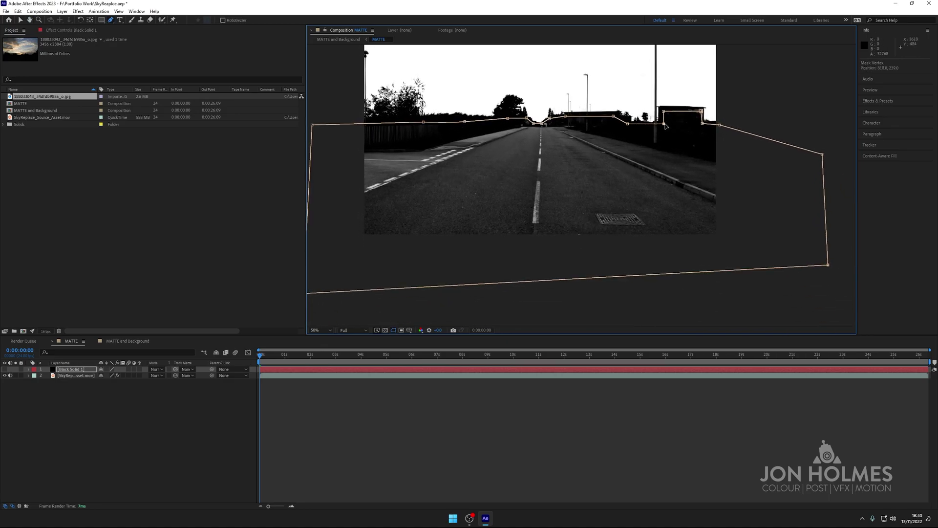
{"action": "left_click", "coordinate": [700, 124]}
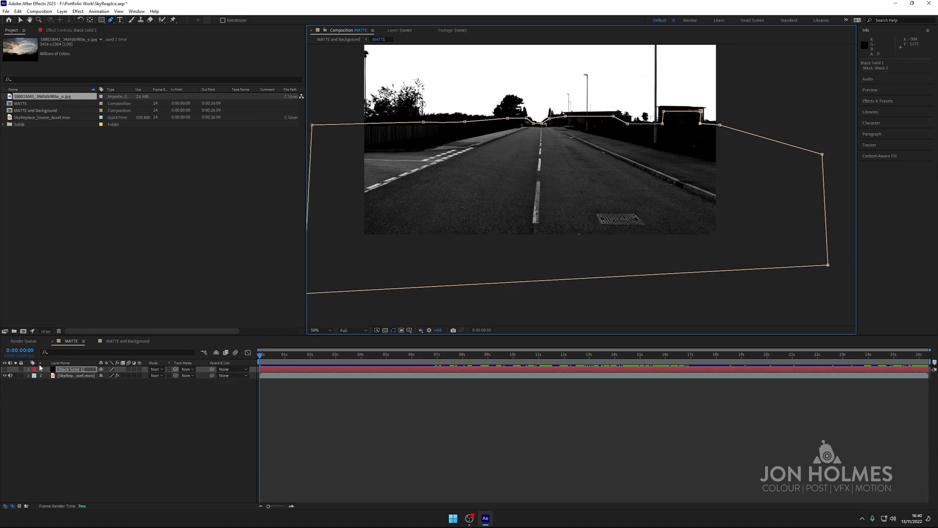
Step: Make the black solid visible, hide the mask outlines and scrub the opening frames to check the ground coverage
{"action": "left_click", "coordinate": [5, 369]}
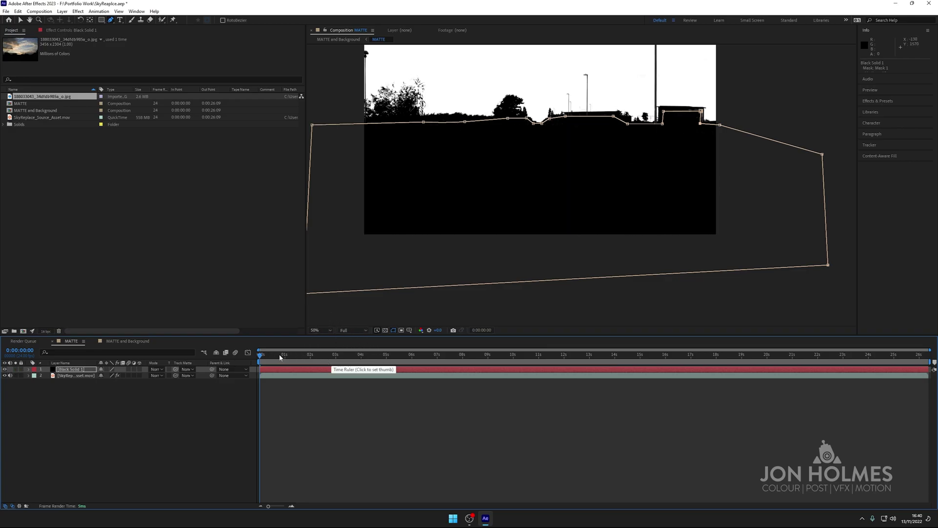
{"action": "left_click", "coordinate": [393, 331]}
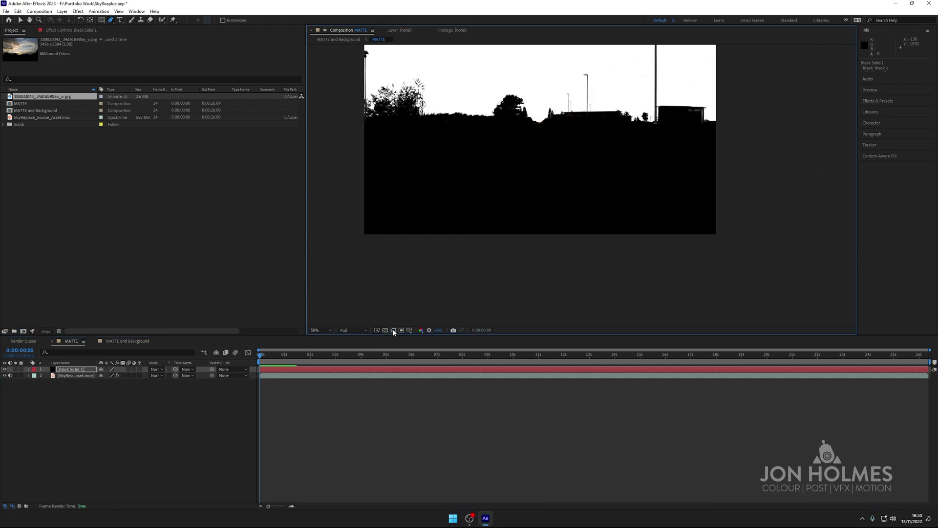
{"action": "left_click_drag", "start_coordinate": [285, 356], "coordinate": [183, 287]}
Step: Show the black solid's mask outline, select the whole mask and look through its options for mask tracking
{"action": "left_click", "coordinate": [79, 370]}
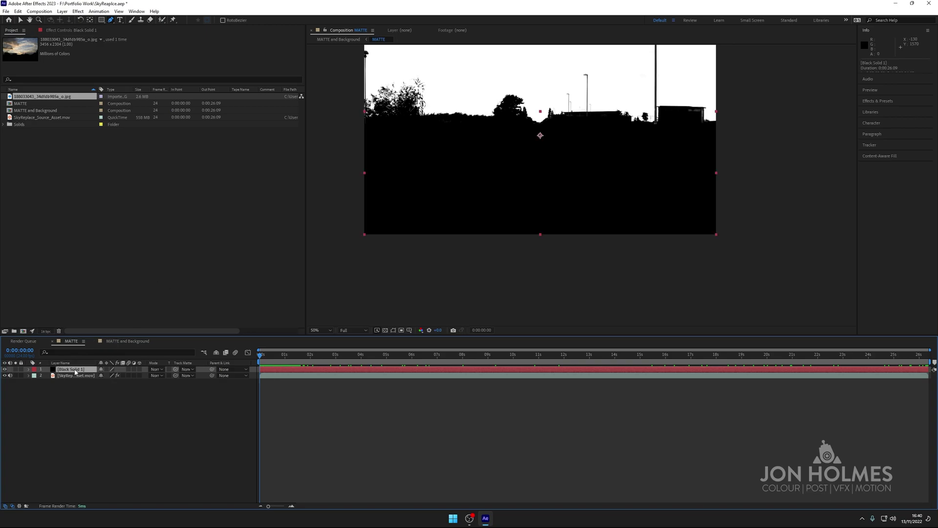
{"action": "left_click", "coordinate": [393, 331]}
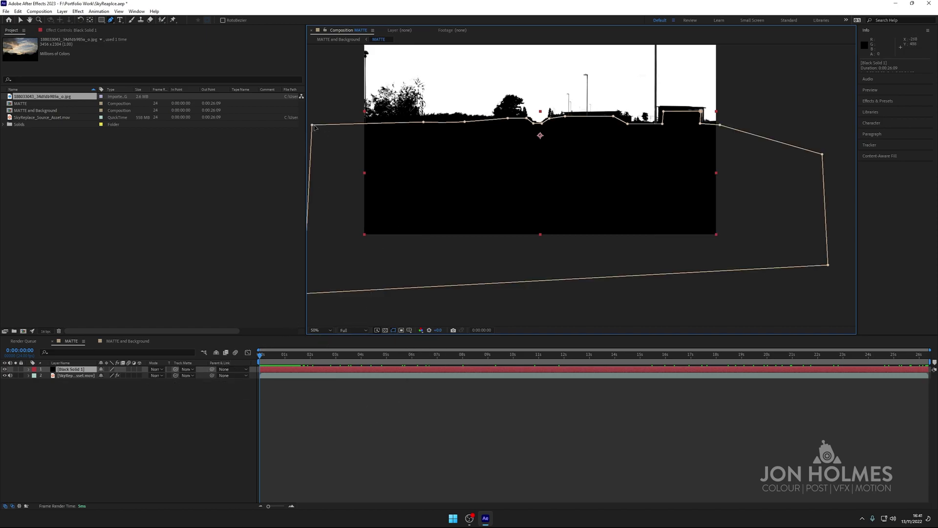
{"action": "double_click", "coordinate": [313, 126]}
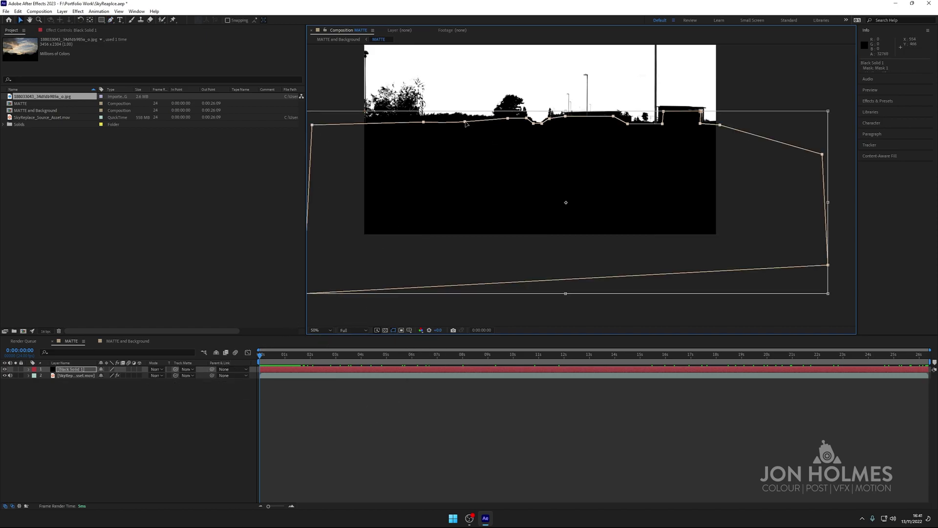
{"action": "right_click", "coordinate": [466, 123]}
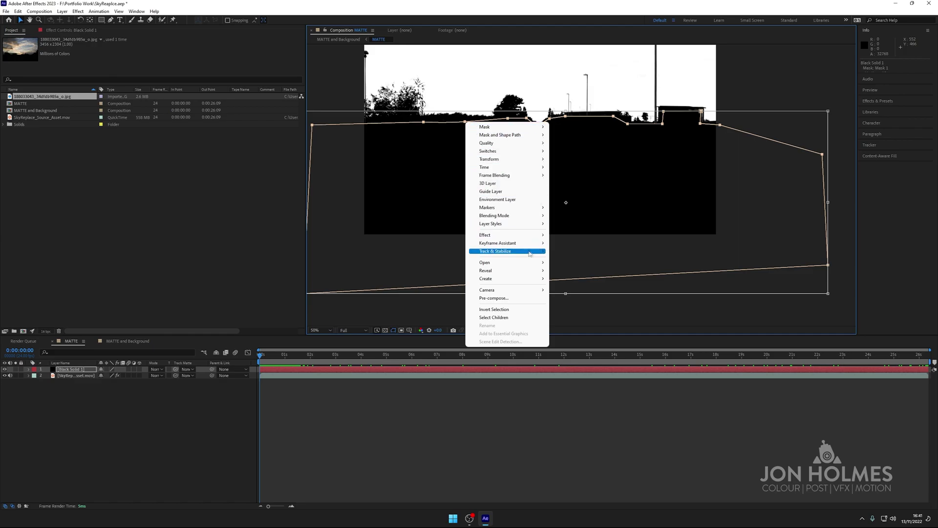
{"action": "mouse_move", "coordinate": [527, 253]}
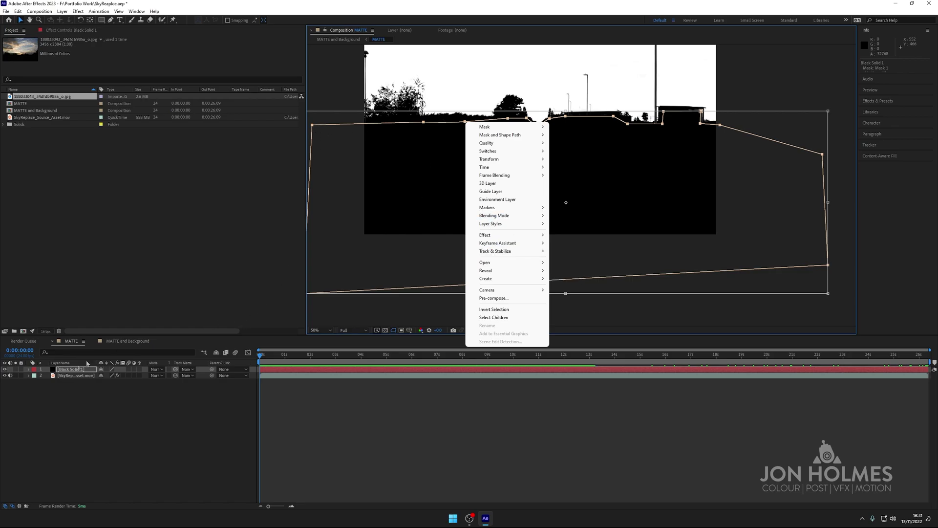
{"action": "left_click", "coordinate": [107, 381]}
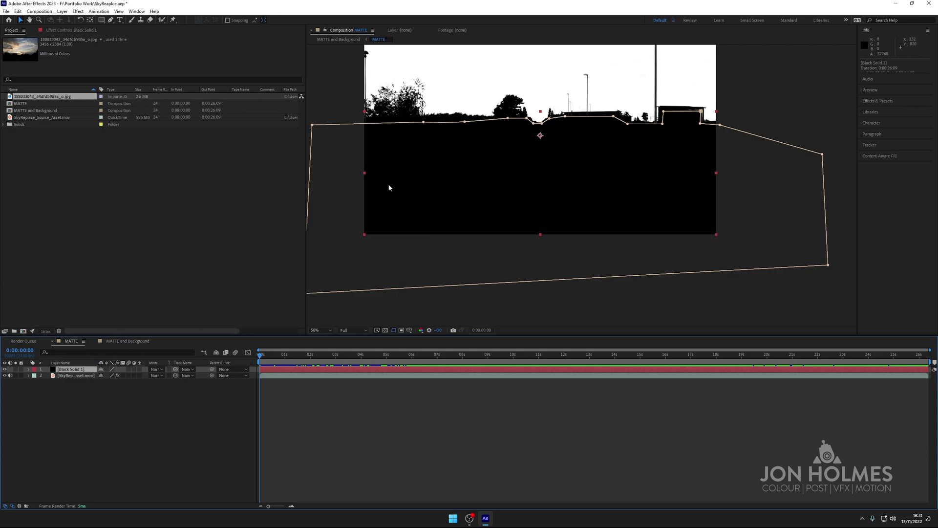
Step: Copy the black solid's entire mask onto the SkyReplace_Source_Asset.mov layer
{"action": "key", "text": "comma"}
{"action": "key", "text": "comma"}
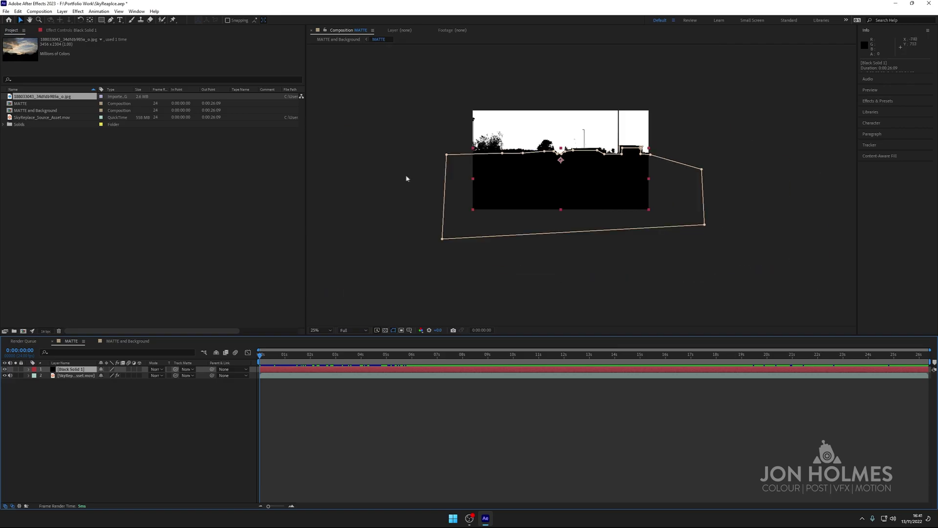
{"action": "key", "text": "period"}
{"action": "key", "text": "period"}
{"action": "double_click", "coordinate": [313, 126]}
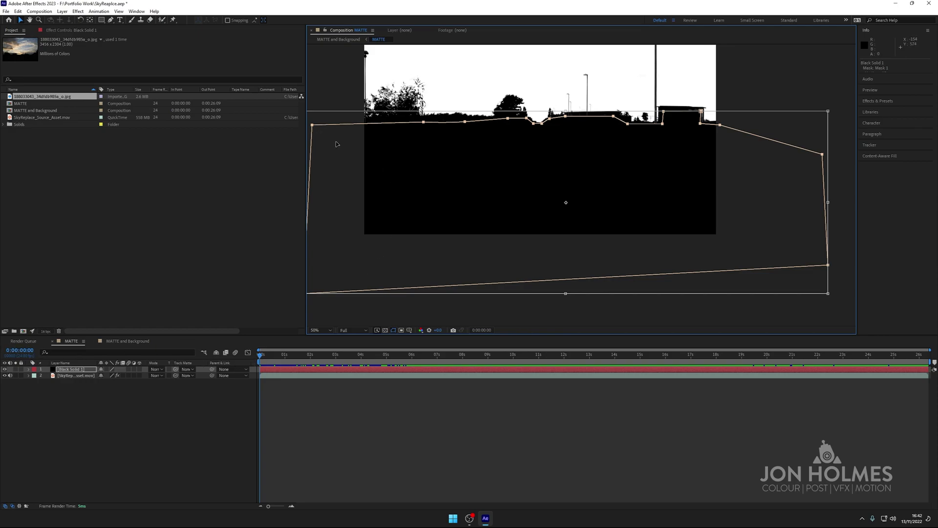
{"action": "left_click", "coordinate": [83, 376]}
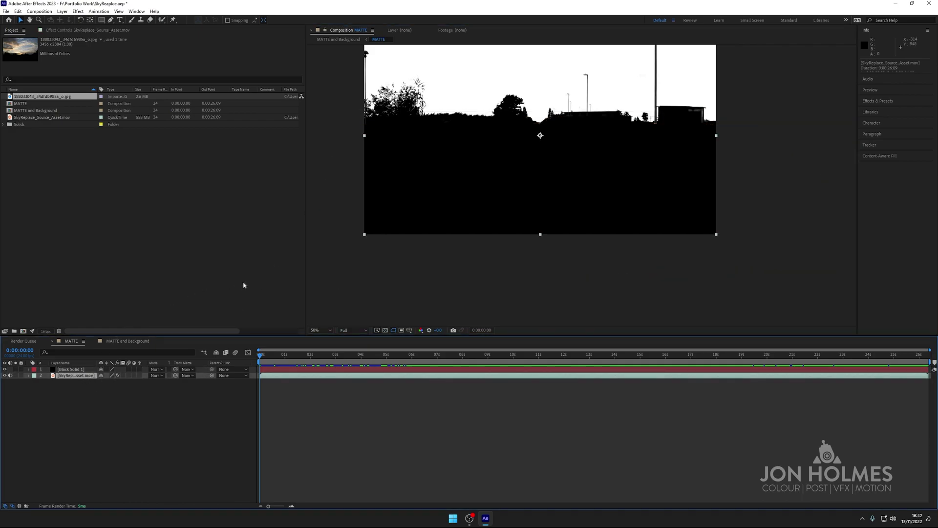
{"action": "left_click", "coordinate": [354, 287]}
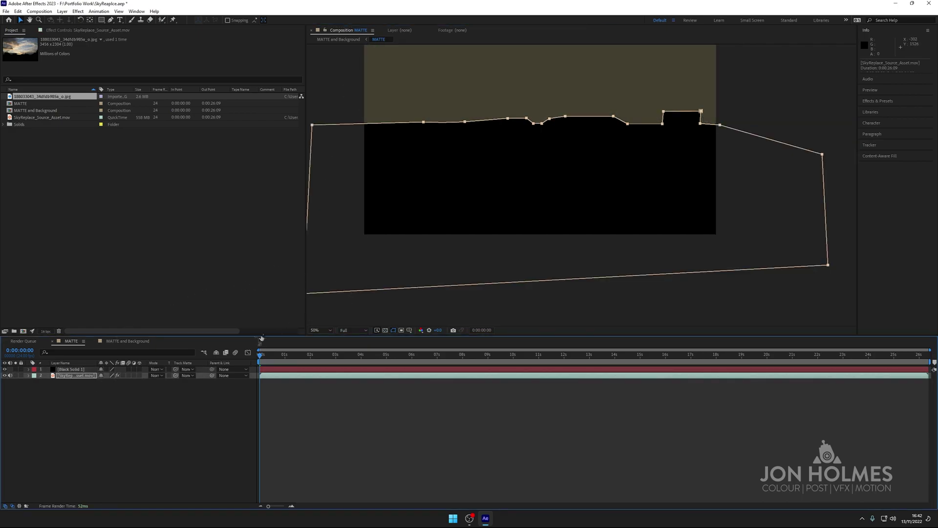
Step: Delete Mask 1 from the black solid layer
{"action": "left_click", "coordinate": [78, 370]}
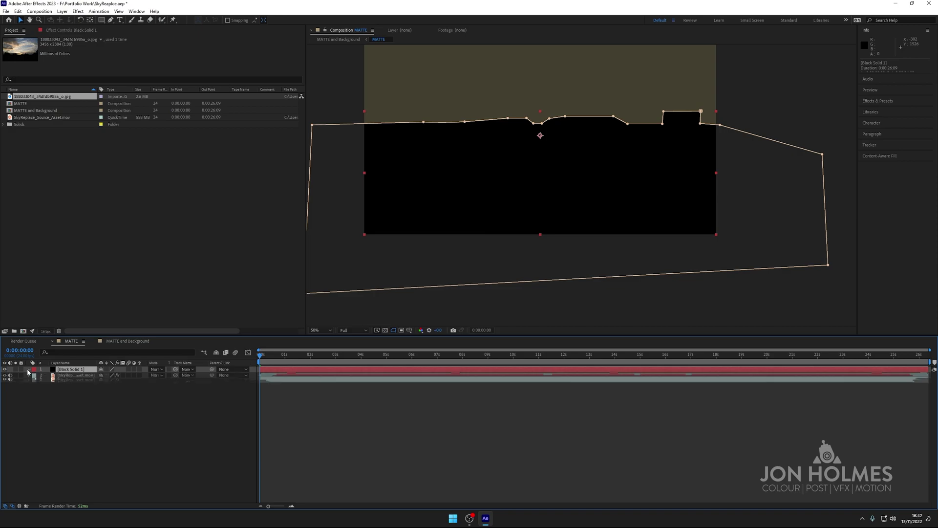
{"action": "left_click", "coordinate": [28, 369]}
{"action": "left_click", "coordinate": [36, 376]}
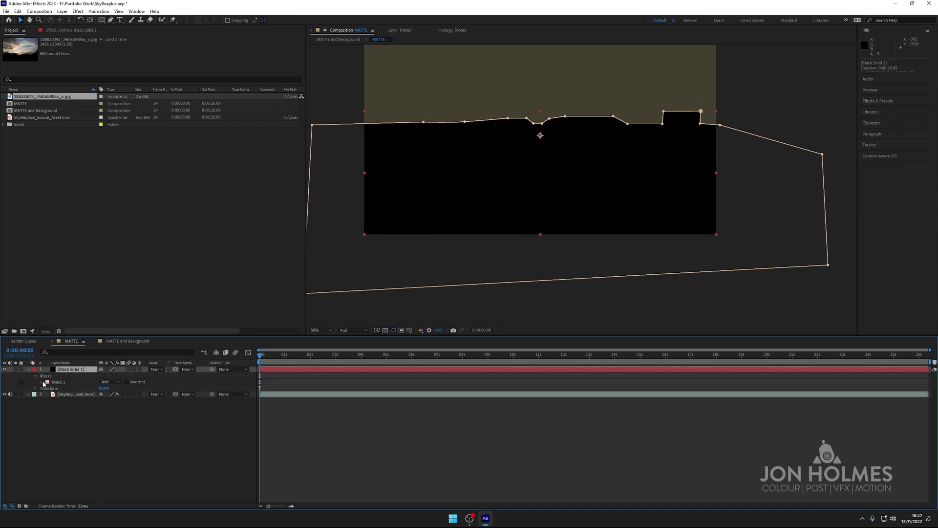
{"action": "left_click", "coordinate": [42, 382]}
{"action": "left_click", "coordinate": [59, 382]}
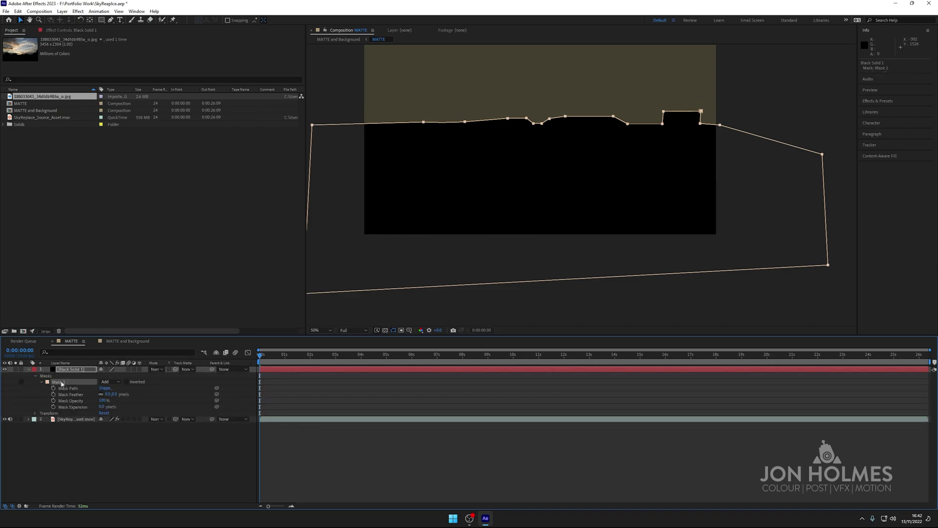
{"action": "key", "text": "Delete"}
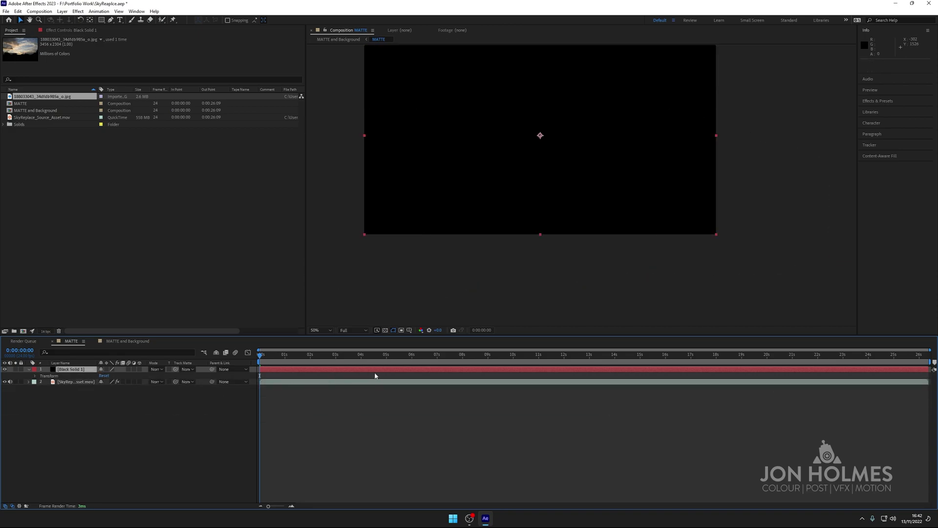
Step: Hide the black solid and track the SkyReplace_Source_Asset.mov mask forward through the whole clip using position, scale and rotation
{"action": "left_click", "coordinate": [80, 383]}
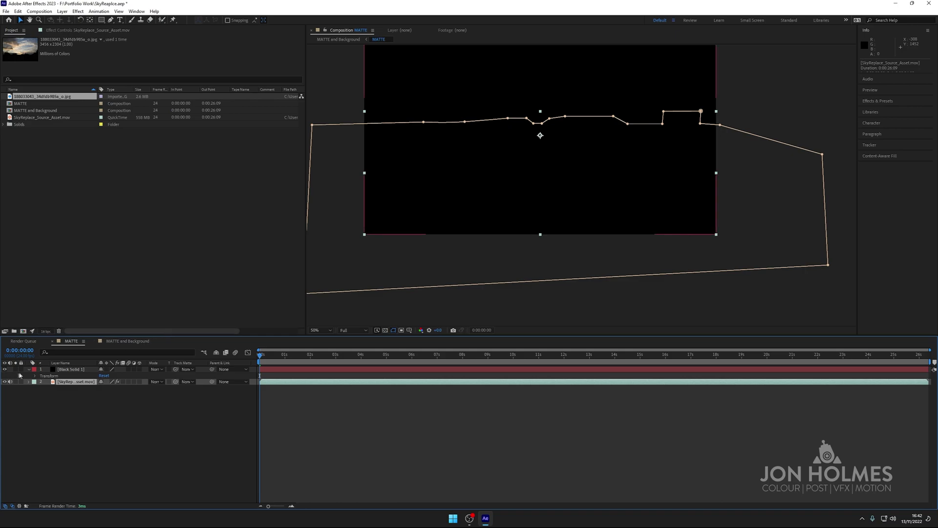
{"action": "left_click", "coordinate": [6, 370]}
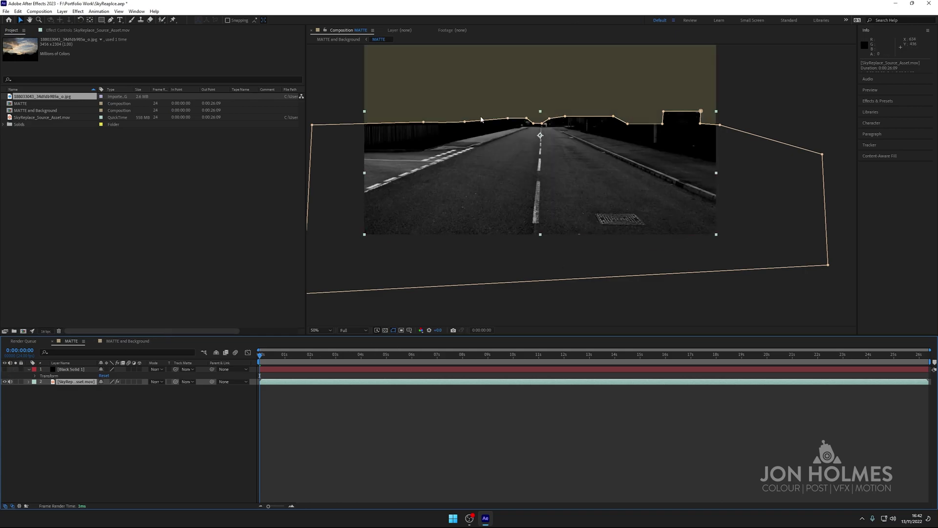
{"action": "double_click", "coordinate": [508, 120]}
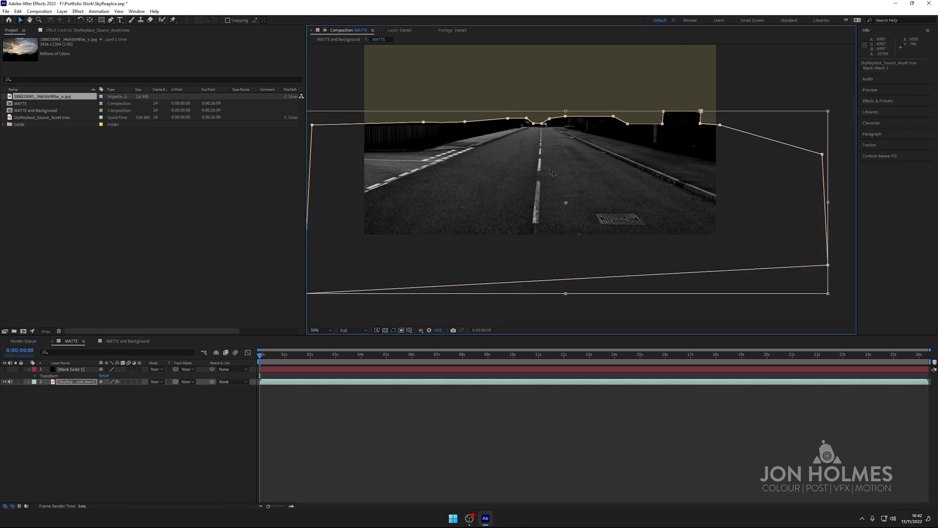
{"action": "right_click", "coordinate": [544, 124]}
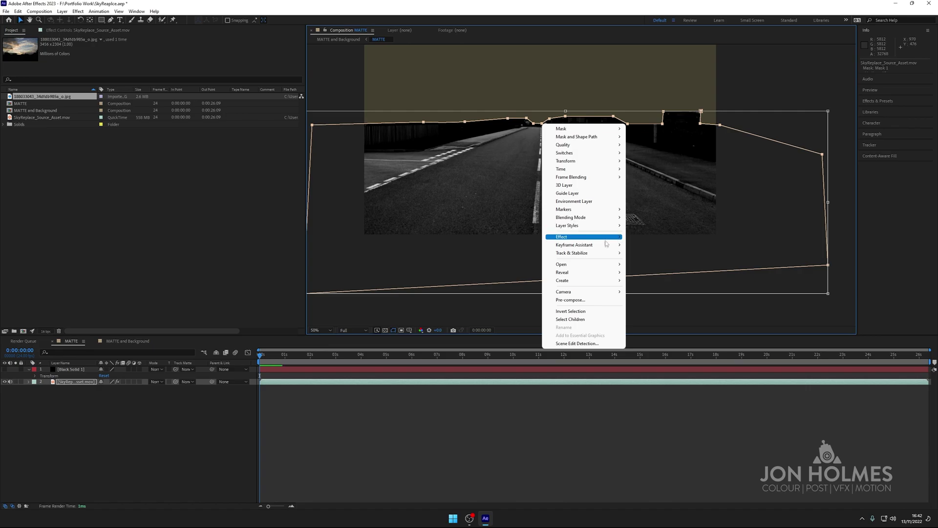
{"action": "mouse_move", "coordinate": [605, 253]}
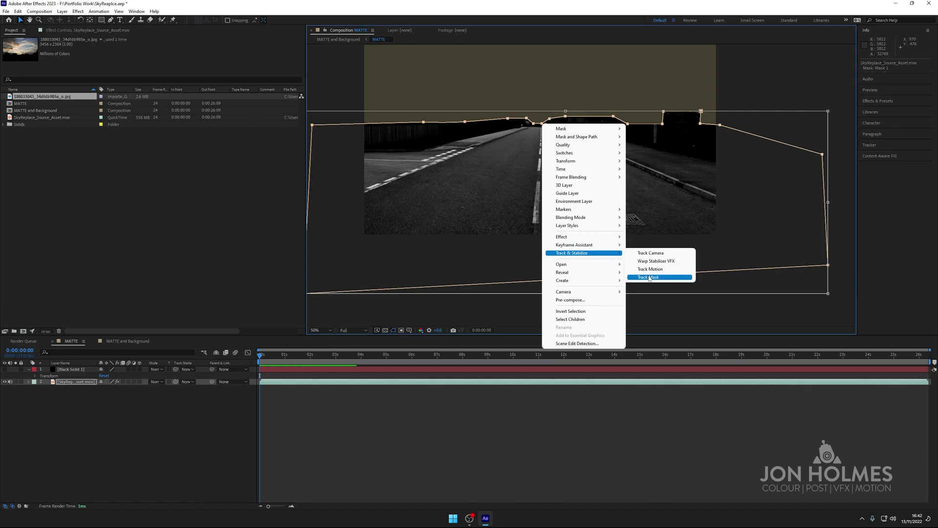
{"action": "left_click", "coordinate": [649, 277]}
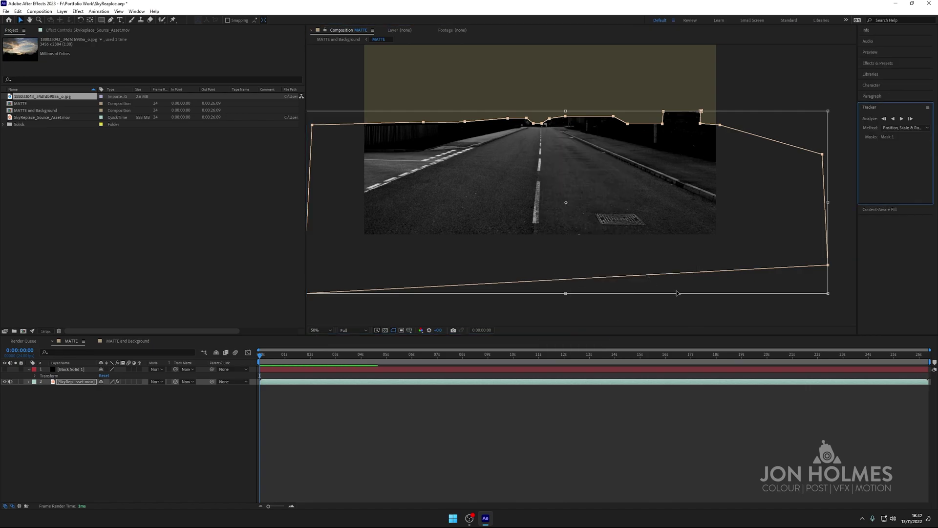
{"action": "left_click", "coordinate": [902, 119]}
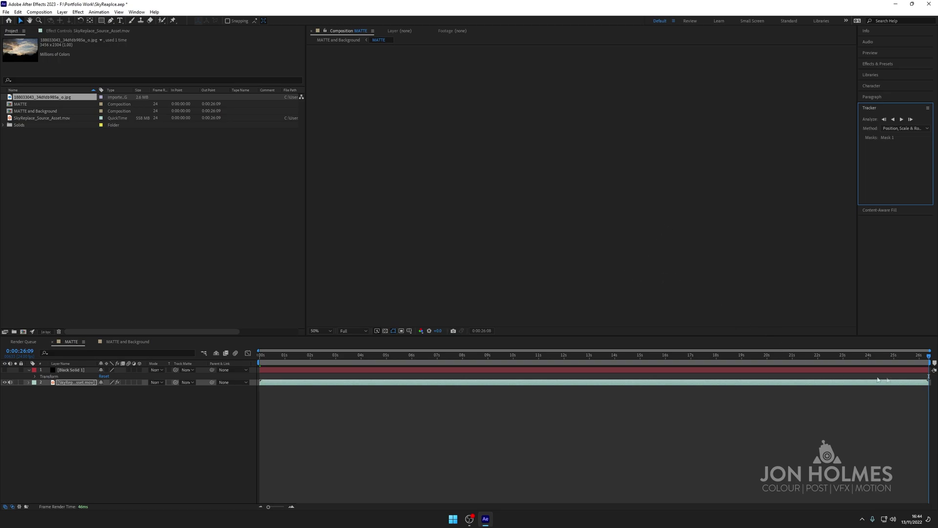
Step: Return to the first frame and copy the tracked mask with its Mask Path keyframes onto the black solid layer
{"action": "left_click_drag", "start_coordinate": [924, 359], "coordinate": [259, 362]}
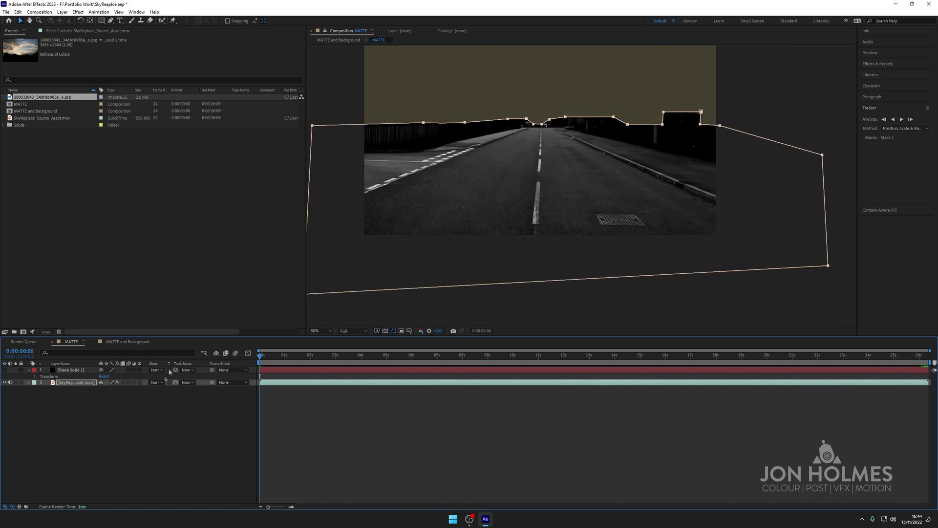
{"action": "left_click", "coordinate": [77, 385]}
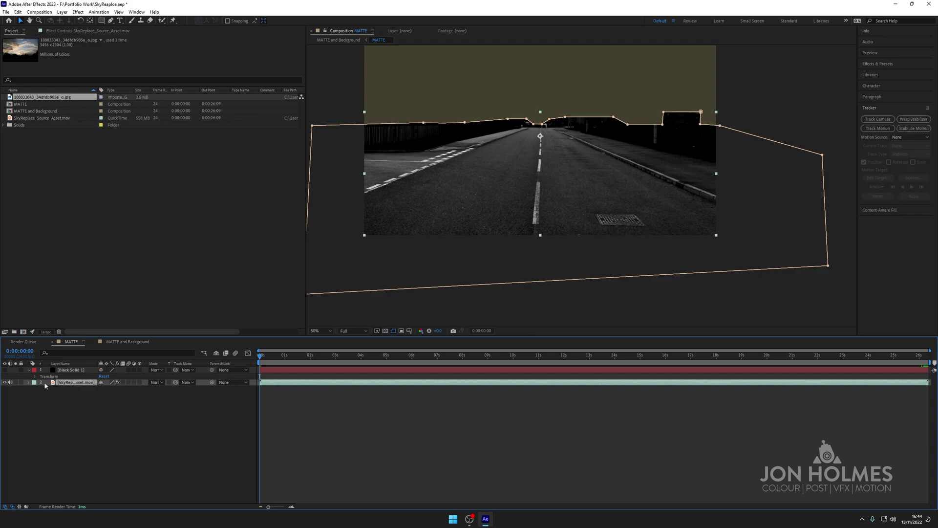
{"action": "left_click", "coordinate": [28, 382]}
{"action": "left_click", "coordinate": [35, 389]}
{"action": "left_click", "coordinate": [41, 394]}
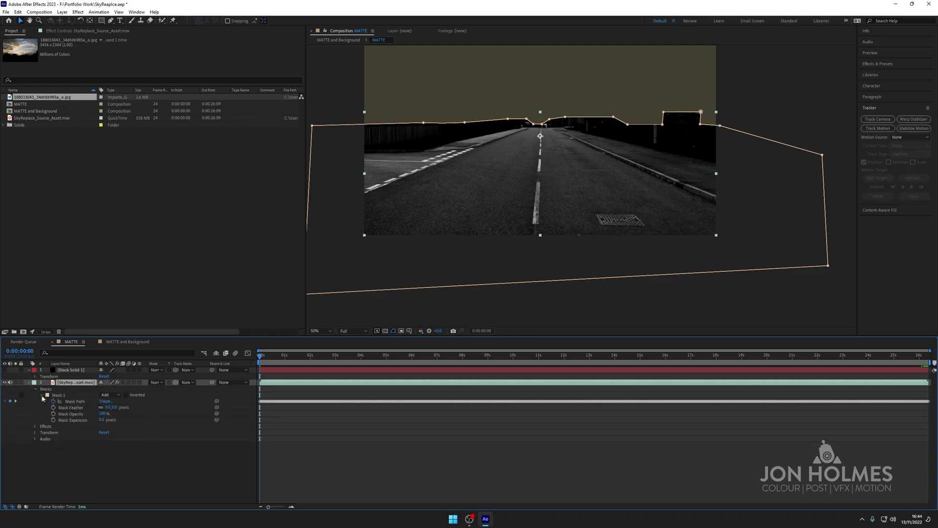
{"action": "left_click", "coordinate": [60, 394]}
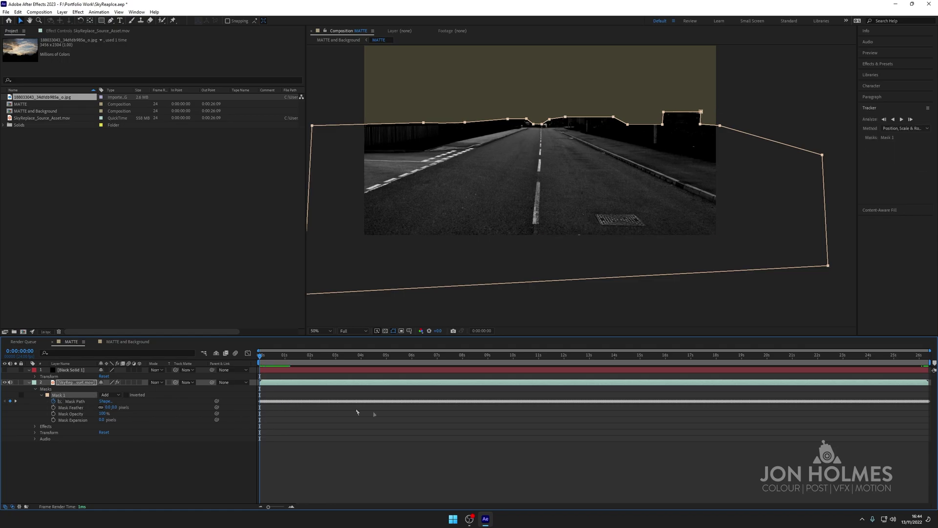
{"action": "left_click", "coordinate": [76, 402]}
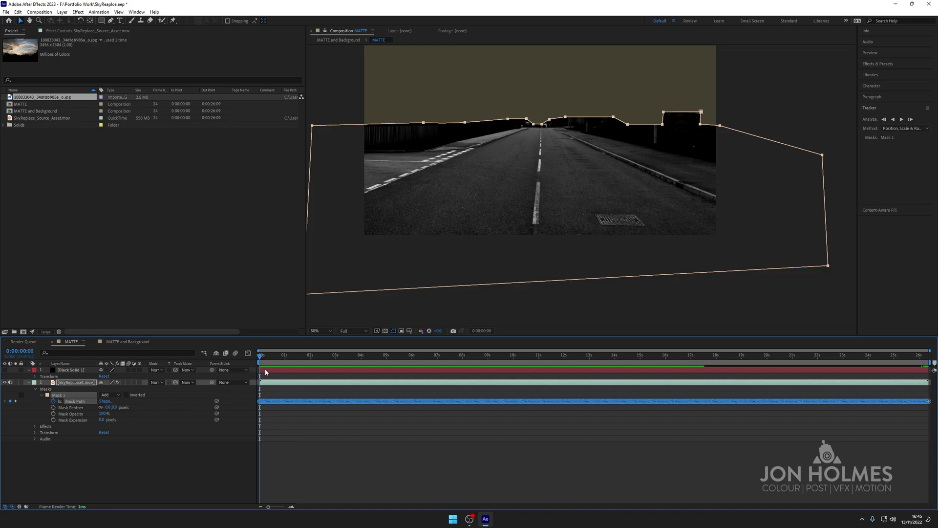
{"action": "left_click", "coordinate": [73, 371]}
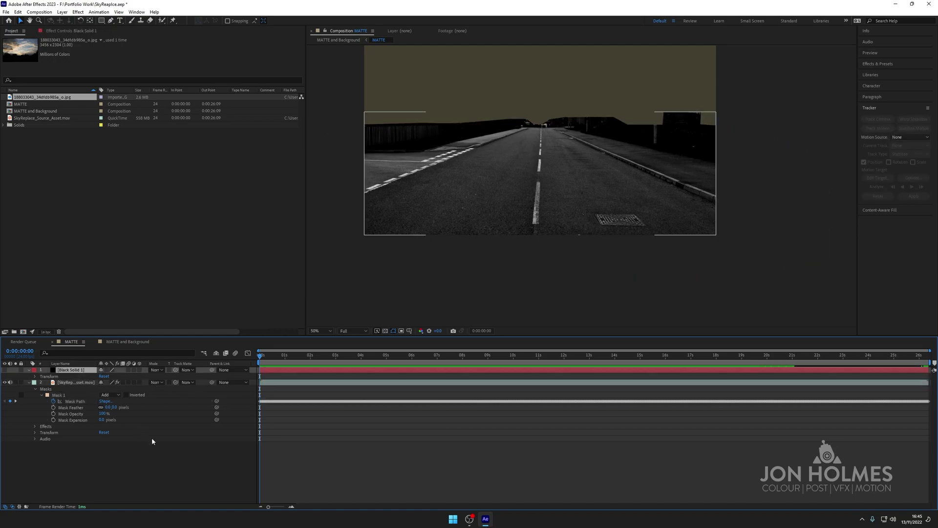
{"action": "key", "text": "ctrl+v"}
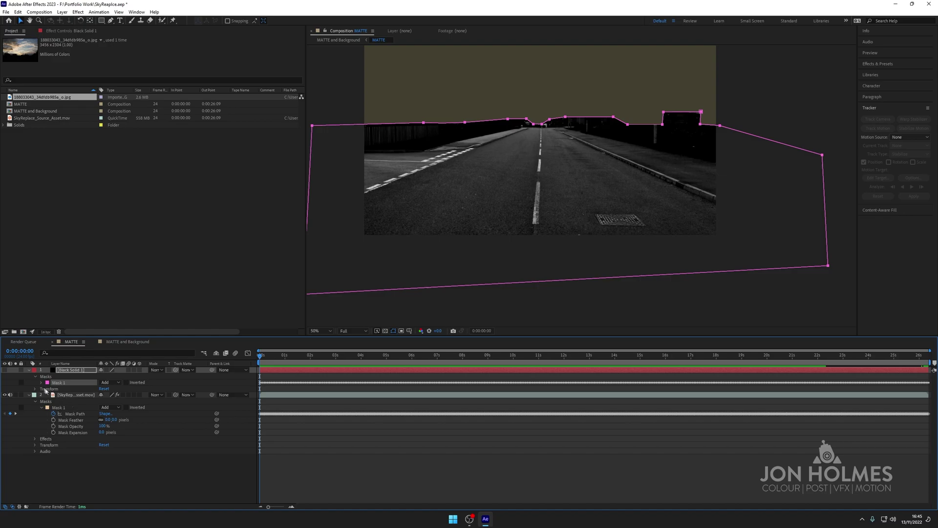
{"action": "left_click", "coordinate": [42, 383]}
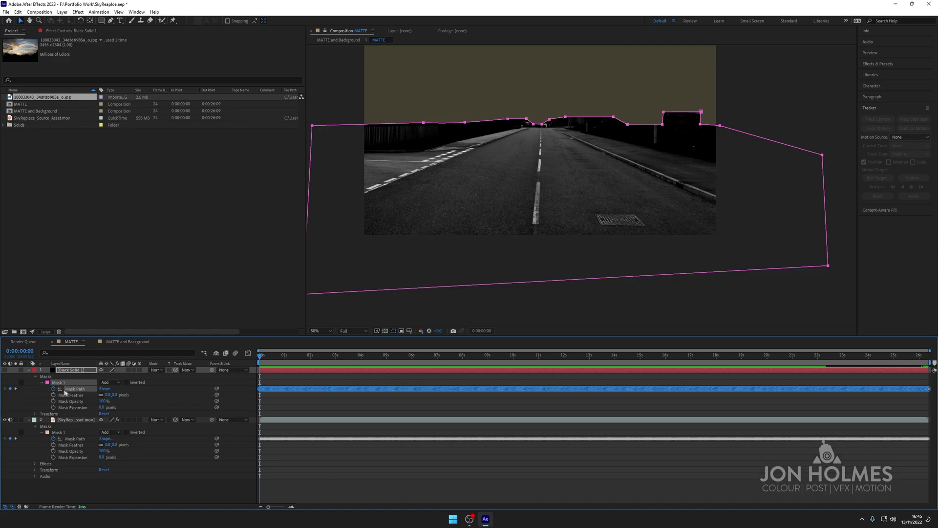
Step: Delete the tracked mask from the SkyReplace_Source_Asset.mov layer and make the black solid visible again
{"action": "left_click", "coordinate": [59, 434]}
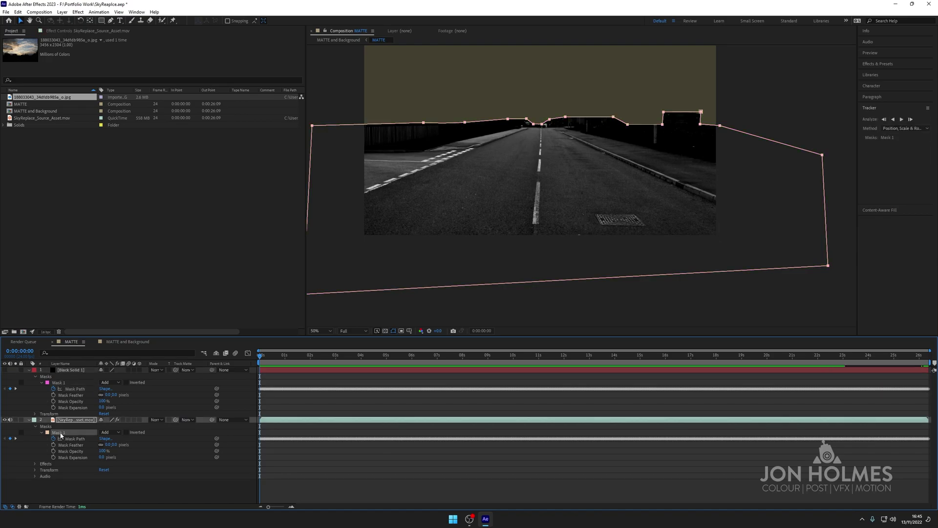
{"action": "key", "text": "Delete"}
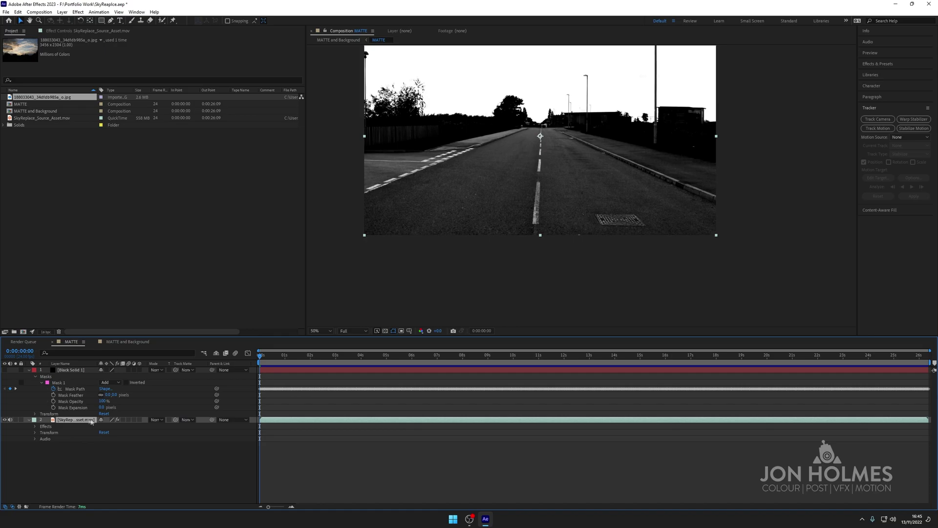
{"action": "left_click", "coordinate": [29, 420]}
{"action": "left_click", "coordinate": [5, 370]}
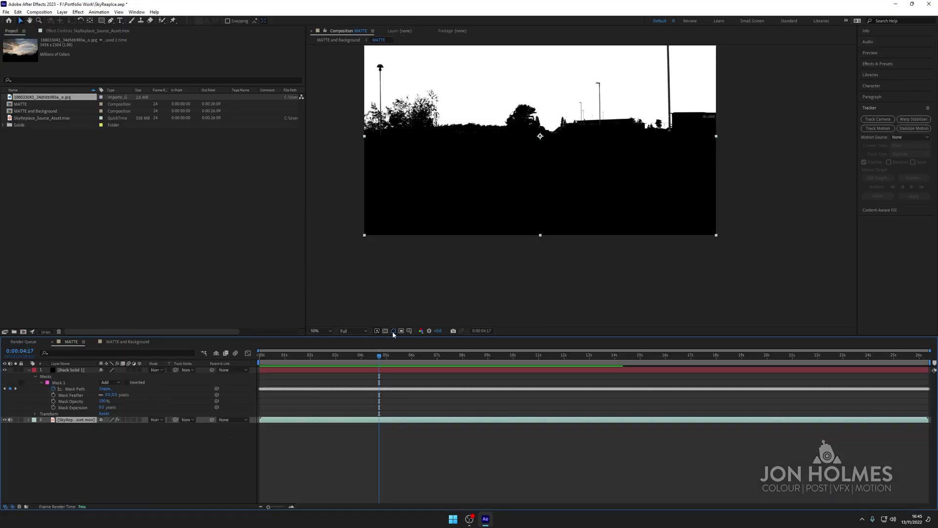
Step: Set the feather of the black solid's mask to 5 pixels while viewing the shelter area up close
{"action": "left_click", "coordinate": [75, 370]}
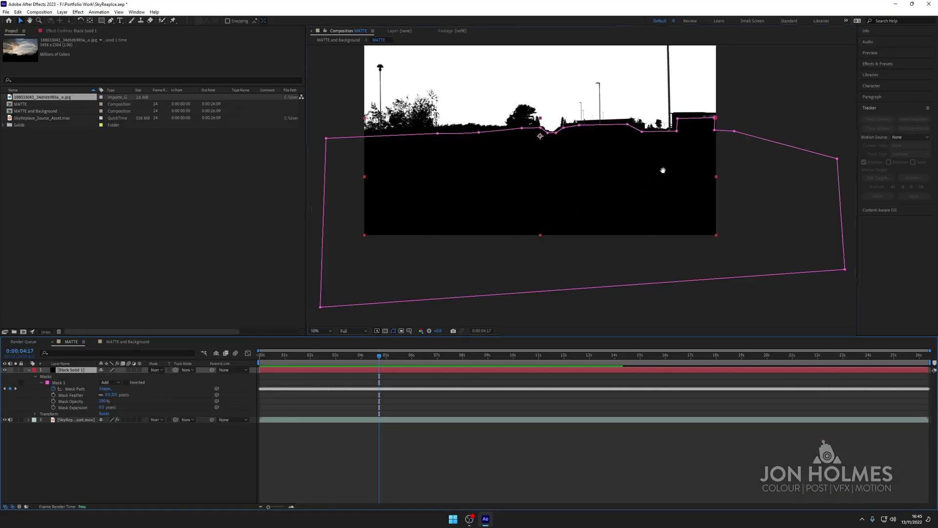
{"action": "left_click_drag", "start_coordinate": [659, 195], "coordinate": [506, 226]}
{"action": "scroll", "coordinate": [506, 227], "scroll_direction": "up", "scroll_amount": 2}
{"action": "scroll", "coordinate": [456, 204], "scroll_direction": "up", "scroll_amount": 2}
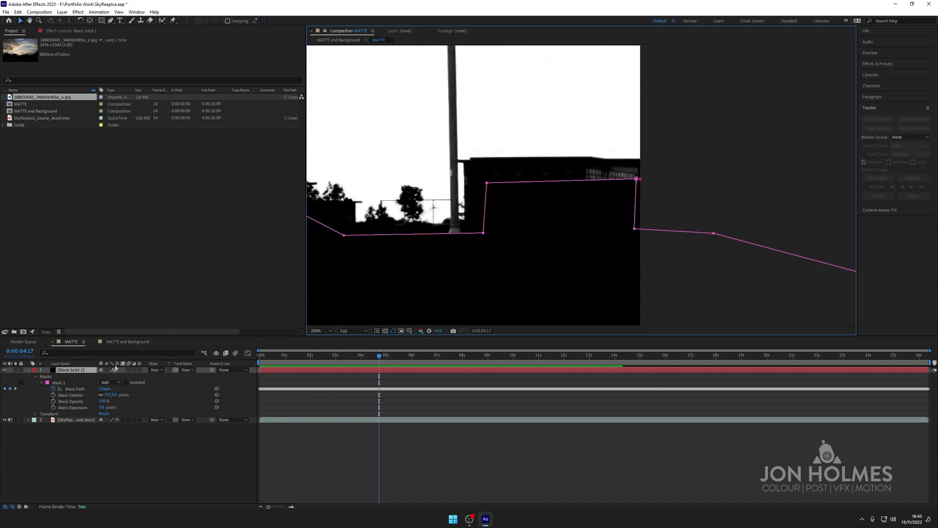
{"action": "left_click", "coordinate": [108, 394]}
{"action": "type", "text": "5"}
{"action": "key", "text": "Return"}
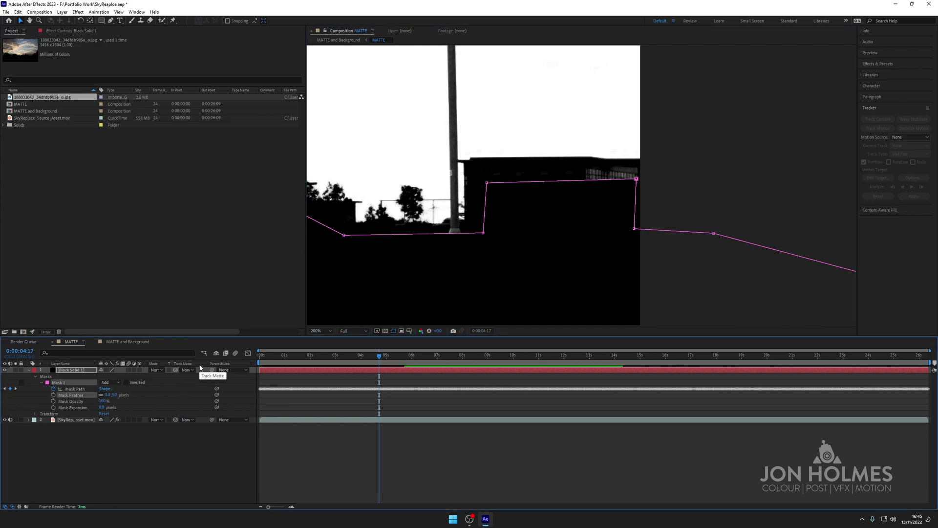
Step: Inspect the mask edge along the horizon and set the black solid's mask feather to 10 pixels
{"action": "left_click_drag", "start_coordinate": [480, 266], "coordinate": [791, 245]}
{"action": "mouse_move", "coordinate": [477, 245]}
{"action": "left_mouse_down"}
{"action": "mouse_move", "coordinate": [639, 253]}
{"action": "mouse_move", "coordinate": [573, 235]}
{"action": "mouse_move", "coordinate": [644, 266]}
{"action": "left_mouse_up"}
{"action": "mouse_move", "coordinate": [442, 244]}
{"action": "left_mouse_down"}
{"action": "mouse_move", "coordinate": [643, 258]}
{"action": "mouse_move", "coordinate": [101, 232]}
{"action": "left_mouse_up"}
{"action": "mouse_move", "coordinate": [561, 254]}
{"action": "left_mouse_down"}
{"action": "mouse_move", "coordinate": [457, 245]}
{"action": "mouse_move", "coordinate": [244, 263]}
{"action": "left_mouse_up"}
{"action": "left_click_drag", "start_coordinate": [653, 272], "coordinate": [393, 291]}
{"action": "left_click", "coordinate": [108, 394]}
{"action": "key", "text": "Return"}
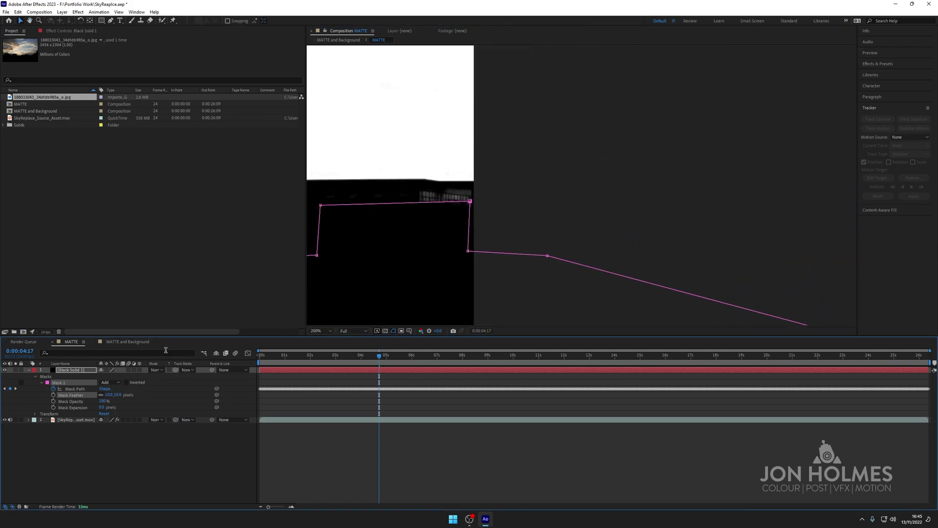
Step: Return to the first frame and hide the mask outlines to check the full matte
{"action": "scroll", "coordinate": [415, 227], "scroll_direction": "down", "scroll_amount": 4}
{"action": "left_click_drag", "start_coordinate": [446, 267], "coordinate": [614, 262]}
{"action": "left_click_drag", "start_coordinate": [534, 271], "coordinate": [575, 271]}
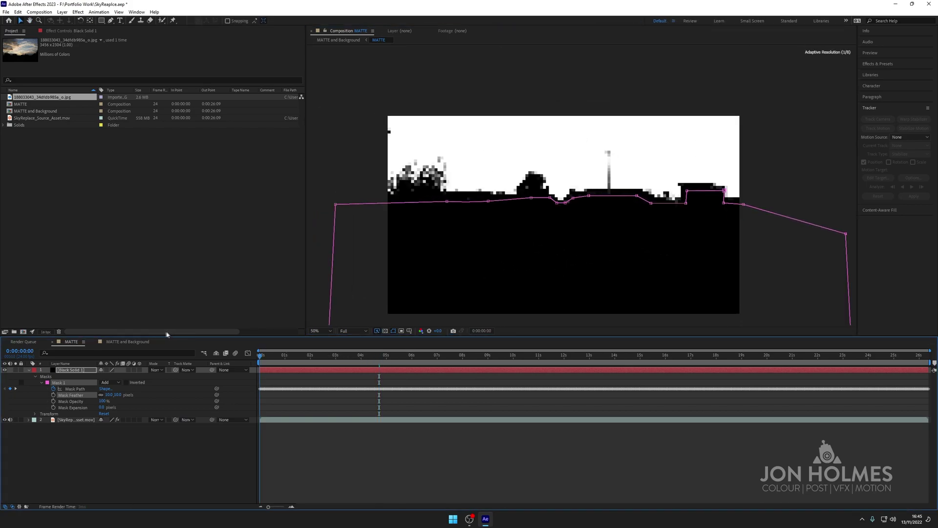
{"action": "key", "text": "Home"}
{"action": "left_click", "coordinate": [393, 331]}
{"action": "left_click_drag", "start_coordinate": [587, 259], "coordinate": [553, 252]}
{"action": "key", "text": "v"}
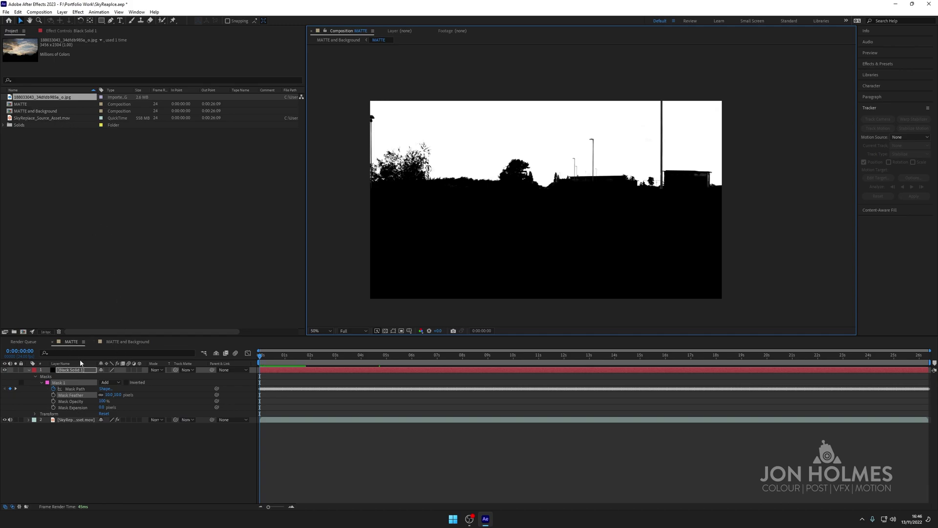
Step: Open the MATTE and Background composition and save the project
{"action": "left_click", "coordinate": [24, 105]}
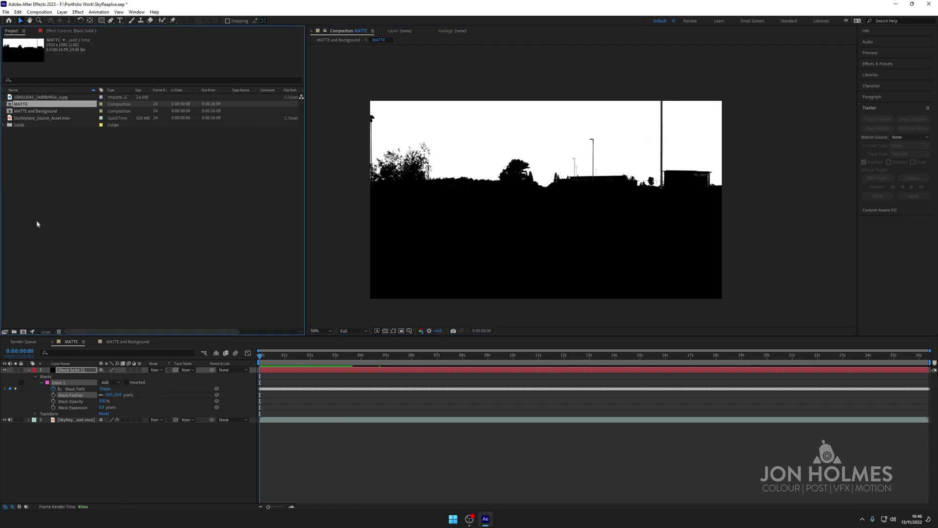
{"action": "left_click", "coordinate": [127, 341]}
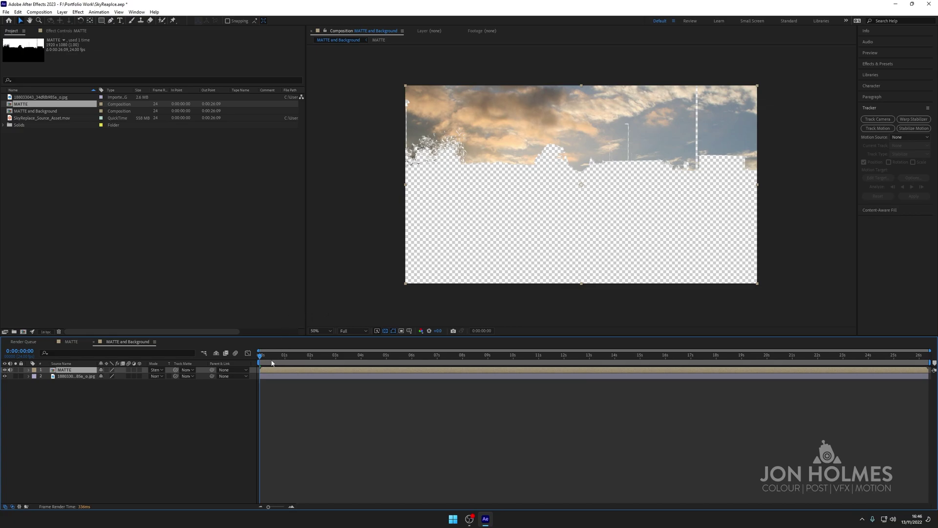
{"action": "key", "text": "ctrl+s"}
Step: Play and scrub the opening seconds of the composition to check the matte's edges against the cloudy sky
{"action": "left_click_drag", "start_coordinate": [267, 356], "coordinate": [244, 362]}
{"action": "key", "text": "space"}
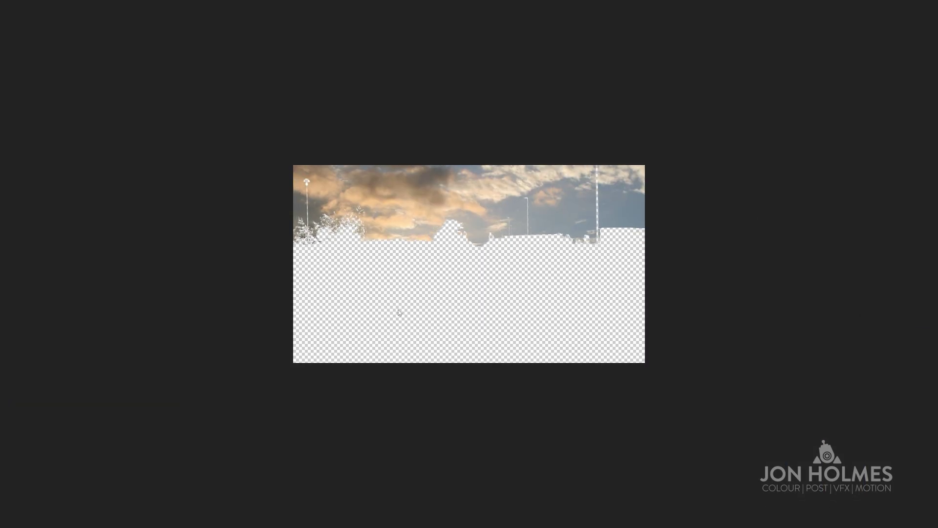
{"action": "key", "text": "space"}
{"action": "left_click_drag", "start_coordinate": [300, 358], "coordinate": [85, 333]}
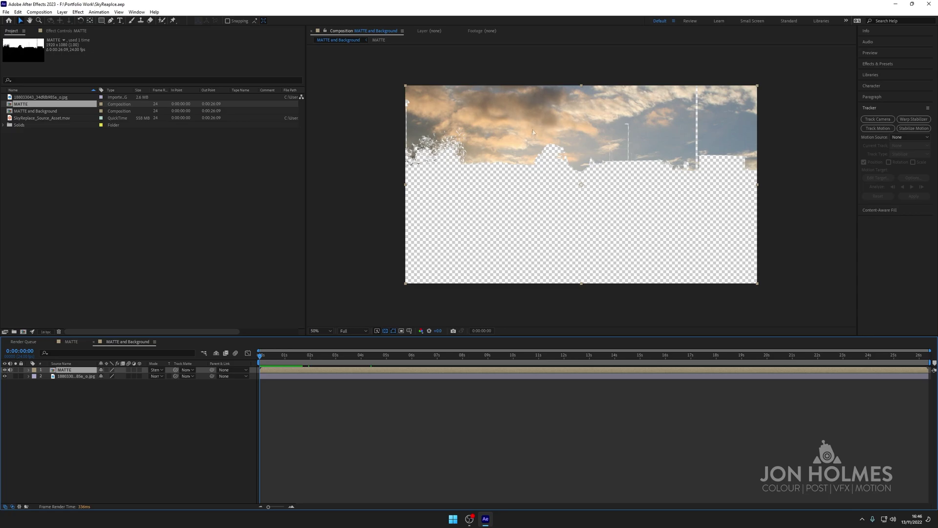
{"action": "key", "text": "space"}
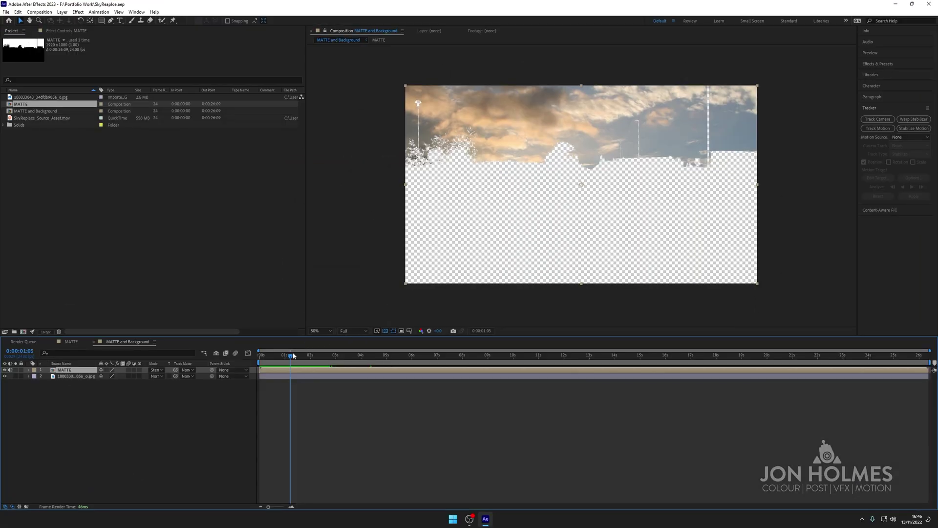
{"action": "left_click_drag", "start_coordinate": [293, 355], "coordinate": [223, 355]}
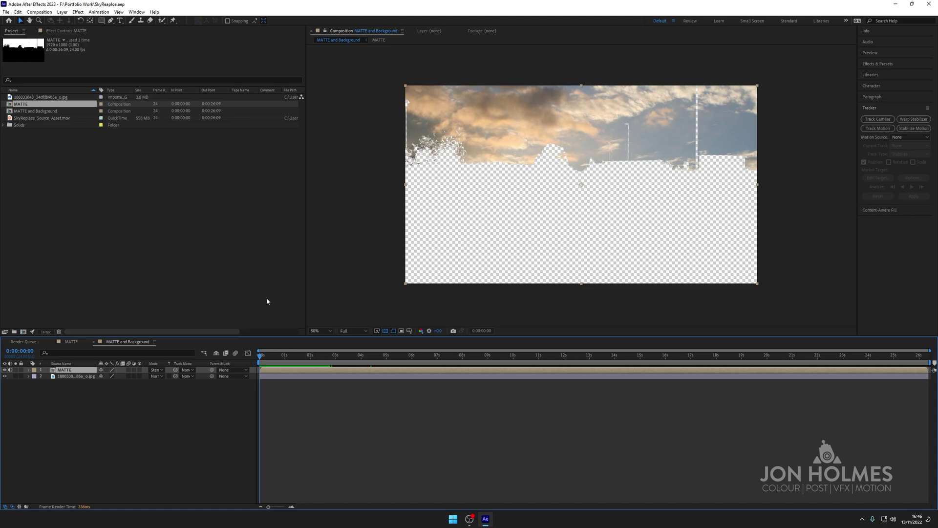
Step: Add SkyReplace_Source_Asset.mov beneath the other layers and hide the MATTE and cloudy sky image layers
{"action": "left_click", "coordinate": [41, 118]}
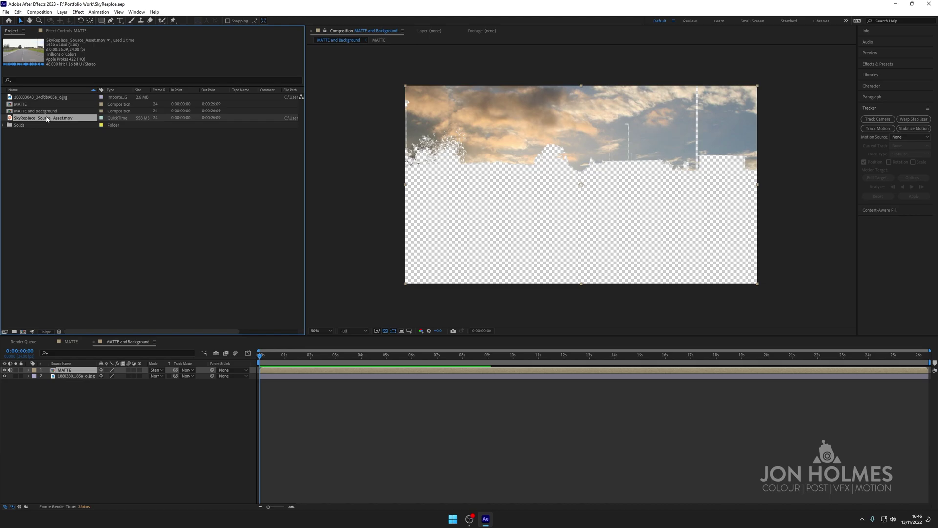
{"action": "left_click_drag", "start_coordinate": [44, 119], "coordinate": [48, 396]}
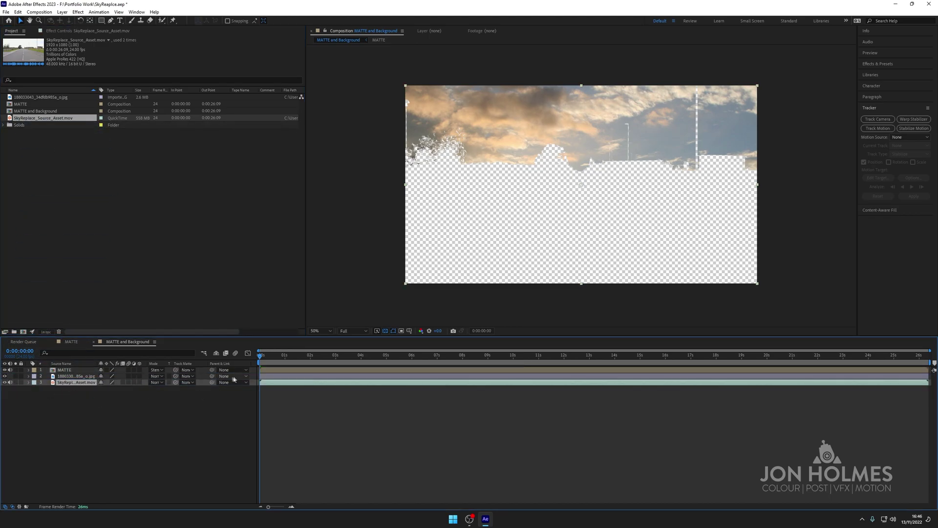
{"action": "left_click_drag", "start_coordinate": [5, 376], "coordinate": [4, 371]}
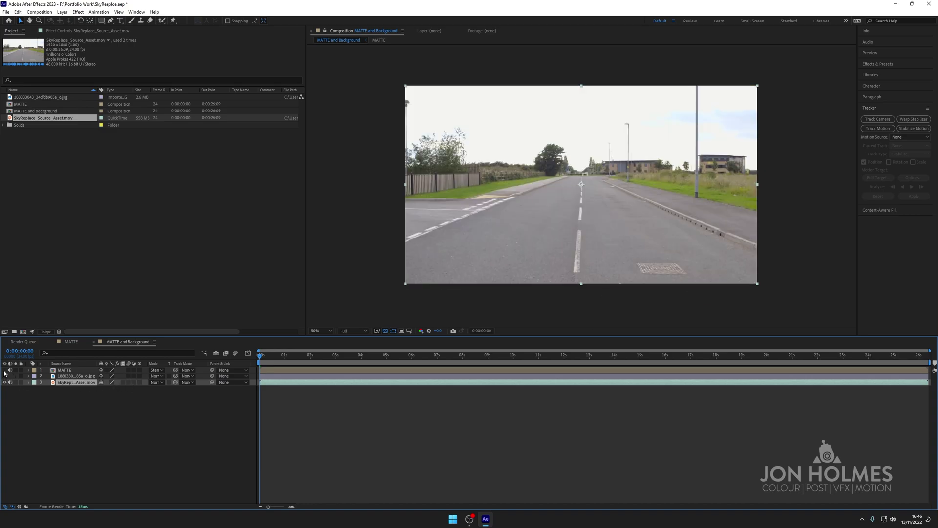
{"action": "left_click_drag", "start_coordinate": [262, 357], "coordinate": [157, 337]}
Step: Start a Track Motion tracker on the road footage layer and enable rotation tracking alongside position
{"action": "right_click", "coordinate": [574, 148]}
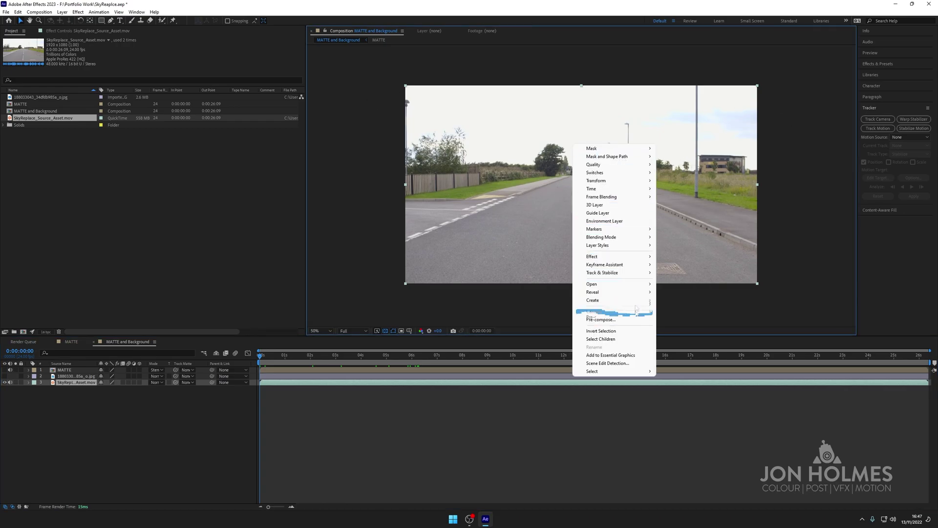
{"action": "mouse_move", "coordinate": [640, 274]}
{"action": "left_click", "coordinate": [678, 290]}
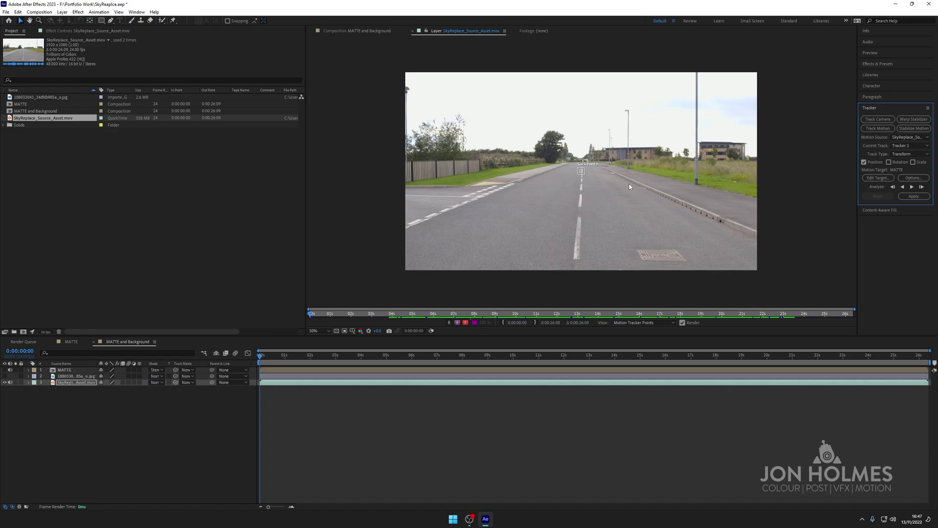
{"action": "left_click", "coordinate": [888, 163]}
Step: Examine the two track points on the road and the distant horizon for features suitable for tracking
{"action": "scroll", "coordinate": [649, 205], "scroll_direction": "up", "scroll_amount": 4}
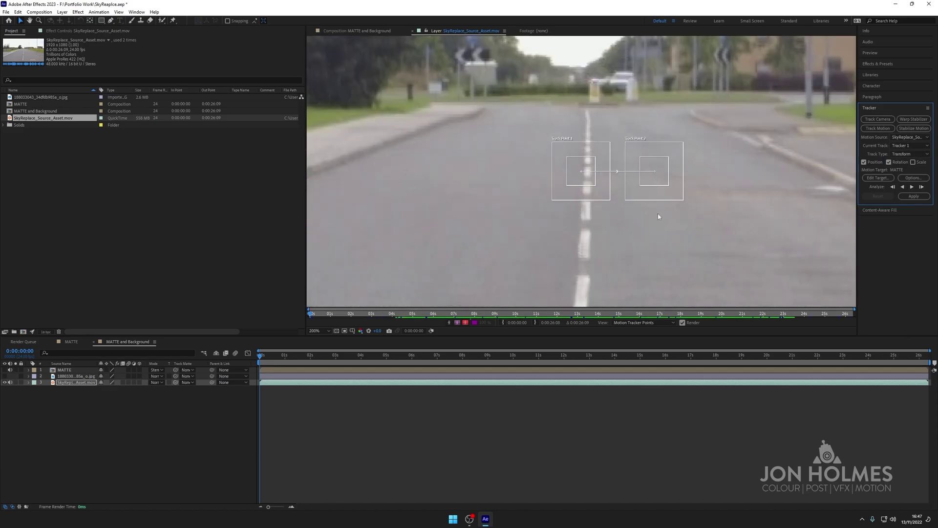
{"action": "scroll", "coordinate": [630, 200], "scroll_direction": "down", "scroll_amount": 1}
{"action": "scroll", "coordinate": [627, 200], "scroll_direction": "down", "scroll_amount": 3}
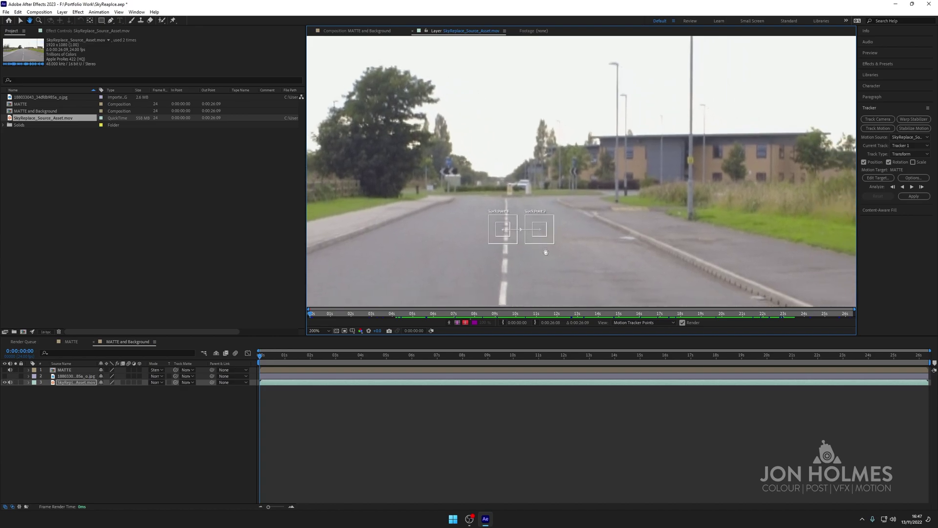
{"action": "scroll", "coordinate": [560, 220], "scroll_direction": "up", "scroll_amount": 2}
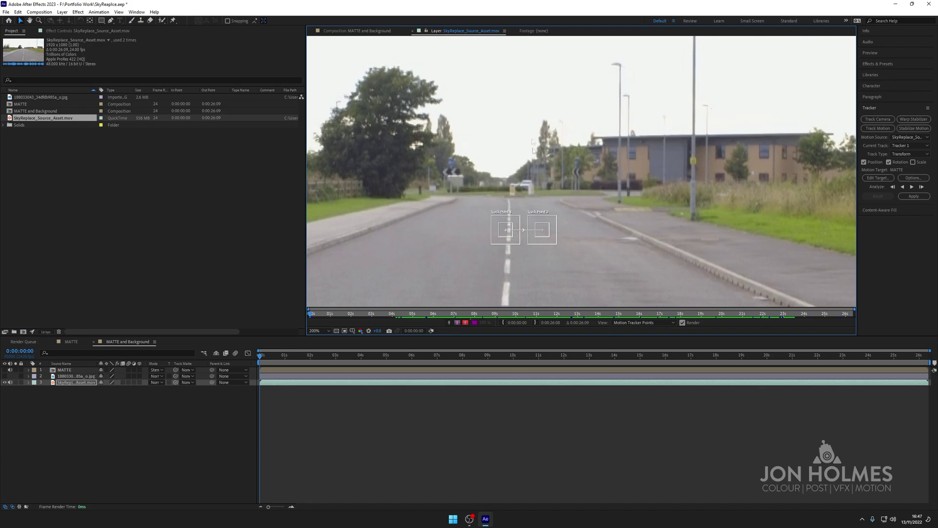
{"action": "key", "text": "comma"}
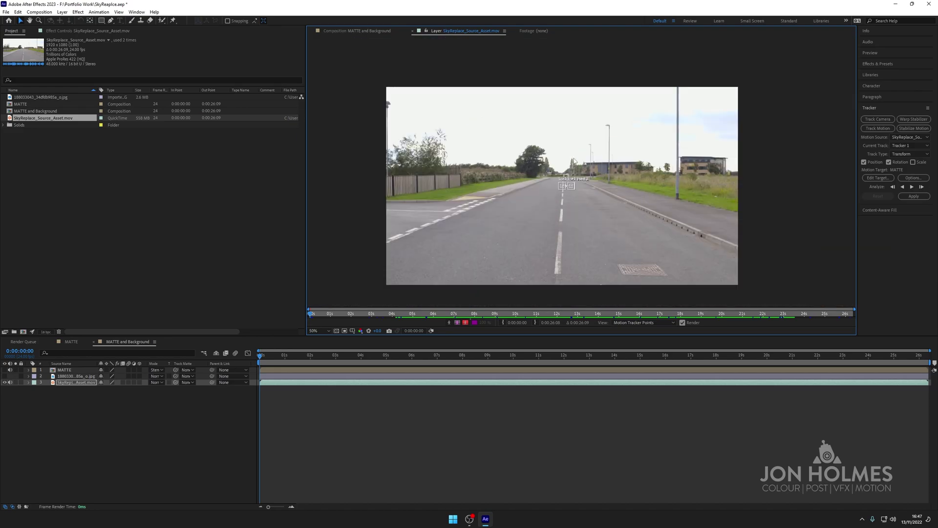
{"action": "key", "text": "period"}
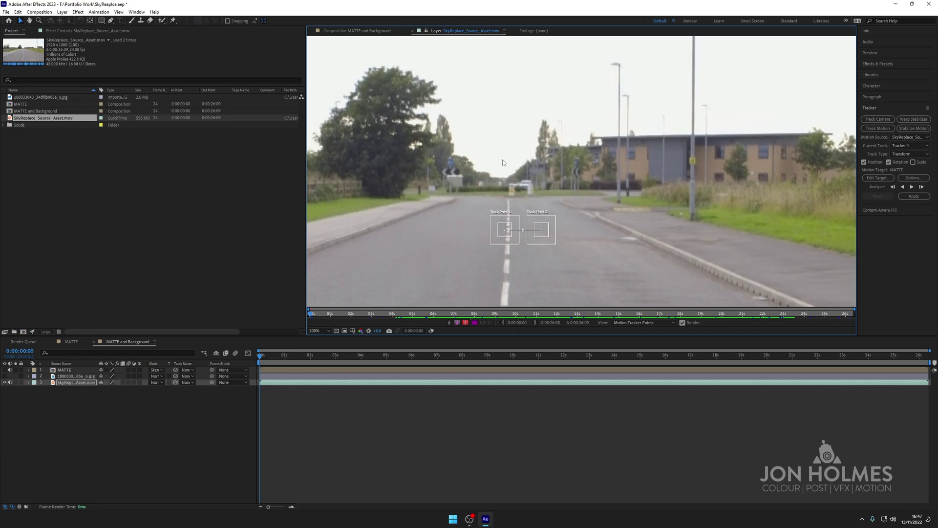
{"action": "scroll", "coordinate": [498, 197], "scroll_direction": "down", "scroll_amount": 2}
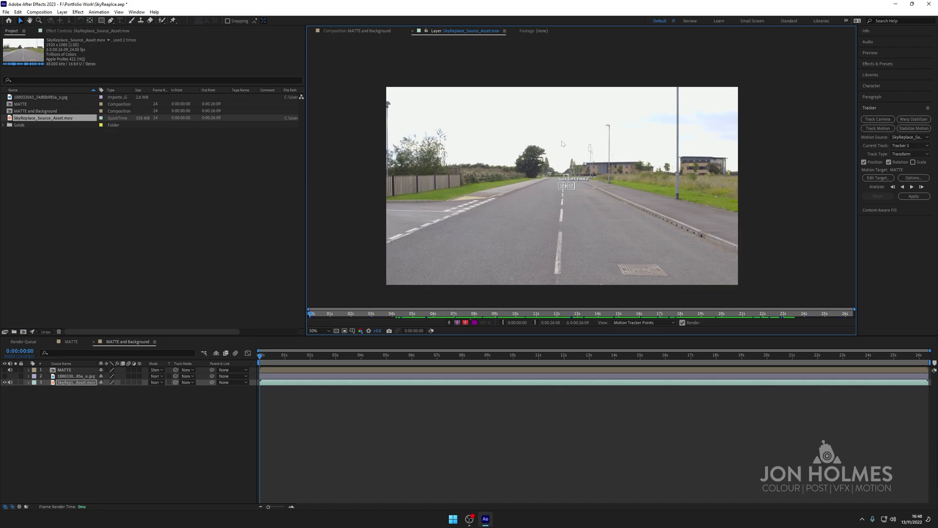
{"action": "key", "text": "period"}
{"action": "key", "text": "period"}
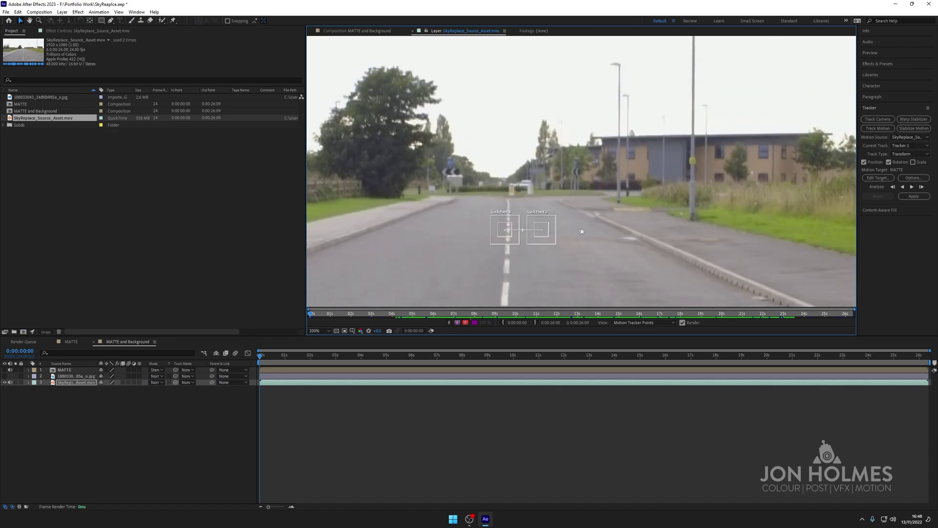
Step: Place Track Point 1 on the tip of the tall tree near the road's end and enlarge its search region
{"action": "left_click_drag", "start_coordinate": [507, 227], "coordinate": [494, 166]}
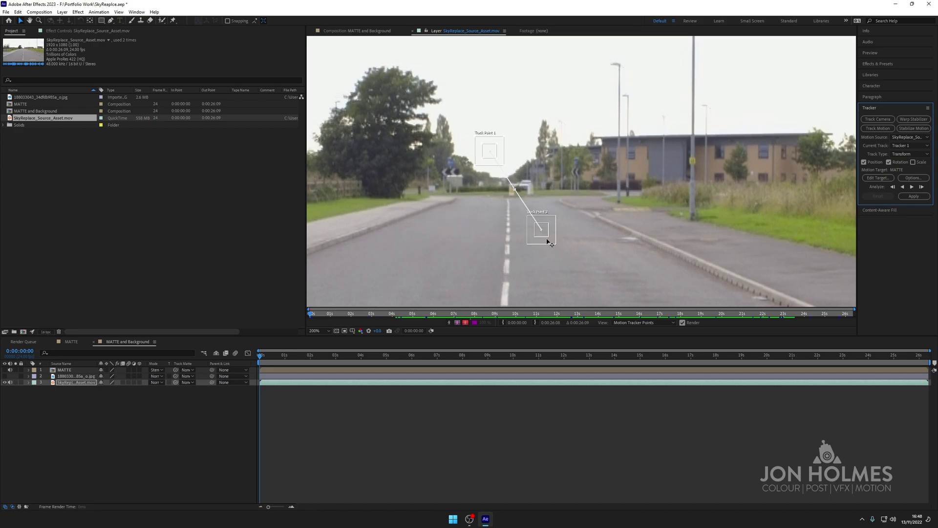
{"action": "left_click_drag", "start_coordinate": [492, 157], "coordinate": [548, 129]}
{"action": "scroll", "coordinate": [547, 147], "scroll_direction": "up", "scroll_amount": 2}
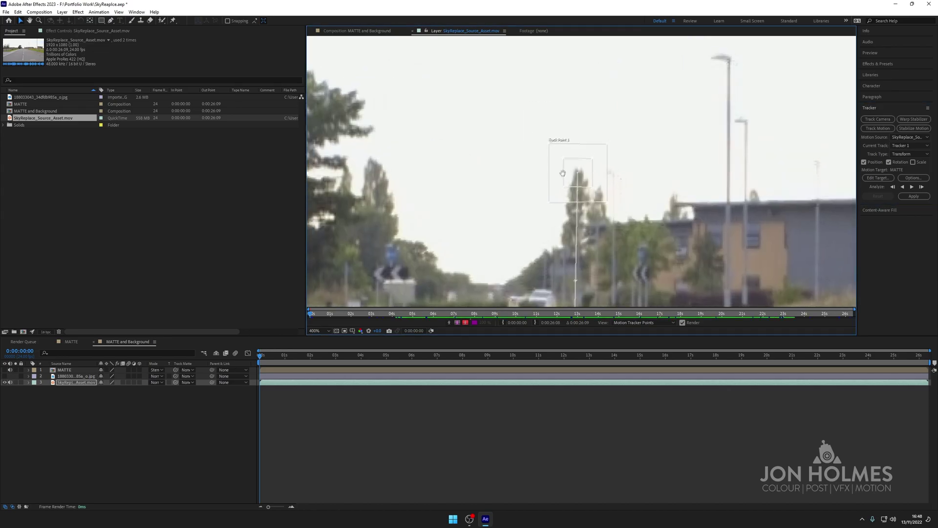
{"action": "scroll", "coordinate": [559, 168], "scroll_direction": "up", "scroll_amount": 1}
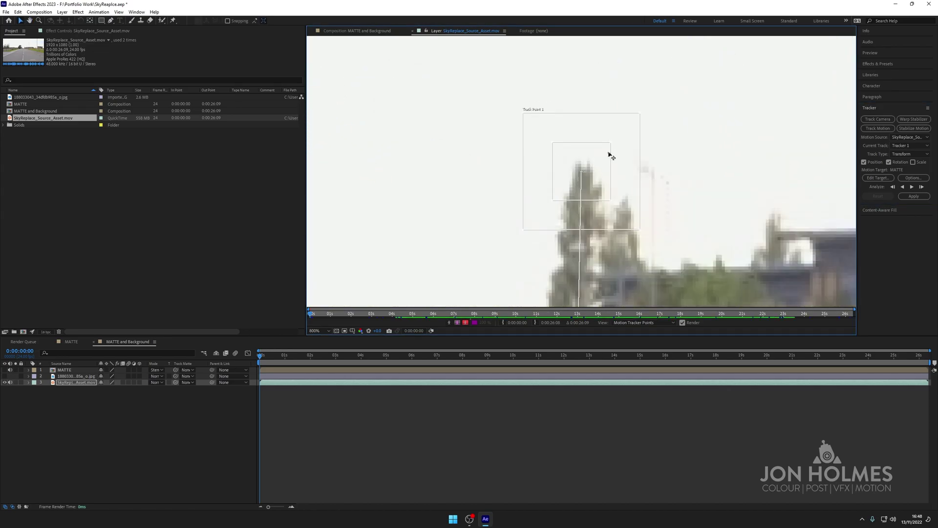
{"action": "scroll", "coordinate": [601, 199], "scroll_direction": "down", "scroll_amount": 1}
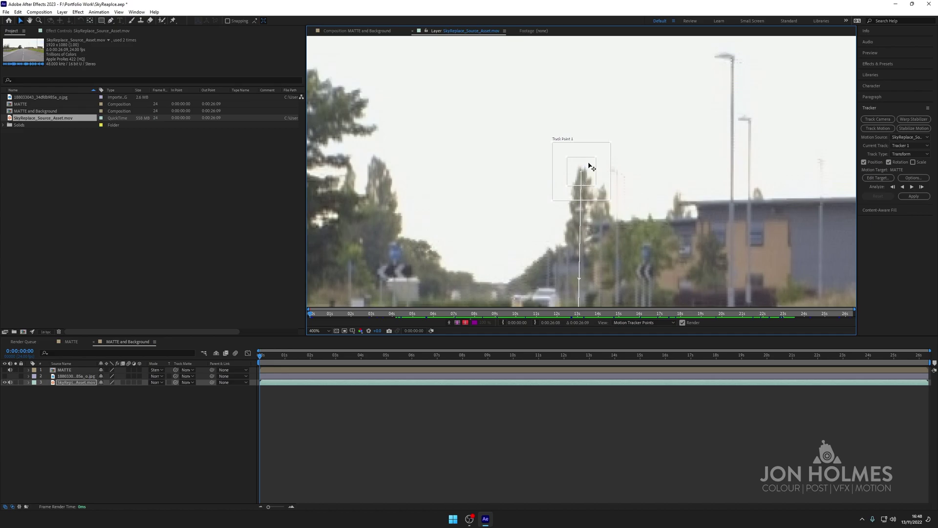
{"action": "scroll", "coordinate": [583, 188], "scroll_direction": "down", "scroll_amount": 2}
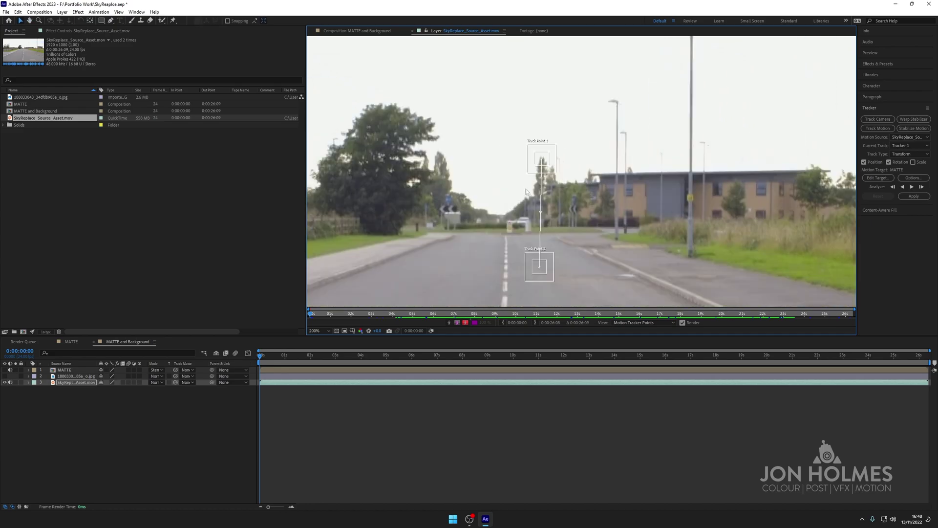
{"action": "left_click_drag", "start_coordinate": [557, 176], "coordinate": [570, 190]}
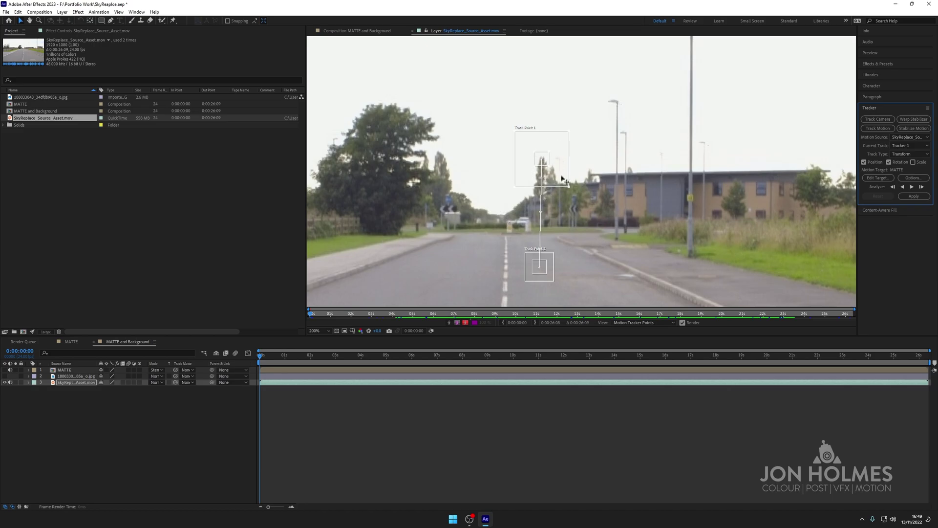
Step: Place Track Point 2 on the far roof corner of the brick building beside the grass verge
{"action": "left_click_drag", "start_coordinate": [573, 283], "coordinate": [744, 146]}
{"action": "left_click_drag", "start_coordinate": [734, 206], "coordinate": [483, 271]}
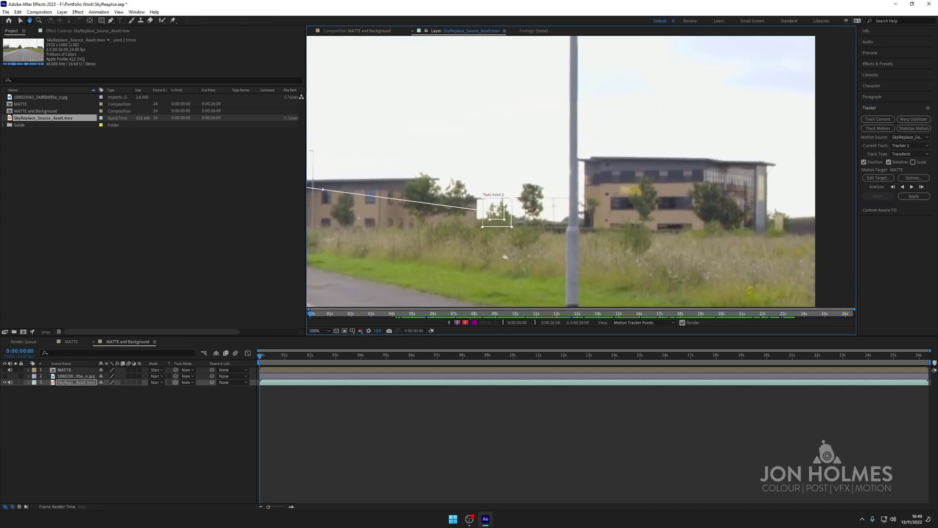
{"action": "left_click_drag", "start_coordinate": [498, 210], "coordinate": [478, 196]}
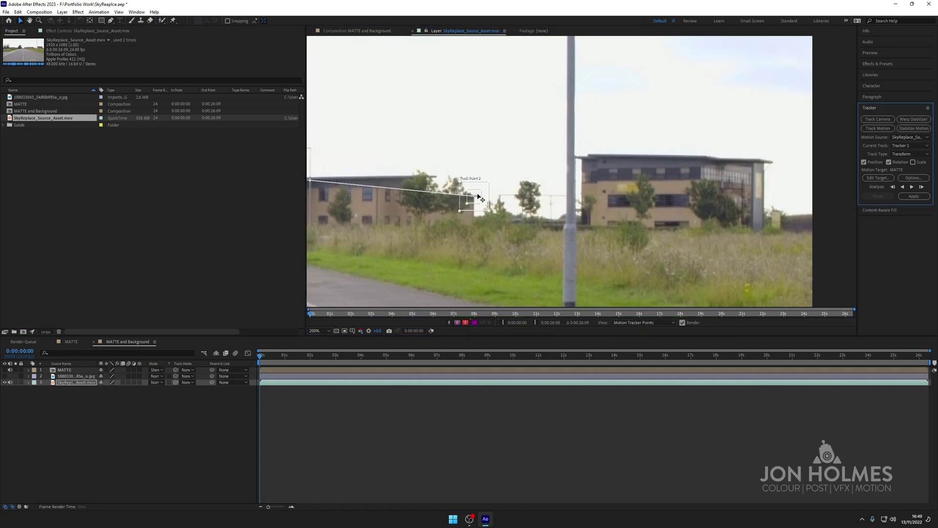
{"action": "scroll", "coordinate": [493, 213], "scroll_direction": "up", "scroll_amount": 1}
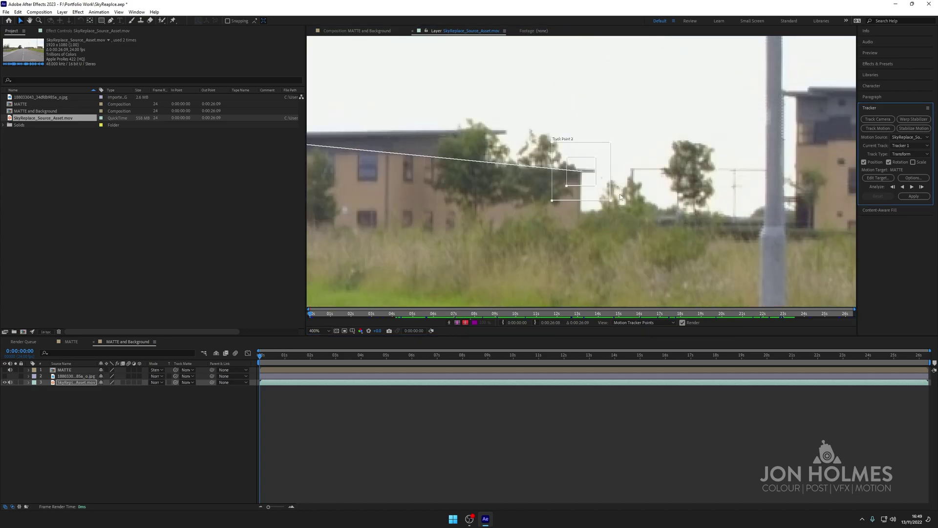
{"action": "scroll", "coordinate": [621, 197], "scroll_direction": "down", "scroll_amount": 6}
{"action": "left_click_drag", "start_coordinate": [489, 198], "coordinate": [516, 228]}
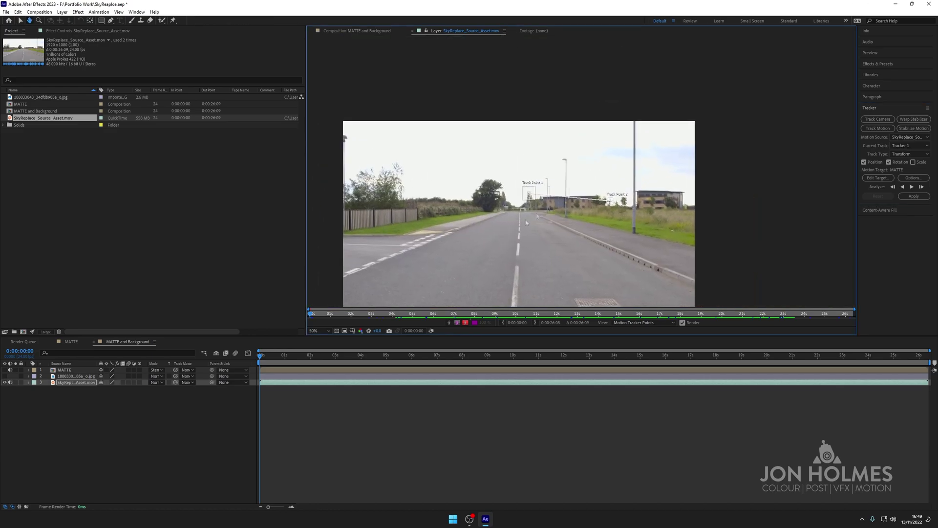
Step: Enlarge Track Point 2's search region around the building's roof corner
{"action": "scroll", "coordinate": [517, 228], "scroll_direction": "up", "scroll_amount": 4}
{"action": "scroll", "coordinate": [475, 189], "scroll_direction": "up", "scroll_amount": 2}
{"action": "key", "text": "v"}
{"action": "left_click_drag", "start_coordinate": [468, 211], "coordinate": [246, 181]}
{"action": "key", "text": "v"}
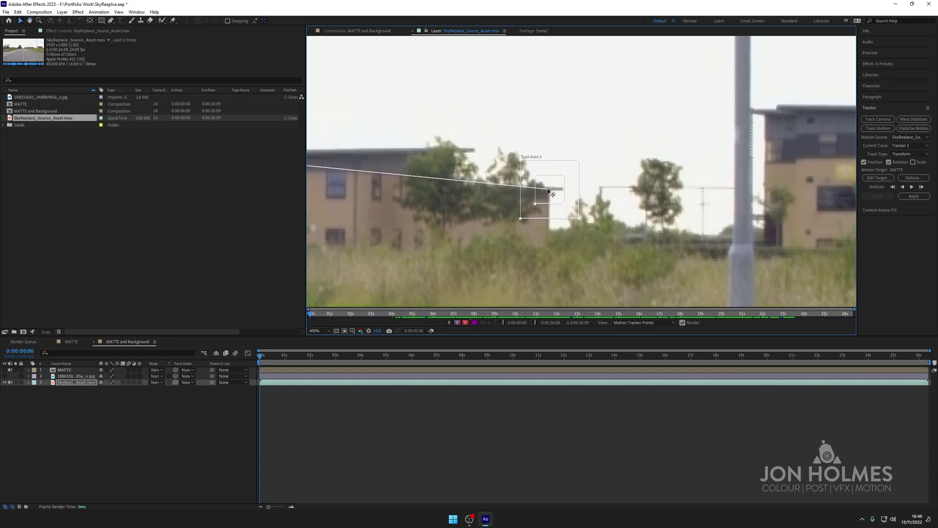
{"action": "key", "text": "slash"}
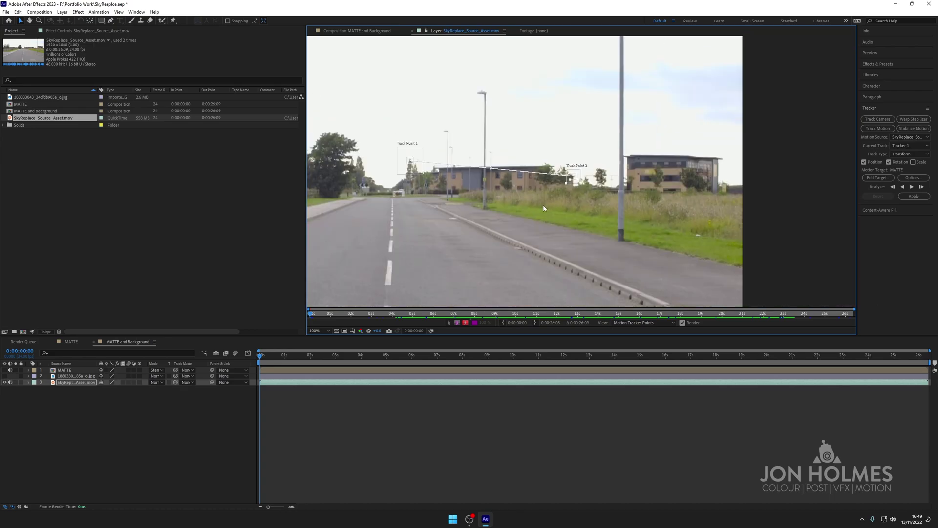
{"action": "scroll", "coordinate": [544, 207], "scroll_direction": "up", "scroll_amount": 4}
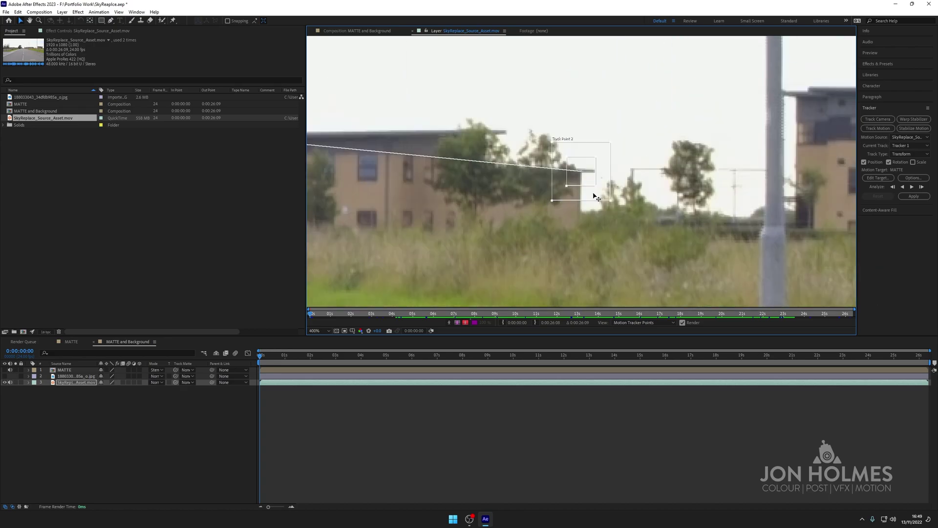
{"action": "scroll", "coordinate": [581, 172], "scroll_direction": "up", "scroll_amount": 1}
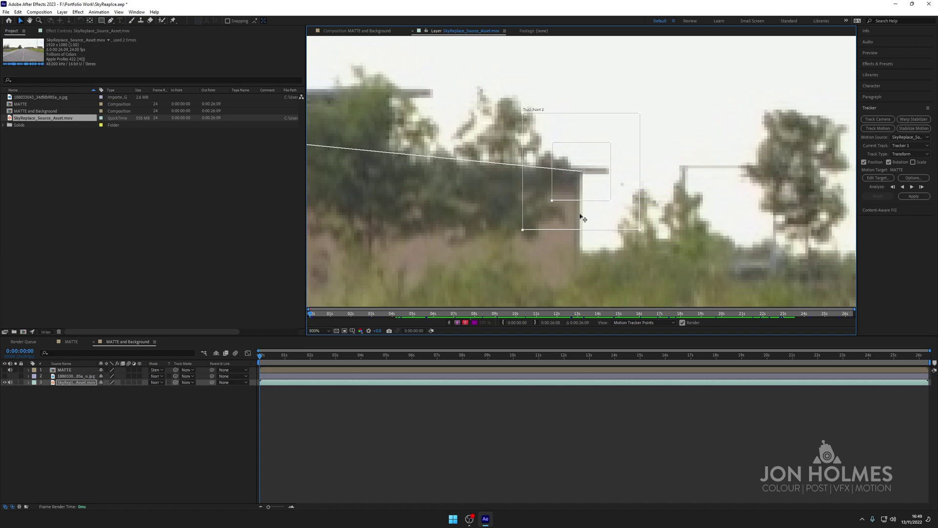
{"action": "left_click_drag", "start_coordinate": [611, 200], "coordinate": [702, 292]}
{"action": "scroll", "coordinate": [657, 232], "scroll_direction": "down", "scroll_amount": 6}
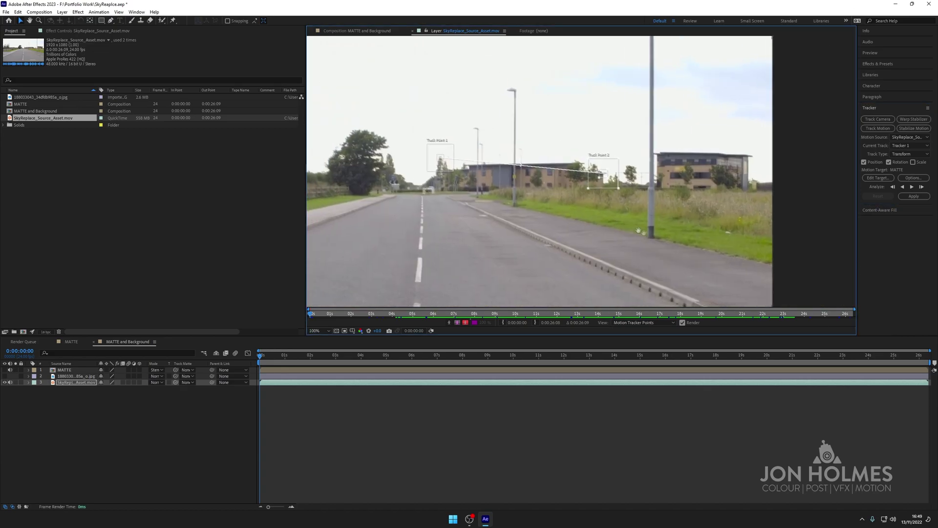
Step: Examine both track points and their search regions against the treetop and the roof corner
{"action": "left_click_drag", "start_coordinate": [651, 234], "coordinate": [563, 217]}
{"action": "scroll", "coordinate": [647, 231], "scroll_direction": "up", "scroll_amount": 1}
{"action": "scroll", "coordinate": [561, 230], "scroll_direction": "down", "scroll_amount": 1}
{"action": "left_click_drag", "start_coordinate": [486, 230], "coordinate": [541, 233]}
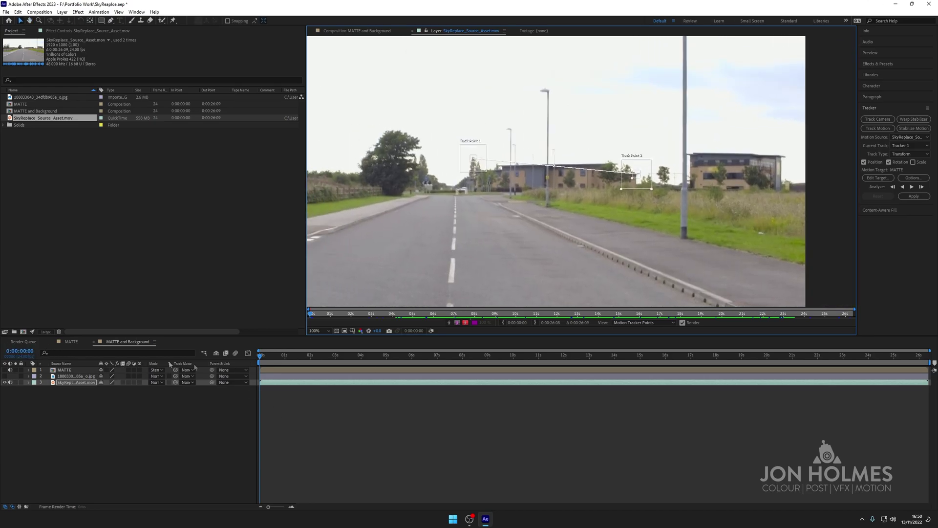
{"action": "scroll", "coordinate": [574, 183], "scroll_direction": "up", "scroll_amount": 1}
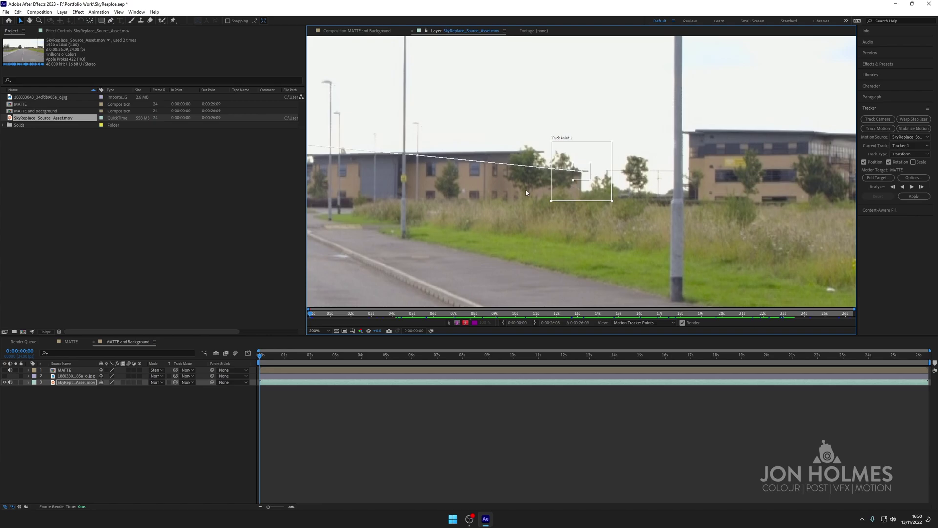
{"action": "left_click_drag", "start_coordinate": [573, 187], "coordinate": [758, 209]}
{"action": "scroll", "coordinate": [656, 211], "scroll_direction": "down", "scroll_amount": 1}
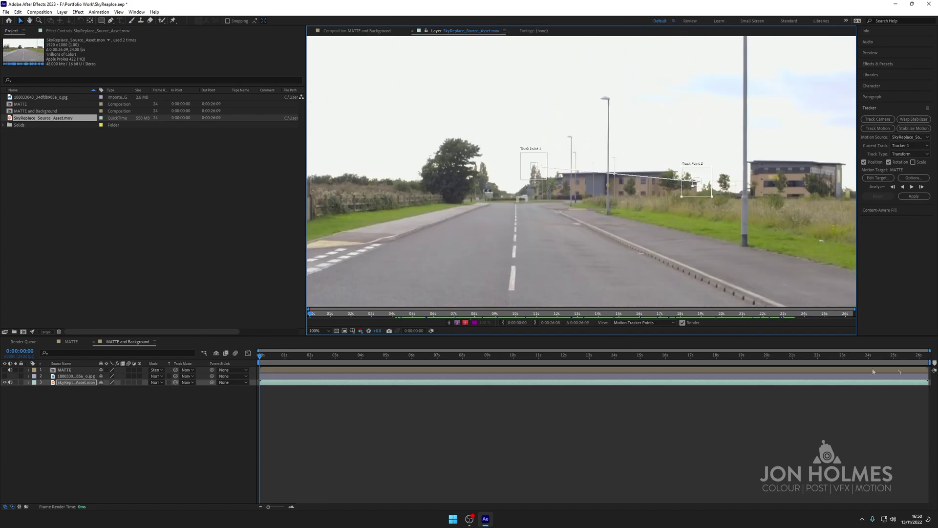
{"action": "scroll", "coordinate": [608, 211], "scroll_direction": "up", "scroll_amount": 1}
{"action": "left_click_drag", "start_coordinate": [353, 173], "coordinate": [576, 195]}
{"action": "key", "text": "v"}
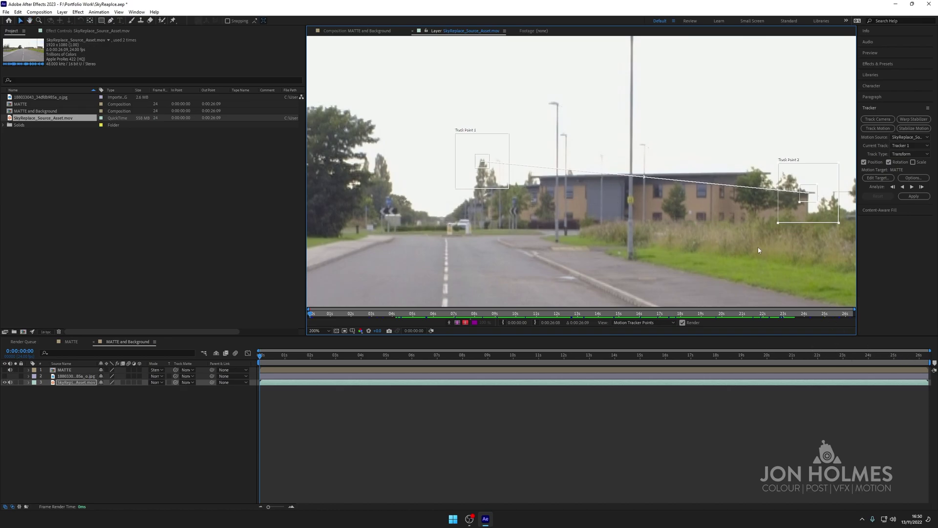
Step: Analyze the motion forward through the whole clip, then return to the first frame and inspect both track paths
{"action": "left_click", "coordinate": [912, 188]}
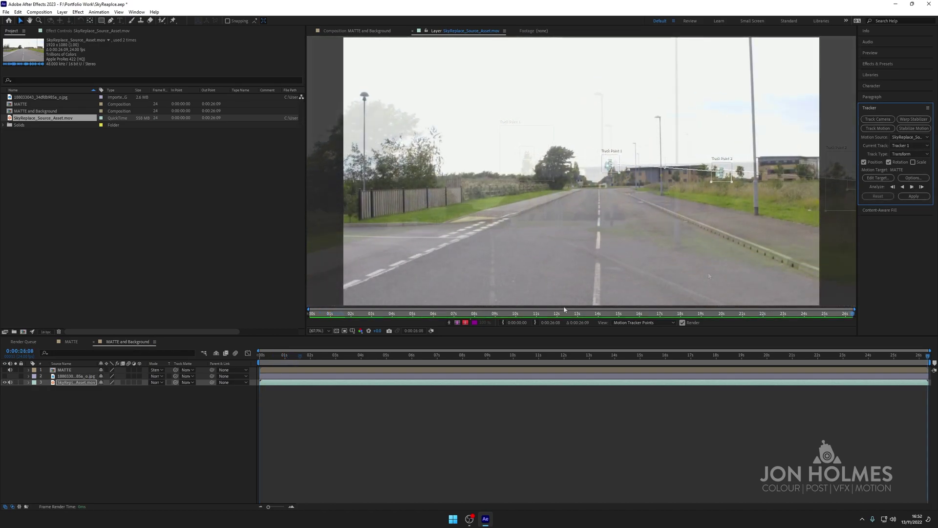
{"action": "left_click_drag", "start_coordinate": [915, 361], "coordinate": [204, 333]}
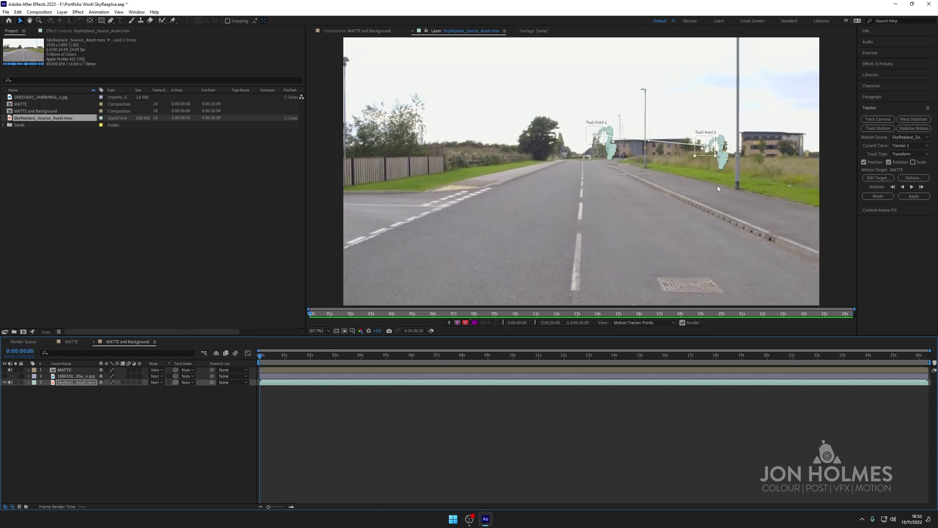
{"action": "scroll", "coordinate": [646, 200], "scroll_direction": "up", "scroll_amount": 3}
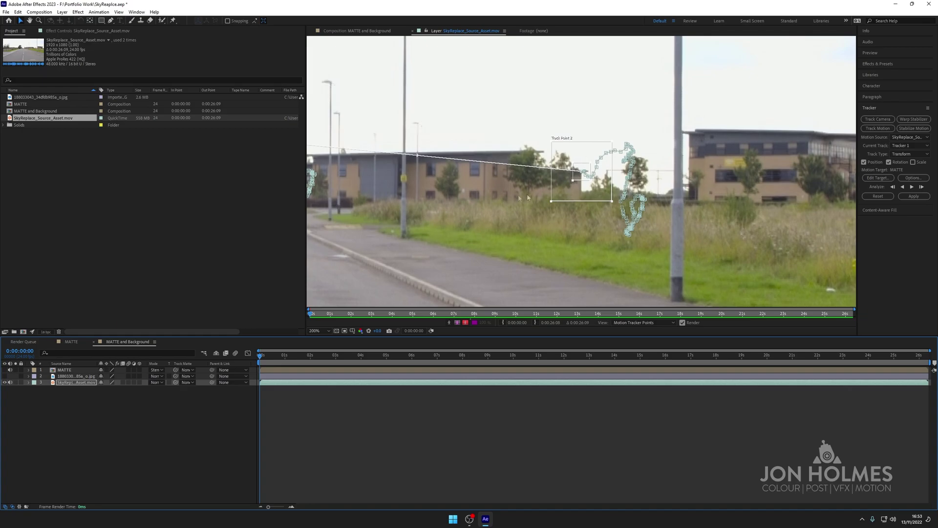
{"action": "left_click_drag", "start_coordinate": [467, 198], "coordinate": [654, 202]}
{"action": "key", "text": "v"}
{"action": "mouse_move", "coordinate": [267, 356]}
{"action": "left_mouse_down"}
{"action": "mouse_move", "coordinate": [459, 370]}
{"action": "mouse_move", "coordinate": [257, 364]}
{"action": "left_mouse_up"}
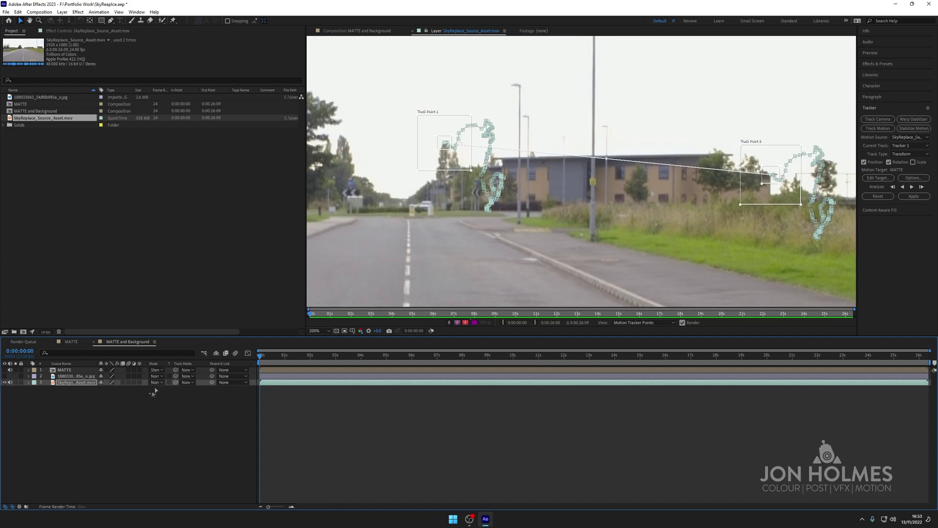
Step: Add a null object layer to the MATTE and Background composition and name it DATA
{"action": "left_click", "coordinate": [127, 414]}
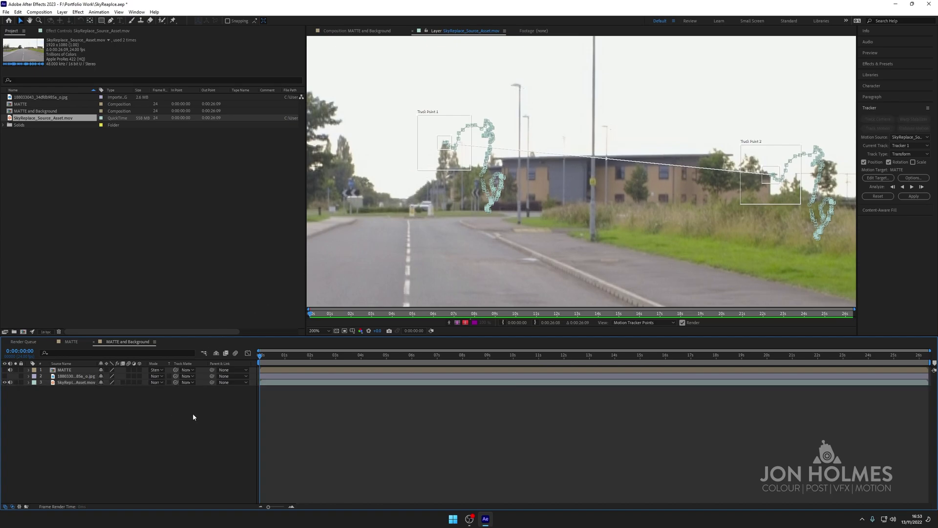
{"action": "left_click", "coordinate": [63, 12]}
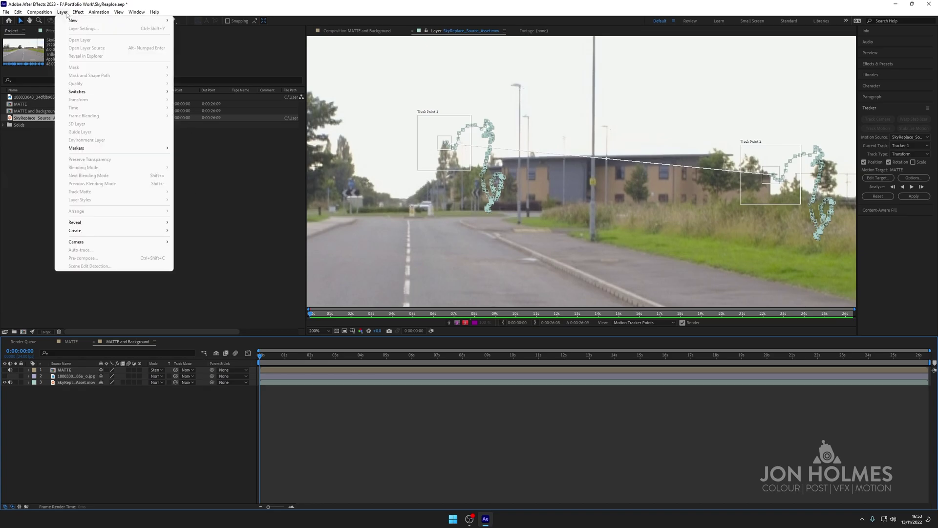
{"action": "mouse_move", "coordinate": [79, 21]}
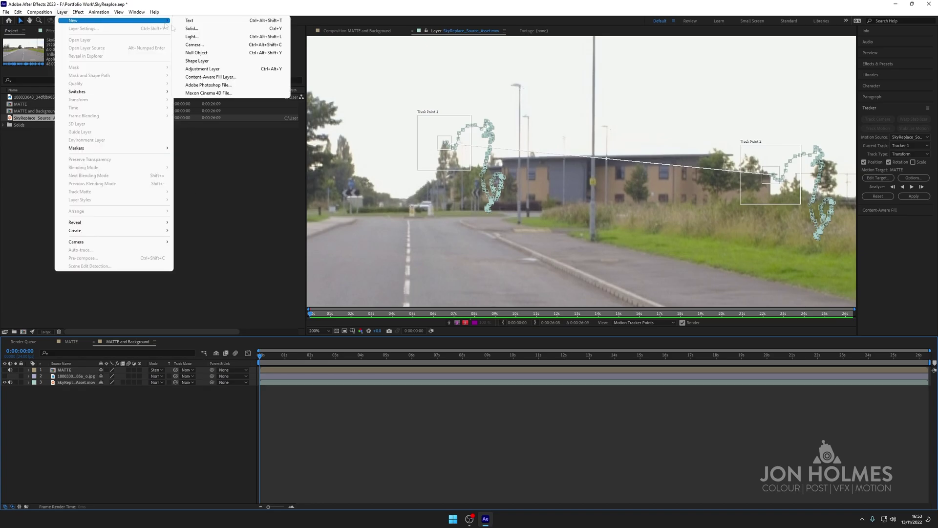
{"action": "left_click", "coordinate": [197, 53]}
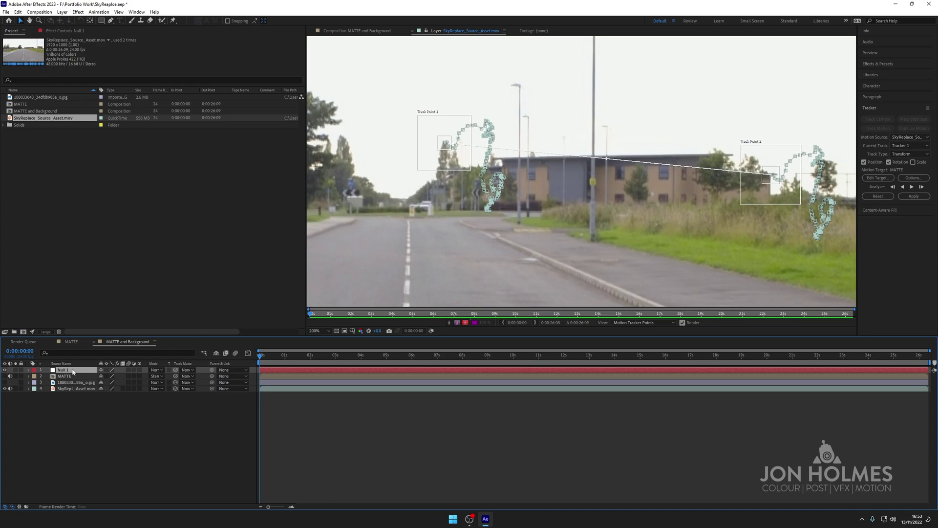
{"action": "key", "text": "Return"}
{"action": "type", "text": "DATA"}
{"action": "key", "text": "Return"}
Step: Set the tracker's motion target to the DATA layer and apply the tracked motion in X and Y
{"action": "left_click", "coordinate": [878, 178]}
{"action": "left_click", "coordinate": [601, 235]}
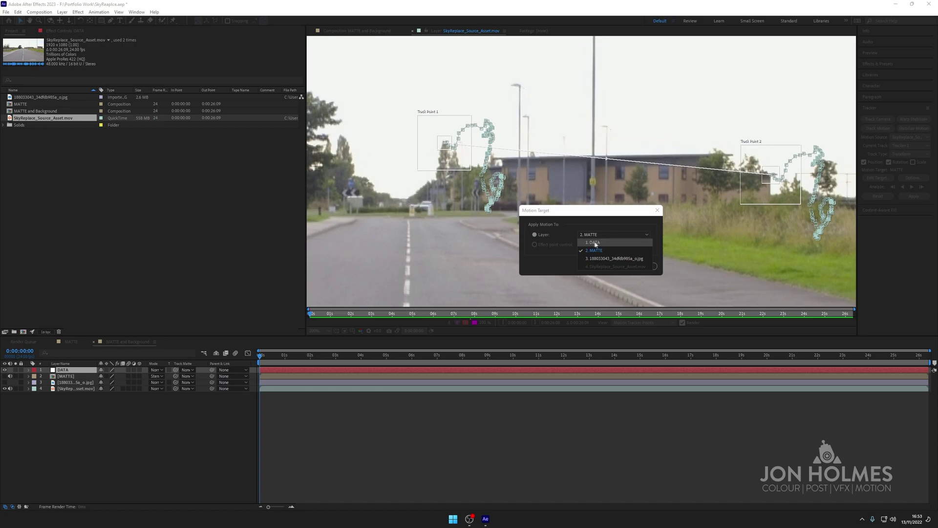
{"action": "left_click", "coordinate": [595, 243]}
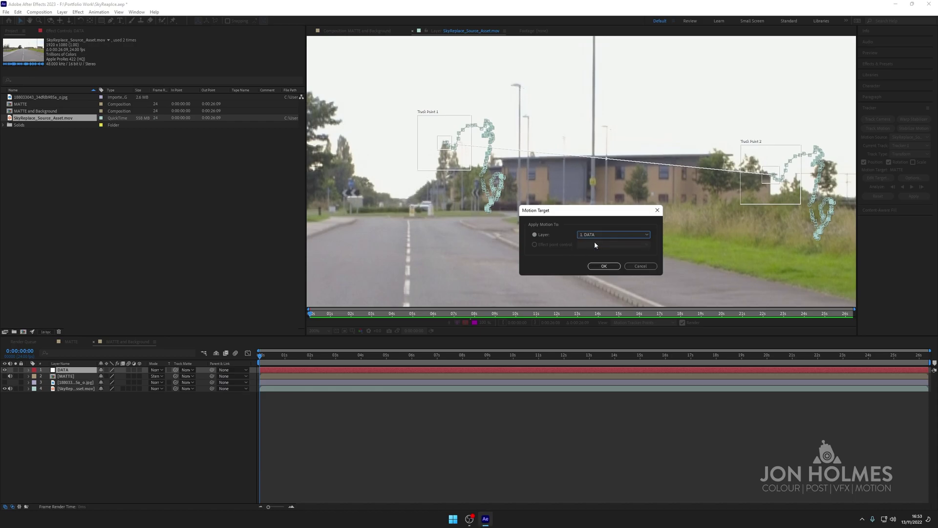
{"action": "left_click", "coordinate": [606, 266]}
{"action": "left_click", "coordinate": [916, 198]}
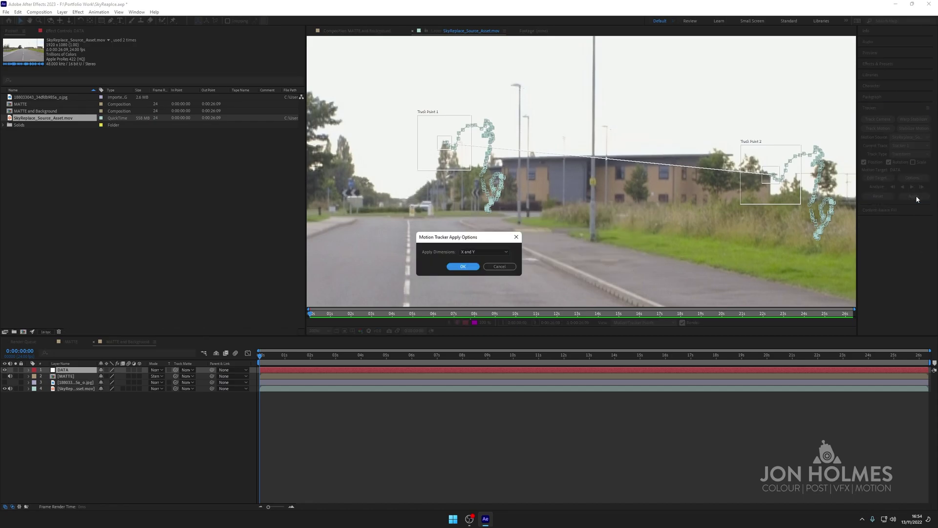
{"action": "left_click", "coordinate": [462, 267]}
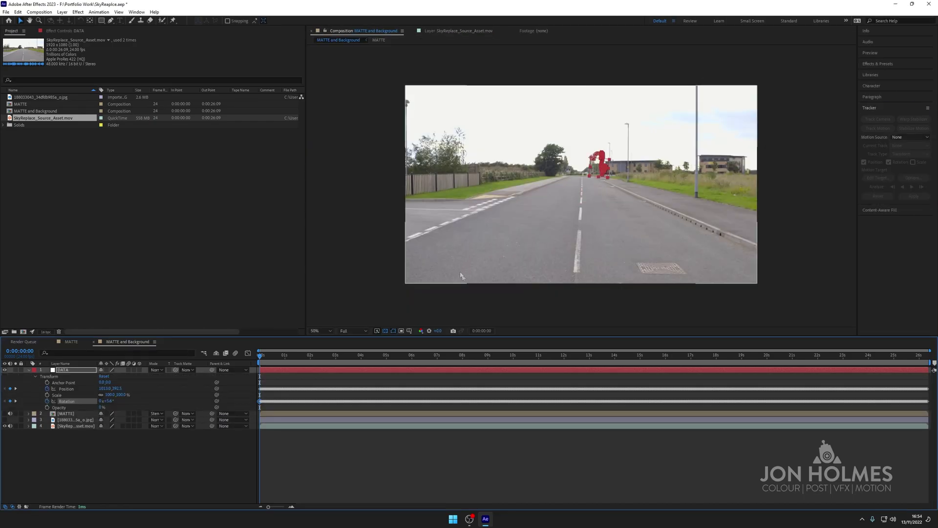
Step: Scrub through the clip to examine how the DATA null follows the tracked footage, and return to the first frame
{"action": "scroll", "coordinate": [541, 238], "scroll_direction": "up", "scroll_amount": 1}
{"action": "scroll", "coordinate": [603, 211], "scroll_direction": "up", "scroll_amount": 1}
{"action": "scroll", "coordinate": [604, 211], "scroll_direction": "down", "scroll_amount": 1}
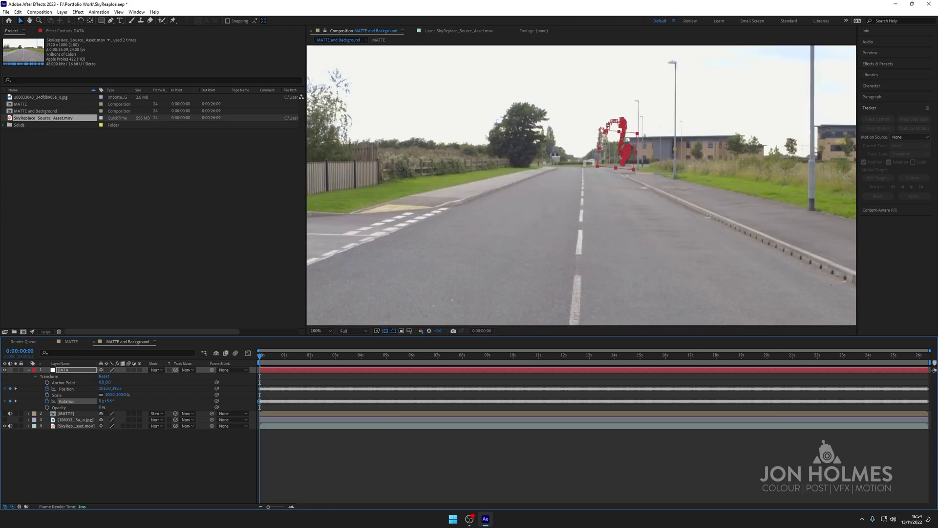
{"action": "left_click_drag", "start_coordinate": [284, 359], "coordinate": [620, 359]}
{"action": "left_click_drag", "start_coordinate": [676, 370], "coordinate": [125, 322]}
{"action": "scroll", "coordinate": [533, 241], "scroll_direction": "down", "scroll_amount": 2}
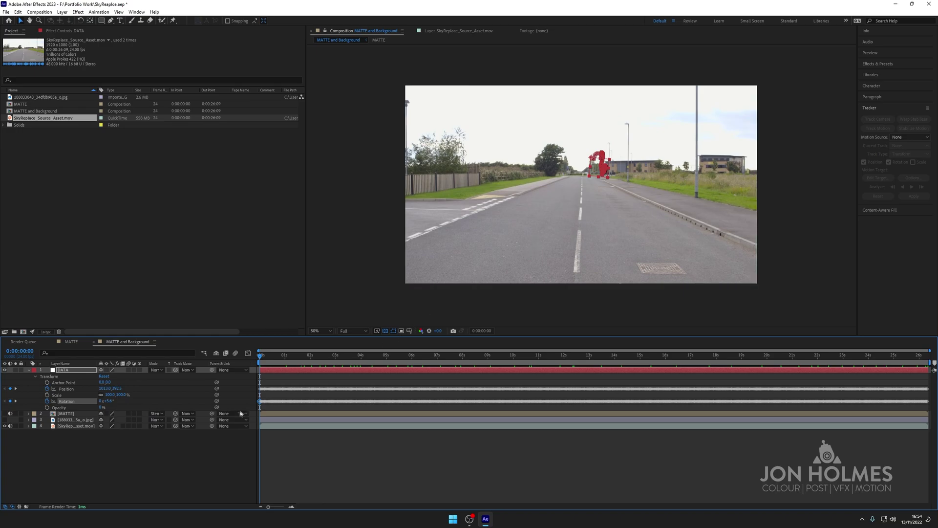
{"action": "left_click", "coordinate": [71, 426]}
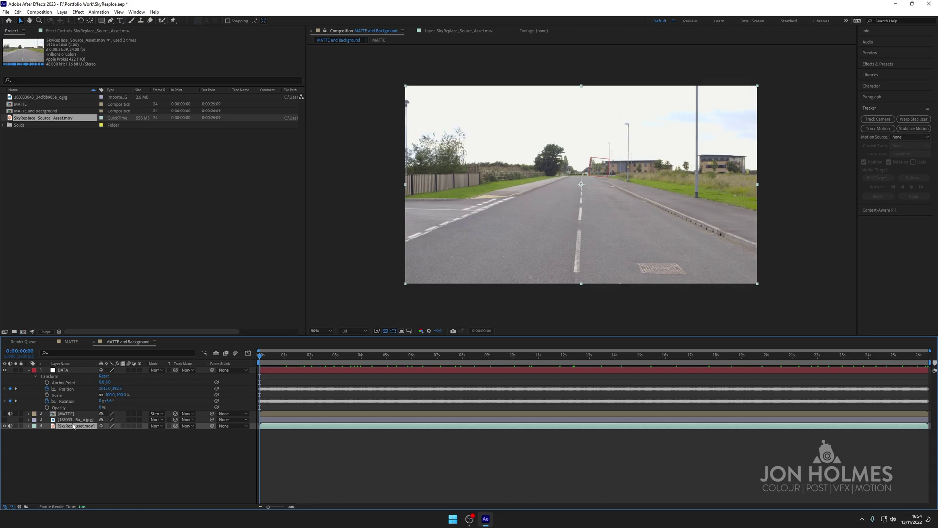
{"action": "key", "text": "Delete"}
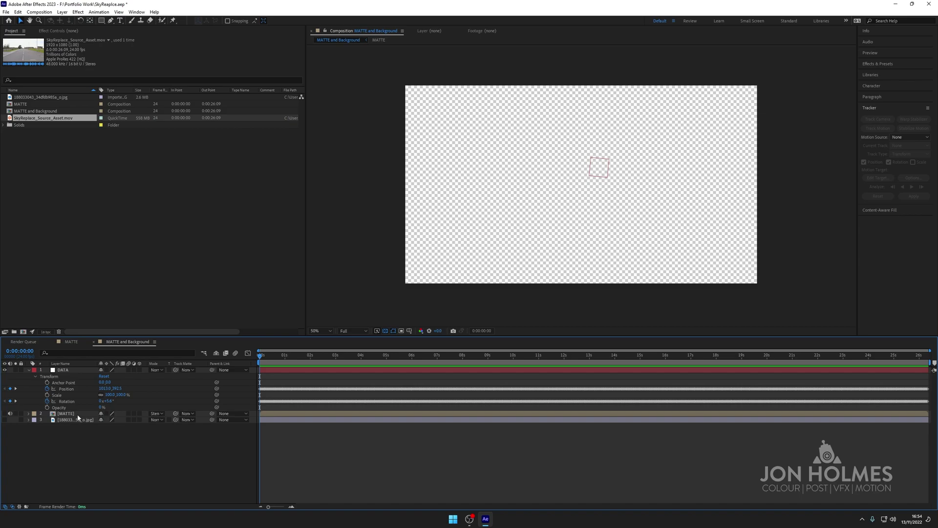
{"action": "key", "text": "ctrl+z"}
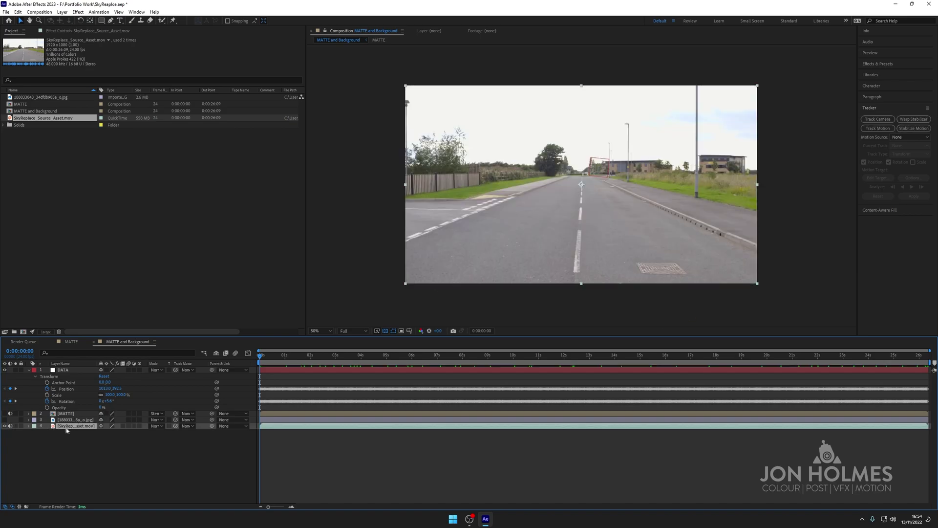
Step: Hide the source footage layer and show the MATTE and sky image layers, keeping the first frame current
{"action": "left_click", "coordinate": [4, 426]}
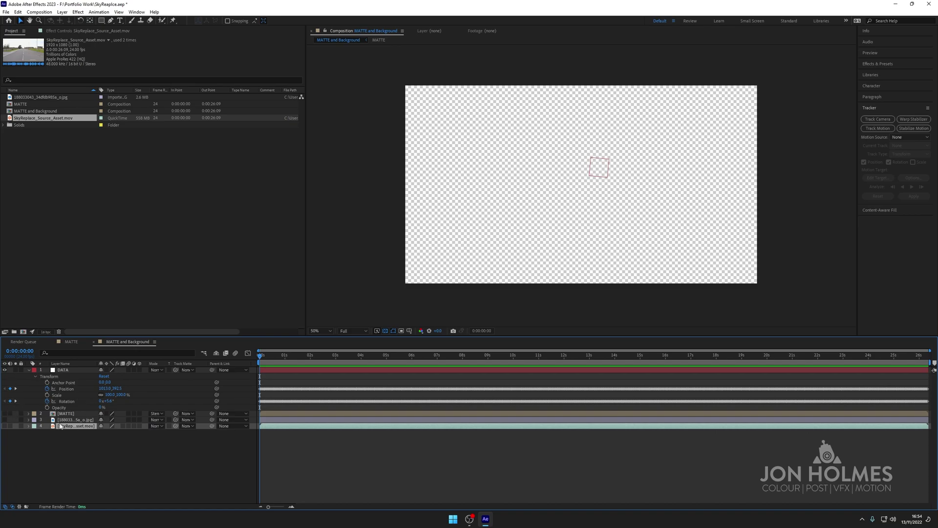
{"action": "left_click", "coordinate": [5, 414]}
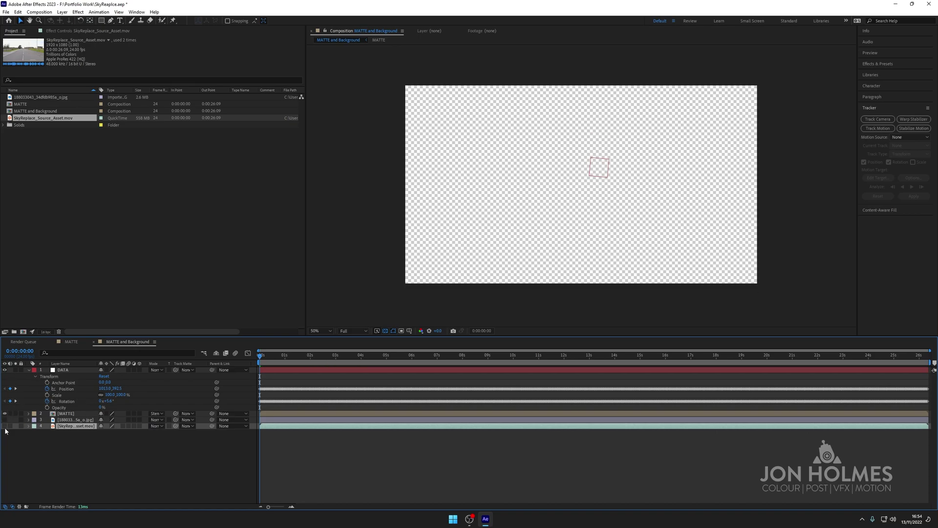
{"action": "left_click", "coordinate": [5, 419]}
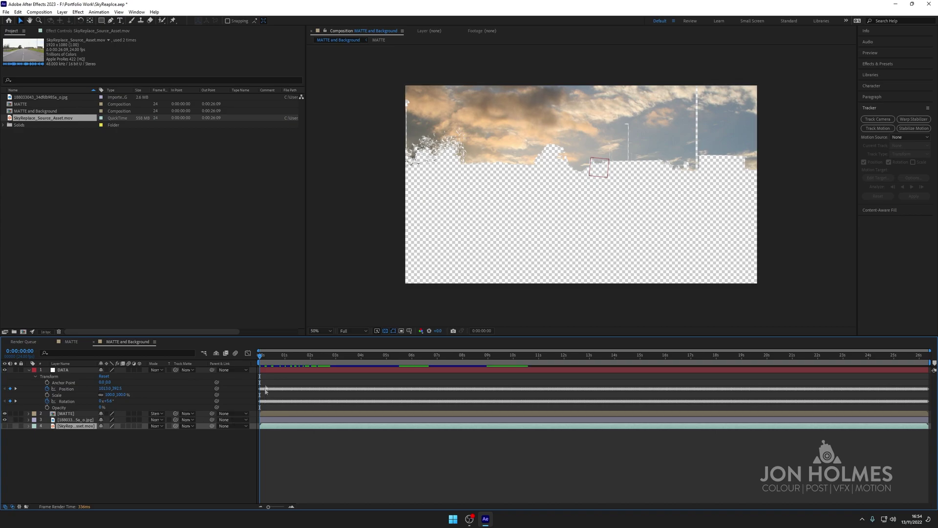
{"action": "mouse_move", "coordinate": [267, 360]}
{"action": "left_mouse_down"}
{"action": "mouse_move", "coordinate": [596, 365]}
{"action": "mouse_move", "coordinate": [259, 360]}
{"action": "left_mouse_up"}
Step: Rename the cloudy image layer as sky and parent it to the DATA null
{"action": "left_click", "coordinate": [75, 419]}
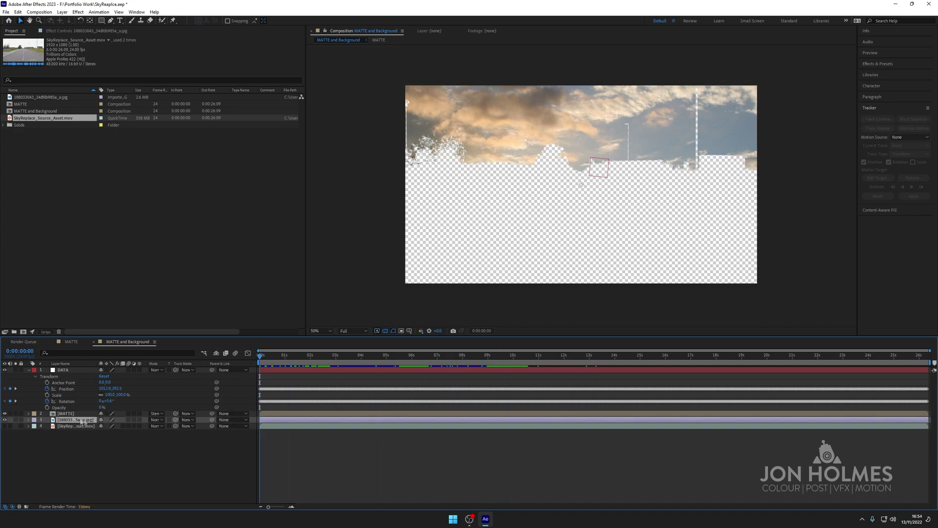
{"action": "key", "text": "Return"}
{"action": "type", "text": "S"}
{"action": "key", "text": "Return"}
{"action": "left_click_drag", "start_coordinate": [212, 419], "coordinate": [63, 373]}
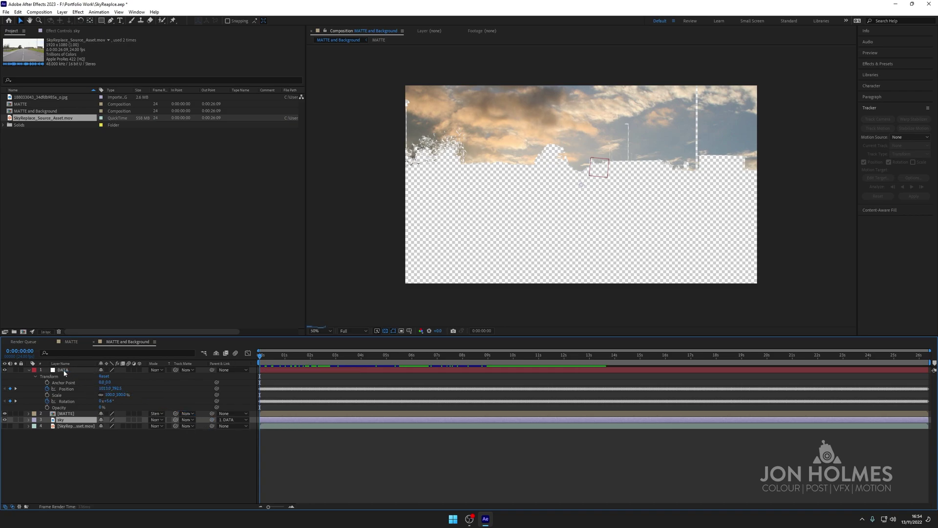
Step: Preview the composition to check the parented sky's motion, and return to the first frame
{"action": "key", "text": "space"}
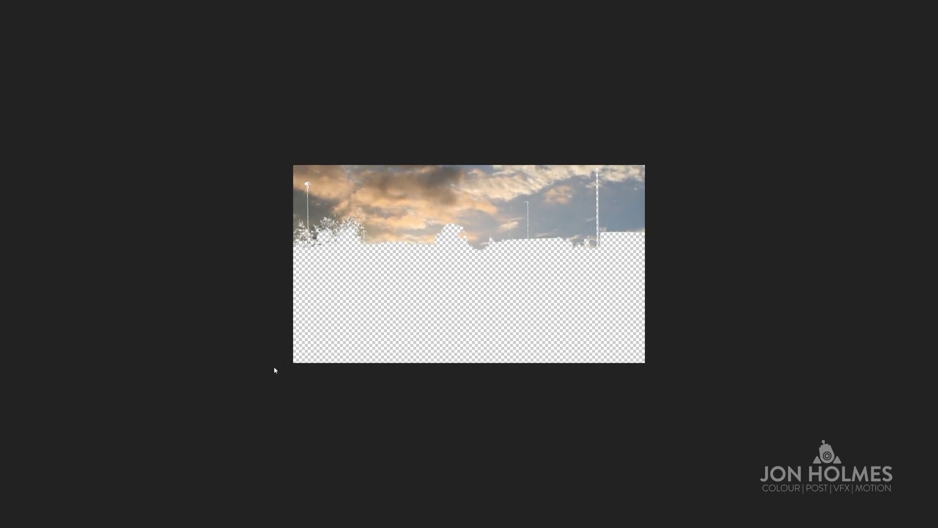
{"action": "key", "text": "space"}
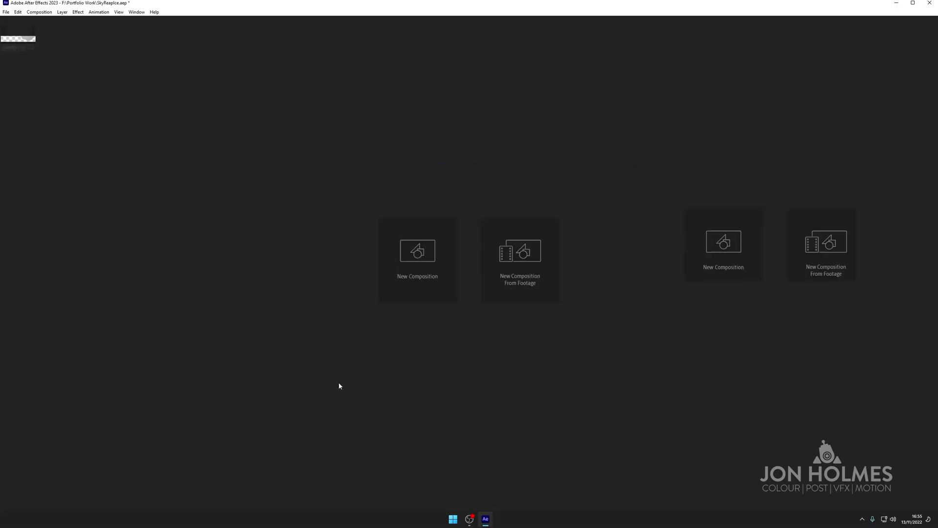
{"action": "key", "text": "Home"}
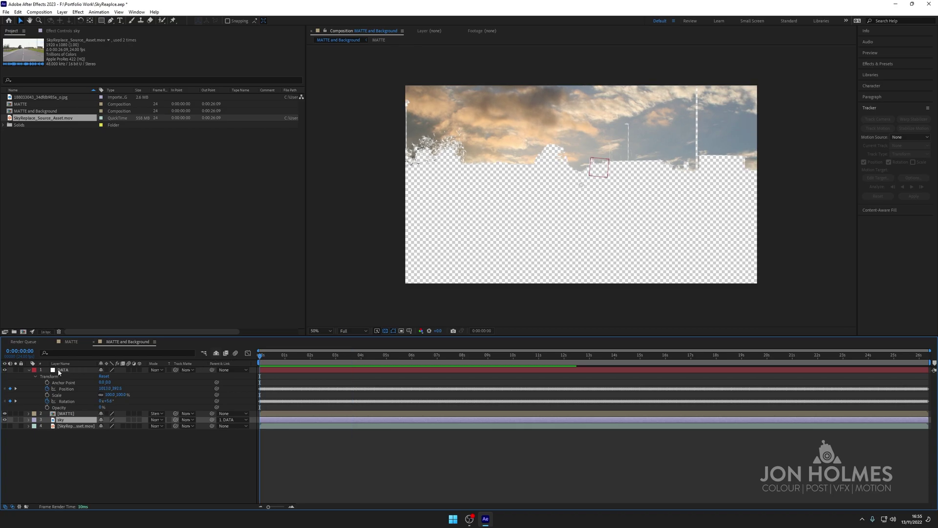
Step: Reposition the sky layer up and to the right so a different part of the clouds fills the matted area
{"action": "left_click", "coordinate": [59, 371]}
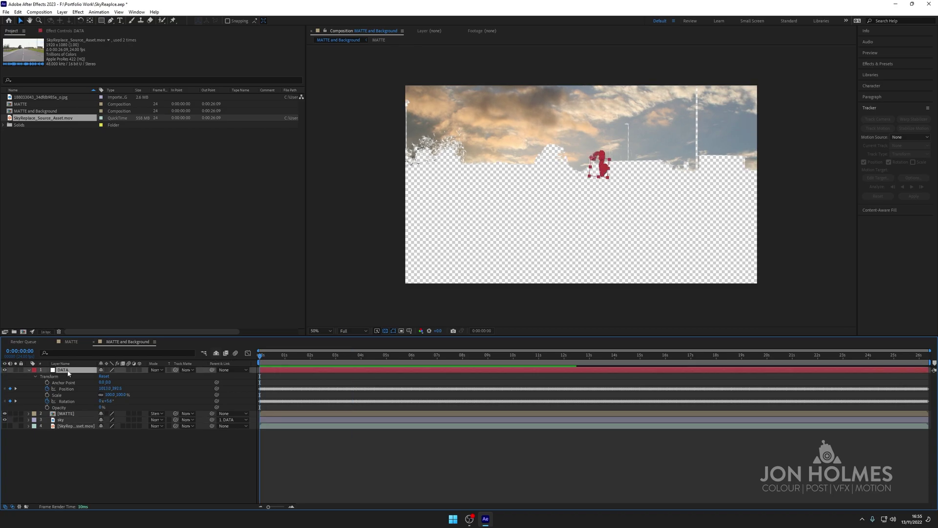
{"action": "left_click", "coordinate": [67, 421]}
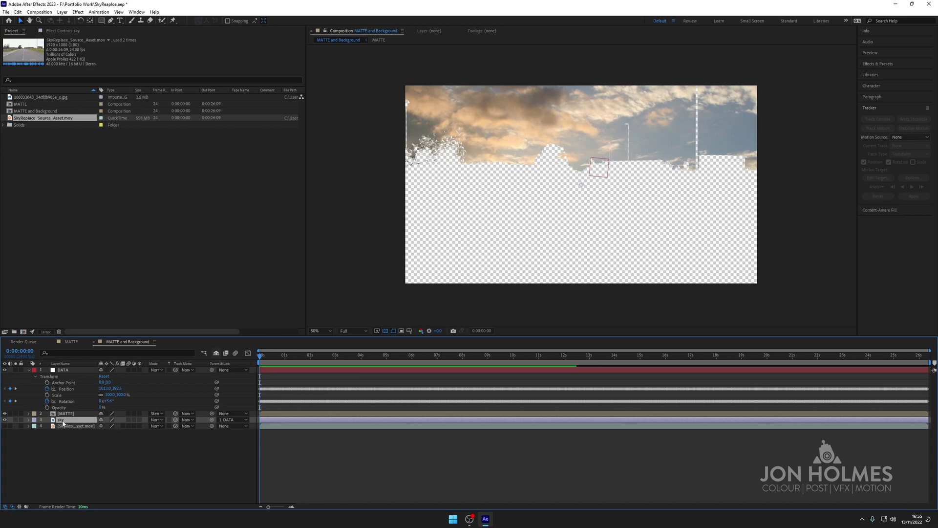
{"action": "left_click_drag", "start_coordinate": [622, 132], "coordinate": [631, 72]}
{"action": "left_click_drag", "start_coordinate": [608, 135], "coordinate": [644, 121]}
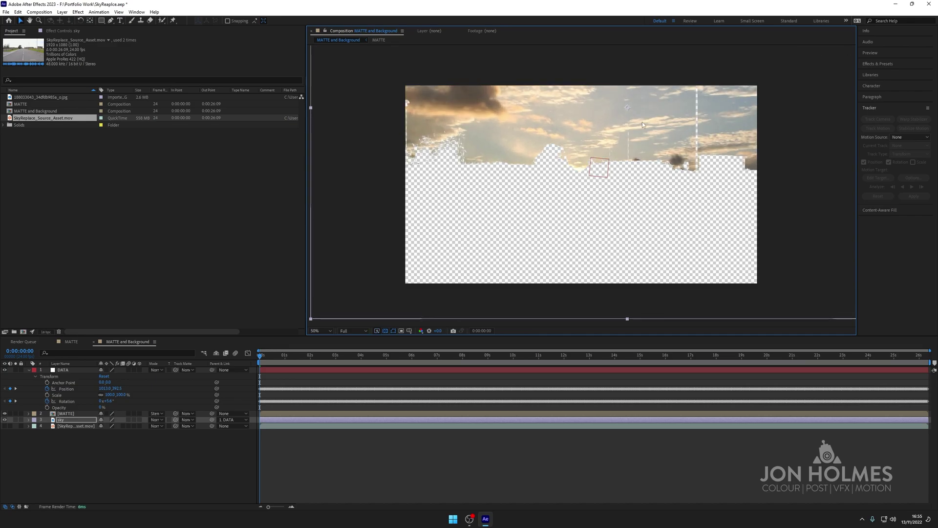
{"action": "mouse_move", "coordinate": [614, 136]}
{"action": "left_mouse_down"}
{"action": "mouse_move", "coordinate": [607, 130]}
{"action": "mouse_move", "coordinate": [615, 136]}
{"action": "left_mouse_up"}
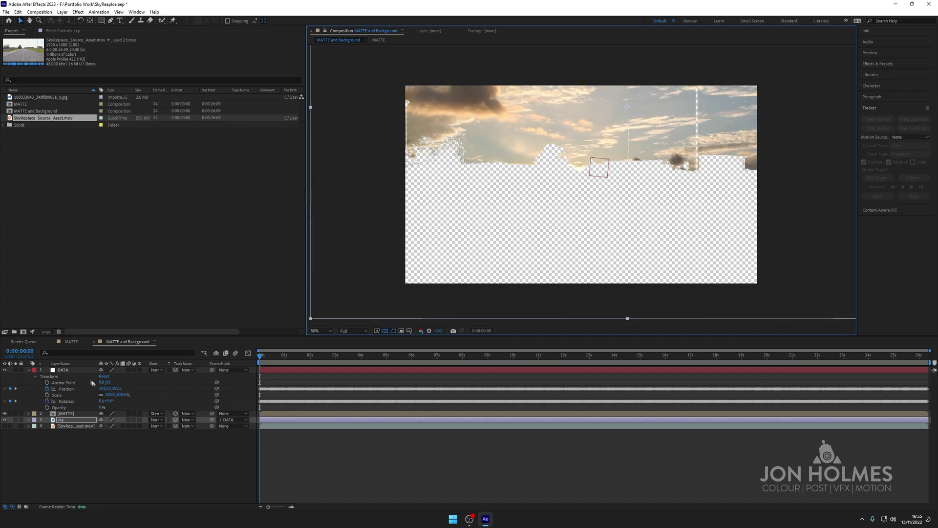
Step: Play the sky's motion up to 0:00:01:05, shift the sky layer slightly down and right, and return to the first frame
{"action": "key", "text": "space"}
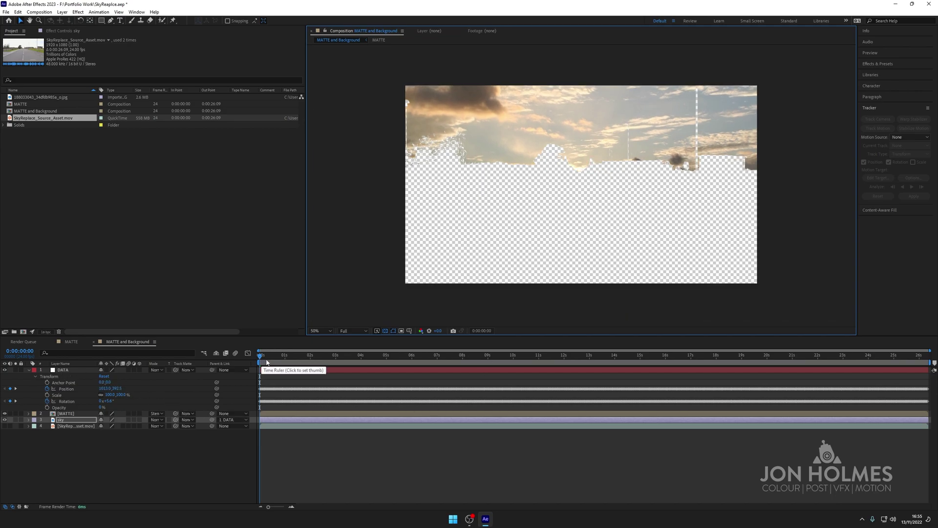
{"action": "key", "text": "space"}
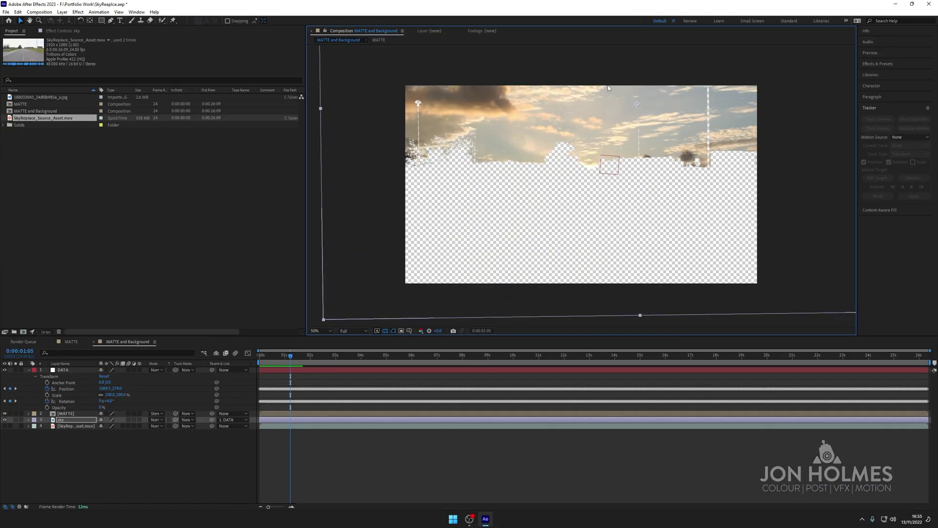
{"action": "left_click_drag", "start_coordinate": [536, 126], "coordinate": [551, 148]}
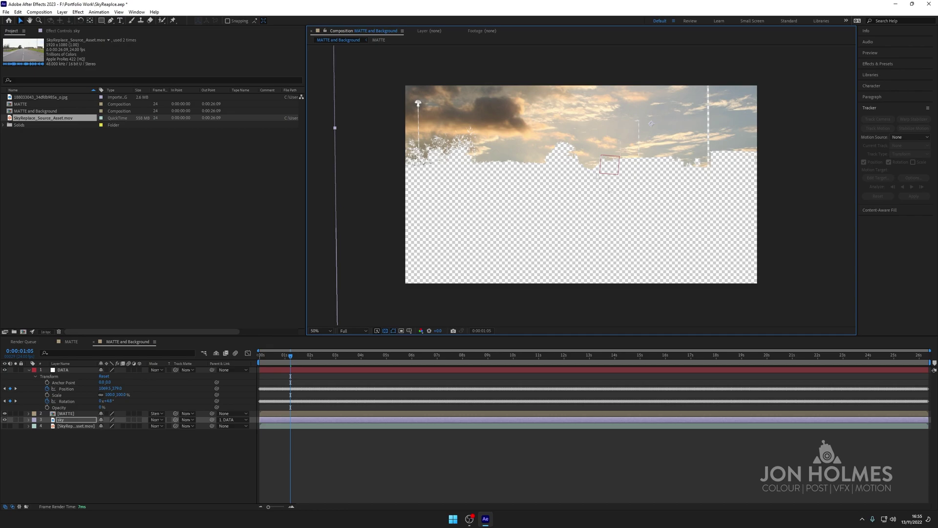
{"action": "left_click_drag", "start_coordinate": [327, 356], "coordinate": [117, 351]}
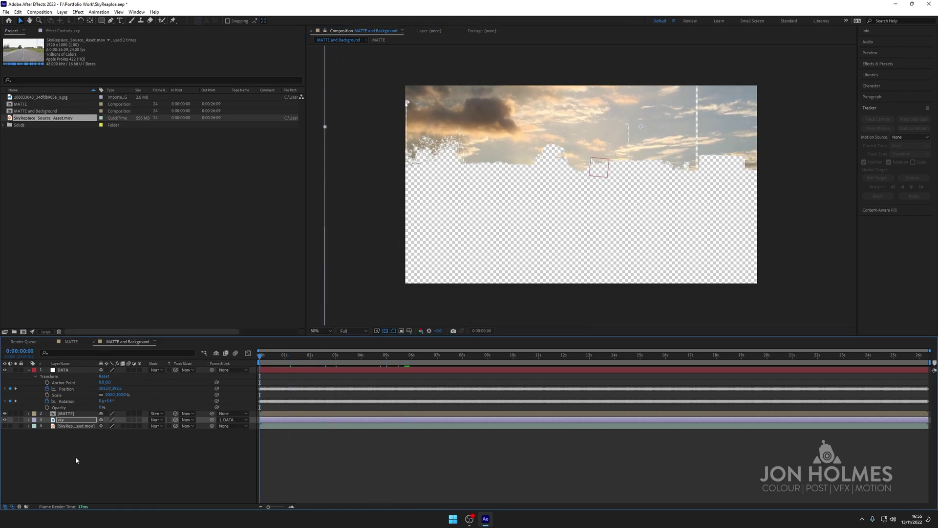
Step: Deselect the sky layer and select the MATTE composition among the project items
{"action": "left_click", "coordinate": [88, 446]}
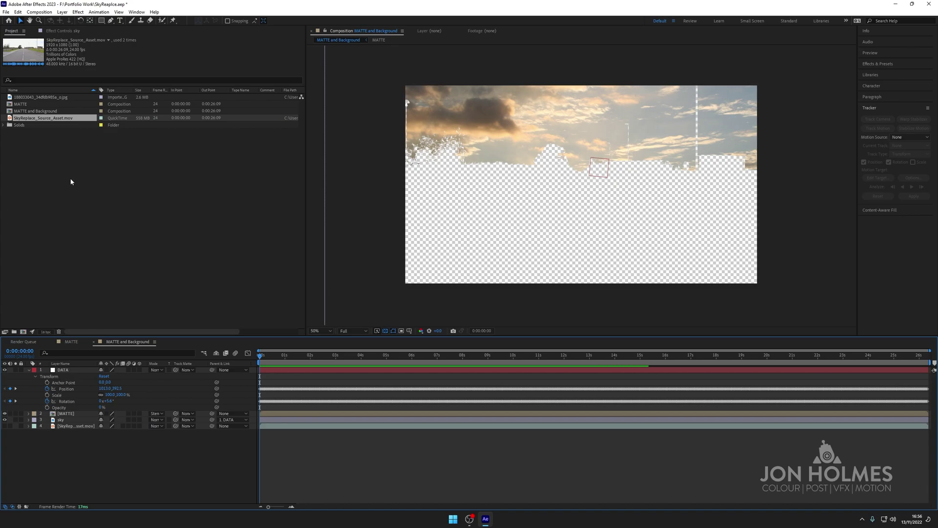
{"action": "left_click", "coordinate": [28, 104]}
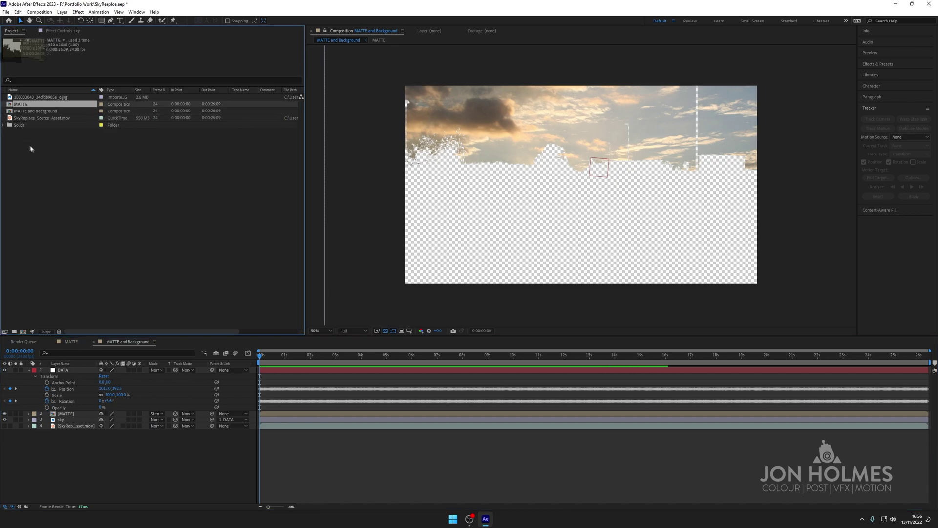
Step: Create a new composition from the MATTE and Background composition and rename it MATTE BG and FG
{"action": "left_click", "coordinate": [27, 113]}
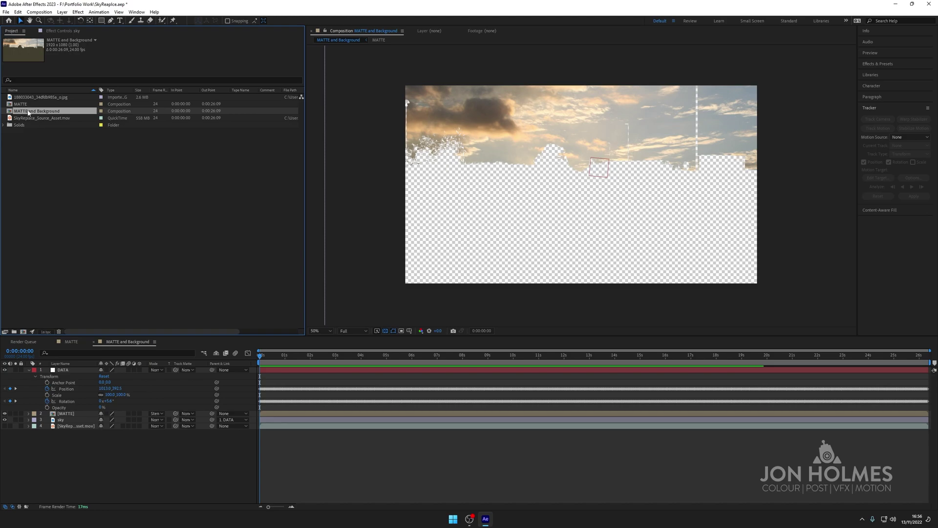
{"action": "left_click_drag", "start_coordinate": [28, 113], "coordinate": [24, 333]}
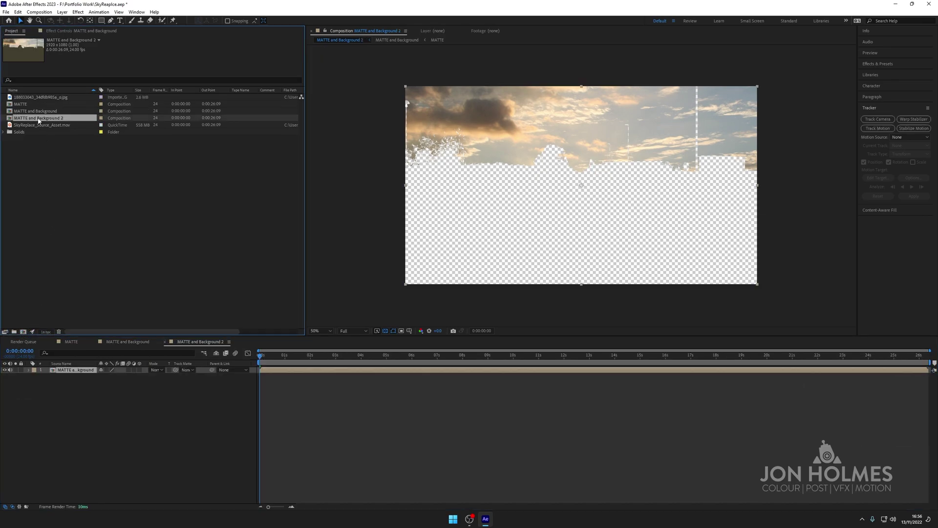
{"action": "key", "text": "Return"}
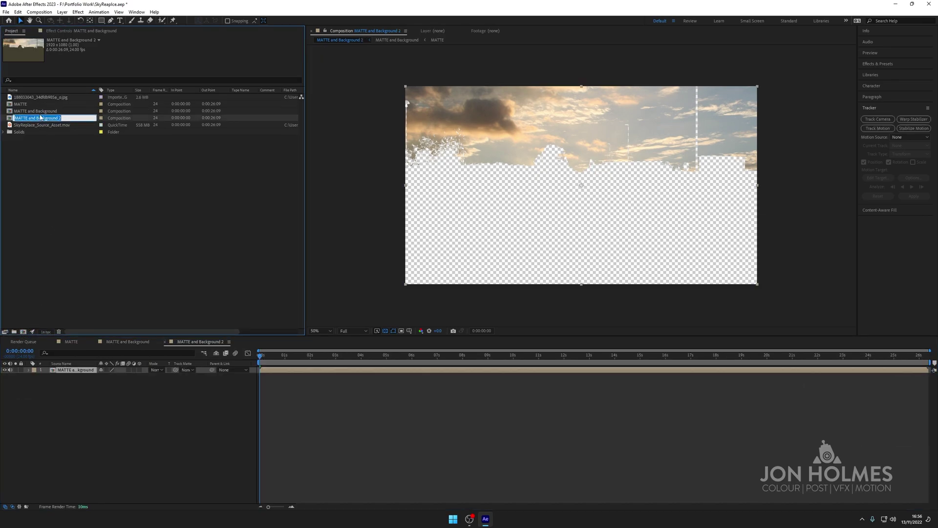
{"action": "left_click", "coordinate": [41, 118]}
{"action": "key", "text": "BackSpace"}
{"action": "key", "text": "BackSpace"}
{"action": "key", "text": "BackSpace"}
{"action": "key", "text": "BackSpace"}
{"action": "key", "text": "BackSpace"}
{"action": "key", "text": "BackSpace"}
{"action": "key", "text": "BackSpace"}
{"action": "key", "text": "BackSpace"}
{"action": "type", "text": "BG an"}
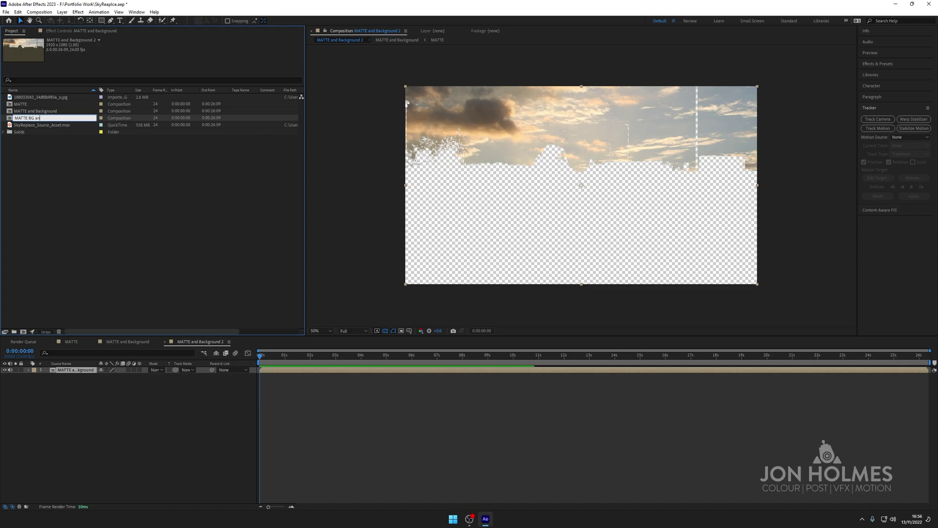
{"action": "type", "text": "d FG"}
{"action": "key", "text": "Return"}
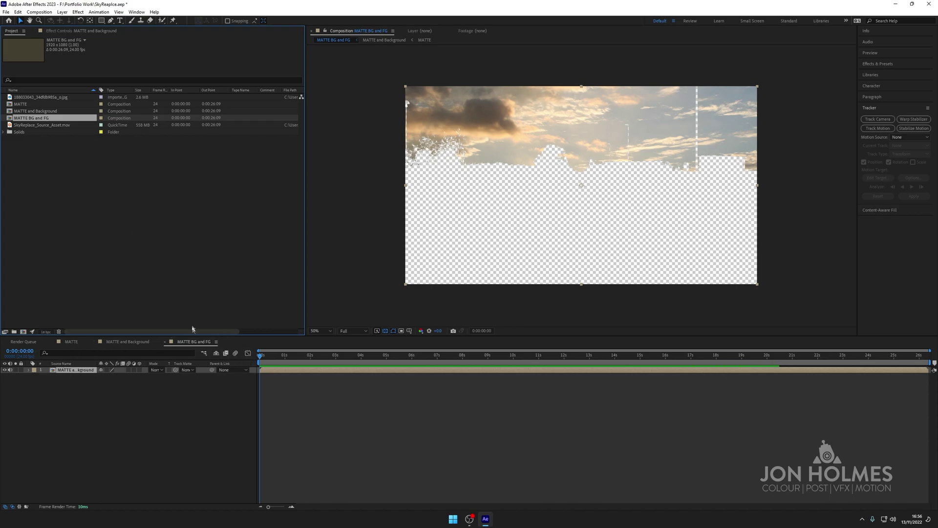
Step: Add the SkyReplace_Source_Asset.mov footage to the MATTE BG and FG composition, beneath the MATTE and Background layer
{"action": "left_click", "coordinate": [196, 345]}
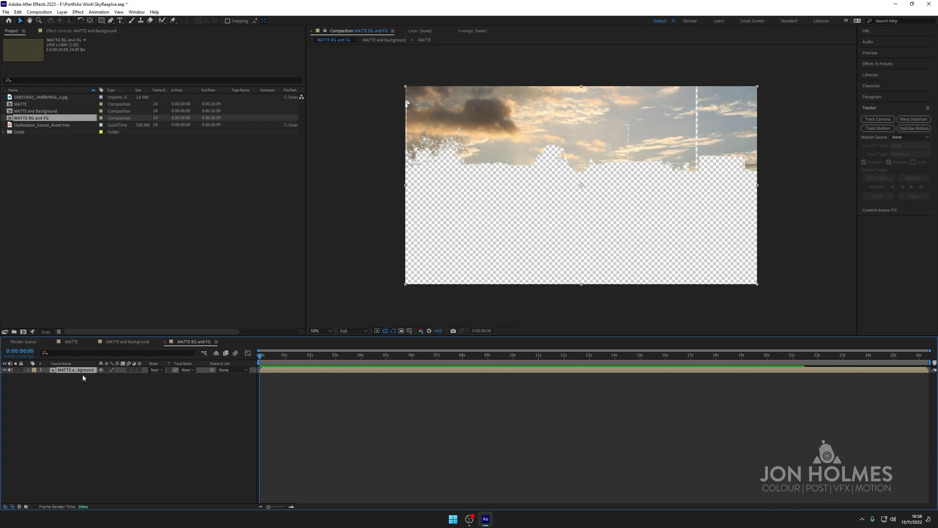
{"action": "left_click_drag", "start_coordinate": [280, 358], "coordinate": [116, 346]}
{"action": "left_click_drag", "start_coordinate": [28, 126], "coordinate": [91, 386]}
{"action": "left_click_drag", "start_coordinate": [278, 360], "coordinate": [189, 354]}
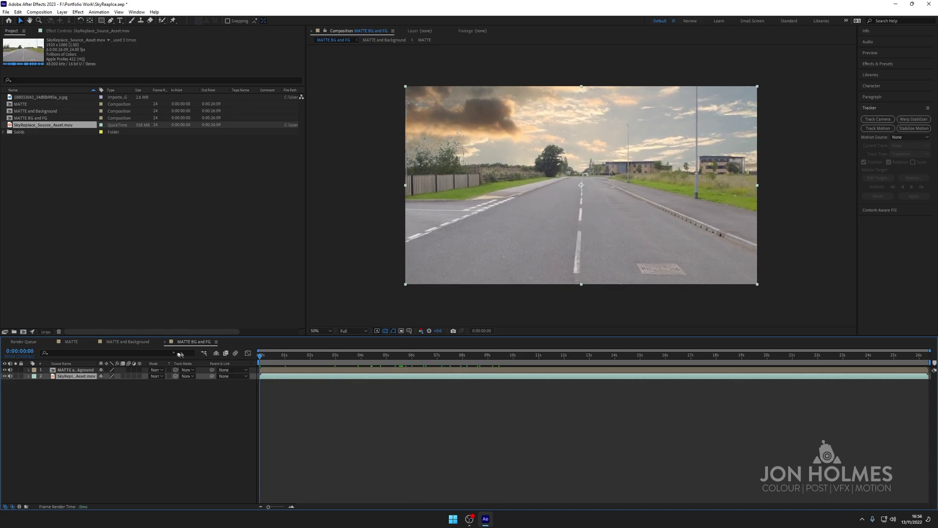
Step: Apply a Curves colour correction effect to the SkyReplace_Source_Asset.mov layer
{"action": "key", "text": "slash"}
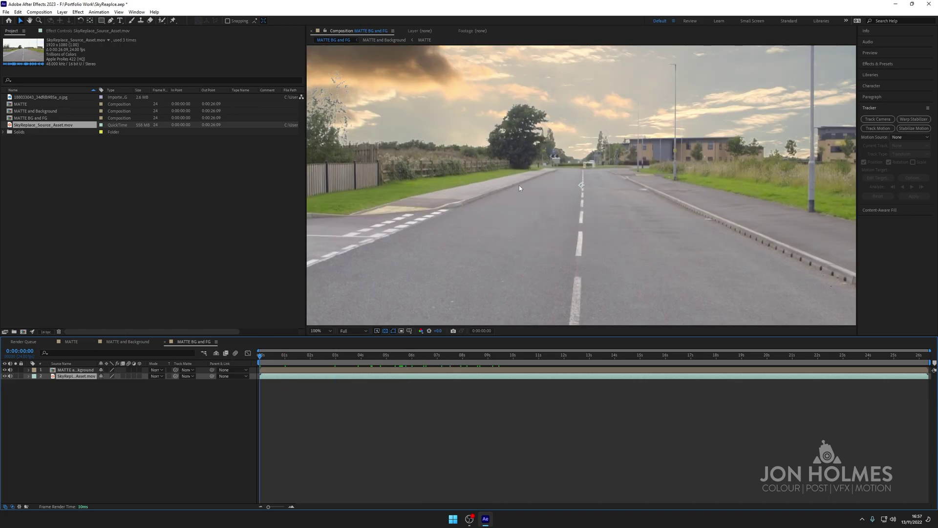
{"action": "key", "text": "comma"}
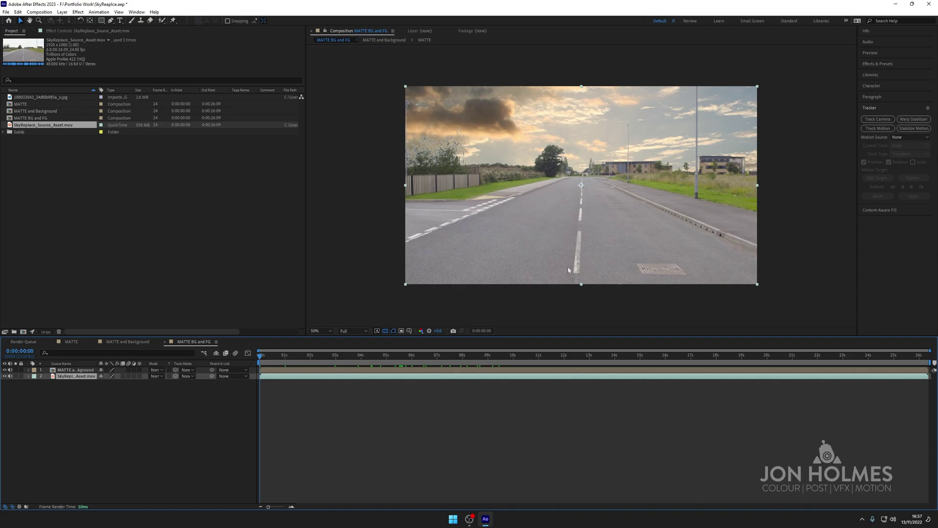
{"action": "key", "text": "slash"}
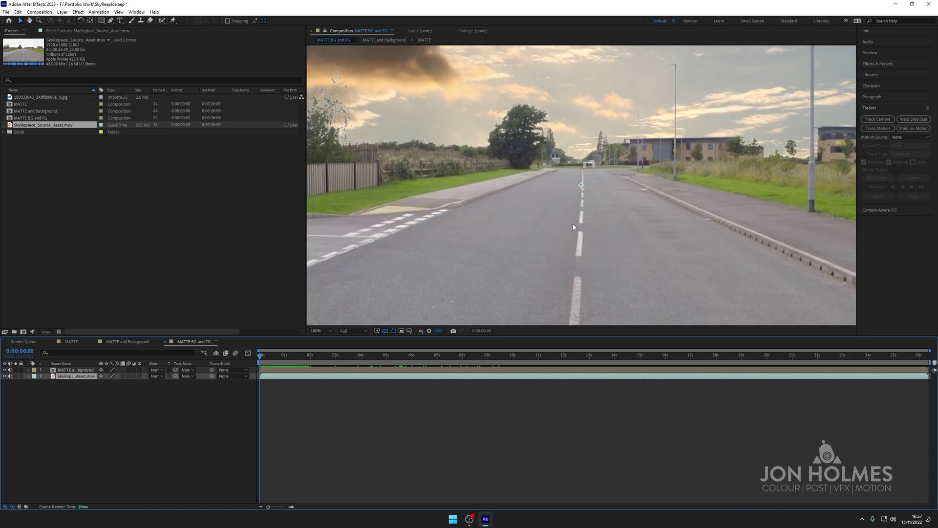
{"action": "scroll", "coordinate": [686, 222], "scroll_direction": "down", "scroll_amount": 1}
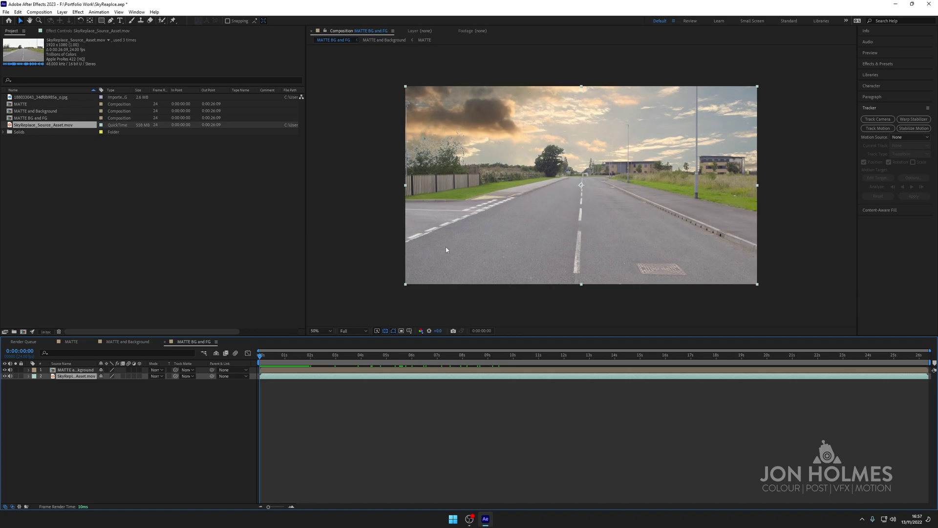
{"action": "left_click", "coordinate": [80, 423]}
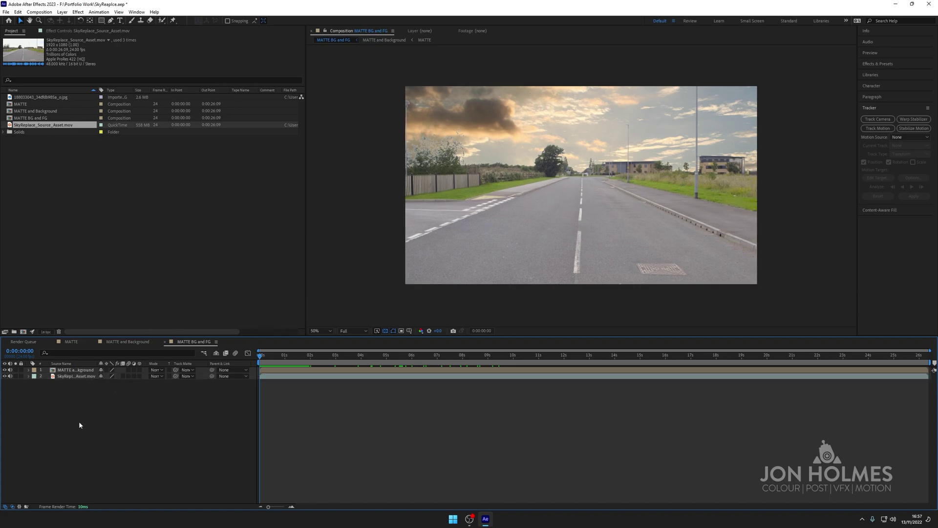
{"action": "left_click", "coordinate": [73, 376]}
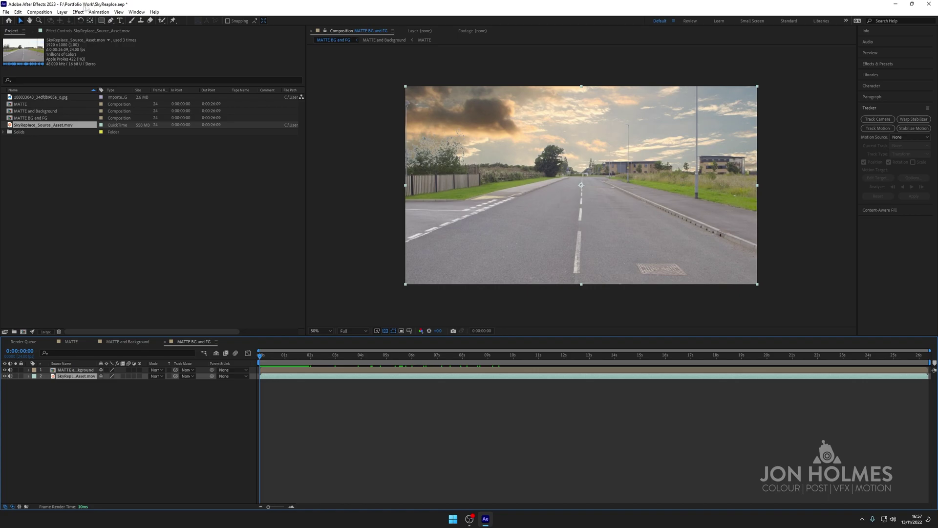
{"action": "left_click", "coordinate": [76, 12]}
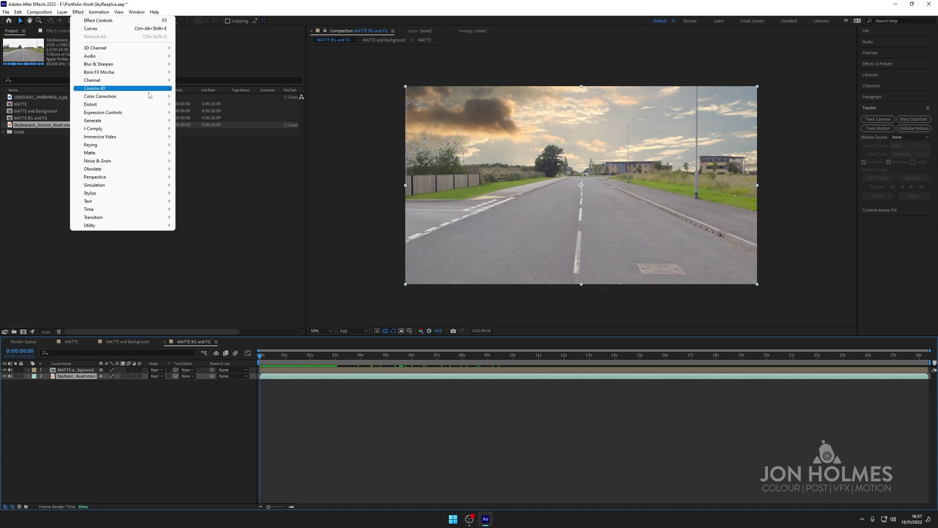
{"action": "mouse_move", "coordinate": [127, 96]}
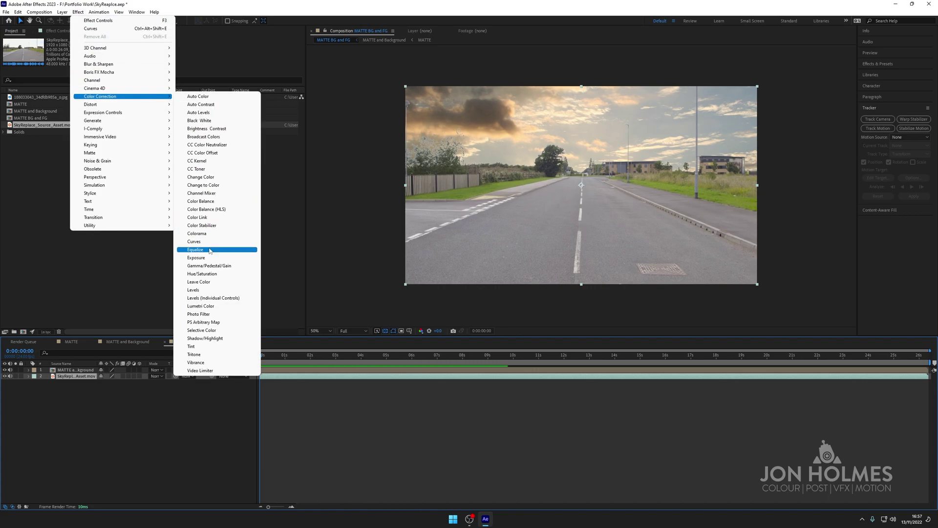
{"action": "left_click", "coordinate": [195, 242]}
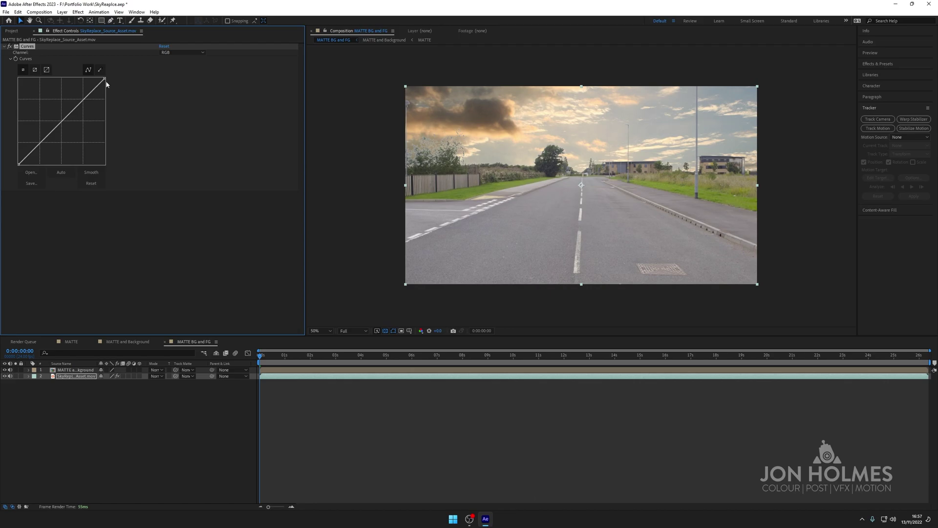
Step: Darken the footage with the RGB curve by lowering the white point and midtones, and lift the black point slightly
{"action": "left_click_drag", "start_coordinate": [105, 79], "coordinate": [120, 109]}
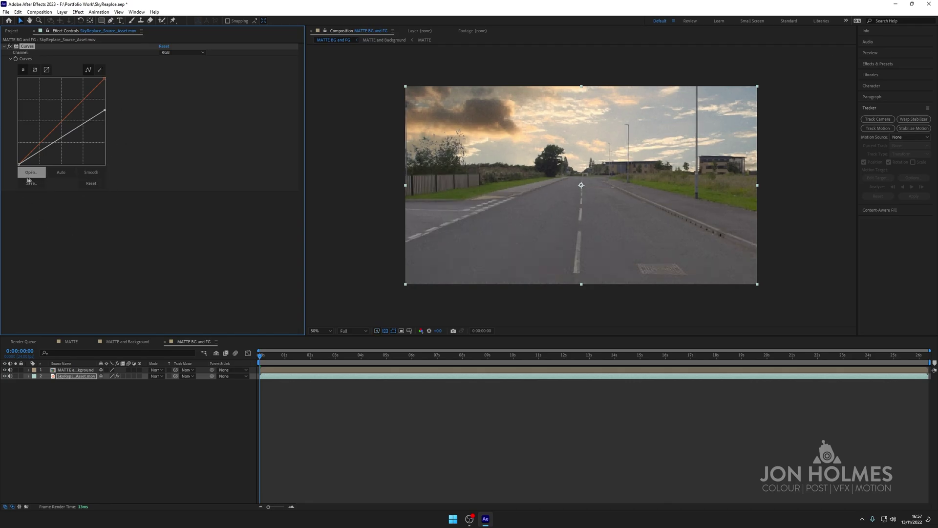
{"action": "scroll", "coordinate": [508, 174], "scroll_direction": "up", "scroll_amount": 2}
{"action": "left_click_drag", "start_coordinate": [520, 162], "coordinate": [849, 242]}
{"action": "left_click_drag", "start_coordinate": [436, 205], "coordinate": [354, 213]}
{"action": "left_click_drag", "start_coordinate": [601, 212], "coordinate": [388, 193]}
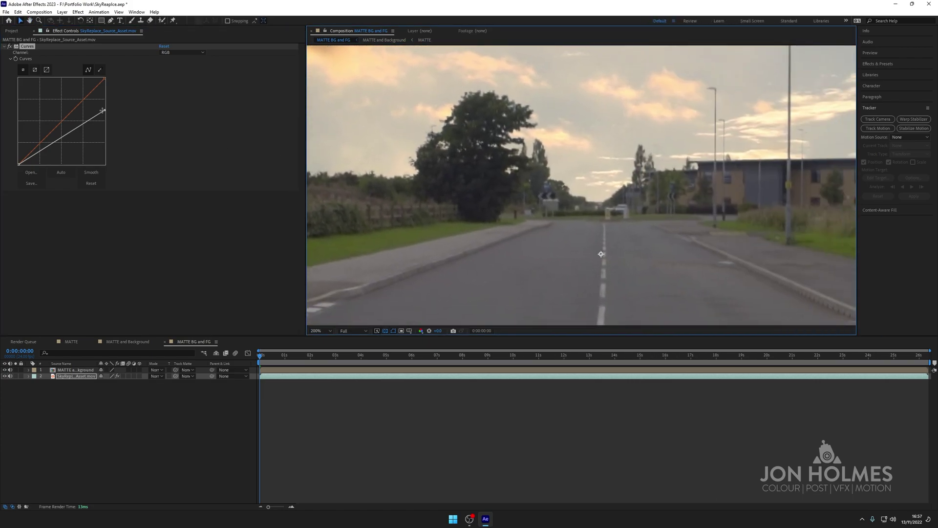
{"action": "scroll", "coordinate": [454, 160], "scroll_direction": "down", "scroll_amount": 2}
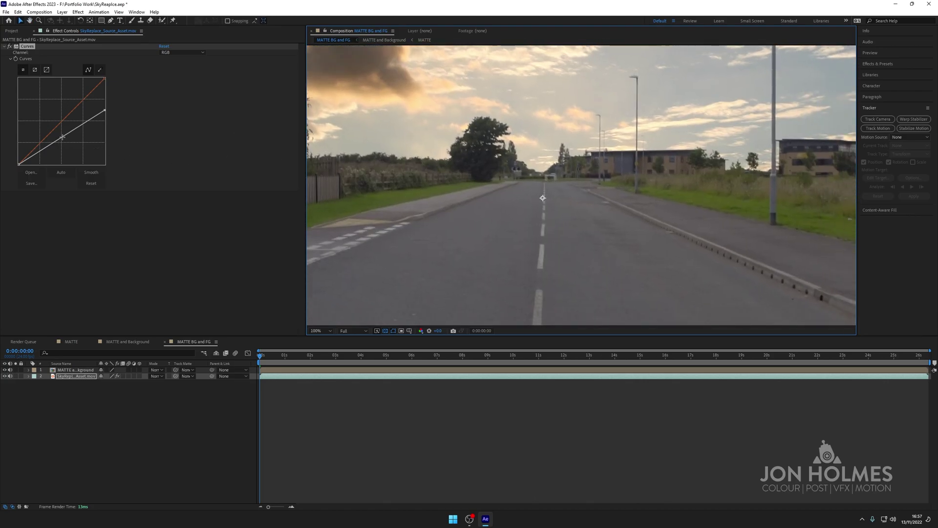
{"action": "left_click_drag", "start_coordinate": [62, 137], "coordinate": [63, 145]}
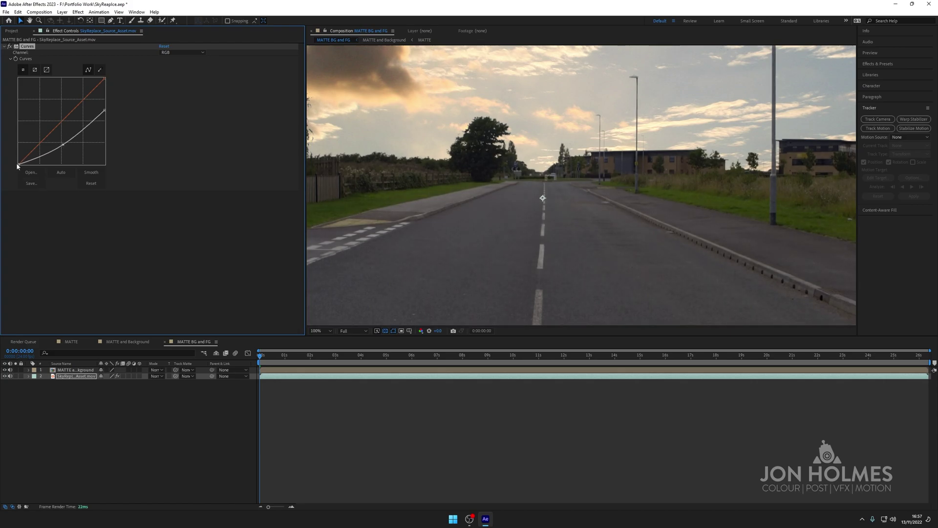
{"action": "left_click_drag", "start_coordinate": [18, 166], "coordinate": [16, 157]}
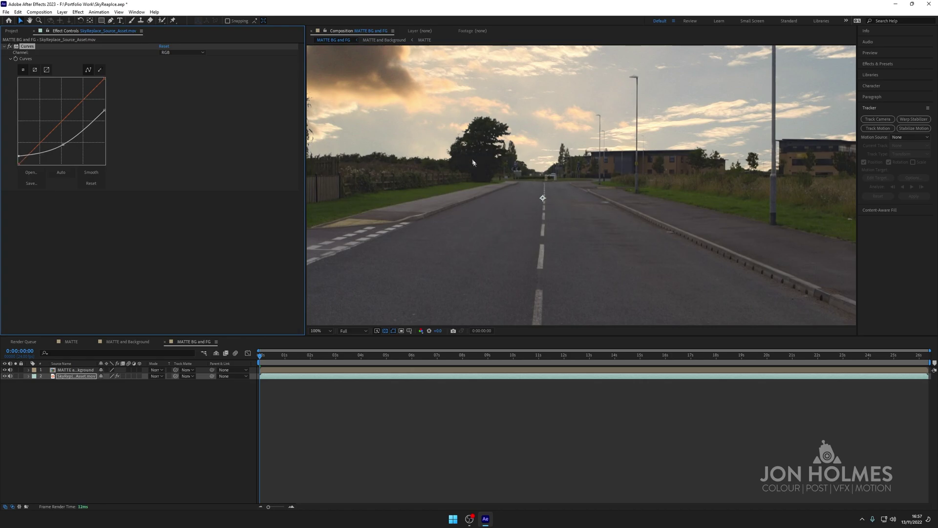
Step: Compare the full frame with the Curves effect switched off and on
{"action": "left_click_drag", "start_coordinate": [475, 167], "coordinate": [546, 145]}
{"action": "scroll", "coordinate": [546, 151], "scroll_direction": "down", "scroll_amount": 1}
{"action": "left_click_drag", "start_coordinate": [591, 230], "coordinate": [526, 246]}
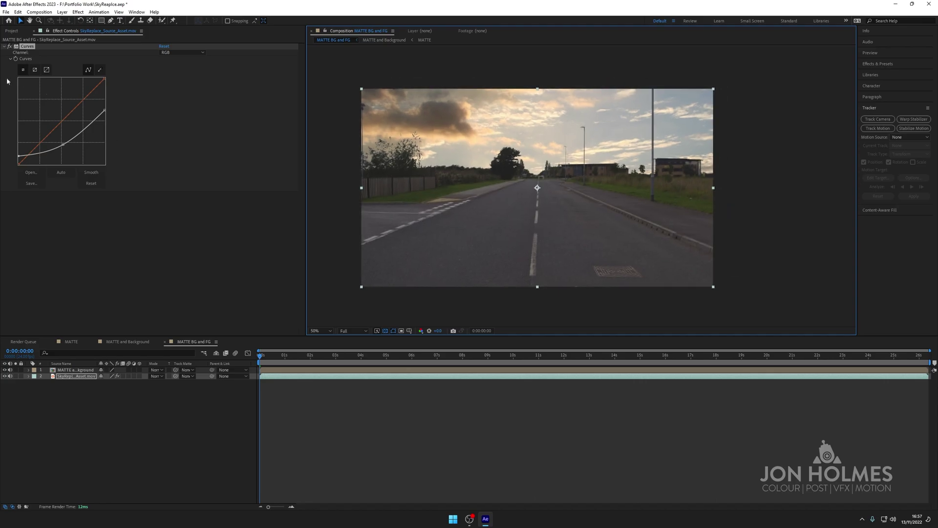
{"action": "left_click", "coordinate": [10, 46]}
{"action": "left_click", "coordinate": [9, 47]}
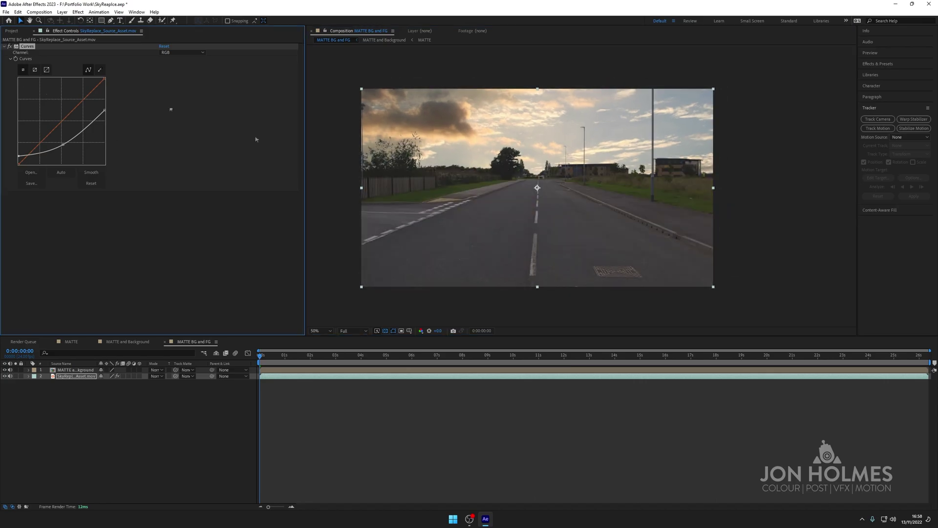
Step: Play back the graded composite from the start and return to the first frame
{"action": "left_click_drag", "start_coordinate": [298, 355], "coordinate": [142, 303]}
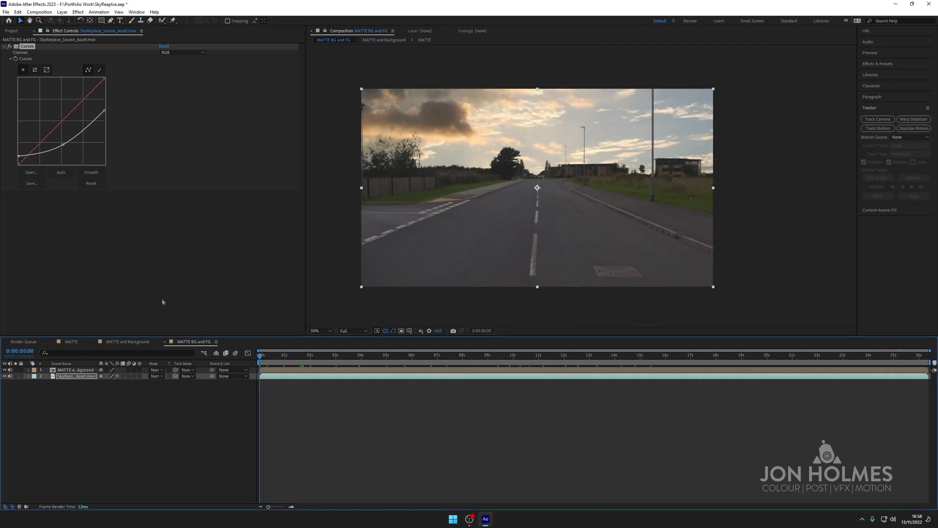
{"action": "key", "text": "space"}
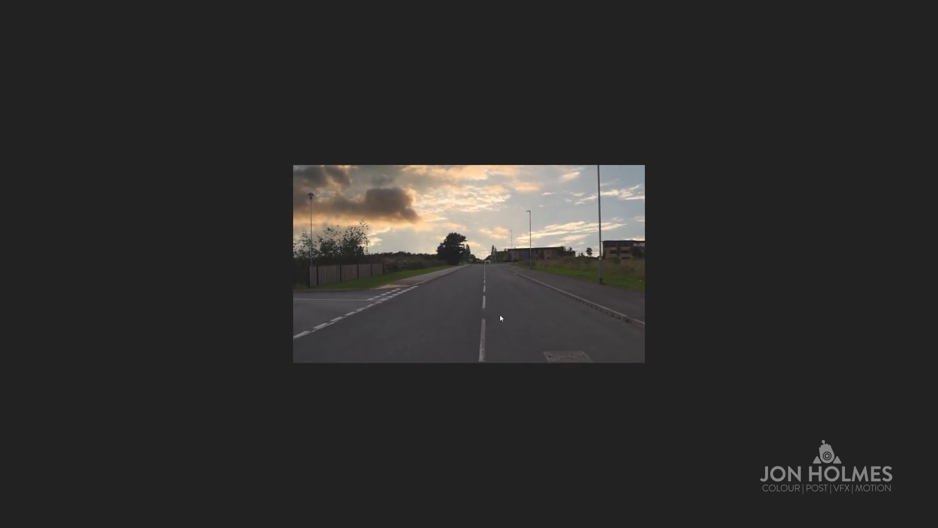
{"action": "key", "text": "space"}
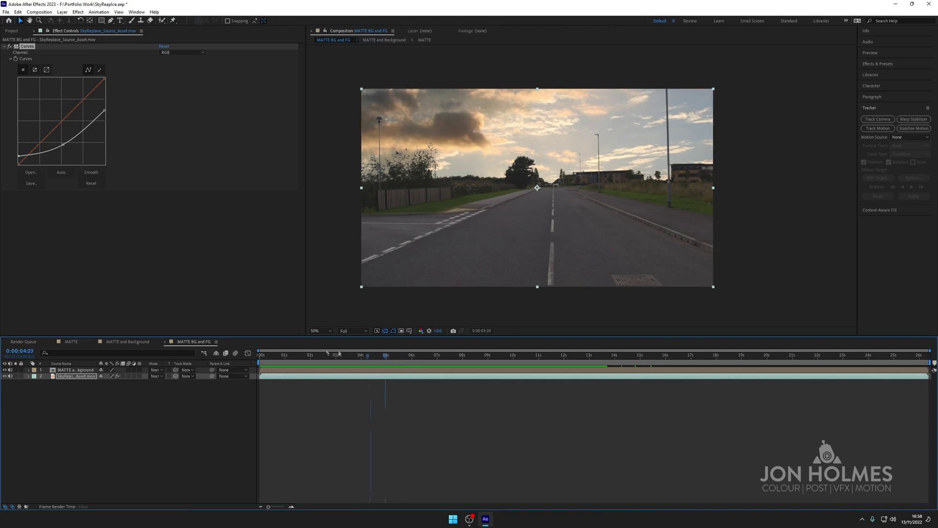
{"action": "key", "text": "Home"}
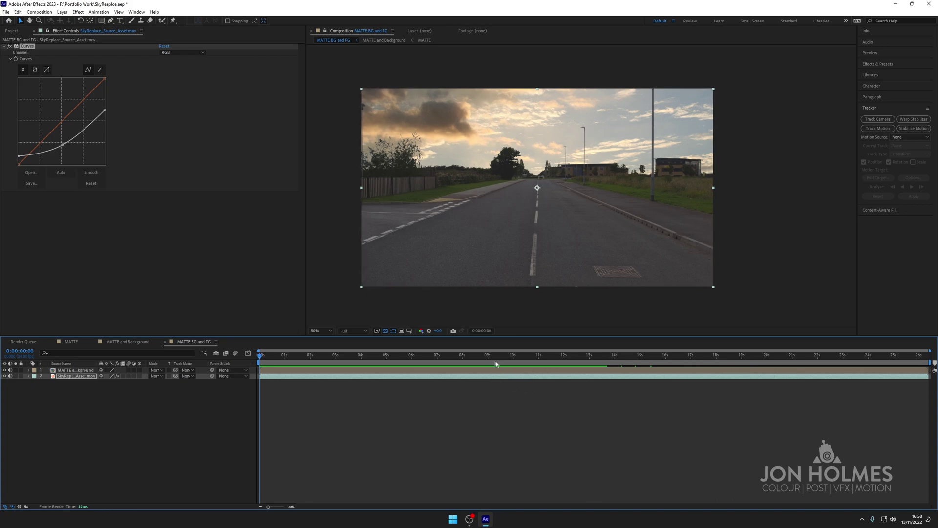
Step: End the work area at 0:00:10:00, trim the composition to it, and preview the shortened clip
{"action": "left_click", "coordinate": [510, 357]}
{"action": "left_click_drag", "start_coordinate": [511, 357], "coordinate": [513, 358]}
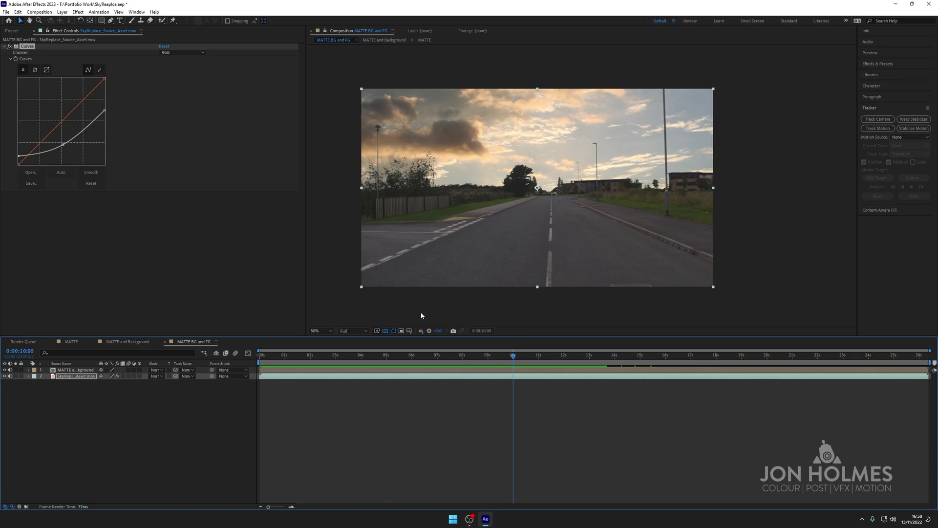
{"action": "key", "text": "n"}
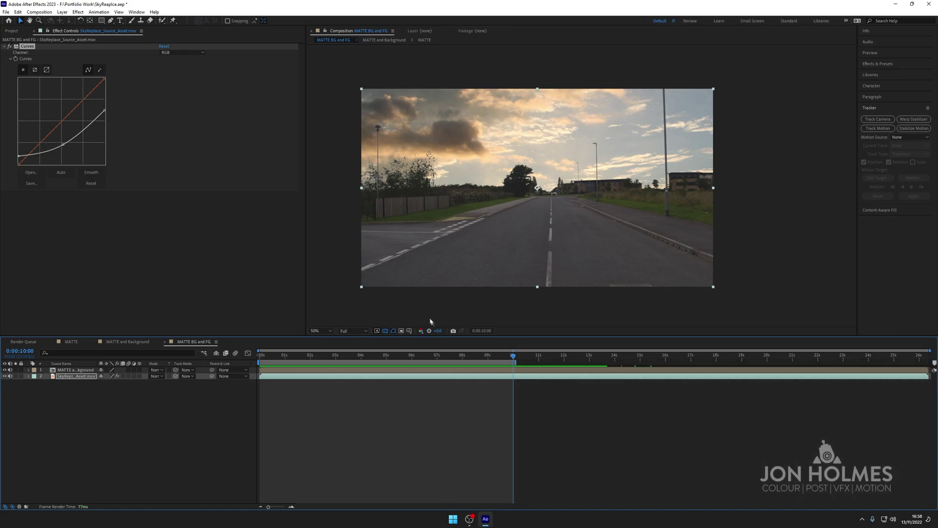
{"action": "right_click", "coordinate": [504, 362]}
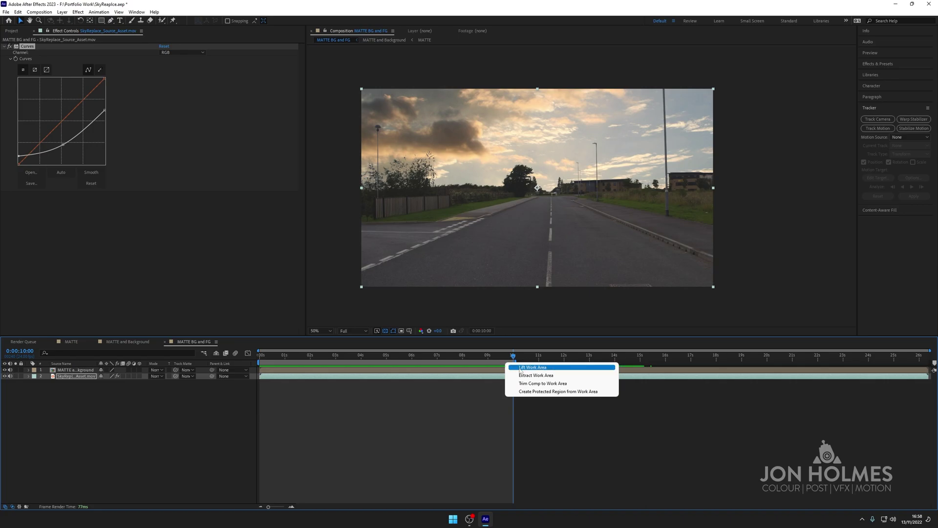
{"action": "left_click", "coordinate": [541, 385]}
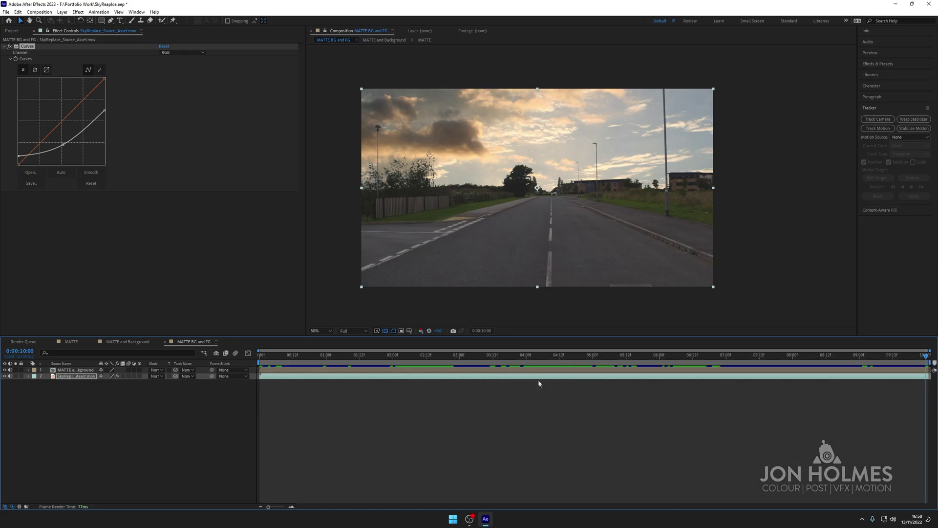
{"action": "key", "text": "space"}
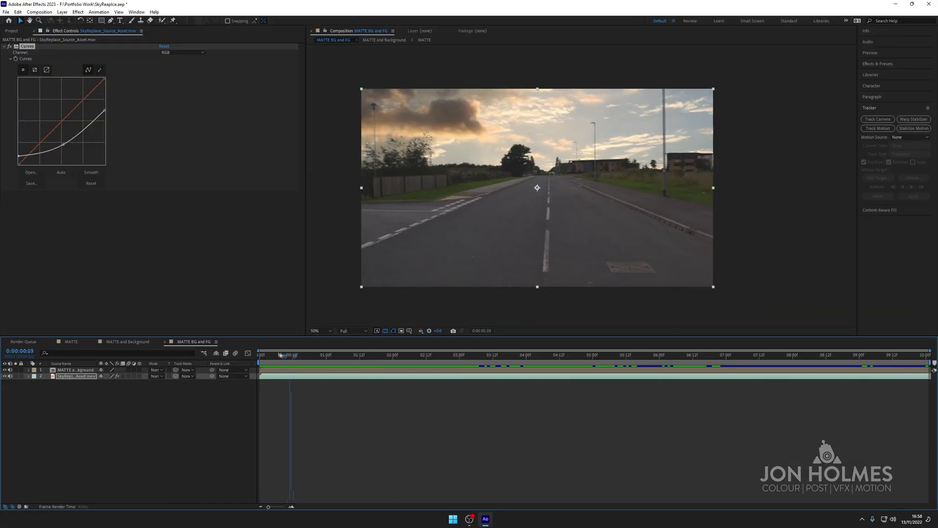
{"action": "key", "text": "space"}
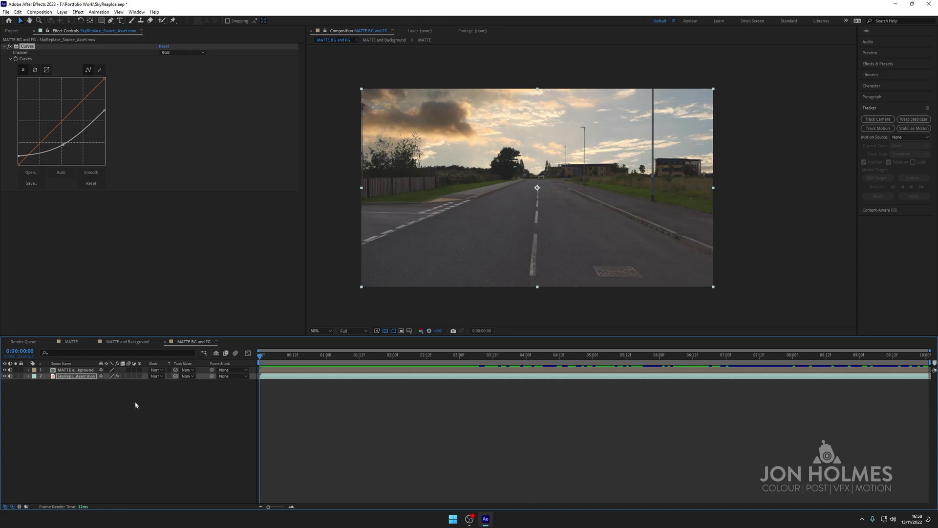
Step: Add a second Curves effect to the SkyReplace_Source_Asset.mov layer
{"action": "left_click", "coordinate": [82, 379]}
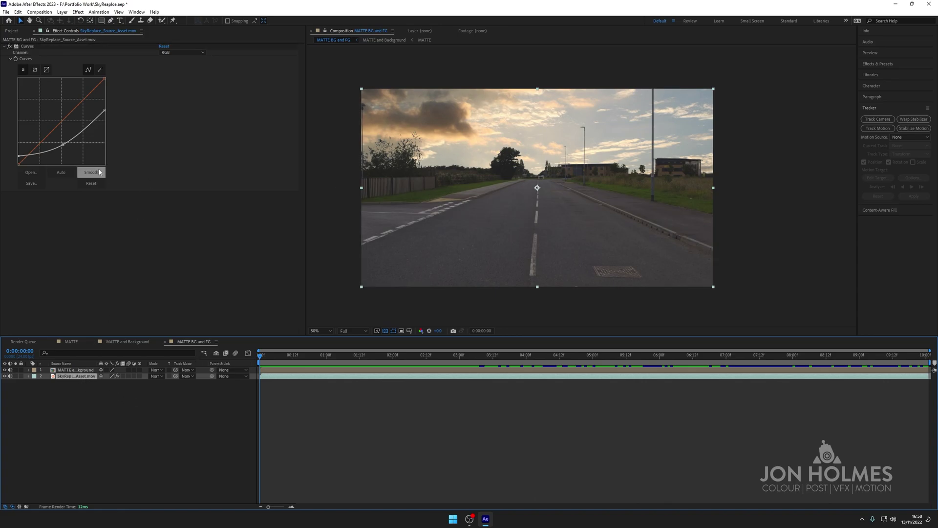
{"action": "left_click", "coordinate": [79, 12]}
{"action": "left_click", "coordinate": [86, 29]}
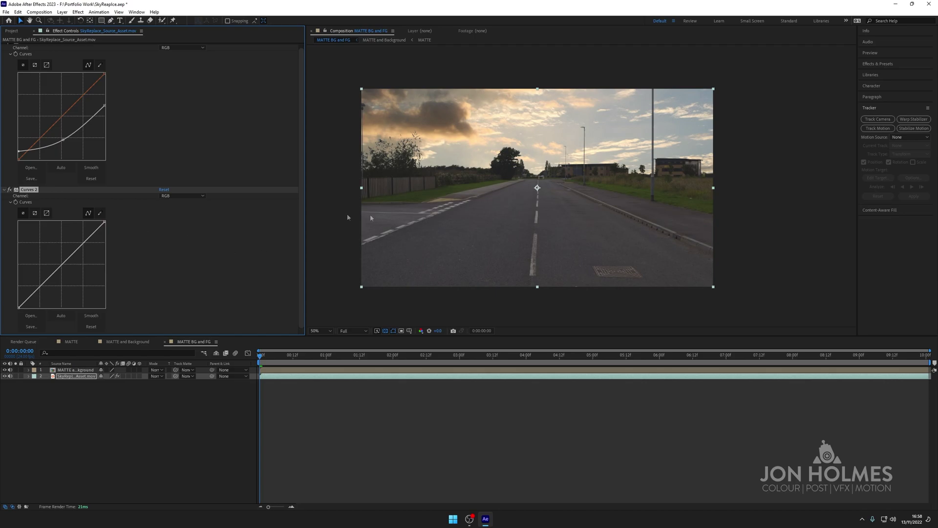
Step: Show the pixel colour read-out and sample the sky's bright areas and the graded road around its centre line
{"action": "left_click", "coordinate": [871, 33]}
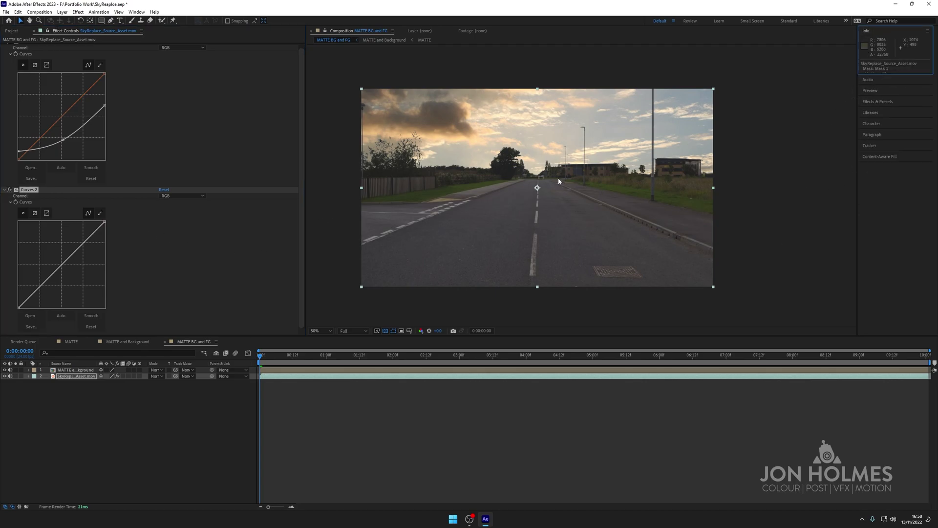
{"action": "scroll", "coordinate": [548, 152], "scroll_direction": "up", "scroll_amount": 1}
{"action": "left_click_drag", "start_coordinate": [475, 124], "coordinate": [697, 221]}
{"action": "scroll", "coordinate": [566, 246], "scroll_direction": "up", "scroll_amount": 1}
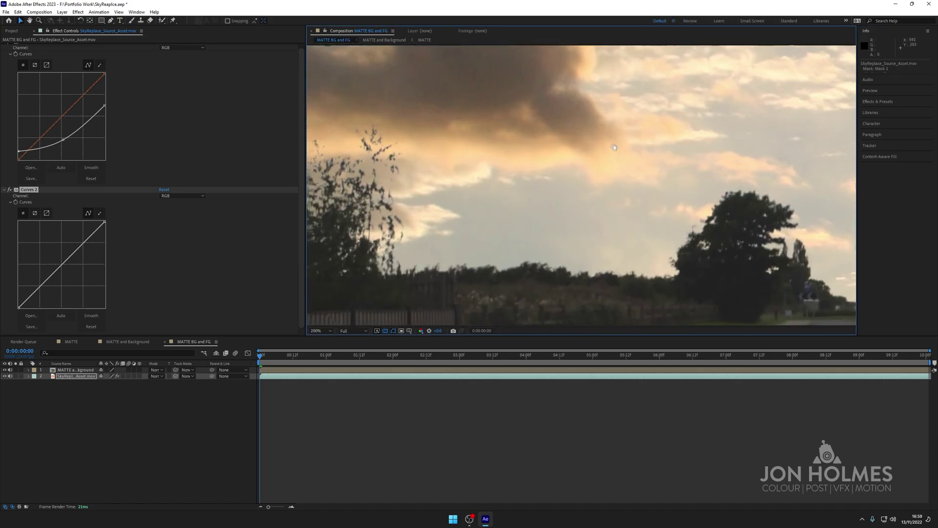
{"action": "key", "text": "v"}
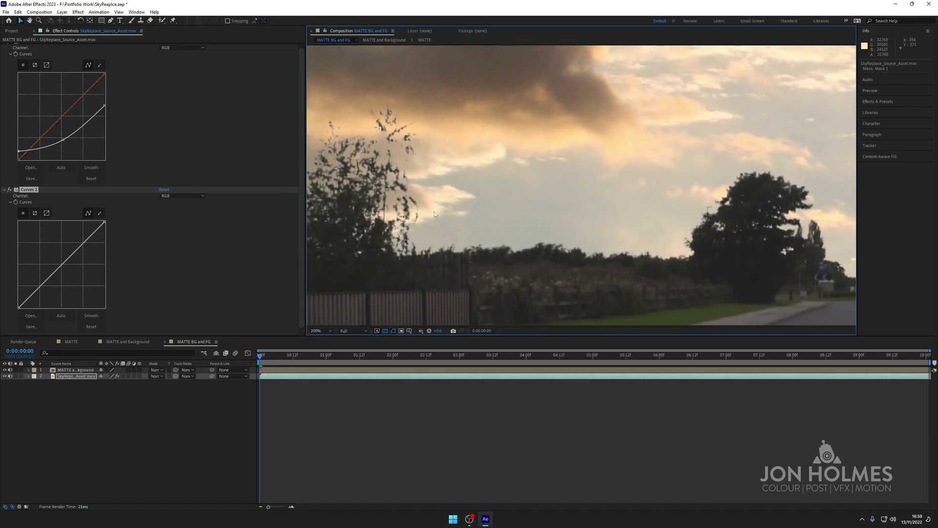
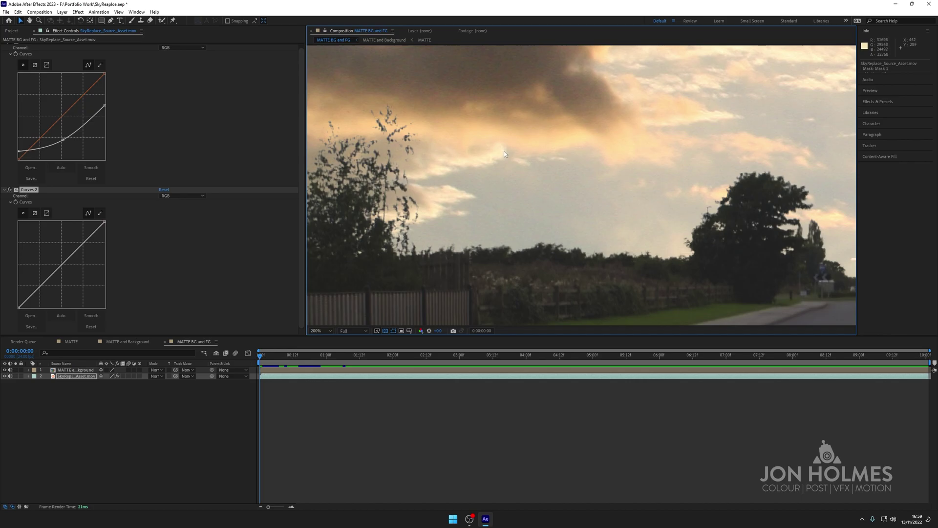
{"action": "scroll", "coordinate": [500, 151], "scroll_direction": "down", "scroll_amount": 2}
{"action": "left_click_drag", "start_coordinate": [652, 230], "coordinate": [640, 260]}
{"action": "scroll", "coordinate": [580, 184], "scroll_direction": "up", "scroll_amount": 2}
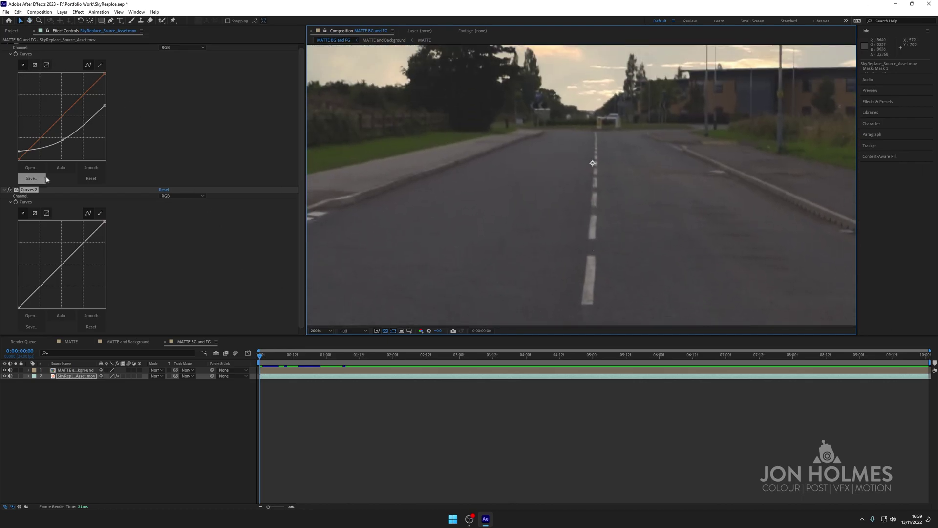
Step: Switch off the first Curves effect, sample the ungraded white road markings and tarmac, and switch the effect back on
{"action": "scroll", "coordinate": [68, 149], "scroll_direction": "up", "scroll_amount": 1}
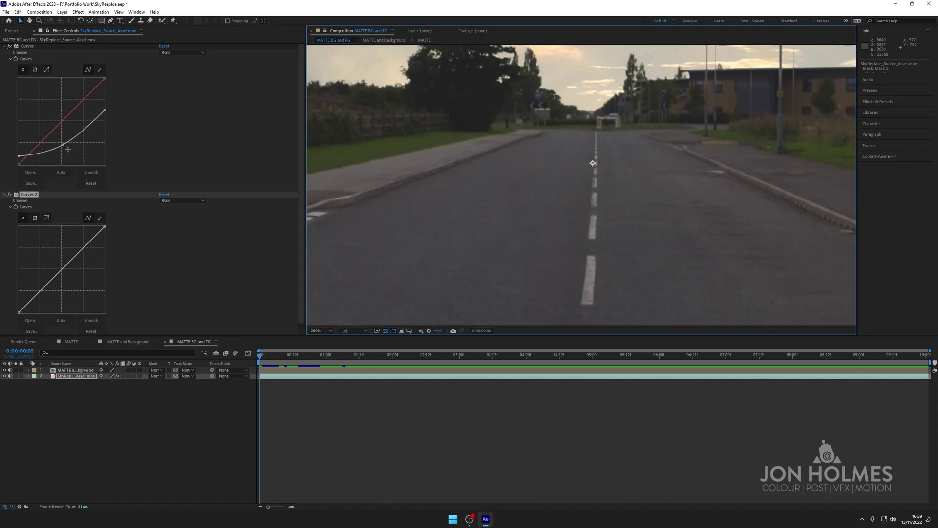
{"action": "left_click", "coordinate": [9, 46]}
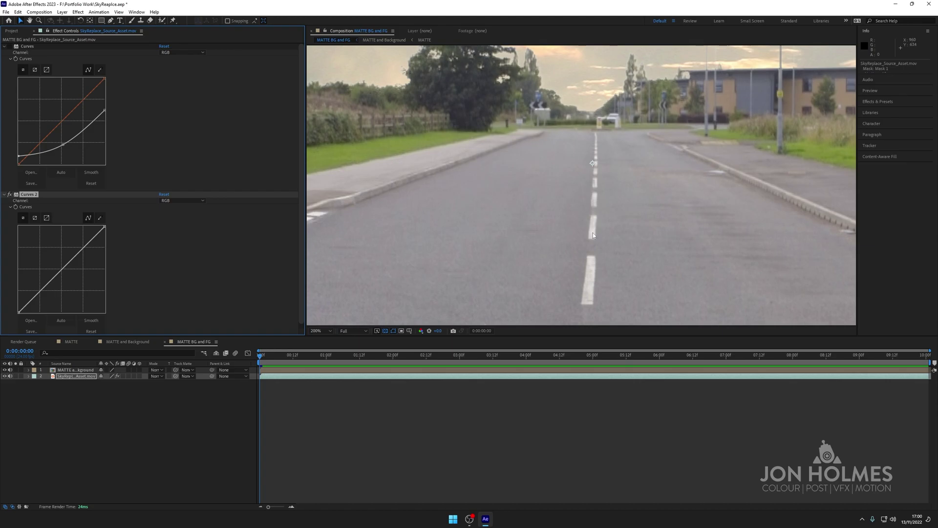
{"action": "left_click", "coordinate": [594, 271]}
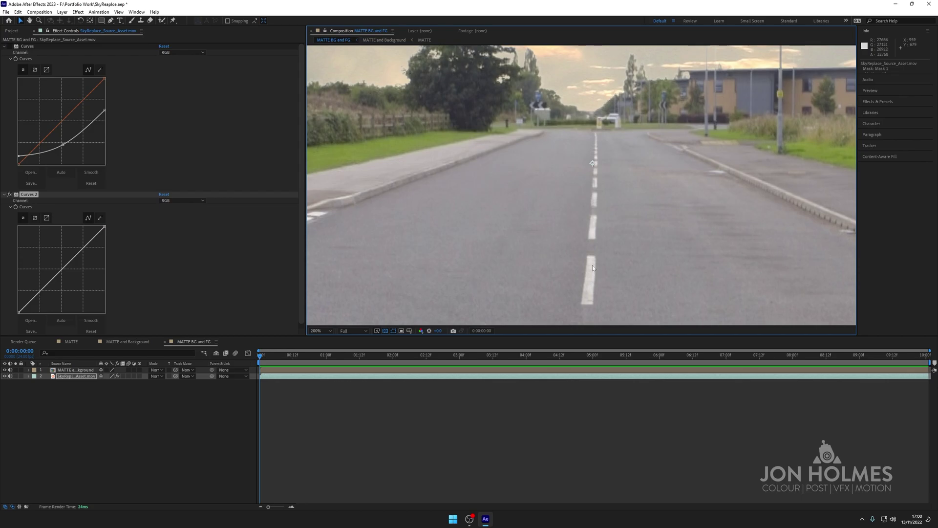
{"action": "scroll", "coordinate": [592, 265], "scroll_direction": "down", "scroll_amount": 2}
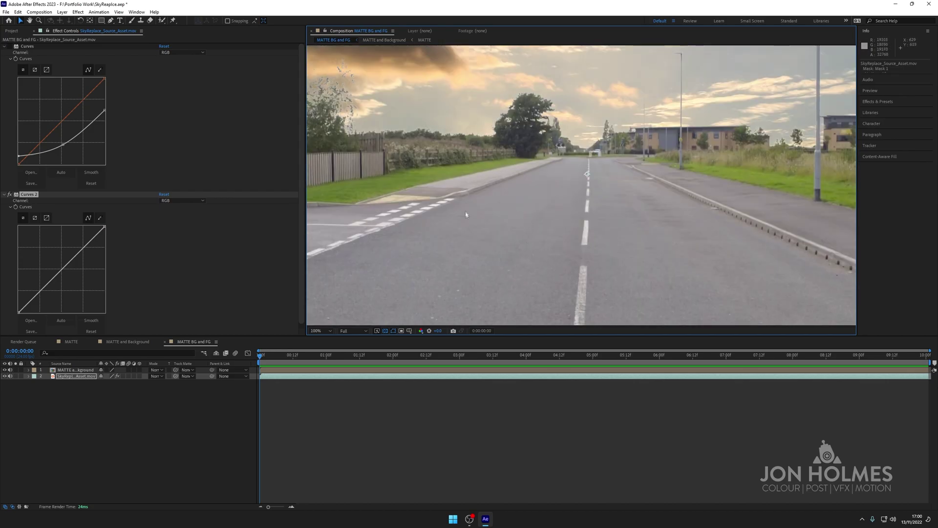
{"action": "scroll", "coordinate": [476, 223], "scroll_direction": "down", "scroll_amount": 1}
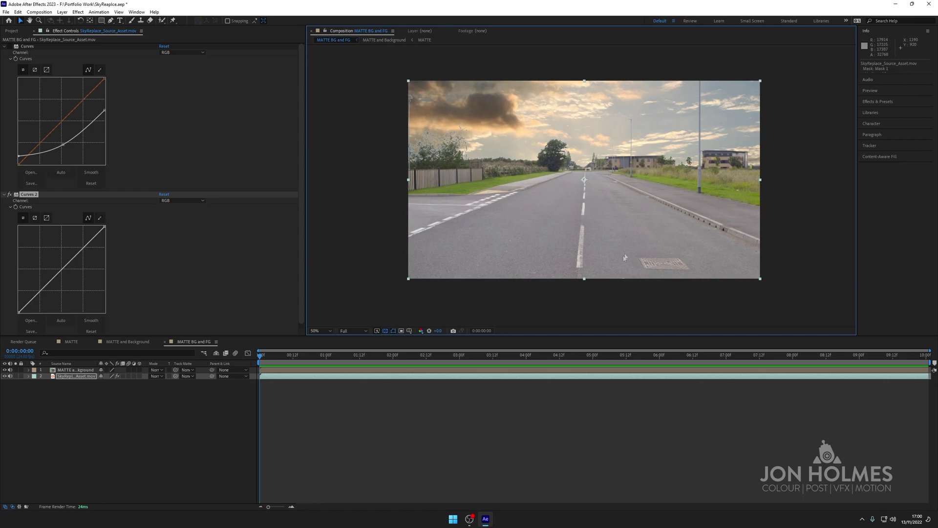
{"action": "scroll", "coordinate": [618, 249], "scroll_direction": "up", "scroll_amount": 1}
{"action": "scroll", "coordinate": [627, 277], "scroll_direction": "down", "scroll_amount": 1}
{"action": "left_click", "coordinate": [10, 46]}
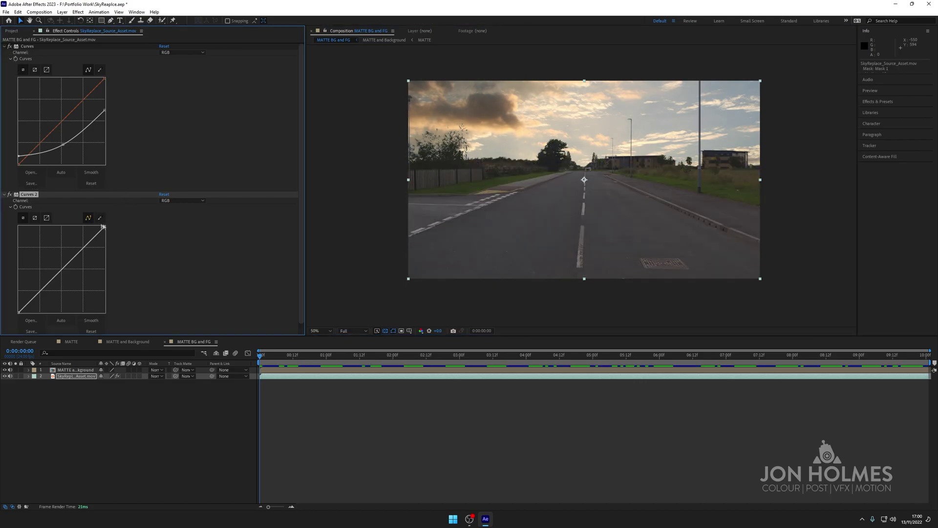
Step: Lower the highlight end of the Blue channel in the second Curves effect to warm the foreground
{"action": "left_click", "coordinate": [170, 200]}
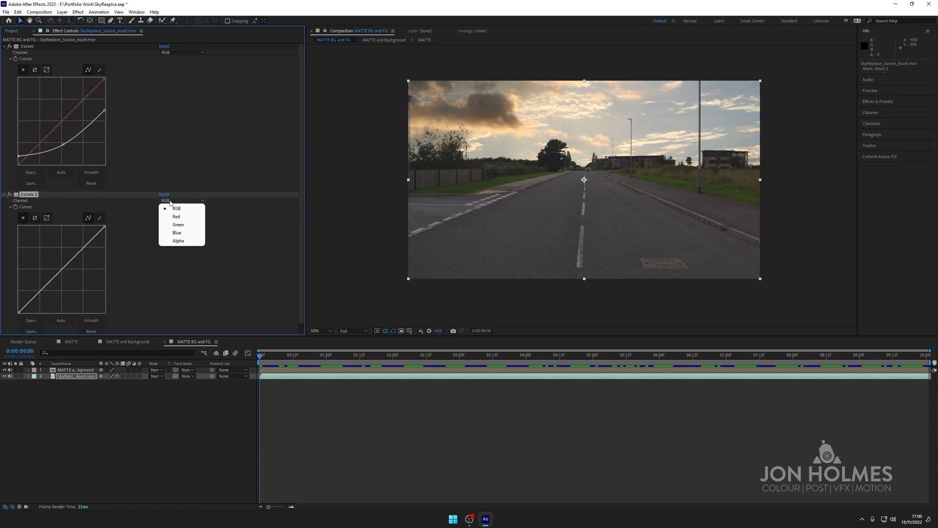
{"action": "left_click", "coordinate": [182, 233]}
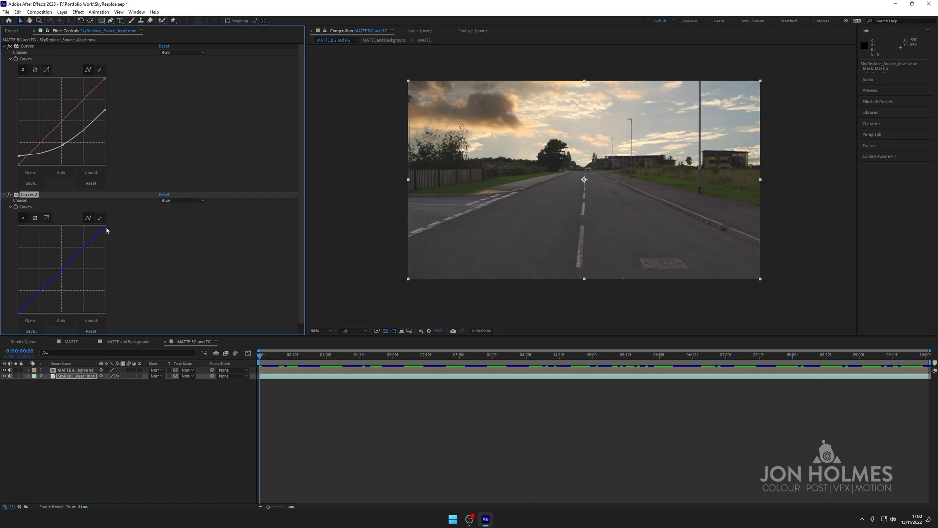
{"action": "left_click_drag", "start_coordinate": [104, 226], "coordinate": [105, 238]}
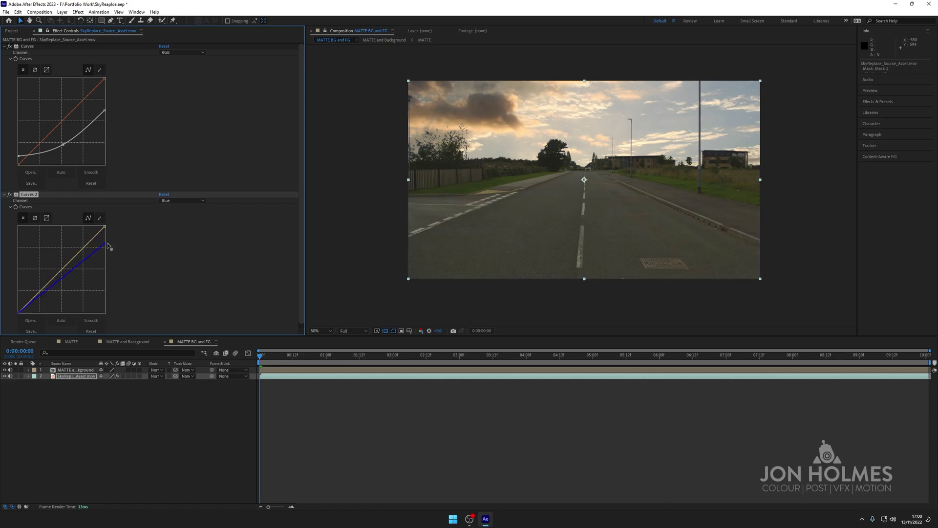
Step: Lower the highlight end of the Green channel slightly in the second Curves effect
{"action": "left_click", "coordinate": [175, 201]}
{"action": "left_click", "coordinate": [178, 226]}
{"action": "left_click_drag", "start_coordinate": [104, 227], "coordinate": [108, 232]}
{"action": "left_click", "coordinate": [105, 243]}
{"action": "scroll", "coordinate": [500, 232], "scroll_direction": "up", "scroll_amount": 1}
{"action": "scroll", "coordinate": [500, 232], "scroll_direction": "down", "scroll_amount": 1}
Step: Collapse both Curves effects and compare the foreground with them switched off and on
{"action": "left_click", "coordinate": [4, 195]}
{"action": "left_click", "coordinate": [5, 46]}
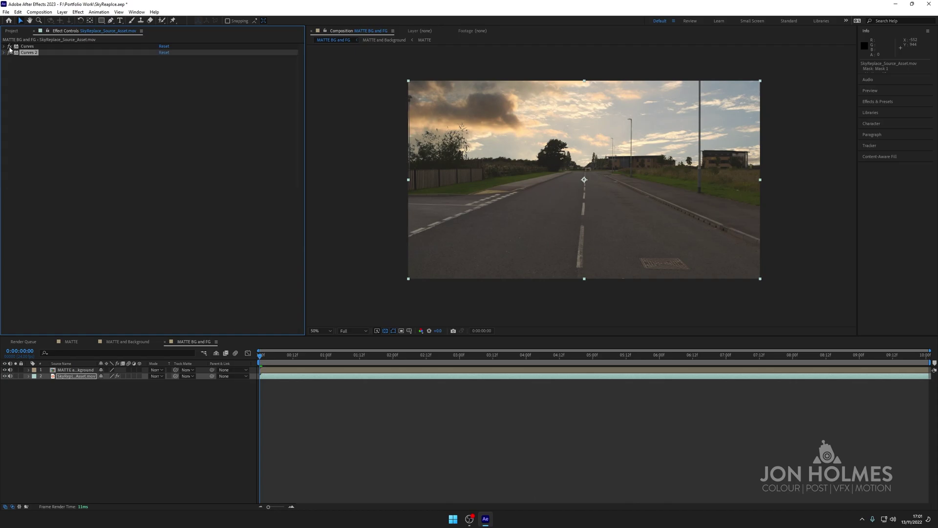
{"action": "left_click", "coordinate": [10, 53]}
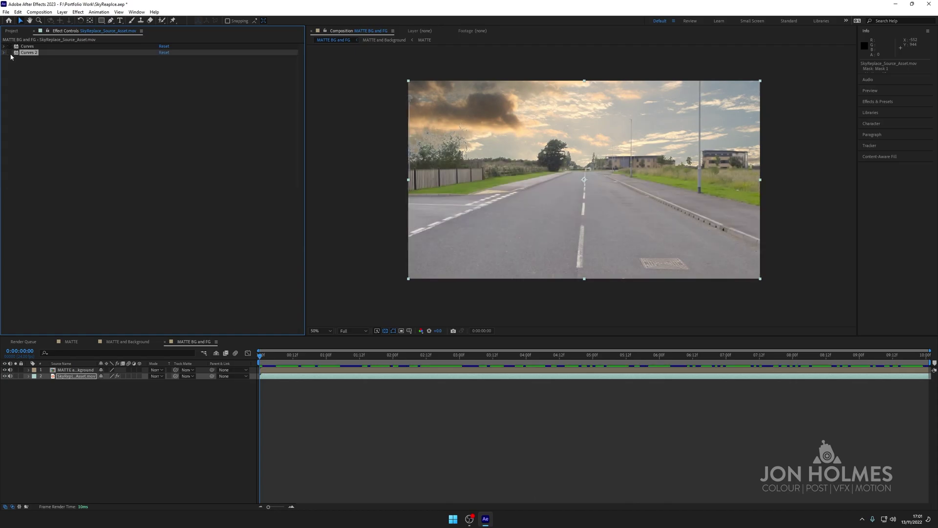
{"action": "left_click_drag", "start_coordinate": [11, 53], "coordinate": [12, 45]}
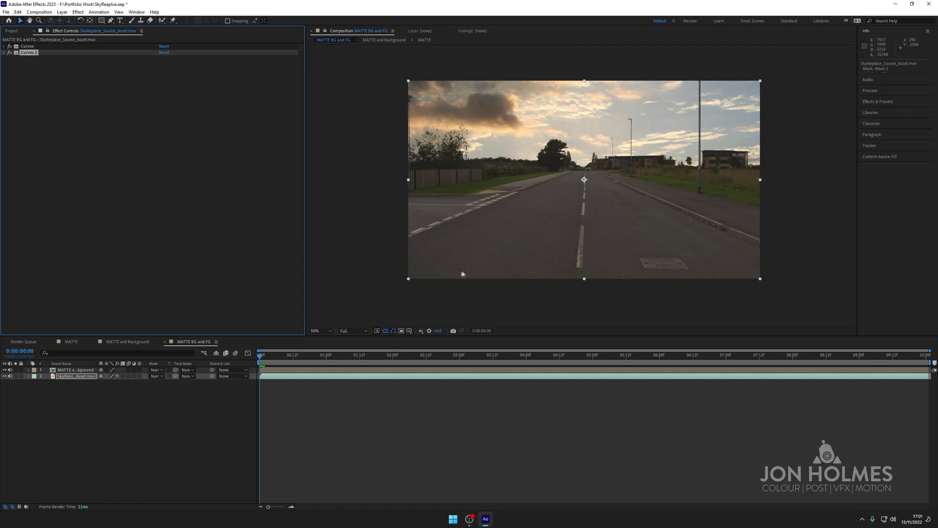
Step: Inspect the graded trees, fence and road against the sky up close, and fit the whole frame in the viewer
{"action": "key", "text": "period"}
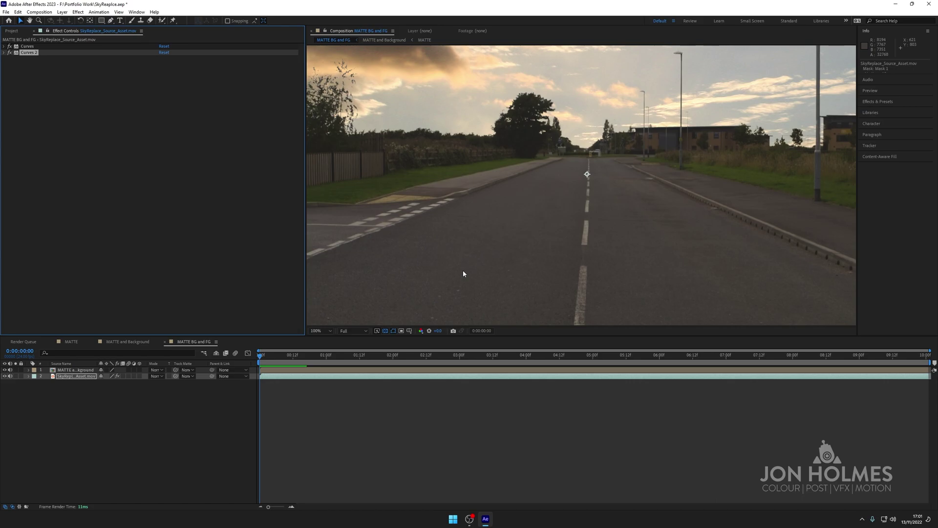
{"action": "key", "text": "comma"}
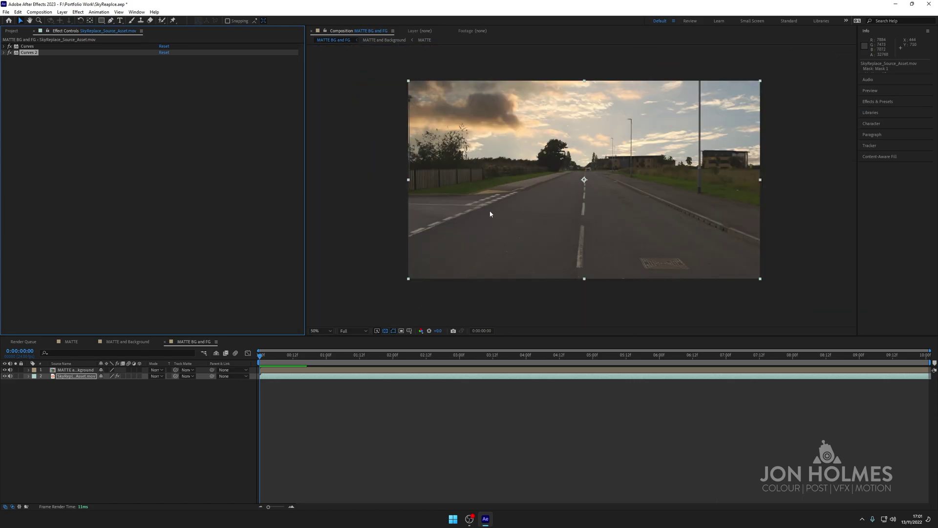
{"action": "key", "text": "period"}
{"action": "left_click_drag", "start_coordinate": [480, 159], "coordinate": [665, 218]}
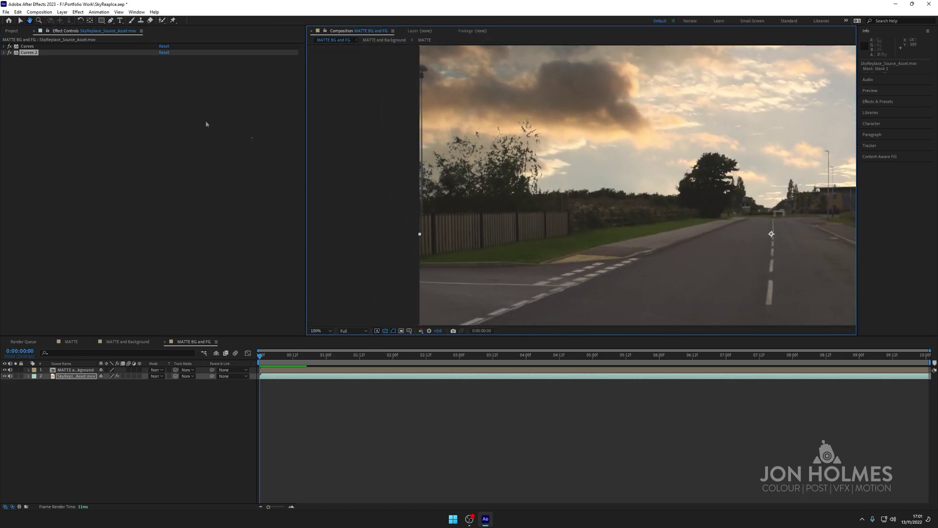
{"action": "left_click_drag", "start_coordinate": [584, 245], "coordinate": [508, 255]}
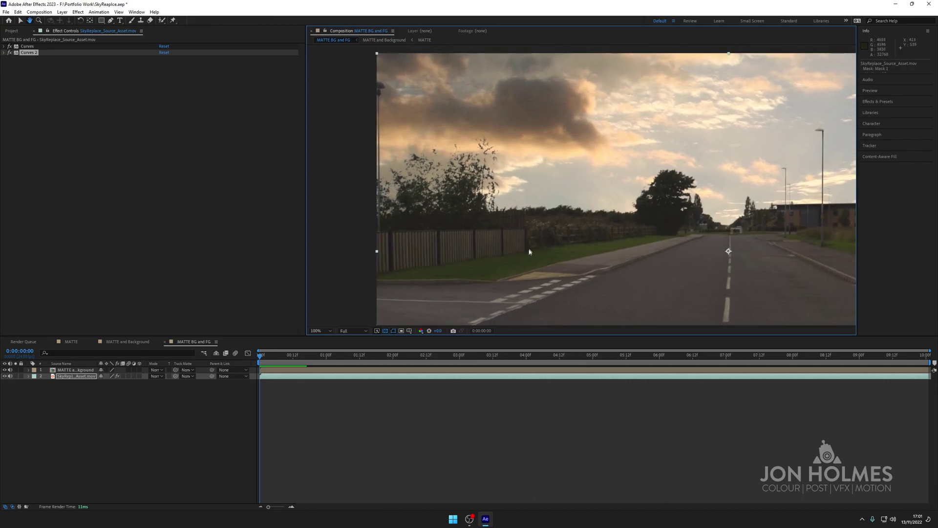
{"action": "left_click_drag", "start_coordinate": [609, 234], "coordinate": [549, 211]}
{"action": "scroll", "coordinate": [549, 210], "scroll_direction": "up", "scroll_amount": 1}
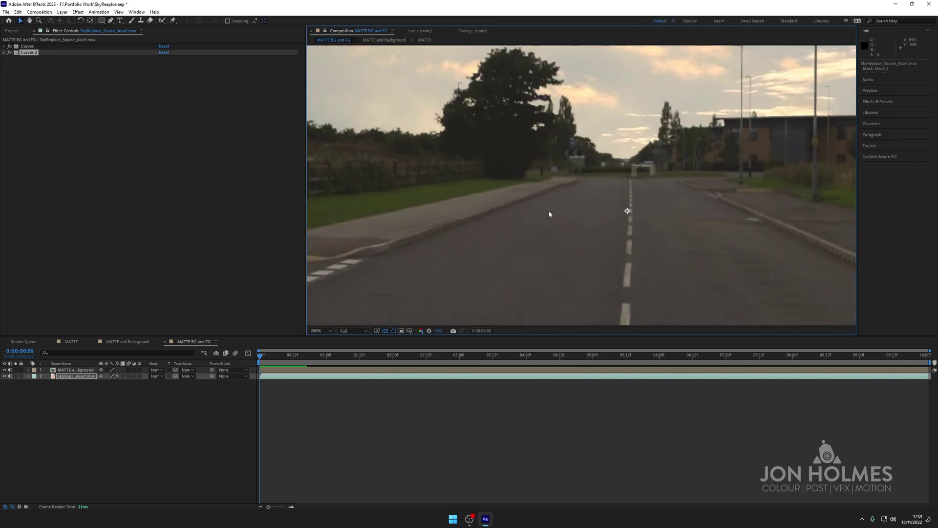
{"action": "scroll", "coordinate": [509, 207], "scroll_direction": "down", "scroll_amount": 4}
{"action": "key", "text": "period"}
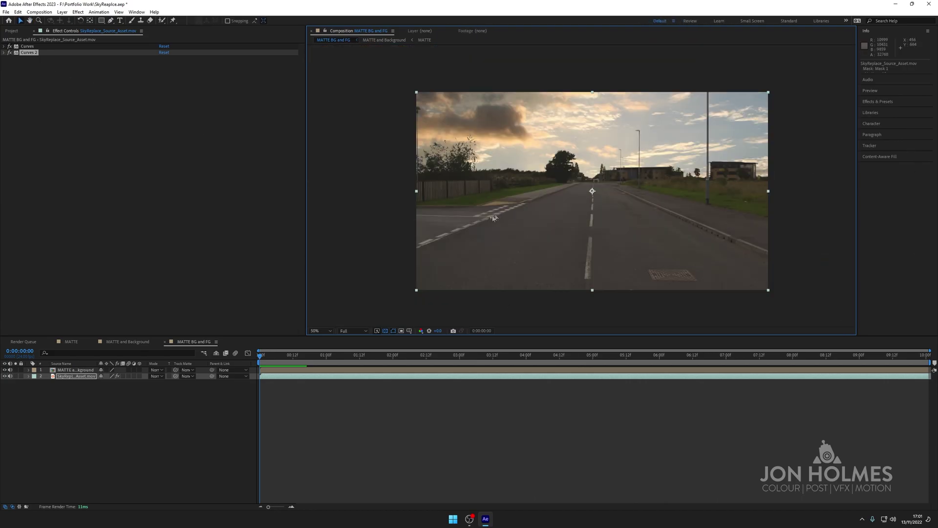
{"action": "left_click", "coordinate": [322, 330]}
{"action": "left_click", "coordinate": [336, 345]}
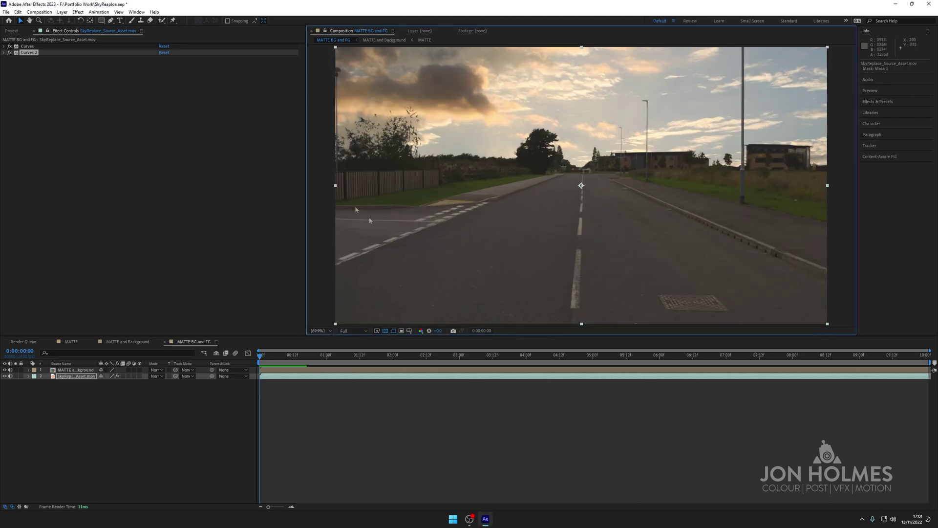
Step: Locate the MATTE composition among the project items and examine the edges of the tree beside the fence against the sky
{"action": "left_click", "coordinate": [9, 31]}
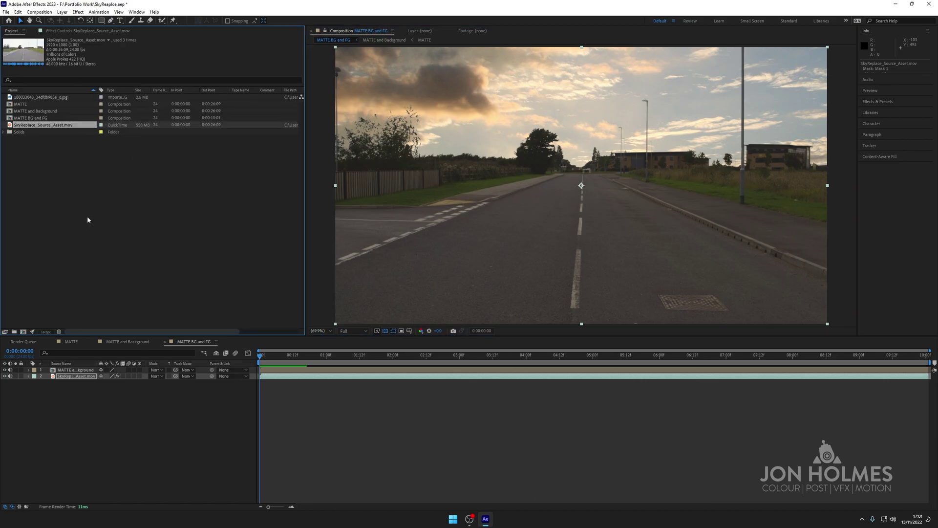
{"action": "left_click", "coordinate": [30, 105]}
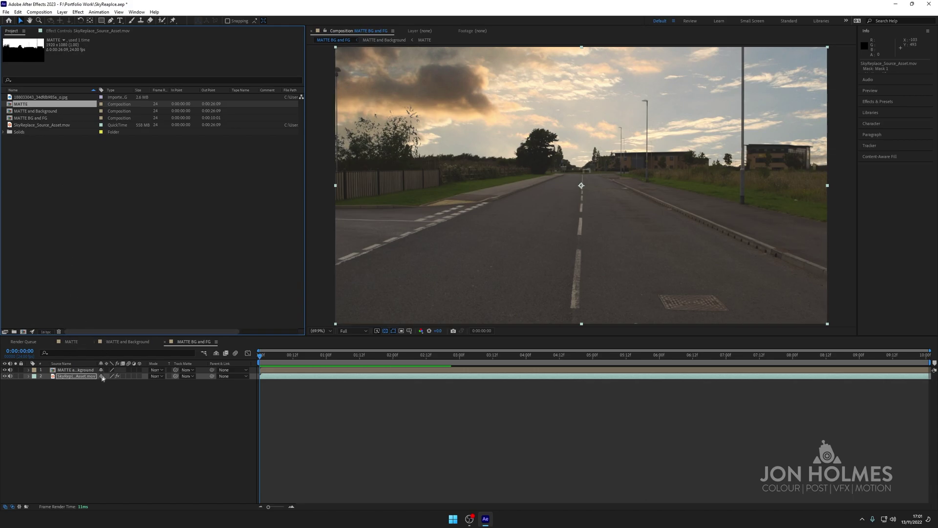
{"action": "key", "text": "slash"}
{"action": "scroll", "coordinate": [418, 172], "scroll_direction": "up", "scroll_amount": 4}
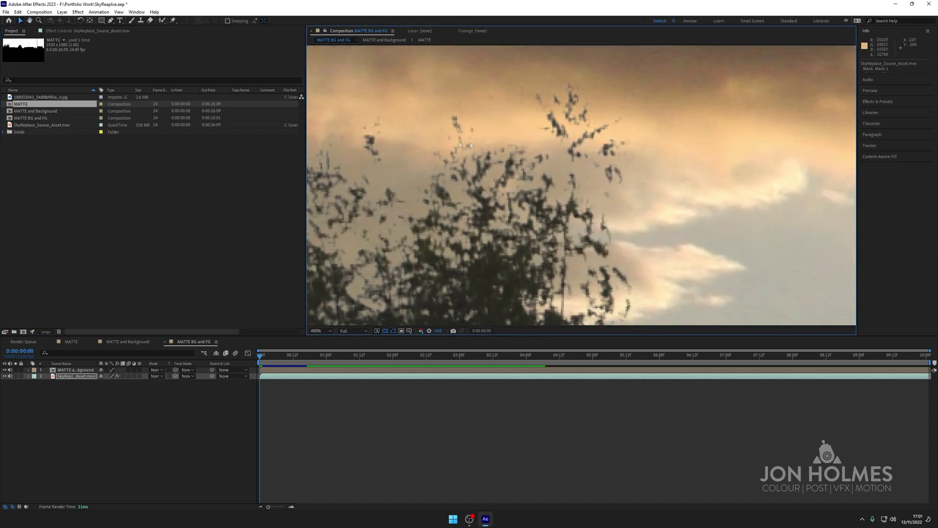
{"action": "scroll", "coordinate": [586, 147], "scroll_direction": "down", "scroll_amount": 2}
{"action": "left_click_drag", "start_coordinate": [600, 119], "coordinate": [507, 178]}
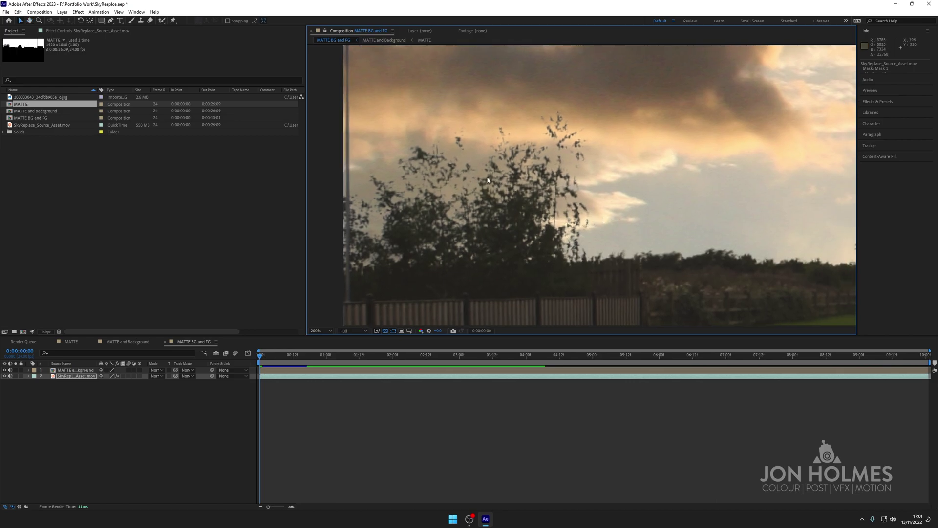
{"action": "scroll", "coordinate": [489, 180], "scroll_direction": "up", "scroll_amount": 2}
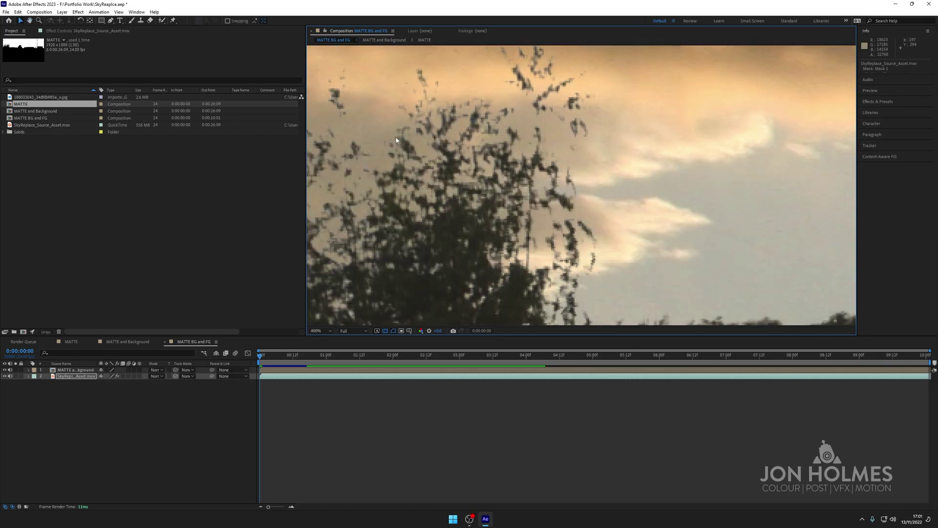
{"action": "scroll", "coordinate": [397, 138], "scroll_direction": "down", "scroll_amount": 2}
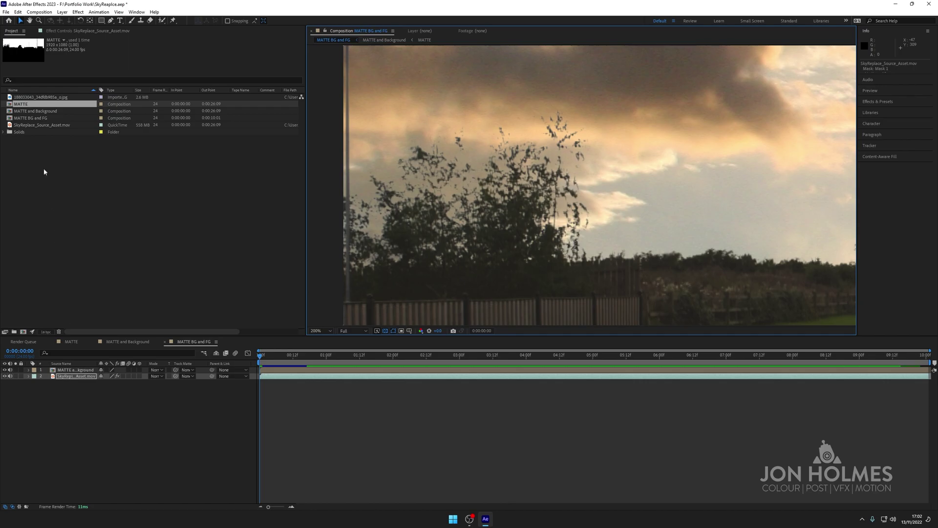
Step: Insert the MATTE composition between the sky composite and the source footage, with its blending mode set to Silhouette Luma
{"action": "left_click_drag", "start_coordinate": [28, 108], "coordinate": [62, 375]}
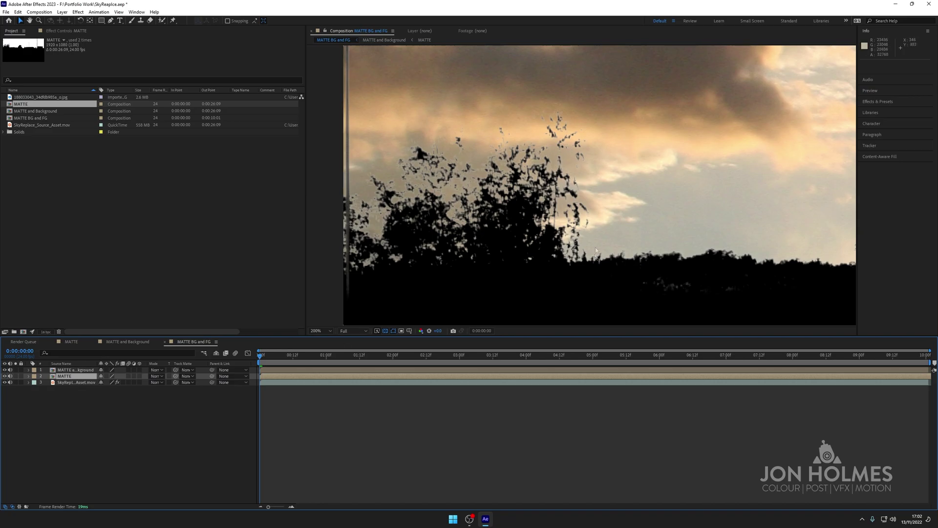
{"action": "left_click", "coordinate": [160, 377]}
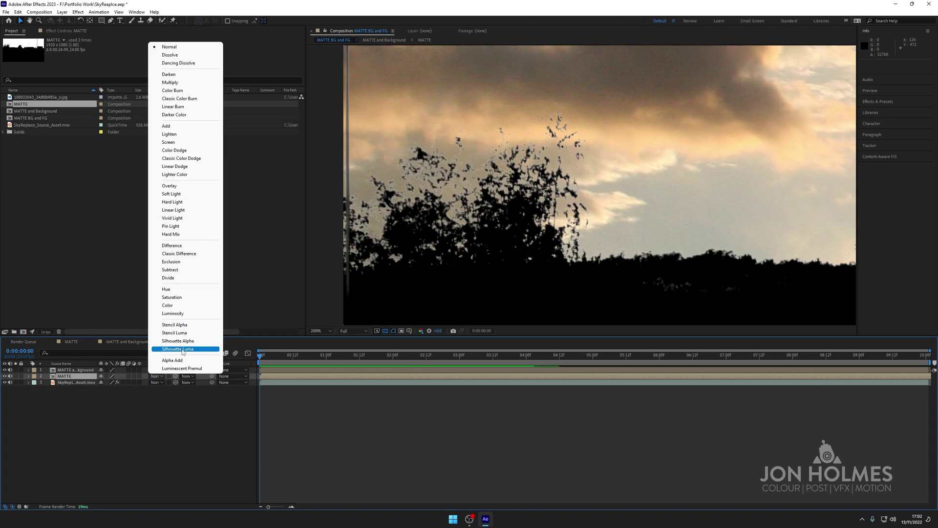
{"action": "left_click", "coordinate": [182, 349]}
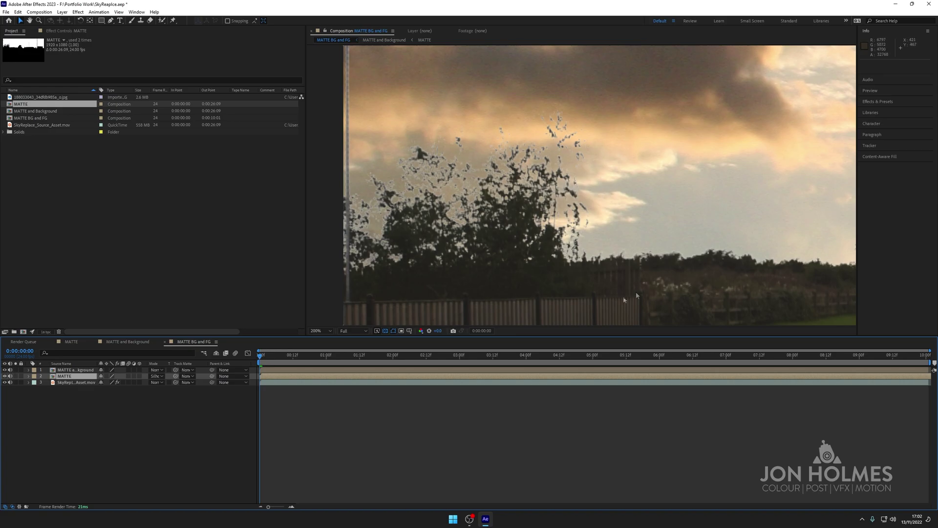
Step: Examine the edges around the tree's leaves up close against the transparency grid
{"action": "left_click", "coordinate": [385, 332]}
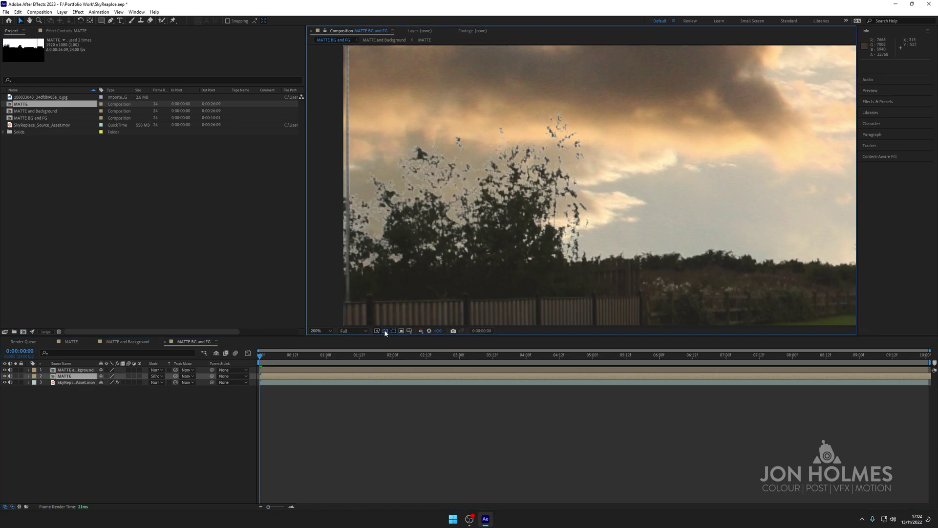
{"action": "scroll", "coordinate": [463, 184], "scroll_direction": "up", "scroll_amount": 3}
{"action": "mouse_move", "coordinate": [463, 184]}
{"action": "left_mouse_down"}
{"action": "mouse_move", "coordinate": [676, 208]}
{"action": "mouse_move", "coordinate": [687, 225]}
{"action": "left_mouse_up"}
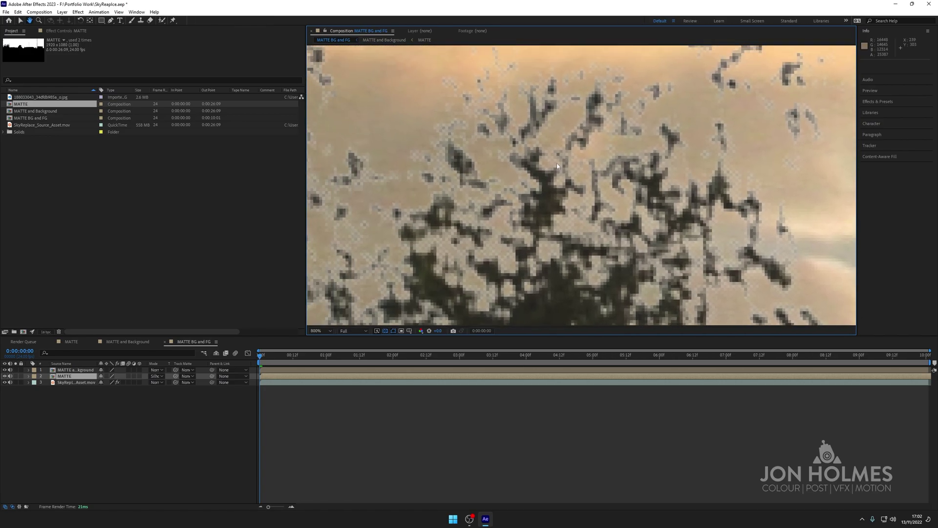
Step: Check the tree's highest leaves against the transparency grid and hide the grid
{"action": "left_click_drag", "start_coordinate": [555, 156], "coordinate": [629, 237]}
{"action": "scroll", "coordinate": [583, 182], "scroll_direction": "up", "scroll_amount": 1}
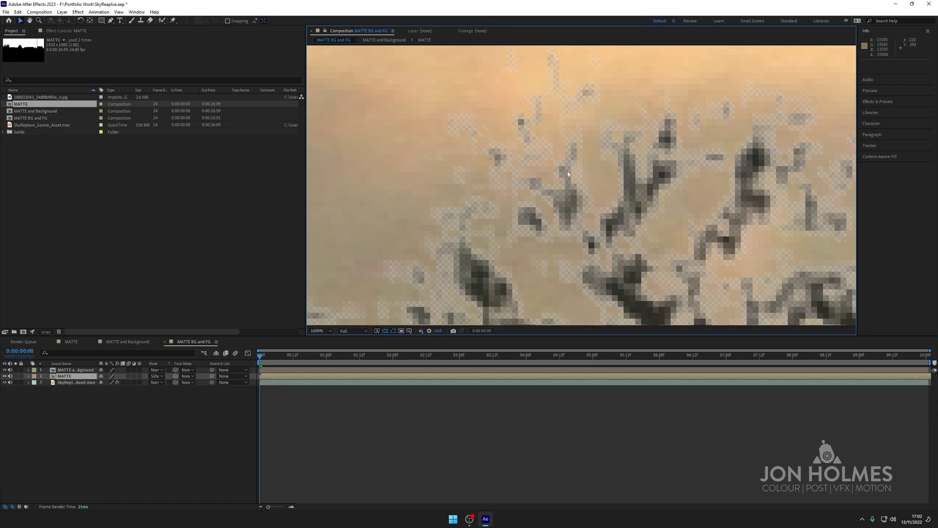
{"action": "scroll", "coordinate": [573, 144], "scroll_direction": "down", "scroll_amount": 2}
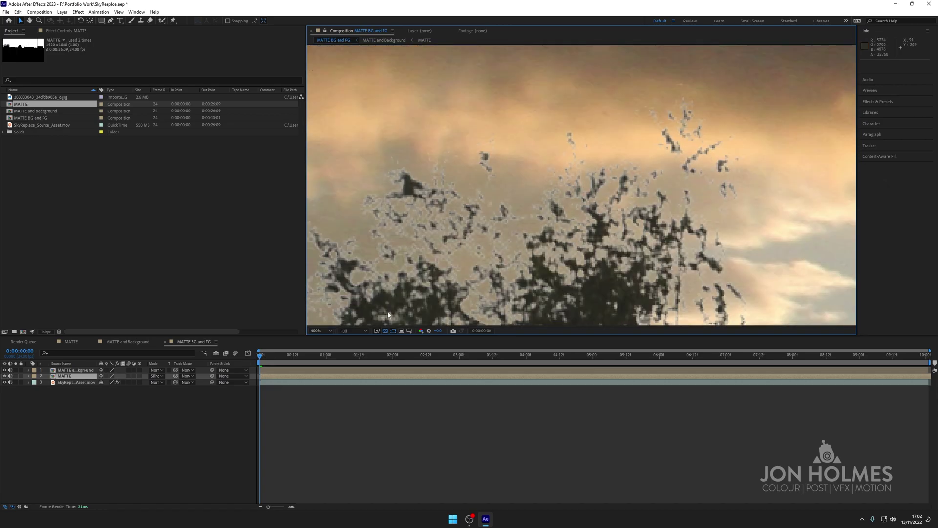
{"action": "left_click", "coordinate": [385, 331]}
Step: Examine the edges of the trees, hedge and fence against the sky without the transparency grid
{"action": "left_click_drag", "start_coordinate": [611, 193], "coordinate": [590, 166]}
{"action": "scroll", "coordinate": [579, 186], "scroll_direction": "down", "scroll_amount": 4}
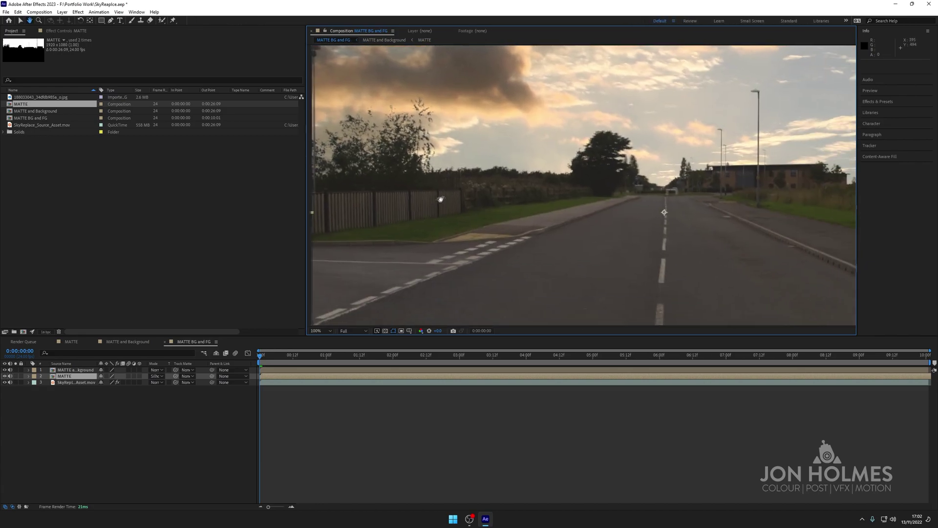
{"action": "key", "text": "v"}
{"action": "scroll", "coordinate": [570, 206], "scroll_direction": "up", "scroll_amount": 1}
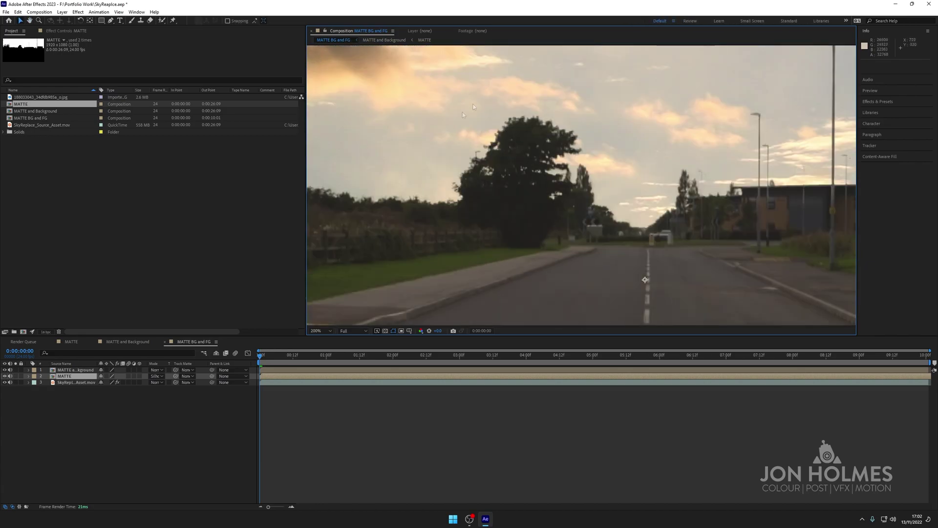
{"action": "scroll", "coordinate": [497, 215], "scroll_direction": "up", "scroll_amount": 1}
{"action": "left_click_drag", "start_coordinate": [494, 204], "coordinate": [608, 204]}
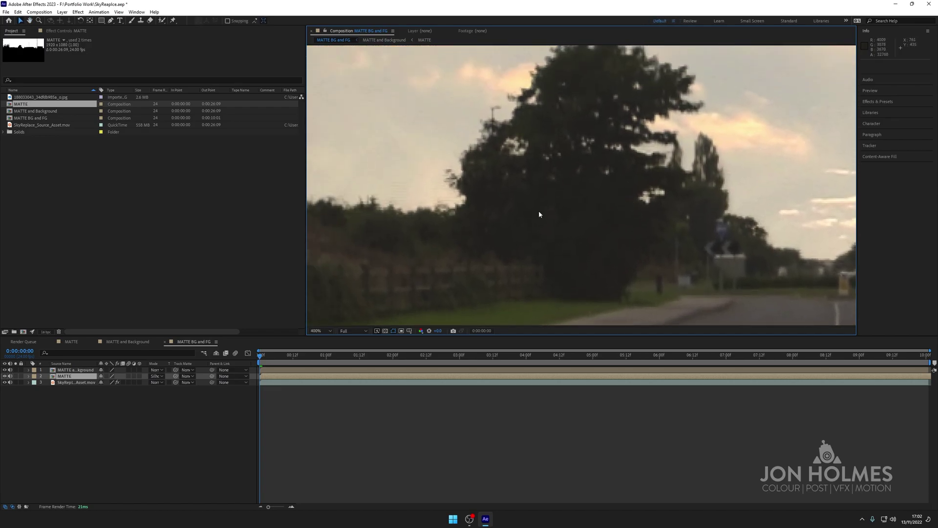
{"action": "left_click_drag", "start_coordinate": [473, 198], "coordinate": [724, 203]}
{"action": "left_click_drag", "start_coordinate": [541, 226], "coordinate": [794, 239]}
{"action": "left_click_drag", "start_coordinate": [425, 199], "coordinate": [698, 245]}
{"action": "left_click_drag", "start_coordinate": [408, 121], "coordinate": [530, 200]}
{"action": "scroll", "coordinate": [522, 192], "scroll_direction": "down", "scroll_amount": 1}
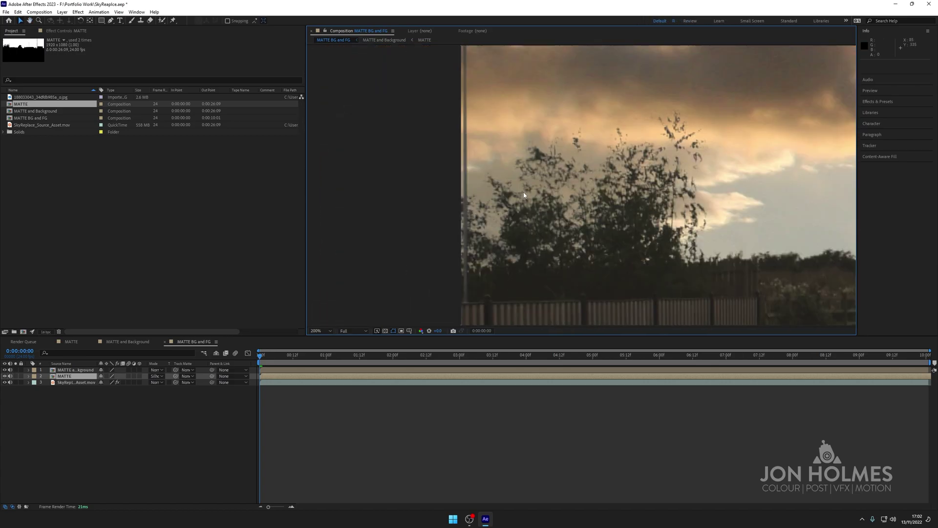
Step: Compare the tree edges with the MATTE layer hidden and shown, and check the hedge and the large roadside tree
{"action": "left_click", "coordinate": [5, 376]}
{"action": "left_click", "coordinate": [4, 377]}
{"action": "left_click", "coordinate": [5, 377]}
{"action": "left_click", "coordinate": [5, 377]}
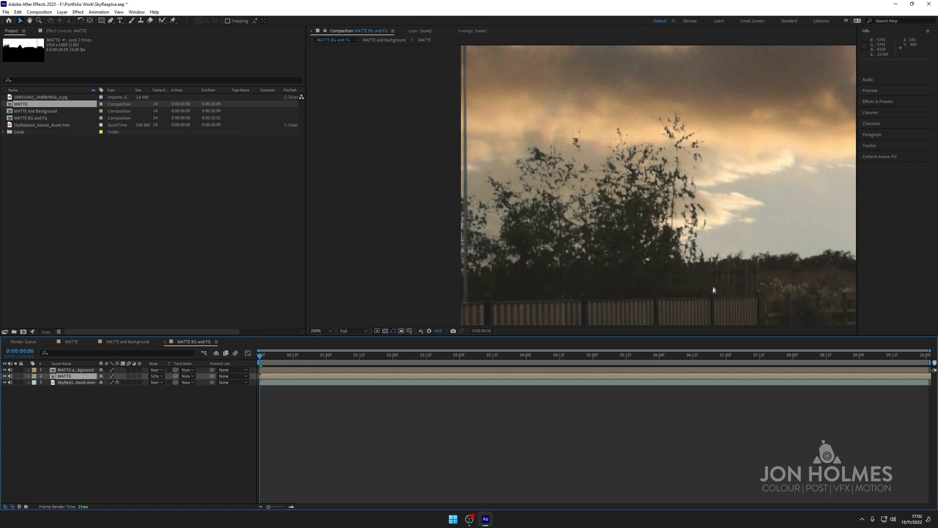
{"action": "key", "text": "h"}
{"action": "left_click_drag", "start_coordinate": [704, 282], "coordinate": [468, 243]}
{"action": "left_click_drag", "start_coordinate": [713, 168], "coordinate": [574, 181]}
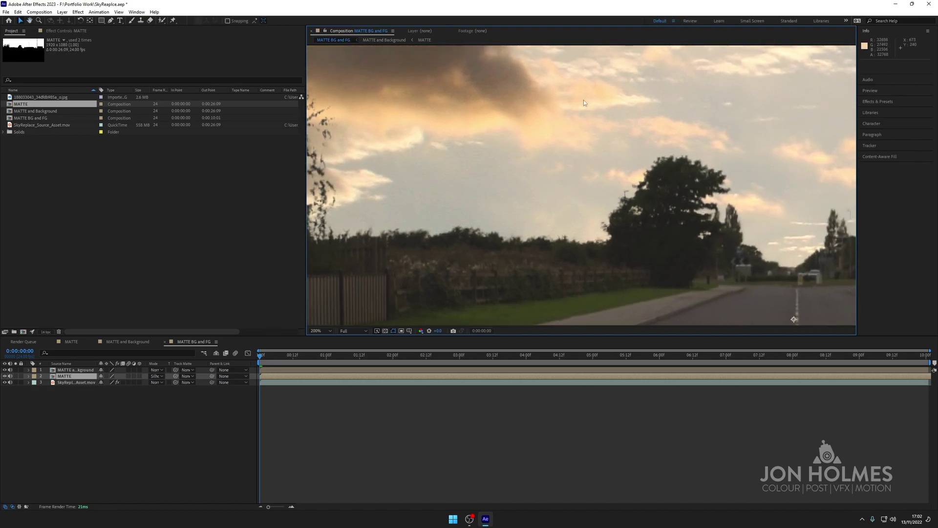
Step: Set the MATTE BG and FG composition's background colour to black and check the edges of the tree by the fence
{"action": "left_click", "coordinate": [39, 12]}
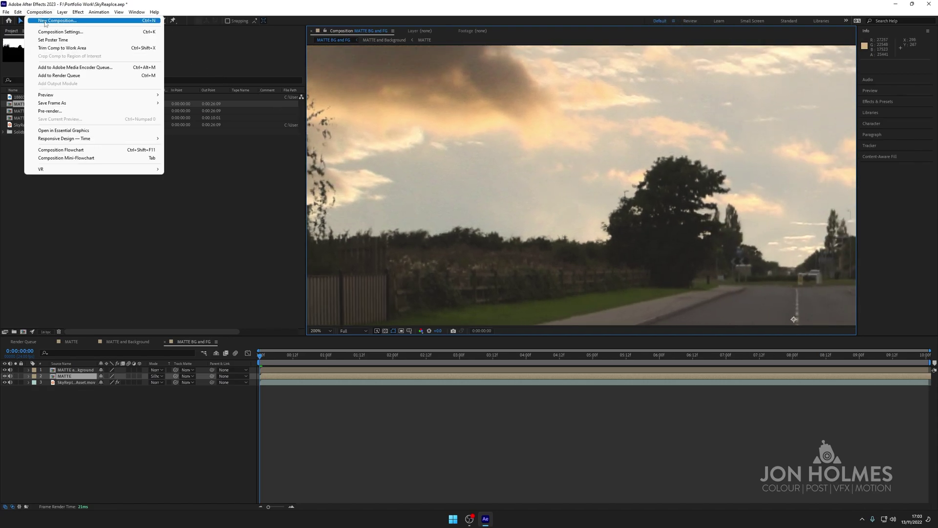
{"action": "left_click", "coordinate": [54, 32]}
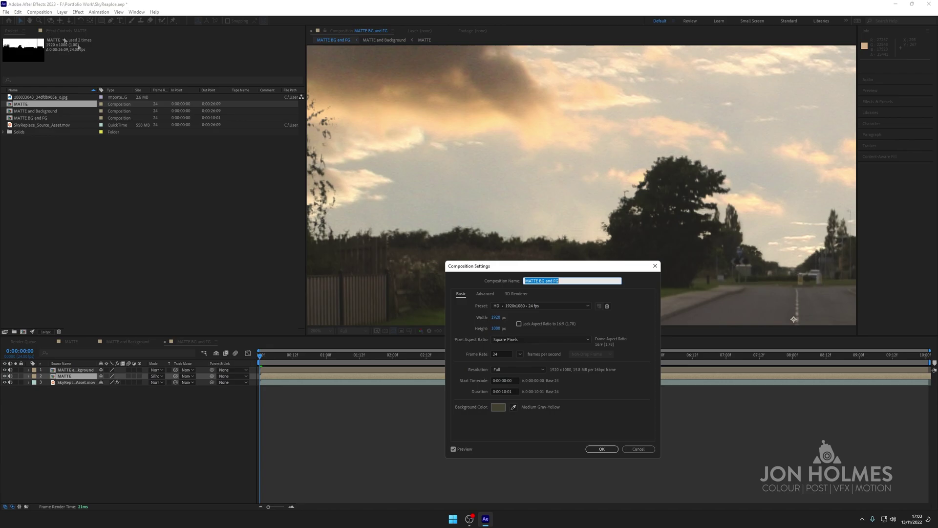
{"action": "left_click", "coordinate": [498, 407]}
{"action": "left_click", "coordinate": [616, 429]}
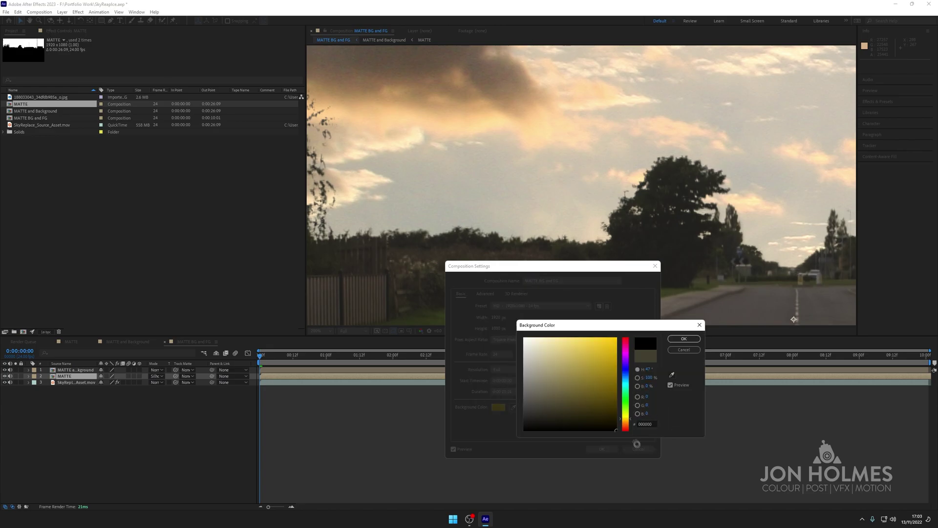
{"action": "left_click", "coordinate": [684, 339]}
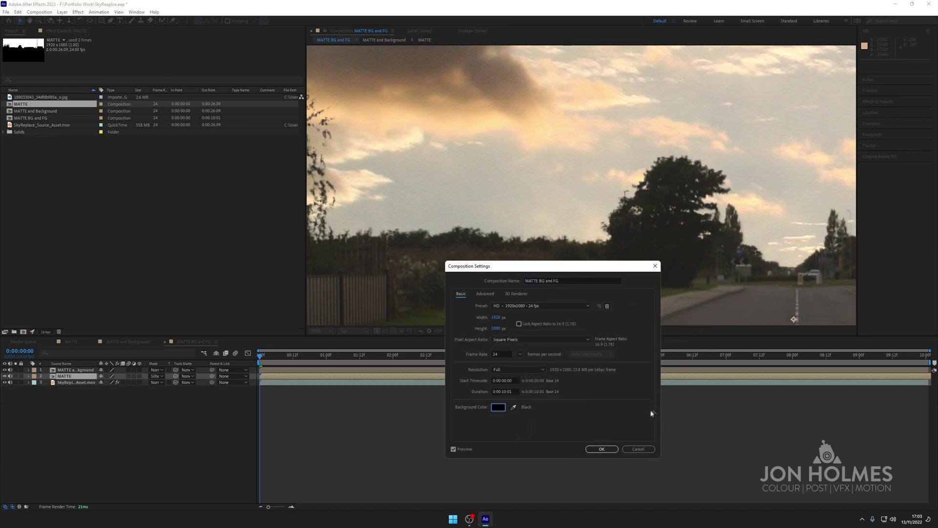
{"action": "left_click", "coordinate": [602, 448]}
{"action": "scroll", "coordinate": [588, 230], "scroll_direction": "up", "scroll_amount": 5}
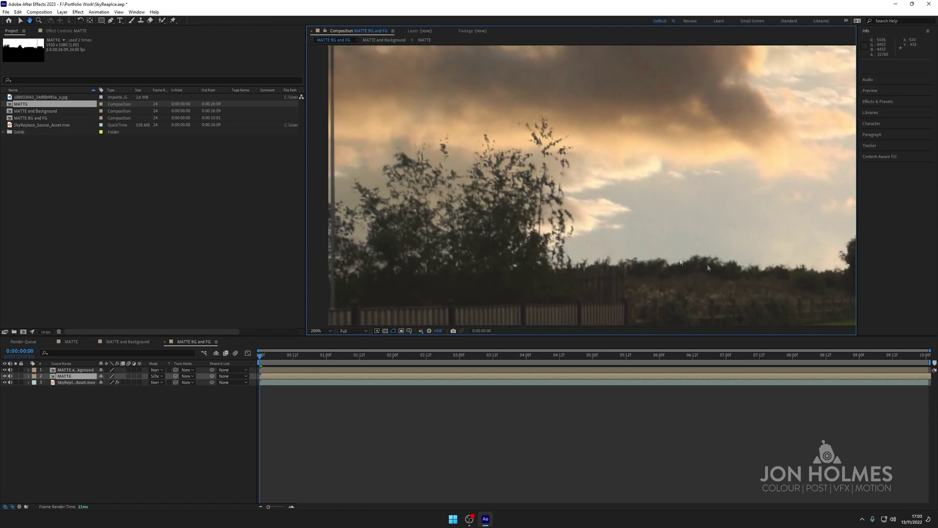
{"action": "key", "text": "v"}
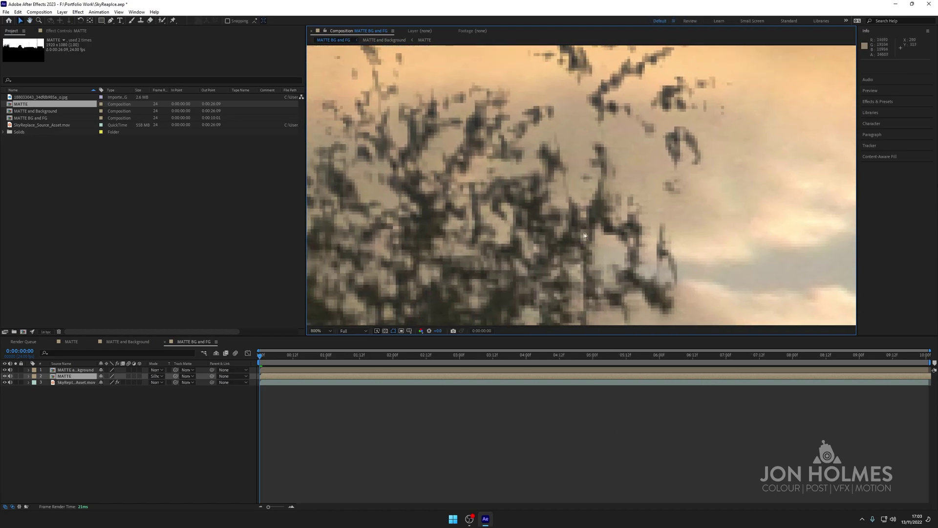
{"action": "scroll", "coordinate": [526, 136], "scroll_direction": "down", "scroll_amount": 5}
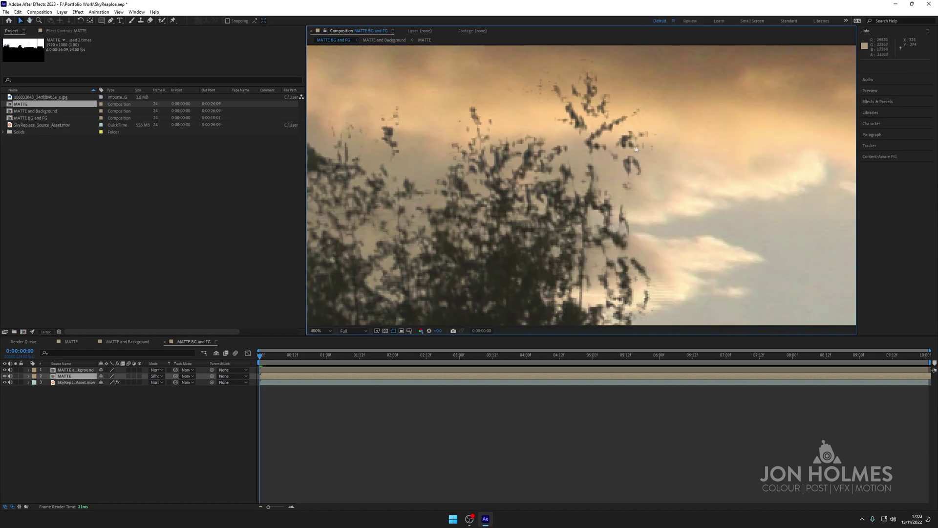
{"action": "left_click_drag", "start_coordinate": [574, 272], "coordinate": [585, 199]}
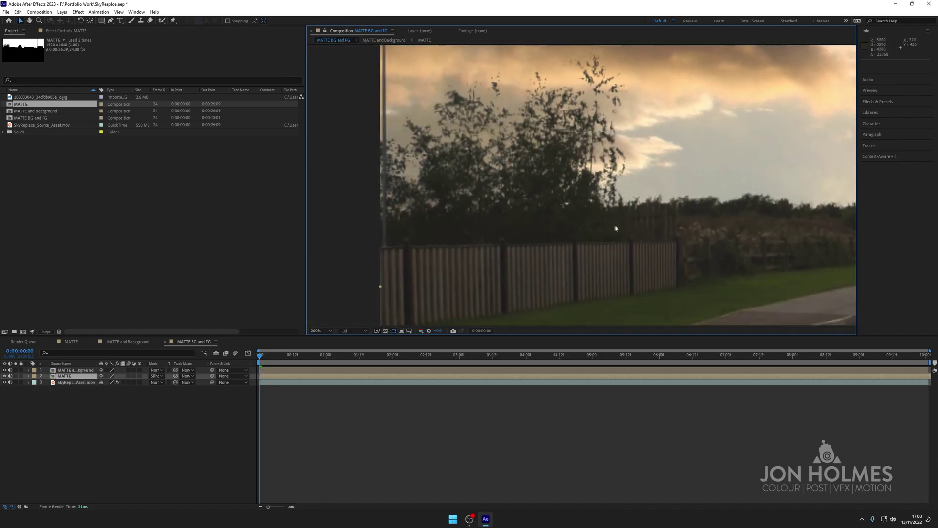
{"action": "left_click_drag", "start_coordinate": [617, 228], "coordinate": [551, 219]}
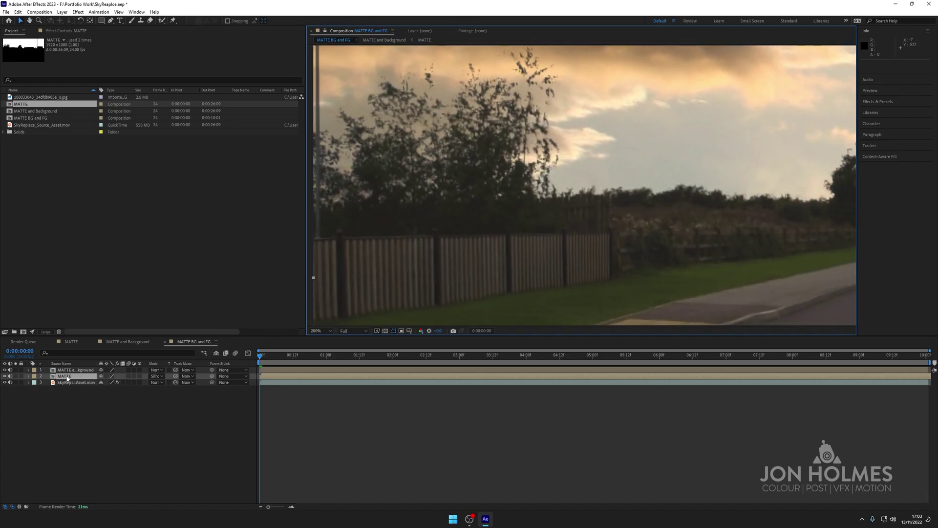
Step: Apply a Gaussian Blur effect to the MATTE layer with Blurriness set to 20
{"action": "left_click", "coordinate": [78, 12]}
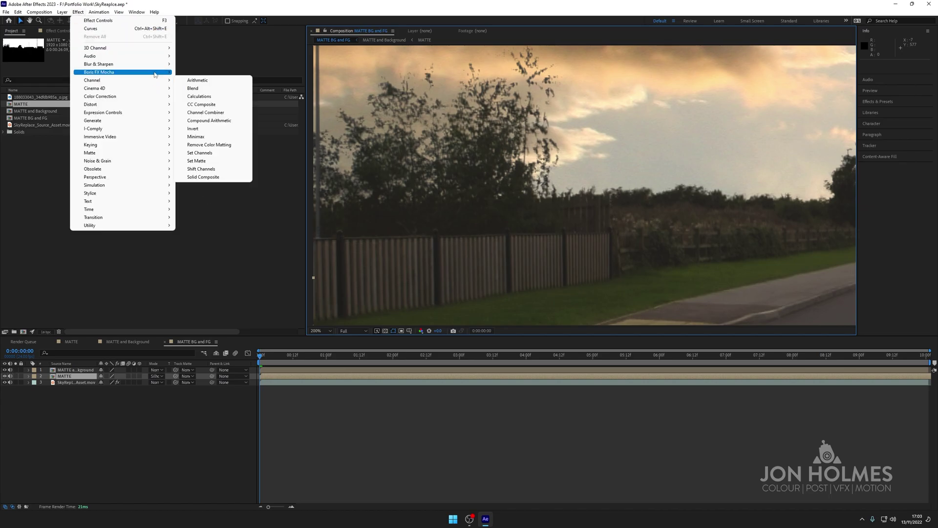
{"action": "mouse_move", "coordinate": [156, 65]}
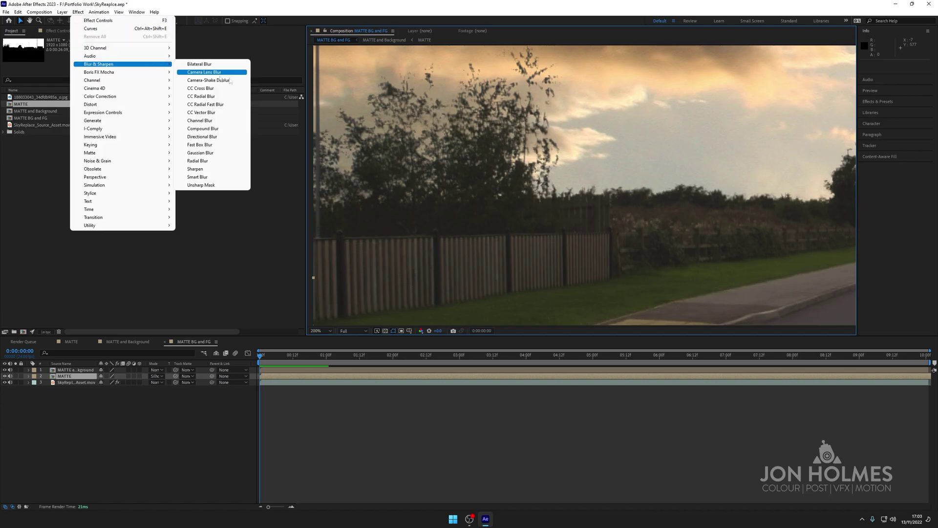
{"action": "left_click", "coordinate": [208, 154]}
{"action": "left_click", "coordinate": [165, 53]}
{"action": "key", "text": "Return"}
{"action": "left_click", "coordinate": [164, 52]}
{"action": "type", "text": "20"}
{"action": "key", "text": "Return"}
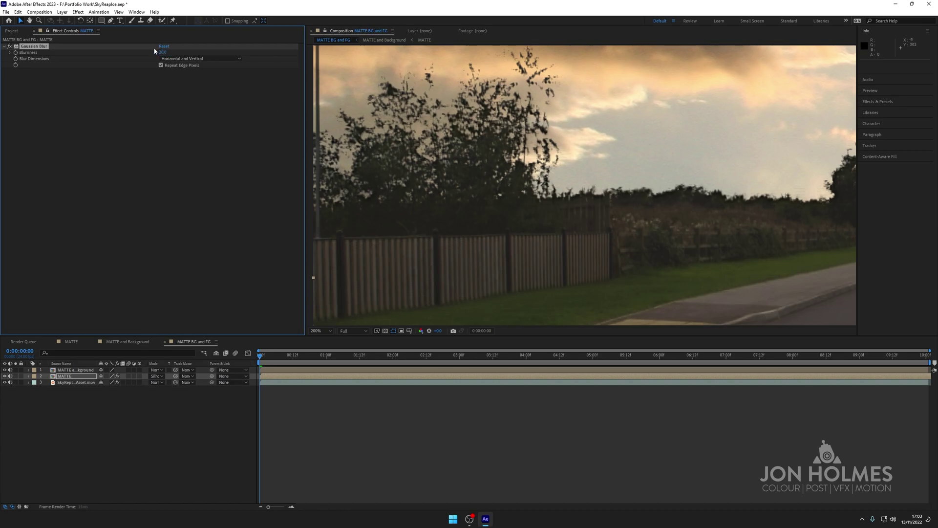
Step: Examine the hedge line and the large roadside tree against the sky with the blurred matte
{"action": "scroll", "coordinate": [659, 287], "scroll_direction": "down", "scroll_amount": 4}
{"action": "scroll", "coordinate": [659, 287], "scroll_direction": "up", "scroll_amount": 7}
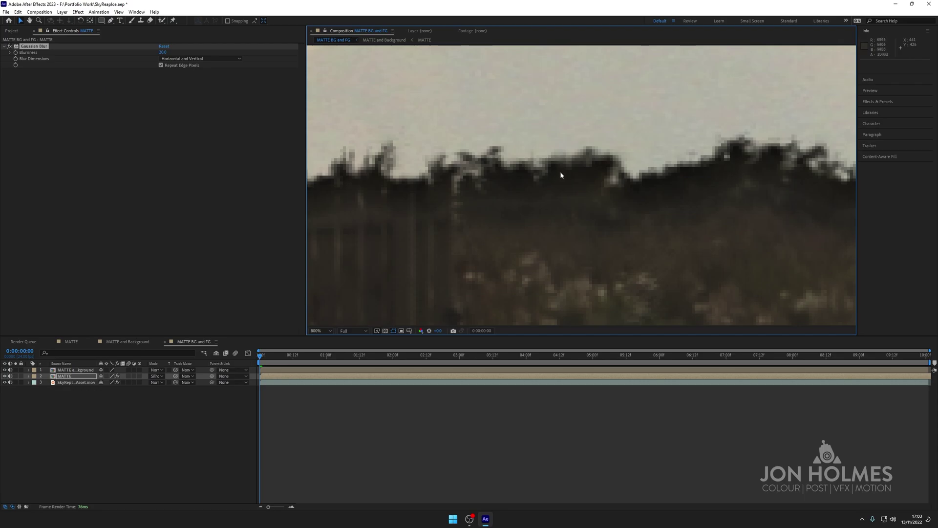
{"action": "scroll", "coordinate": [587, 170], "scroll_direction": "down", "scroll_amount": 2}
{"action": "left_click_drag", "start_coordinate": [708, 208], "coordinate": [423, 257]}
{"action": "left_click_drag", "start_coordinate": [622, 172], "coordinate": [602, 206]}
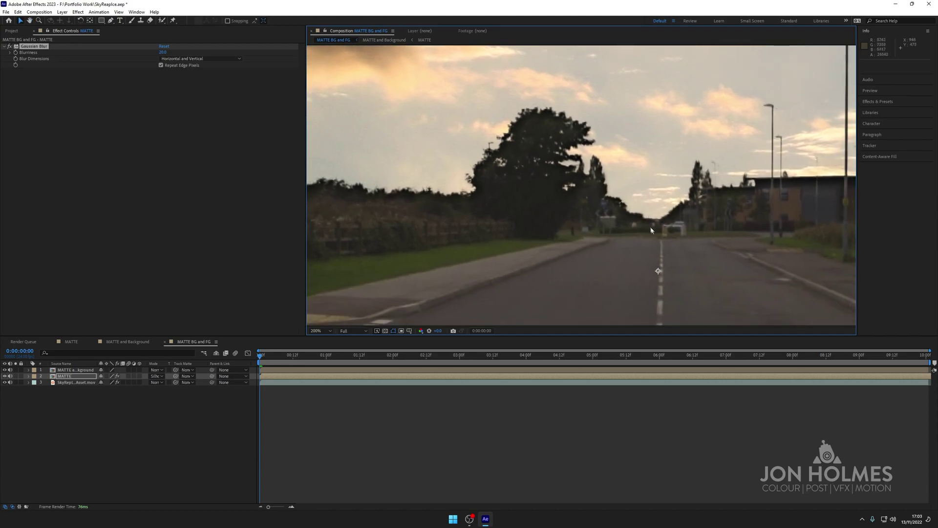
{"action": "scroll", "coordinate": [580, 186], "scroll_direction": "down", "scroll_amount": 2}
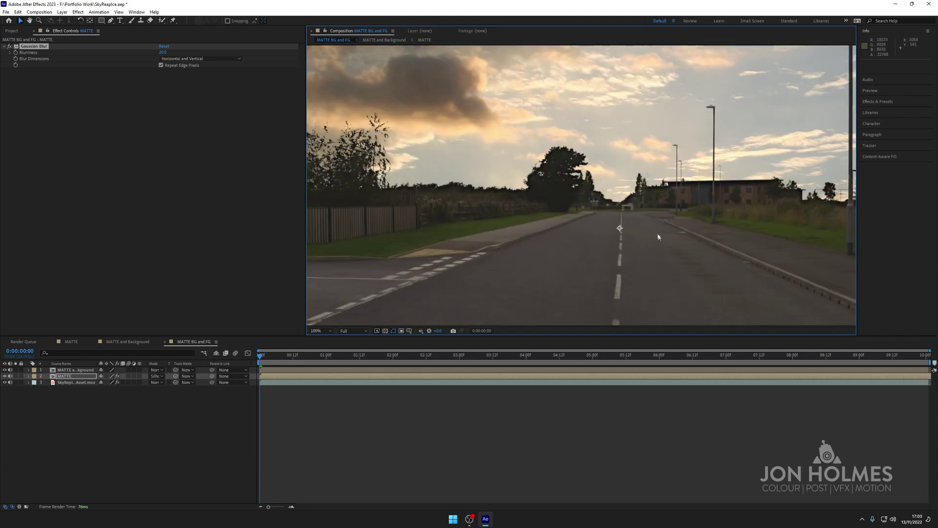
Step: View the blurred matte edges against the transparency grid, hide the grid, and check the tree by the fence
{"action": "left_click", "coordinate": [385, 330]}
{"action": "scroll", "coordinate": [526, 186], "scroll_direction": "up", "scroll_amount": 4}
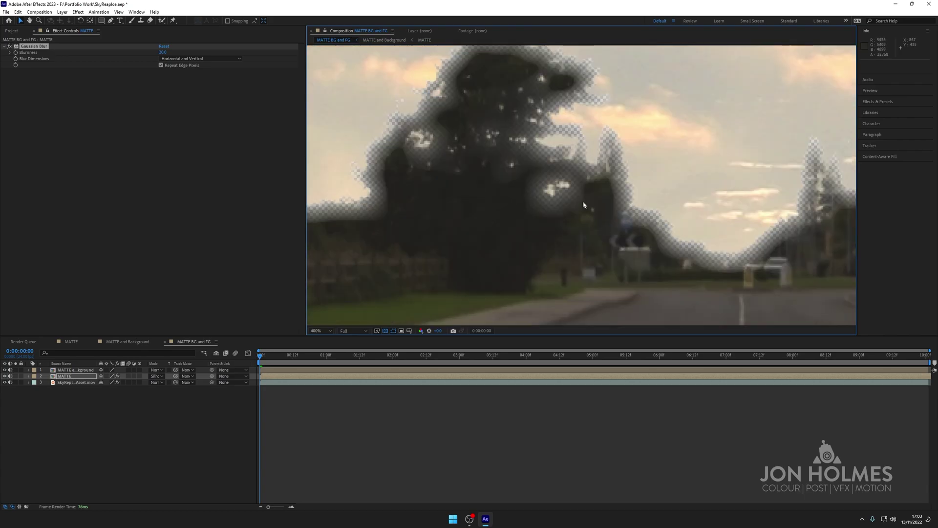
{"action": "left_click", "coordinate": [385, 331]}
{"action": "scroll", "coordinate": [651, 241], "scroll_direction": "down", "scroll_amount": 2}
{"action": "left_click_drag", "start_coordinate": [617, 221], "coordinate": [875, 256]}
{"action": "left_click_drag", "start_coordinate": [569, 219], "coordinate": [614, 242]}
{"action": "left_click_drag", "start_coordinate": [701, 256], "coordinate": [591, 239]}
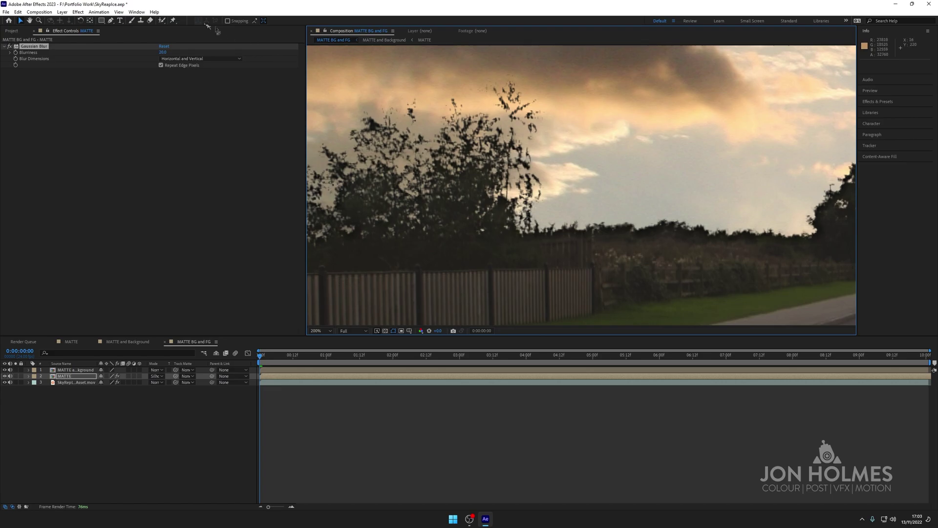
Step: Set the composition's background colour by sampling the dark foliage of the large roadside tree
{"action": "left_click", "coordinate": [45, 13]}
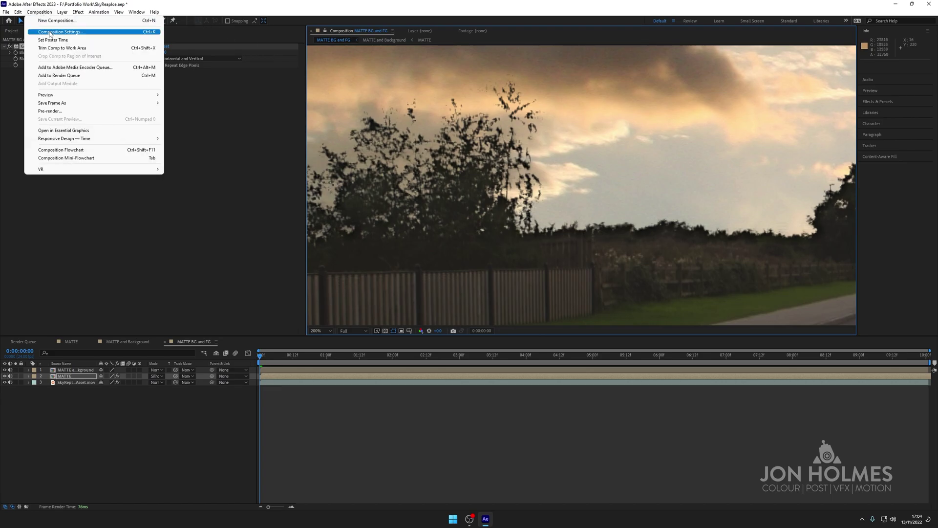
{"action": "left_click", "coordinate": [54, 31]}
{"action": "left_click", "coordinate": [513, 407]}
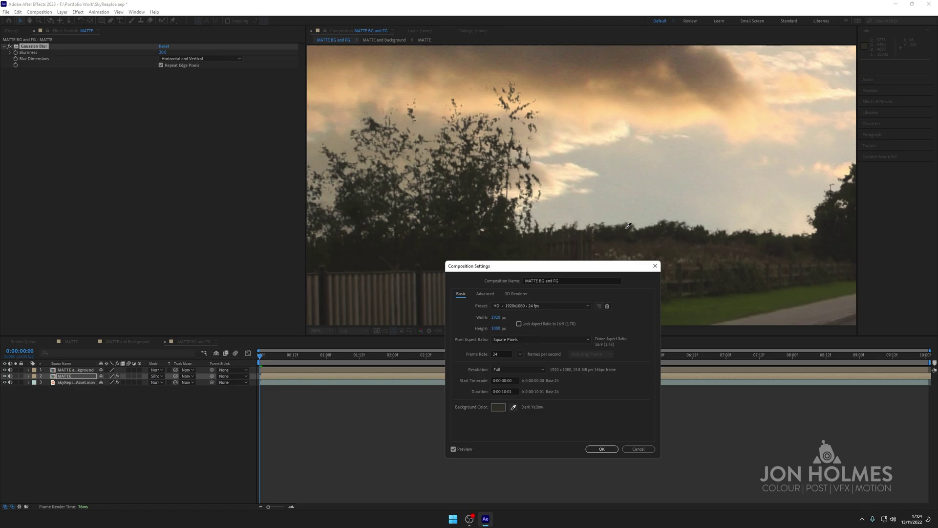
{"action": "left_click", "coordinate": [825, 207]}
{"action": "left_click", "coordinate": [606, 449]}
Step: Examine the trees, hedge and road edges against the sky with the sampled background colour
{"action": "left_click_drag", "start_coordinate": [674, 227], "coordinate": [412, 194]}
{"action": "scroll", "coordinate": [618, 224], "scroll_direction": "down", "scroll_amount": 1}
{"action": "left_click_drag", "start_coordinate": [693, 228], "coordinate": [623, 247]}
{"action": "scroll", "coordinate": [623, 247], "scroll_direction": "up", "scroll_amount": 2}
{"action": "left_click_drag", "start_coordinate": [445, 270], "coordinate": [664, 232]}
{"action": "scroll", "coordinate": [663, 231], "scroll_direction": "down", "scroll_amount": 2}
{"action": "left_click_drag", "start_coordinate": [538, 218], "coordinate": [728, 254]}
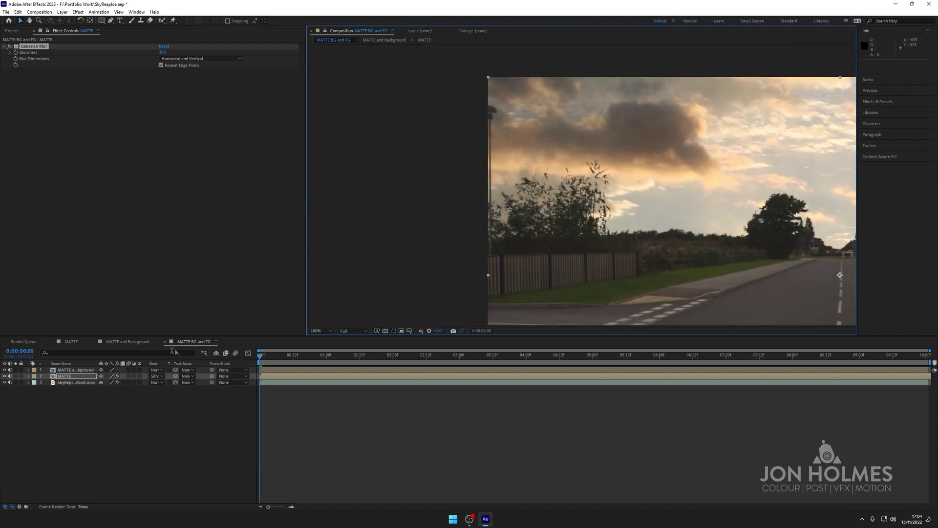
Step: Compare the composite repeatedly with the MATTE layer hidden and shown, leaving the layer visible
{"action": "left_click", "coordinate": [6, 377]}
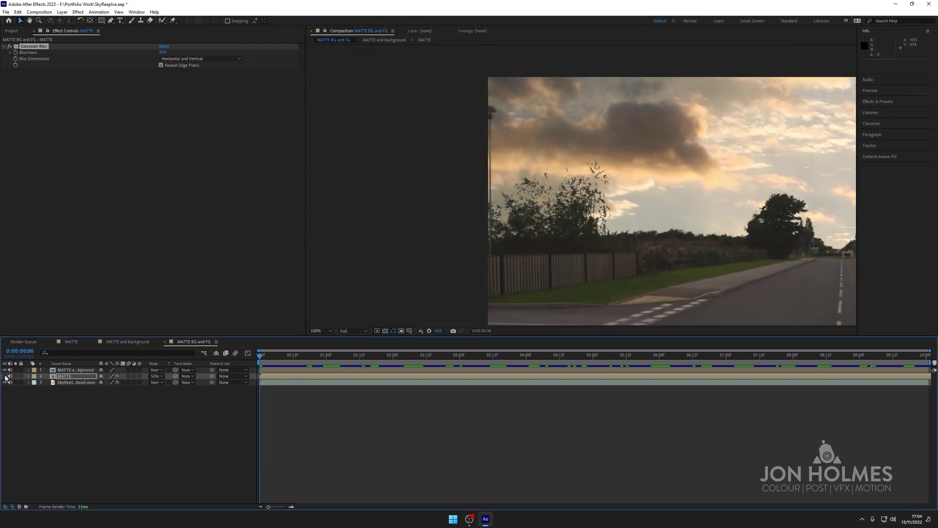
{"action": "left_click", "coordinate": [5, 376]}
{"action": "left_click", "coordinate": [5, 377]}
{"action": "left_click", "coordinate": [6, 377]}
{"action": "left_click", "coordinate": [6, 377]}
{"action": "left_click", "coordinate": [5, 376]}
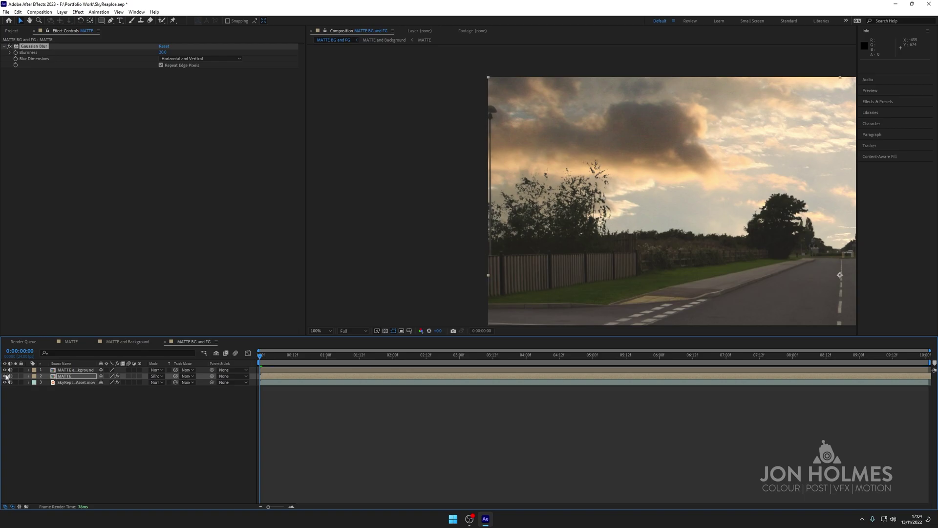
Step: Inspect the lamp posts and building edges up close, compare them with and without the MATTE layer, and select that layer
{"action": "left_click_drag", "start_coordinate": [836, 244], "coordinate": [639, 214]}
{"action": "left_click_drag", "start_coordinate": [732, 237], "coordinate": [570, 263]}
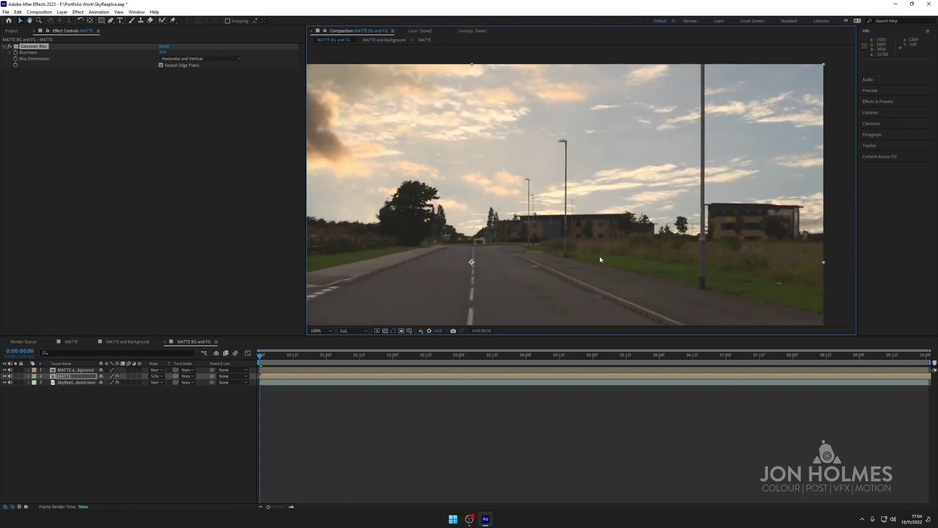
{"action": "scroll", "coordinate": [704, 232], "scroll_direction": "up", "scroll_amount": 4}
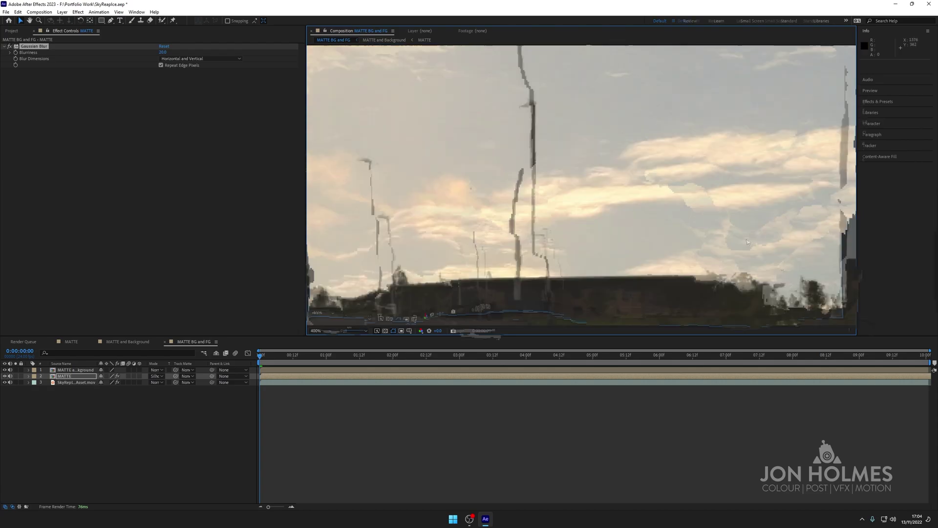
{"action": "left_click_drag", "start_coordinate": [782, 189], "coordinate": [508, 150]}
{"action": "left_click_drag", "start_coordinate": [808, 142], "coordinate": [620, 188]}
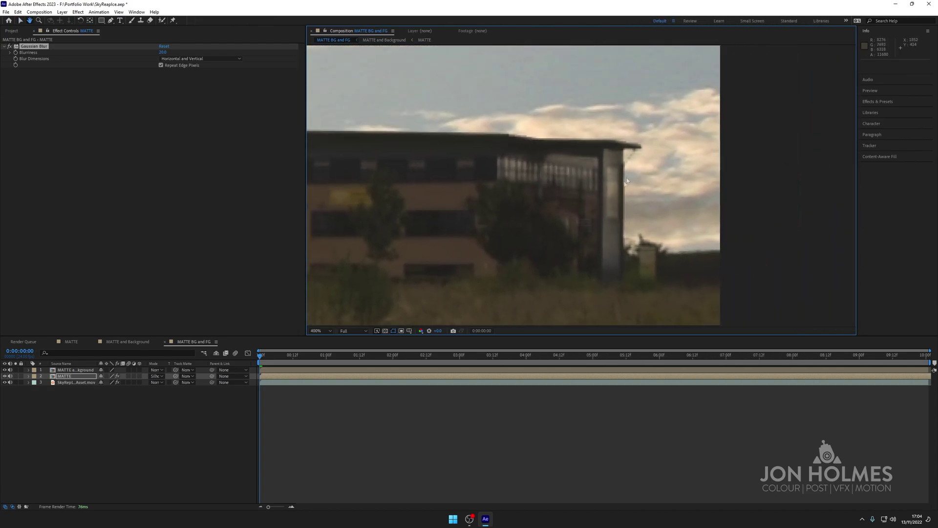
{"action": "left_click", "coordinate": [5, 378]}
{"action": "left_click", "coordinate": [5, 377]}
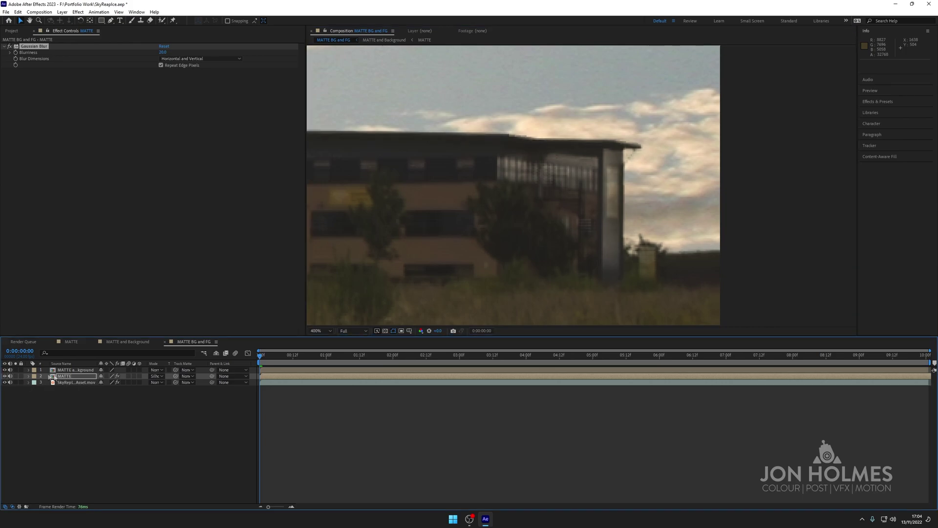
{"action": "left_click", "coordinate": [84, 376]}
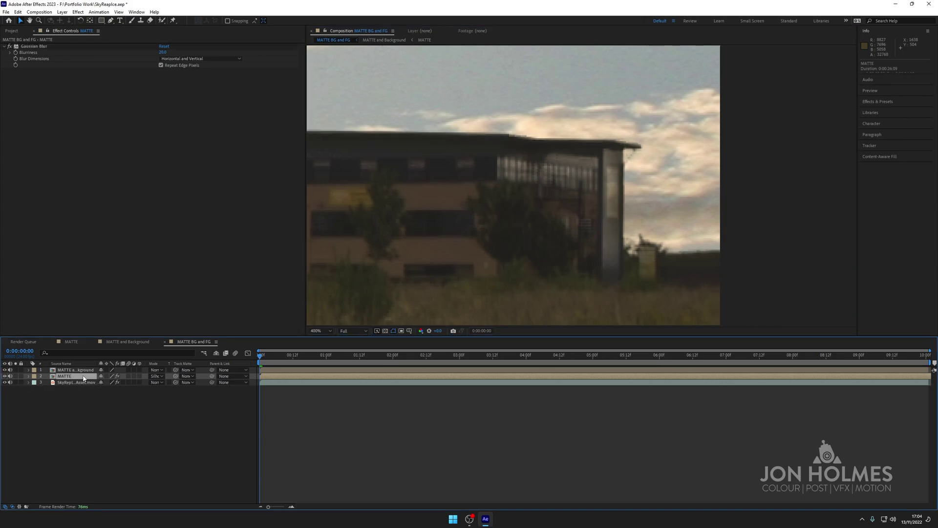
Step: Set the MATTE layer's Gaussian Blur Blurriness to 2
{"action": "left_click", "coordinate": [162, 52]}
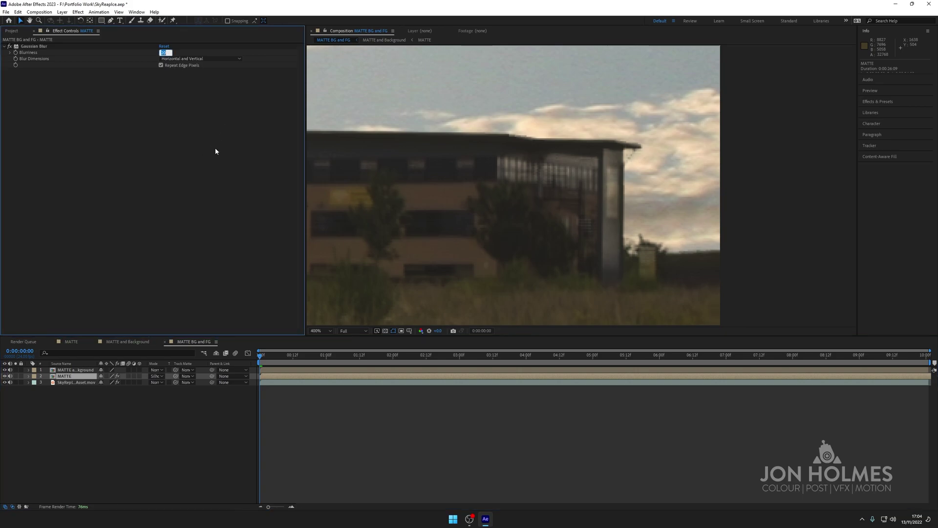
{"action": "type", "text": "2"}
{"action": "key", "text": "Return"}
Step: Examine the foreground edges against the sky up close, from the buildings along the horizon to the leafy tree above the fence
{"action": "left_click_drag", "start_coordinate": [446, 153], "coordinate": [850, 195]}
{"action": "left_click_drag", "start_coordinate": [381, 259], "coordinate": [825, 215]}
{"action": "left_click_drag", "start_coordinate": [561, 237], "coordinate": [823, 226]}
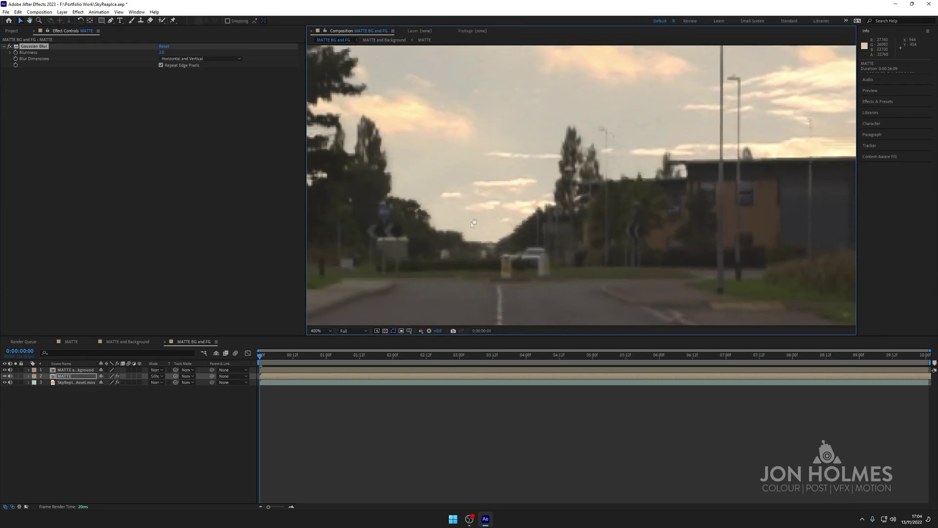
{"action": "left_click_drag", "start_coordinate": [471, 225], "coordinate": [901, 285]}
{"action": "left_click_drag", "start_coordinate": [500, 228], "coordinate": [799, 220]}
{"action": "left_click_drag", "start_coordinate": [483, 254], "coordinate": [825, 200]}
{"action": "left_click_drag", "start_coordinate": [509, 203], "coordinate": [555, 276]}
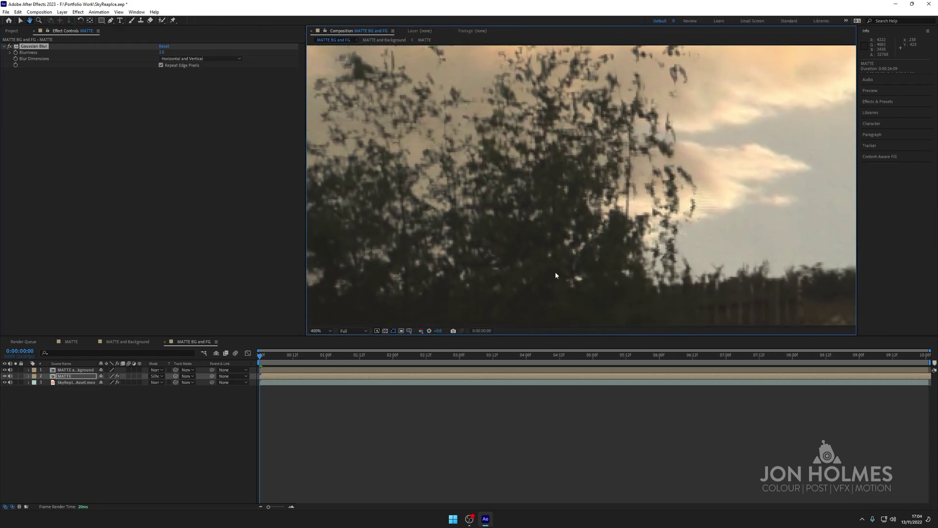
{"action": "left_click_drag", "start_coordinate": [481, 162], "coordinate": [466, 226]}
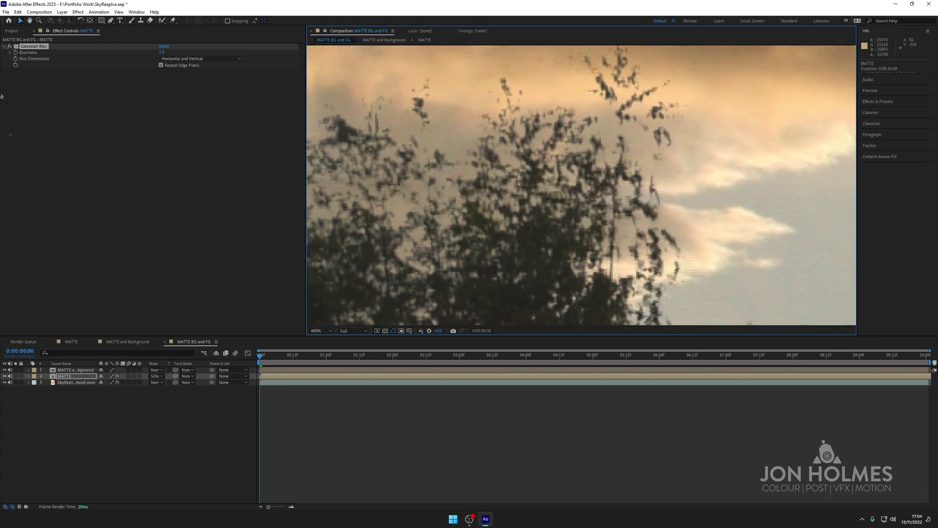
Step: Compare the leafy tree and hedge edges with the MATTE layer hidden and shown, then review the wider road view
{"action": "left_click", "coordinate": [4, 376]}
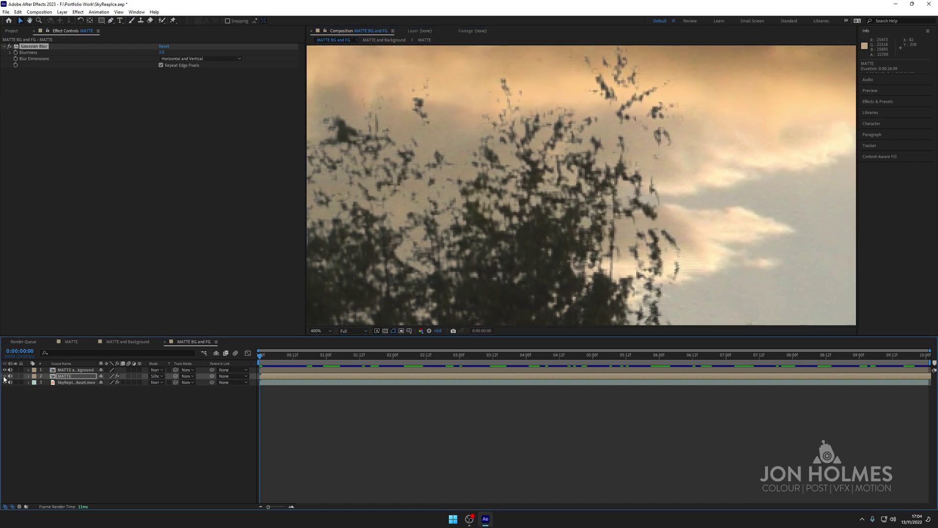
{"action": "left_click", "coordinate": [4, 376]}
{"action": "left_click", "coordinate": [4, 376]}
{"action": "left_click", "coordinate": [4, 377]}
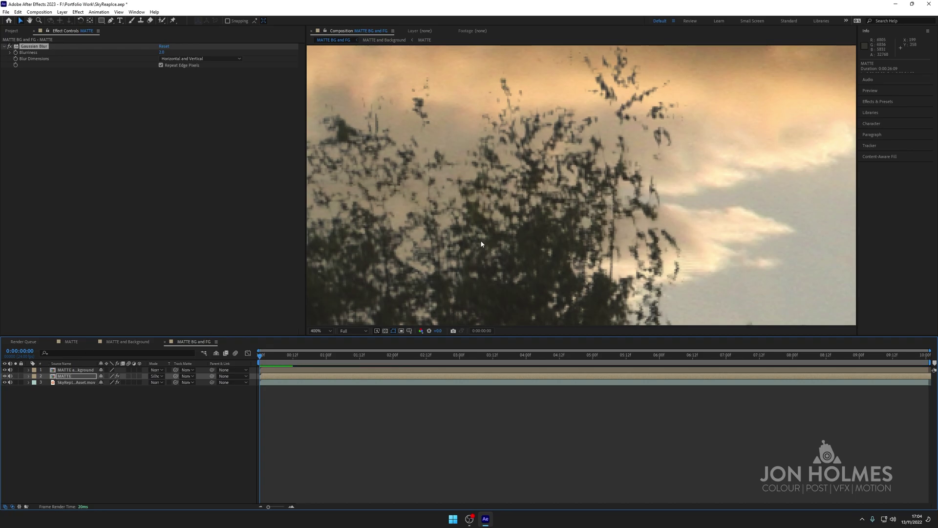
{"action": "scroll", "coordinate": [480, 244], "scroll_direction": "down", "scroll_amount": 3}
{"action": "left_click_drag", "start_coordinate": [661, 240], "coordinate": [552, 256]}
{"action": "scroll", "coordinate": [553, 256], "scroll_direction": "up", "scroll_amount": 4}
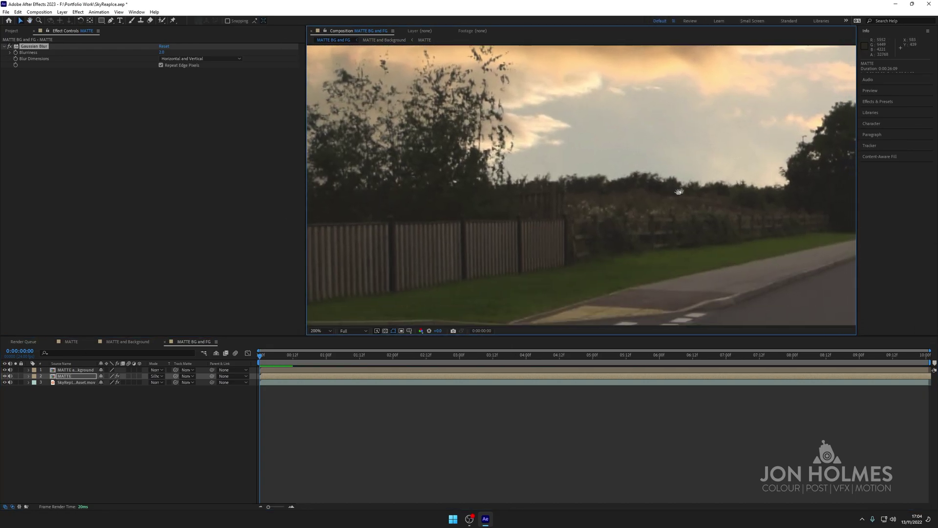
{"action": "scroll", "coordinate": [659, 195], "scroll_direction": "up", "scroll_amount": 2}
{"action": "scroll", "coordinate": [643, 197], "scroll_direction": "up", "scroll_amount": 1}
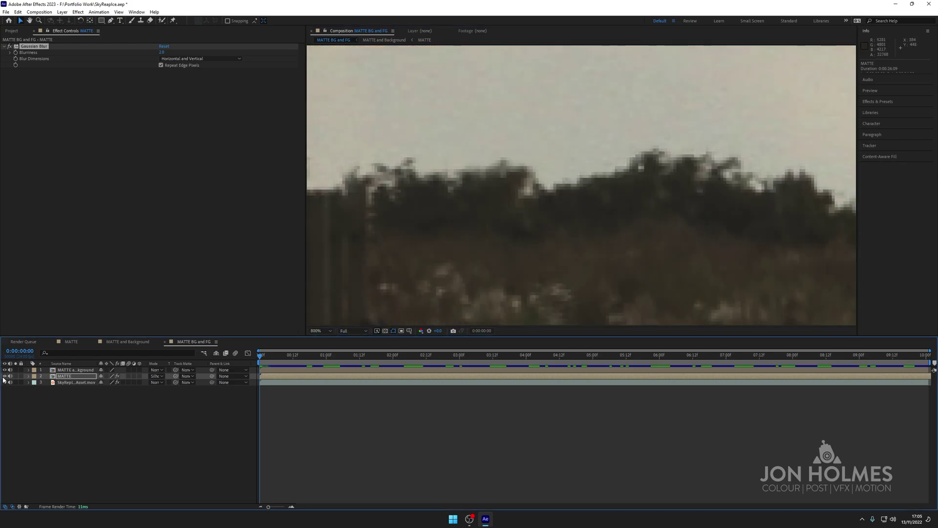
{"action": "scroll", "coordinate": [725, 209], "scroll_direction": "down", "scroll_amount": 4}
{"action": "scroll", "coordinate": [725, 209], "scroll_direction": "down", "scroll_amount": 1}
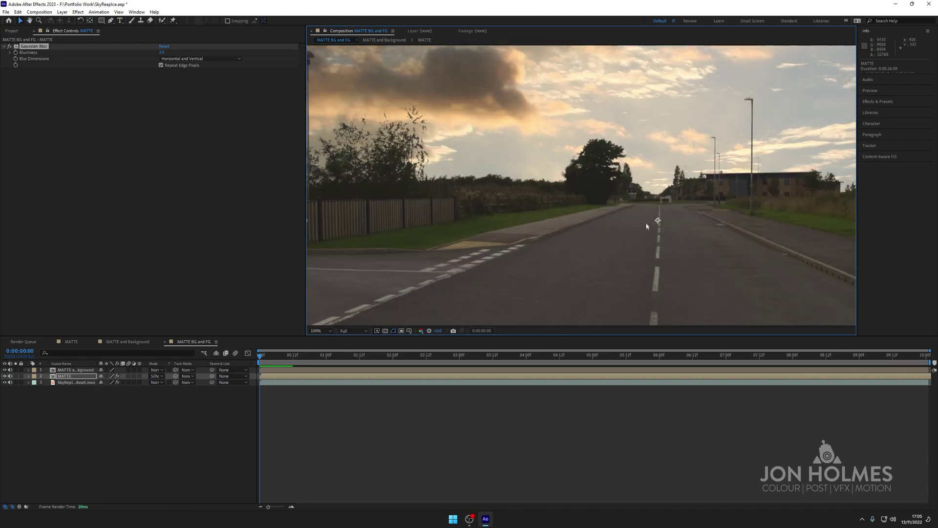
Step: Duplicate the MATTE layer and set the copy's Gaussian Blur Blurriness to 5
{"action": "left_click", "coordinate": [65, 377]}
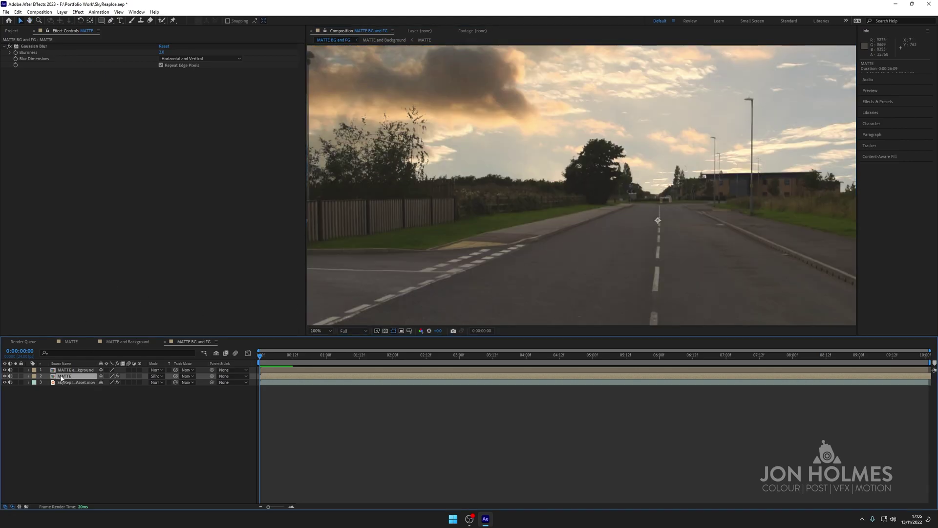
{"action": "key", "text": "ctrl+d"}
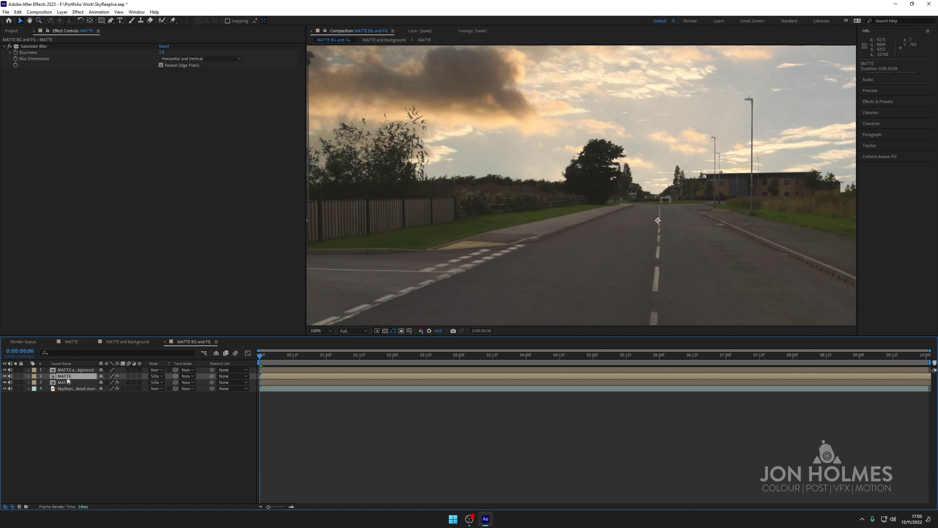
{"action": "left_click", "coordinate": [161, 52]}
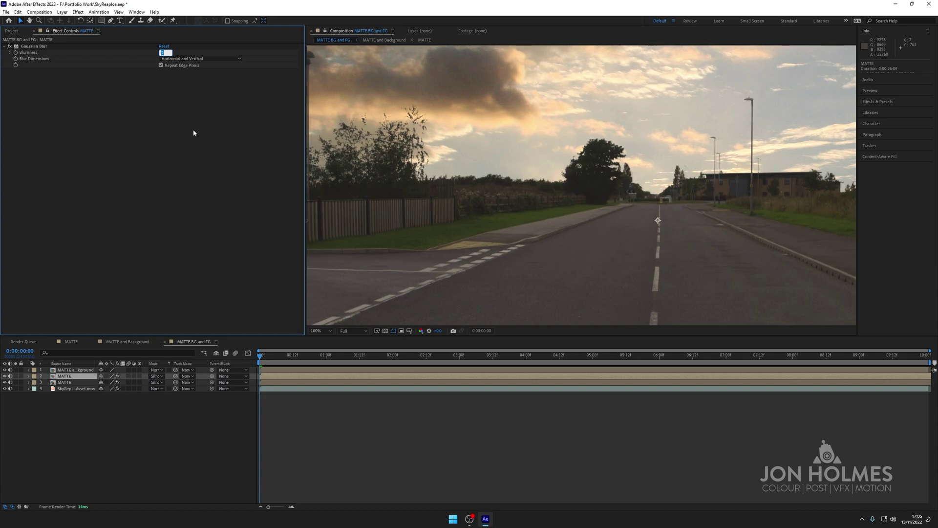
{"action": "type", "text": "5"}
{"action": "key", "text": "Return"}
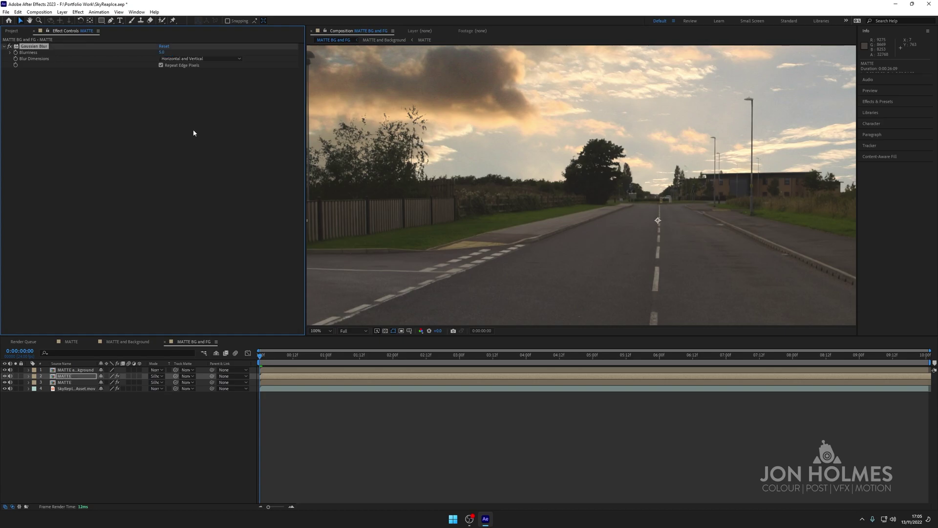
Step: Inspect the tree and hedge edges close up and in the full frame, comparing the duplicated MATTE layer's blur off and on
{"action": "scroll", "coordinate": [569, 190], "scroll_direction": "up", "scroll_amount": 5}
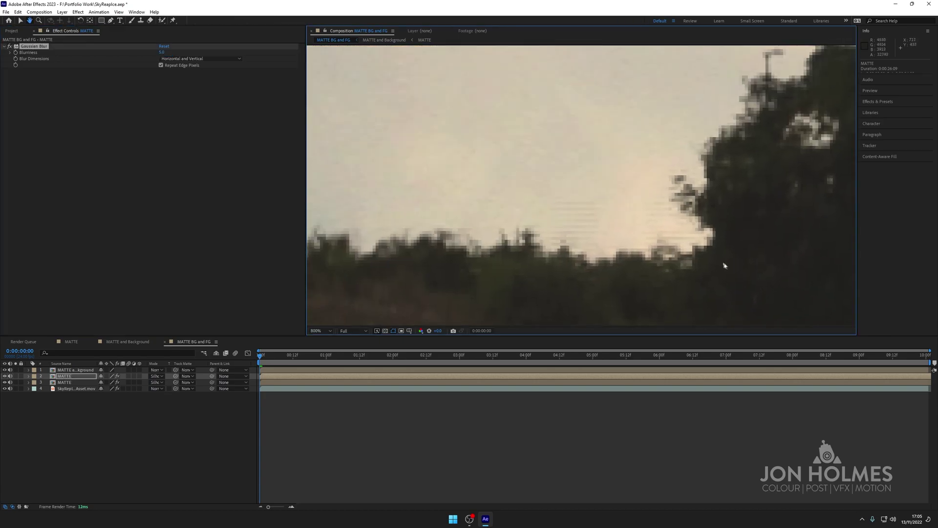
{"action": "scroll", "coordinate": [569, 227], "scroll_direction": "up", "scroll_amount": 4}
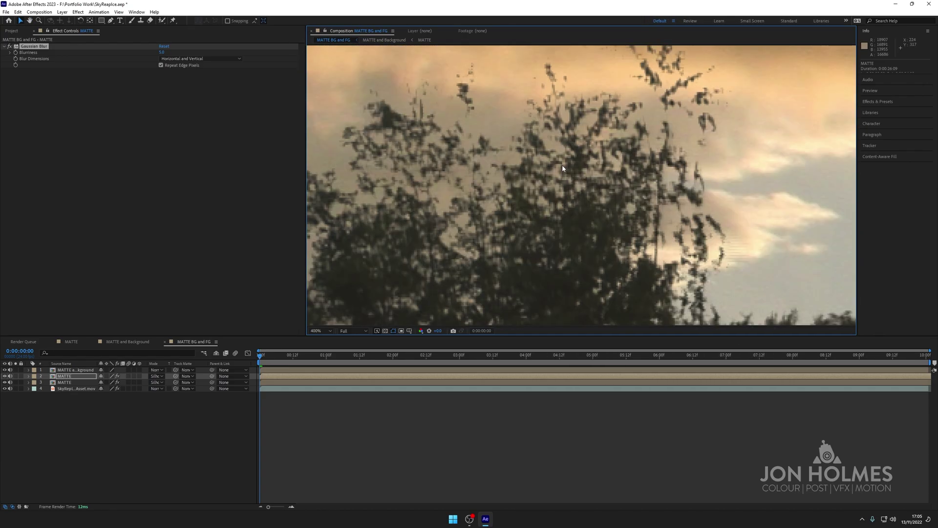
{"action": "left_click", "coordinate": [9, 48]}
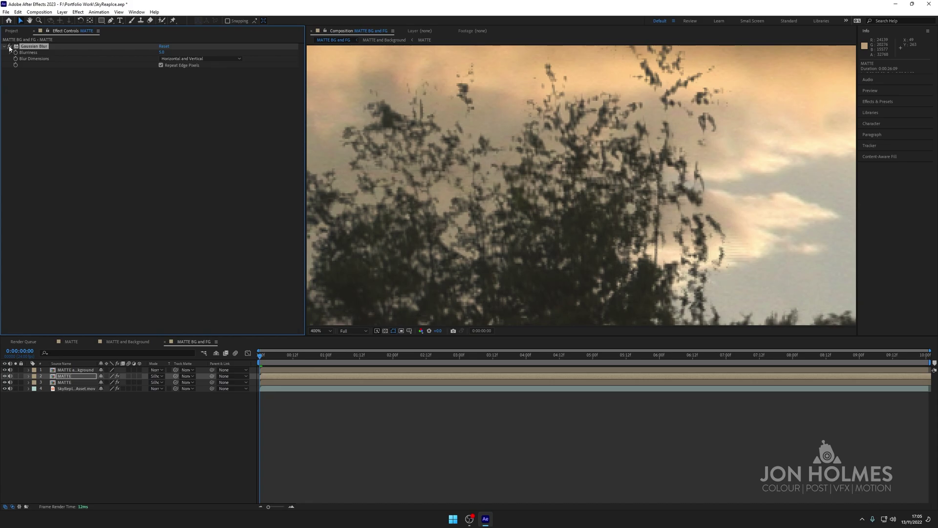
{"action": "scroll", "coordinate": [494, 186], "scroll_direction": "down", "scroll_amount": 7}
{"action": "scroll", "coordinate": [680, 248], "scroll_direction": "up", "scroll_amount": 7}
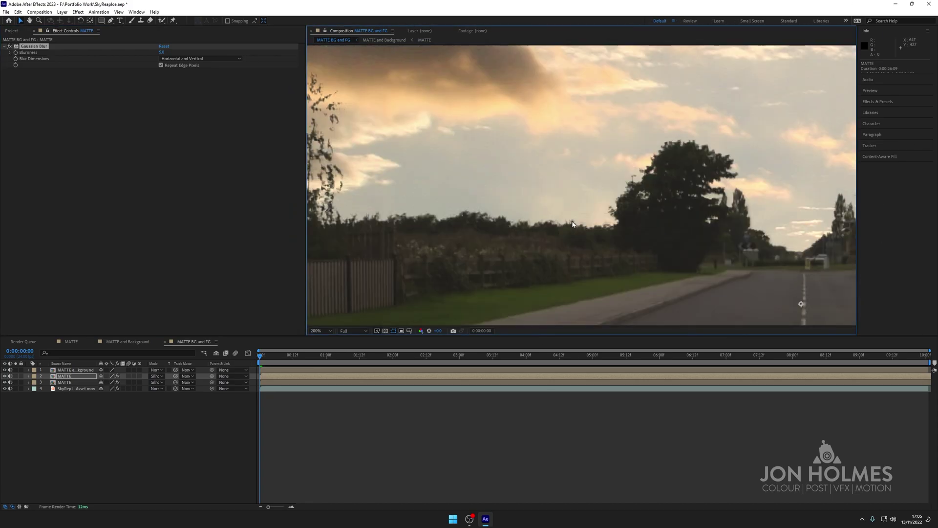
{"action": "scroll", "coordinate": [564, 218], "scroll_direction": "down", "scroll_amount": 6}
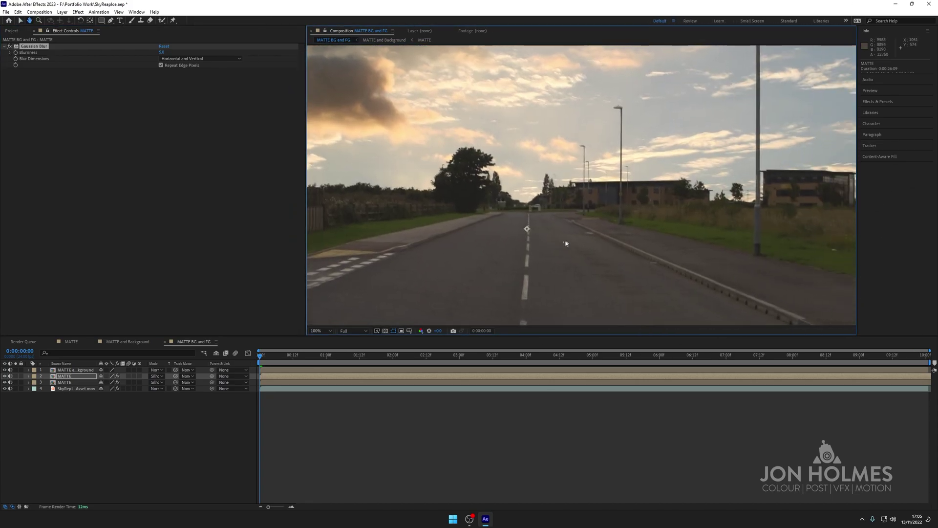
{"action": "scroll", "coordinate": [620, 228], "scroll_direction": "down", "scroll_amount": 2}
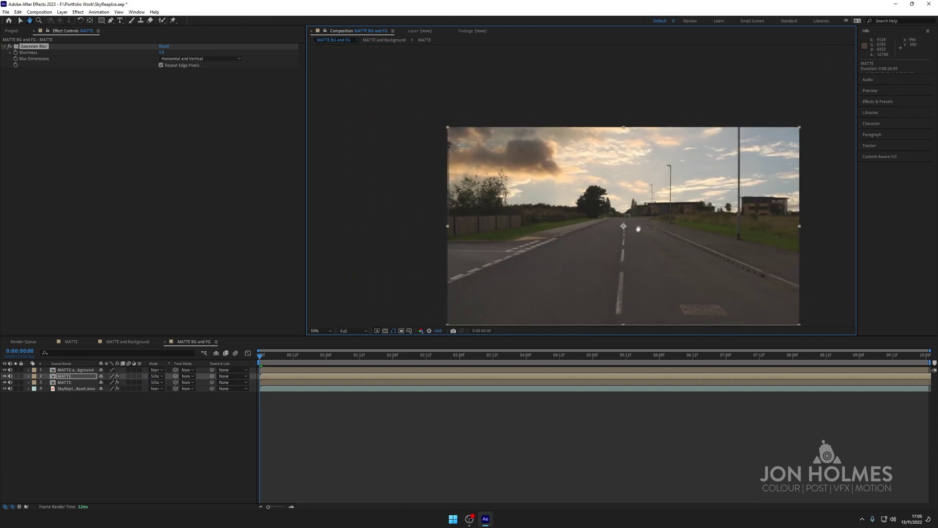
{"action": "scroll", "coordinate": [601, 228], "scroll_direction": "up", "scroll_amount": 8}
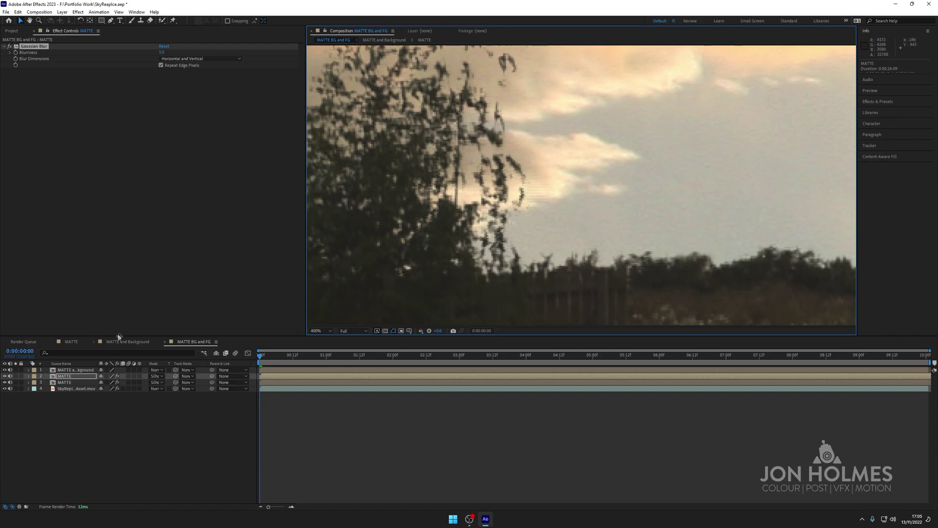
Step: In the MATTE composition, apply Gaussian Blur to the SkyReplace_Source_Asset.mov layer with a Blurriness of 2
{"action": "left_click", "coordinate": [71, 341]}
{"action": "scroll", "coordinate": [775, 259], "scroll_direction": "up", "scroll_amount": 3}
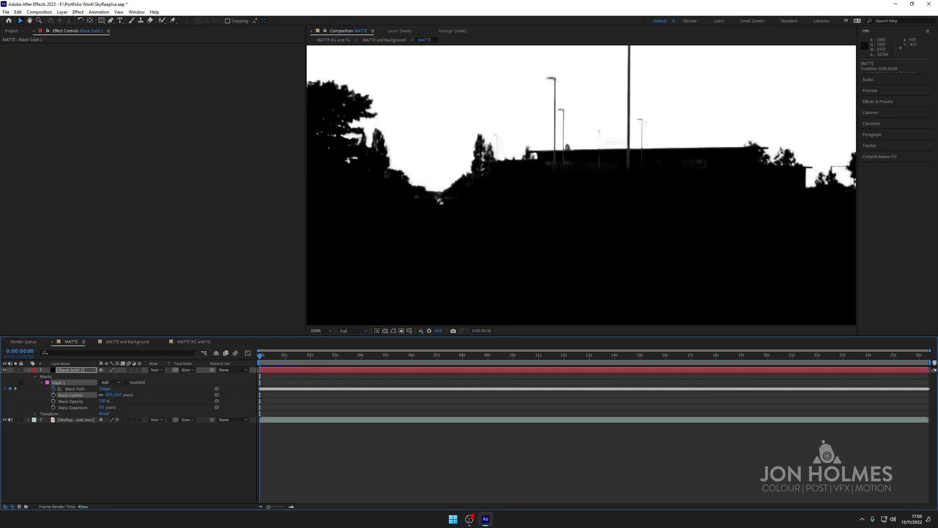
{"action": "left_click_drag", "start_coordinate": [774, 259], "coordinate": [856, 287]}
{"action": "left_click_drag", "start_coordinate": [398, 234], "coordinate": [542, 243]}
{"action": "scroll", "coordinate": [557, 227], "scroll_direction": "up", "scroll_amount": 1}
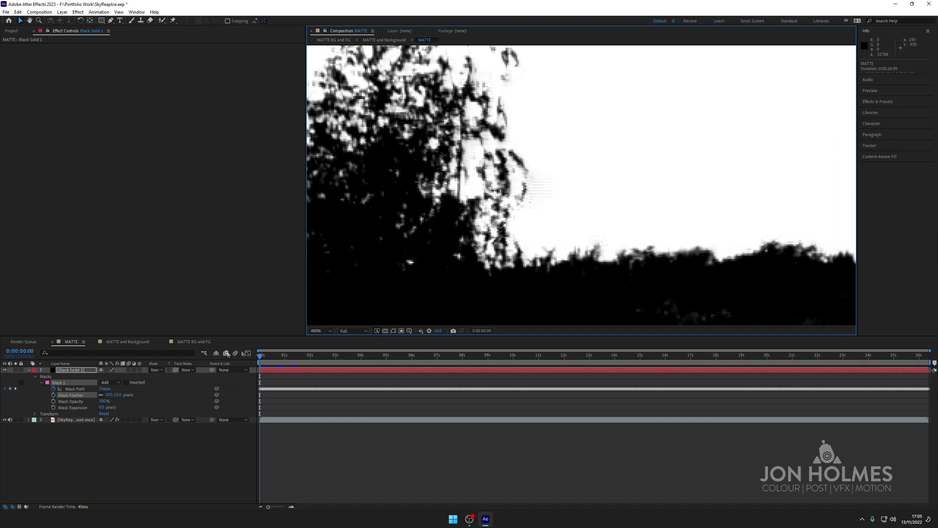
{"action": "left_click", "coordinate": [77, 419]}
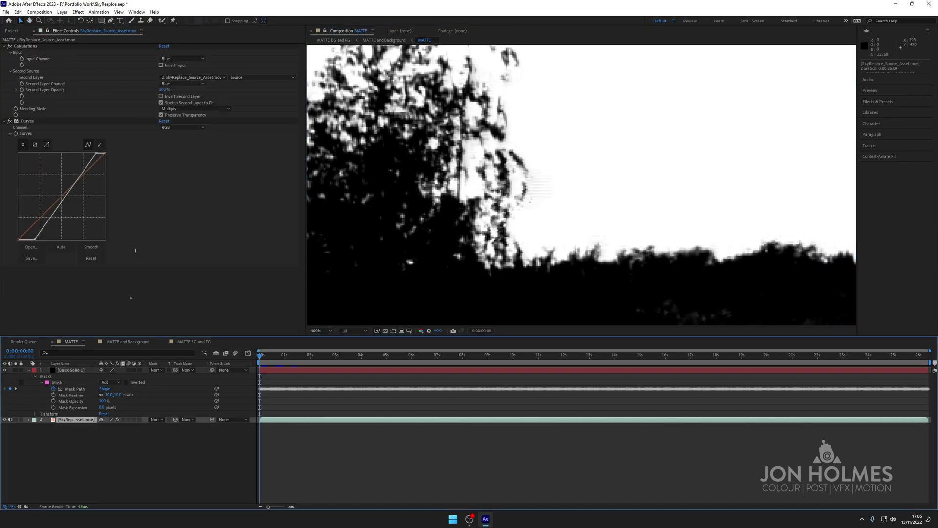
{"action": "left_click", "coordinate": [78, 12]}
{"action": "left_click", "coordinate": [95, 30]}
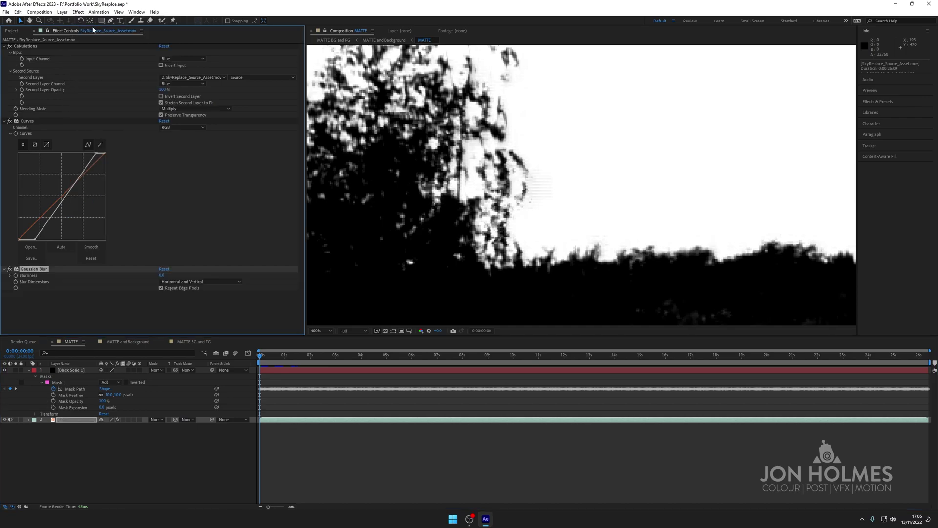
{"action": "left_click", "coordinate": [161, 275]}
{"action": "key", "text": "Return"}
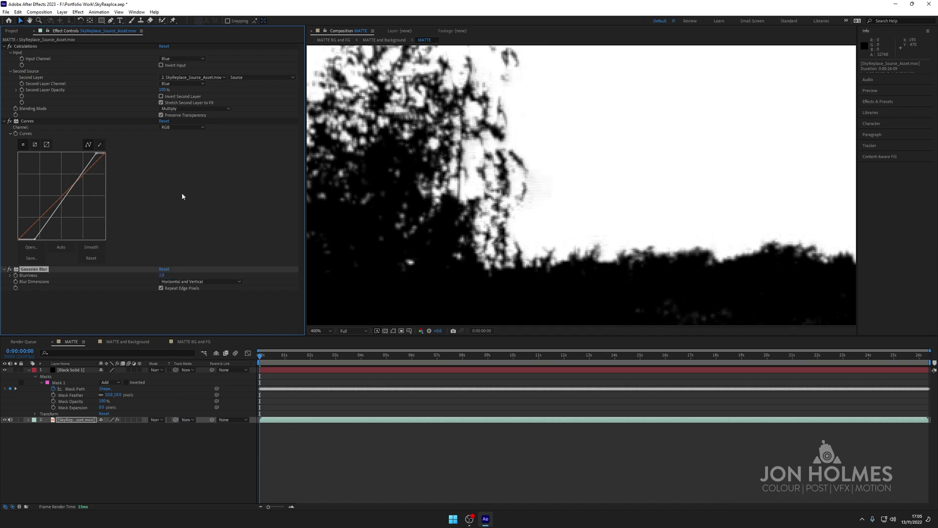
Step: Try a Blurriness of 10 on the source footage in MATTE and check the result in the MATTE BG and FG composition
{"action": "left_click", "coordinate": [161, 275]}
{"action": "key", "text": "Return"}
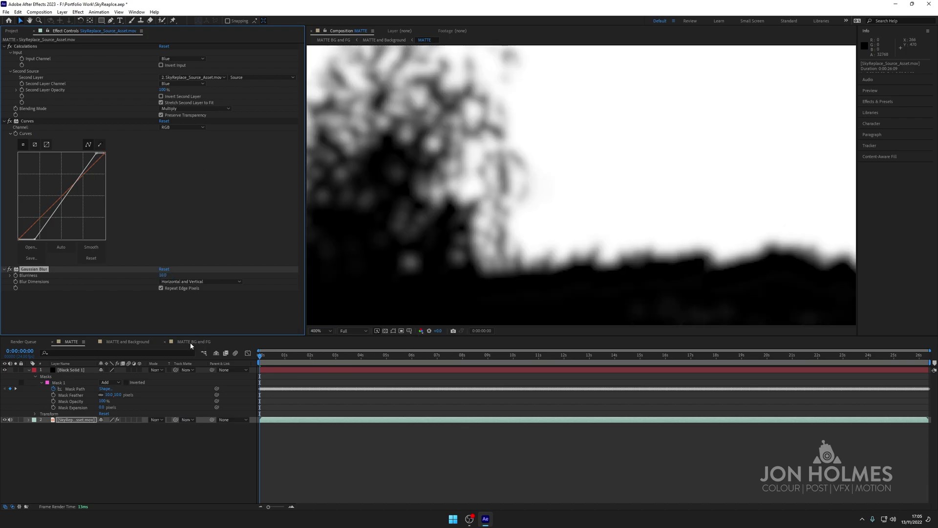
{"action": "left_click", "coordinate": [192, 342]}
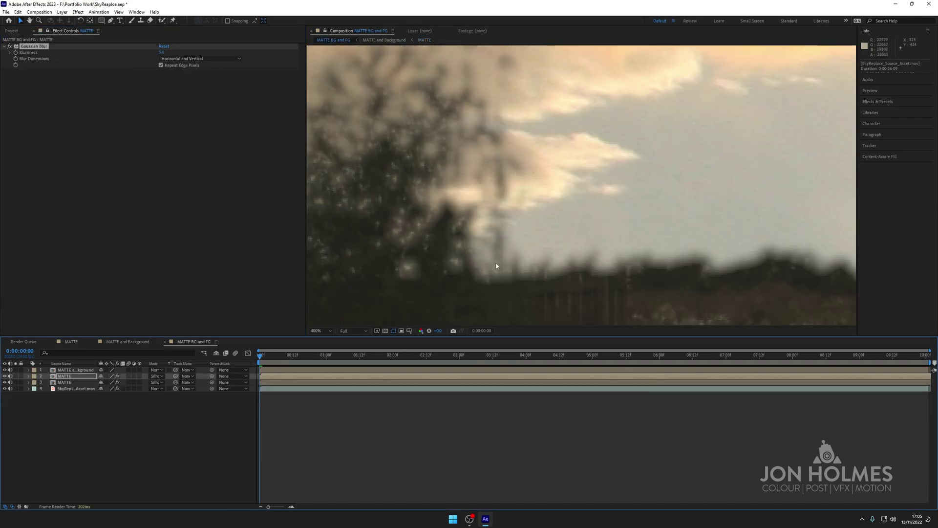
Step: Set the source footage's Blurriness to 1 in MATTE and inspect the tree and hedge edges in MATTE BG and FG
{"action": "left_click", "coordinate": [87, 342]}
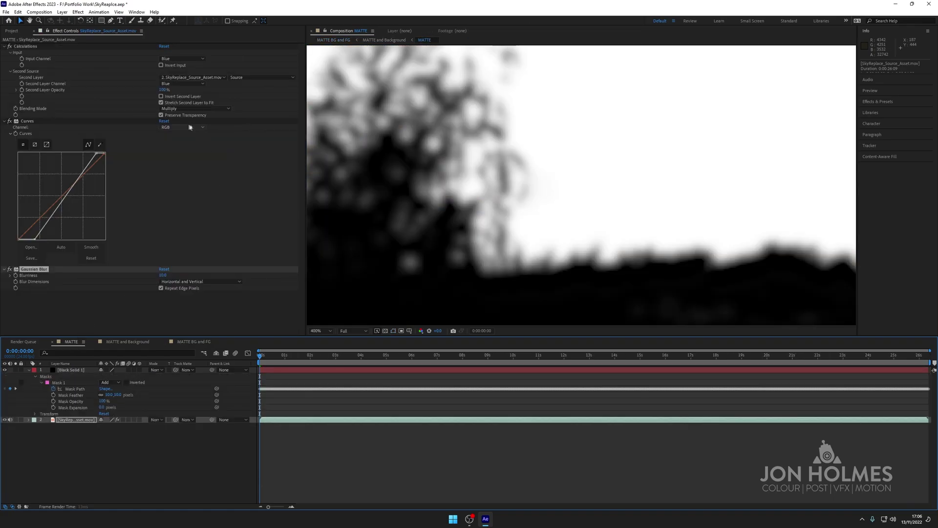
{"action": "left_click", "coordinate": [162, 275]}
{"action": "type", "text": "1"}
{"action": "key", "text": "Return"}
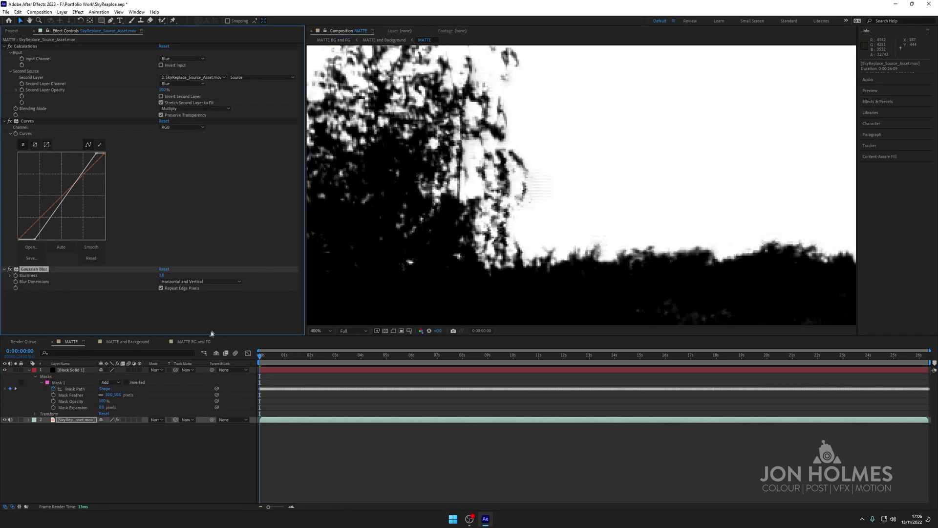
{"action": "left_click", "coordinate": [195, 342]}
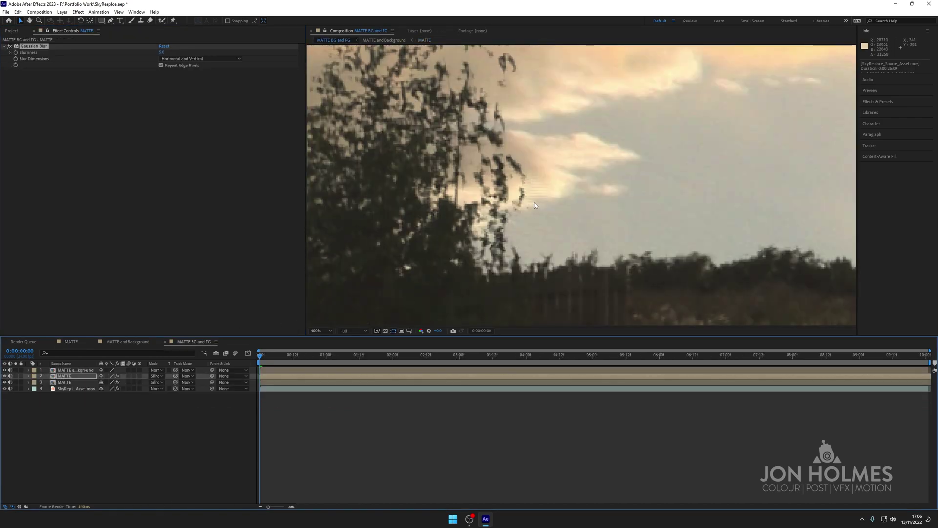
{"action": "scroll", "coordinate": [531, 181], "scroll_direction": "down", "scroll_amount": 4}
{"action": "scroll", "coordinate": [515, 237], "scroll_direction": "up", "scroll_amount": 4}
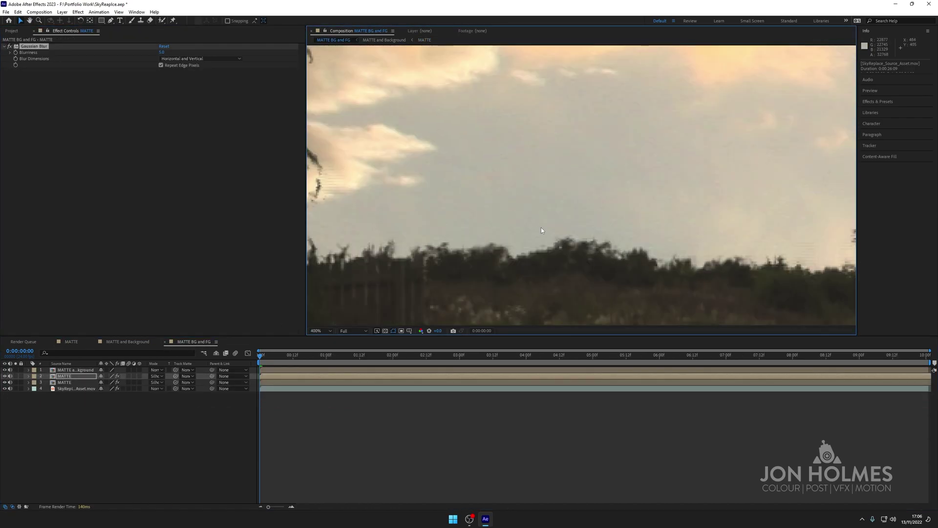
{"action": "scroll", "coordinate": [604, 182], "scroll_direction": "up", "scroll_amount": 1}
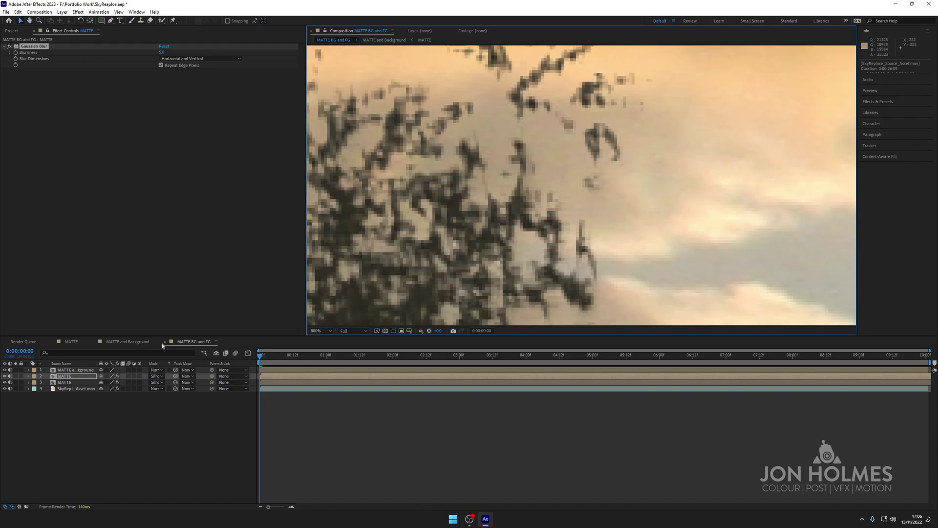
Step: Disable the source footage's Gaussian Blur in the MATTE composition and return to MATTE BG and FG
{"action": "left_click", "coordinate": [69, 341]}
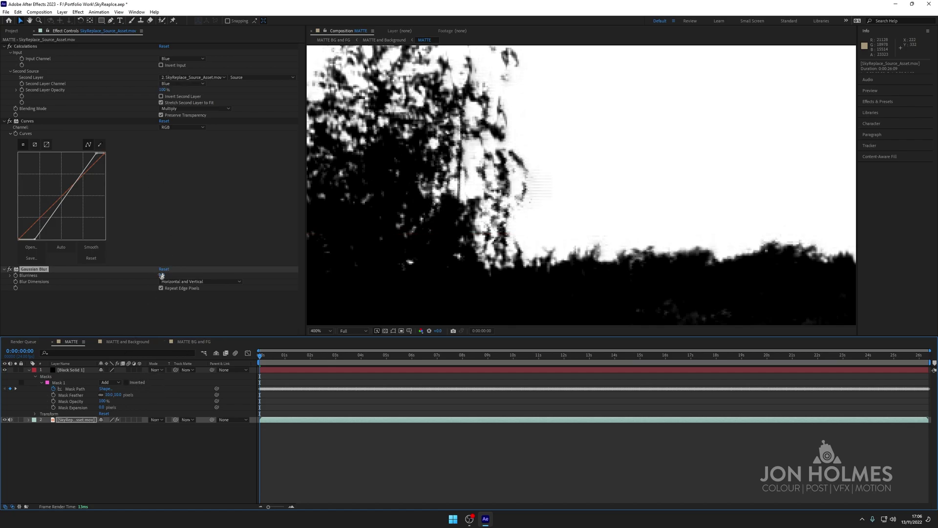
{"action": "left_click", "coordinate": [10, 270]}
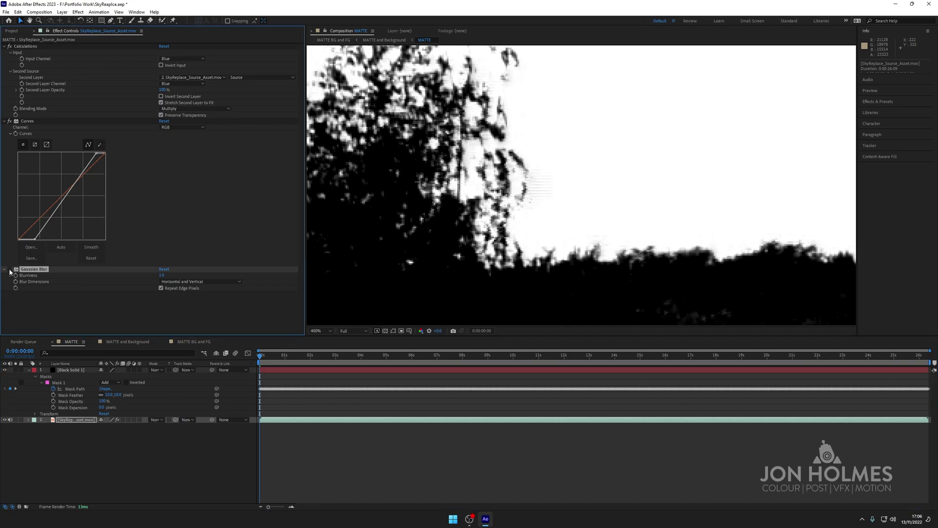
{"action": "left_click", "coordinate": [180, 343]}
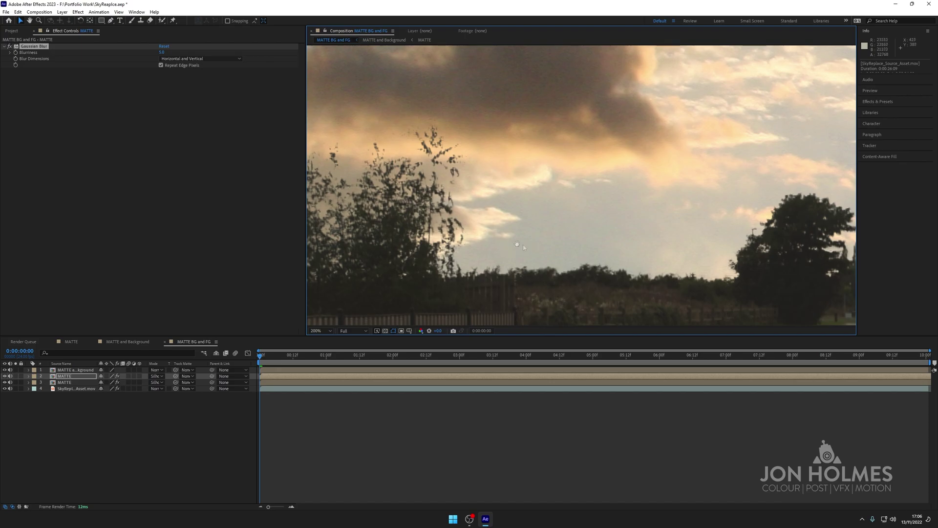
Step: In MATTE, move the upper point of the source footage's RGB curve slightly to the right and return to MATTE BG and FG
{"action": "key", "text": "space"}
{"action": "left_click_drag", "start_coordinate": [524, 247], "coordinate": [356, 241]}
{"action": "left_click_drag", "start_coordinate": [840, 256], "coordinate": [312, 255]}
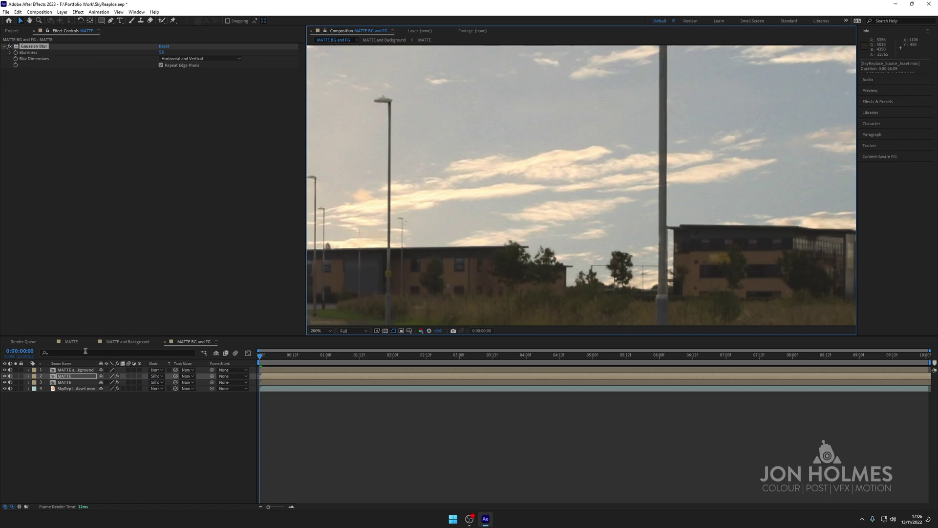
{"action": "left_click", "coordinate": [73, 341]}
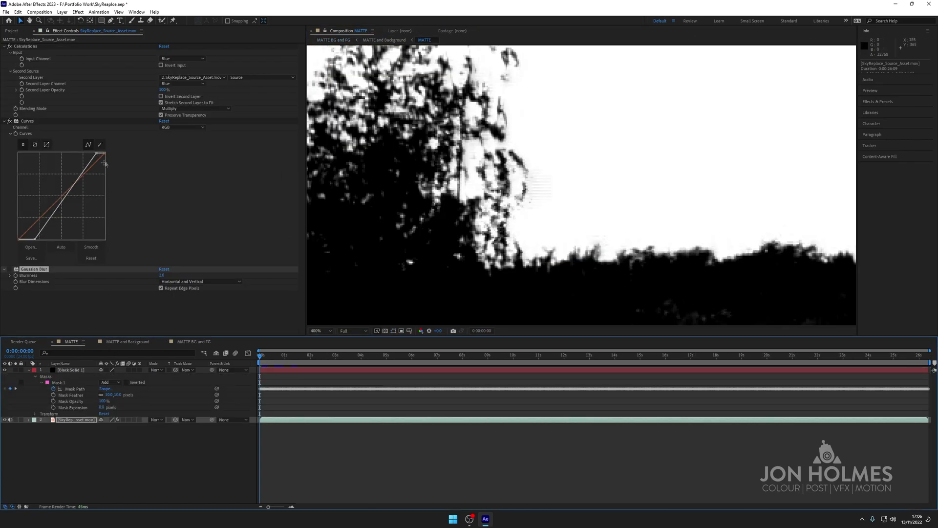
{"action": "left_click_drag", "start_coordinate": [97, 153], "coordinate": [99, 153]}
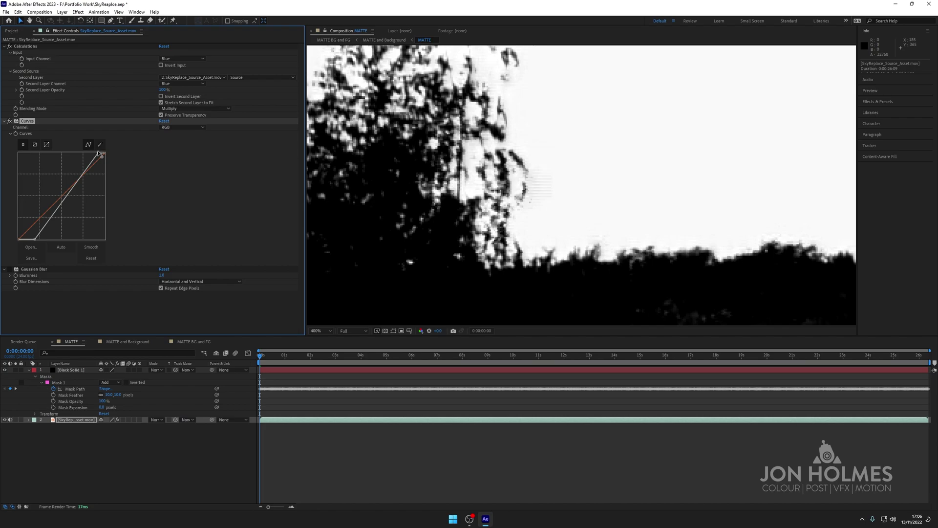
{"action": "left_click", "coordinate": [187, 341]}
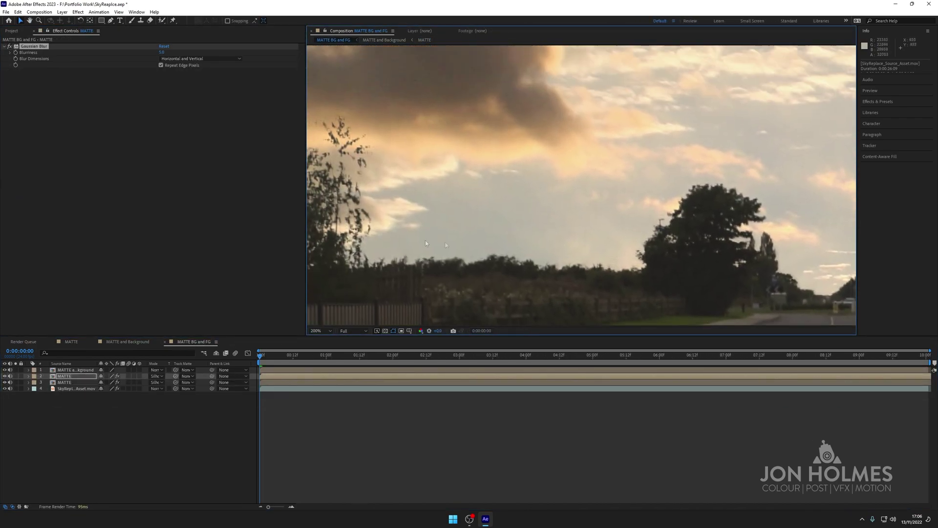
Step: Examine the tree and hedge edges against the replacement sky, and review the full-frame composite along the timeline
{"action": "left_click_drag", "start_coordinate": [426, 243], "coordinate": [608, 267]}
{"action": "scroll", "coordinate": [538, 243], "scroll_direction": "up", "scroll_amount": 1}
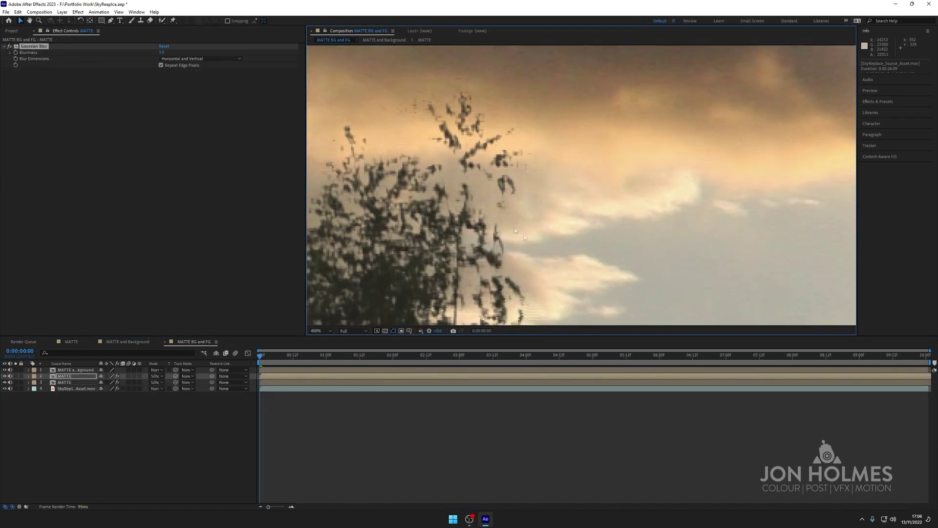
{"action": "scroll", "coordinate": [482, 196], "scroll_direction": "down", "scroll_amount": 1}
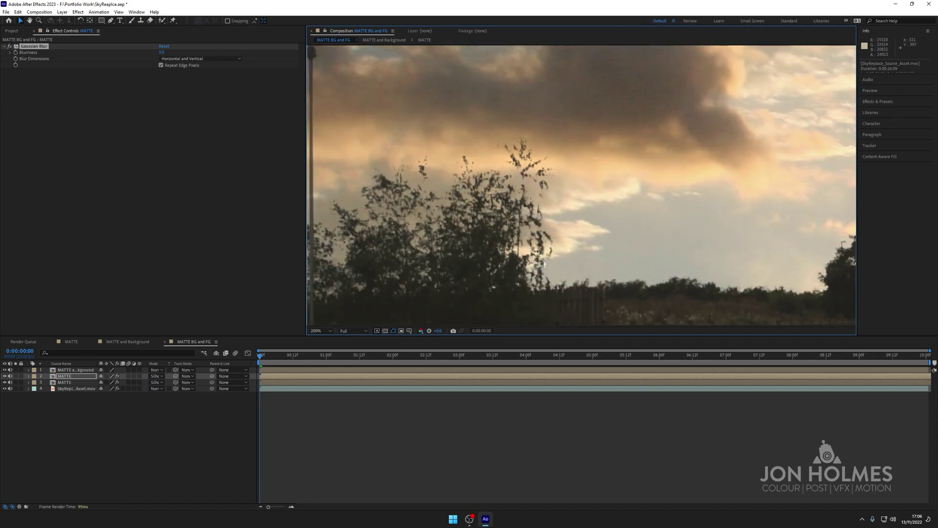
{"action": "scroll", "coordinate": [466, 231], "scroll_direction": "down", "scroll_amount": 1}
{"action": "left_click_drag", "start_coordinate": [568, 271], "coordinate": [451, 261]}
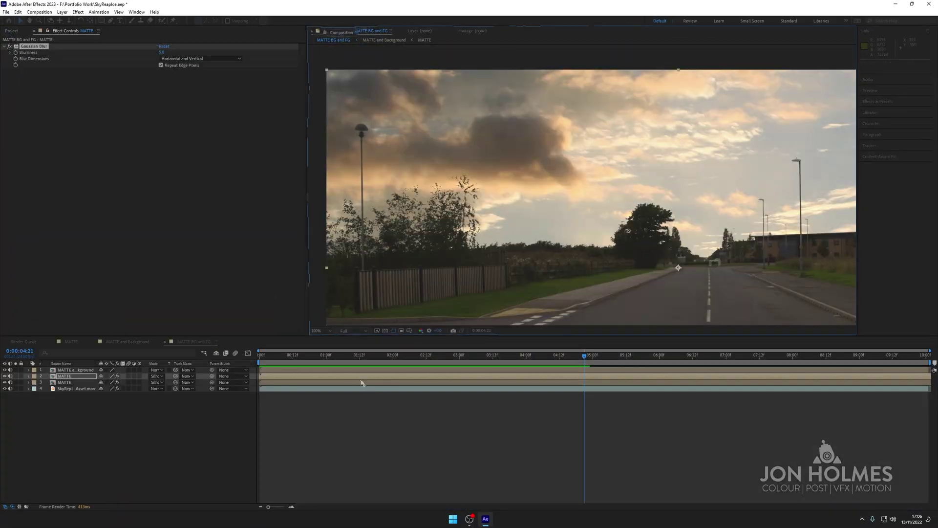
{"action": "left_click_drag", "start_coordinate": [354, 359], "coordinate": [258, 355]}
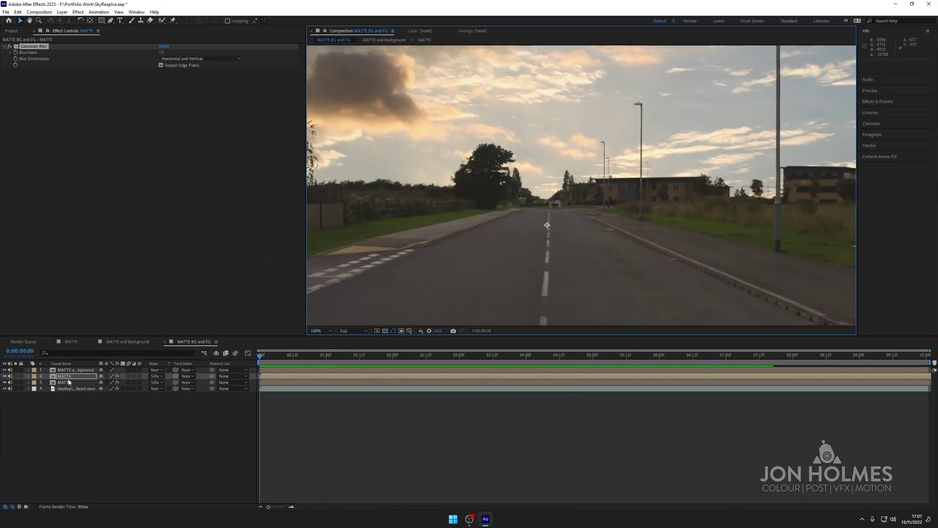
{"action": "left_click", "coordinate": [66, 376]}
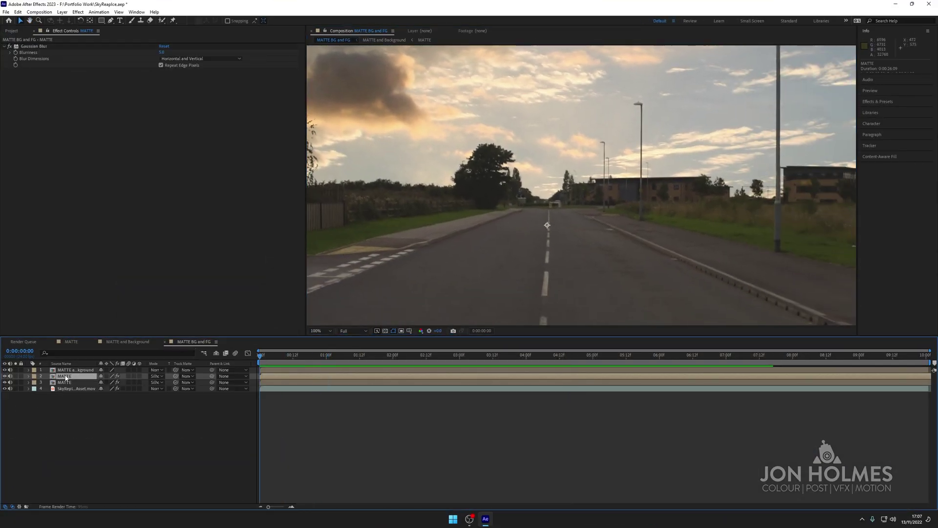
{"action": "scroll", "coordinate": [457, 253], "scroll_direction": "down", "scroll_amount": 1}
{"action": "left_click_drag", "start_coordinate": [559, 255], "coordinate": [533, 257]}
{"action": "left_click", "coordinate": [320, 330]}
{"action": "left_click", "coordinate": [326, 347]}
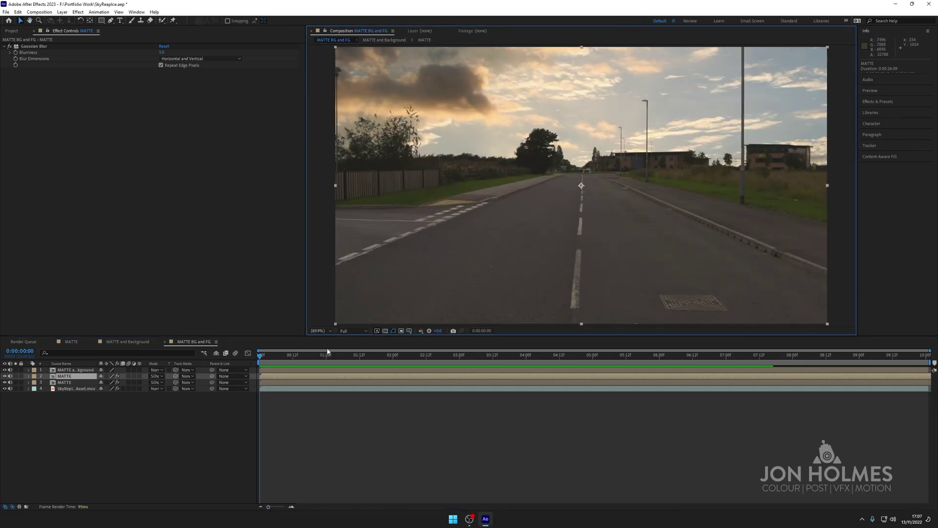
{"action": "left_click_drag", "start_coordinate": [261, 354], "coordinate": [901, 358]}
{"action": "key", "text": "Home"}
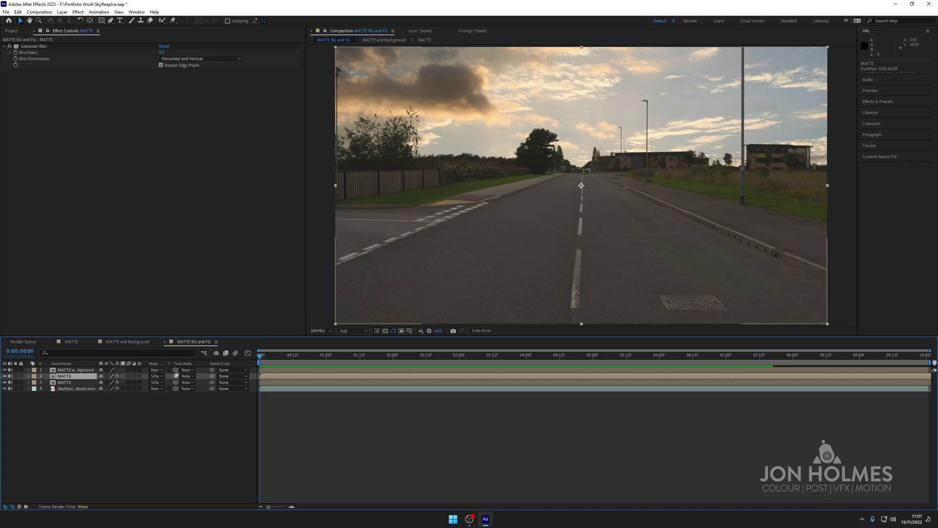
Step: Copy the DATA null layer from the MATTE and Background composition into MATTE BG and FG
{"action": "left_click", "coordinate": [128, 341]}
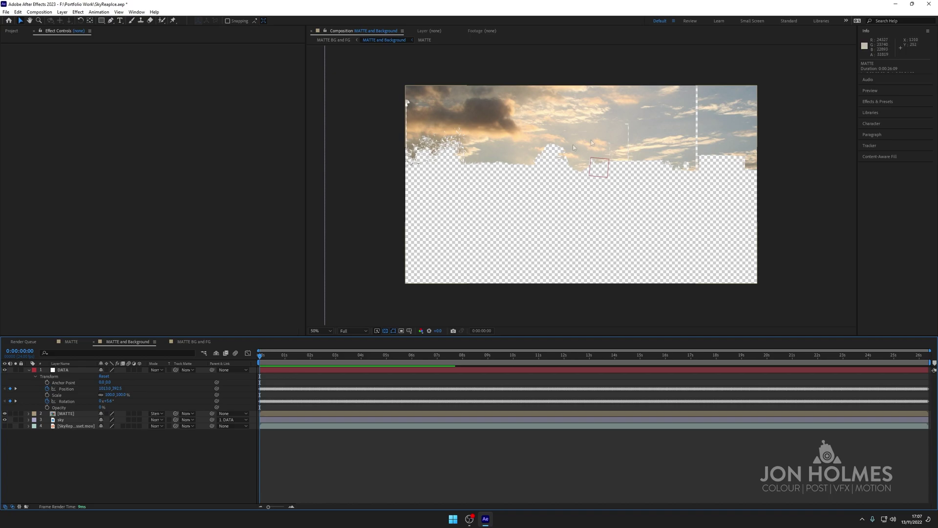
{"action": "left_click", "coordinate": [12, 30]}
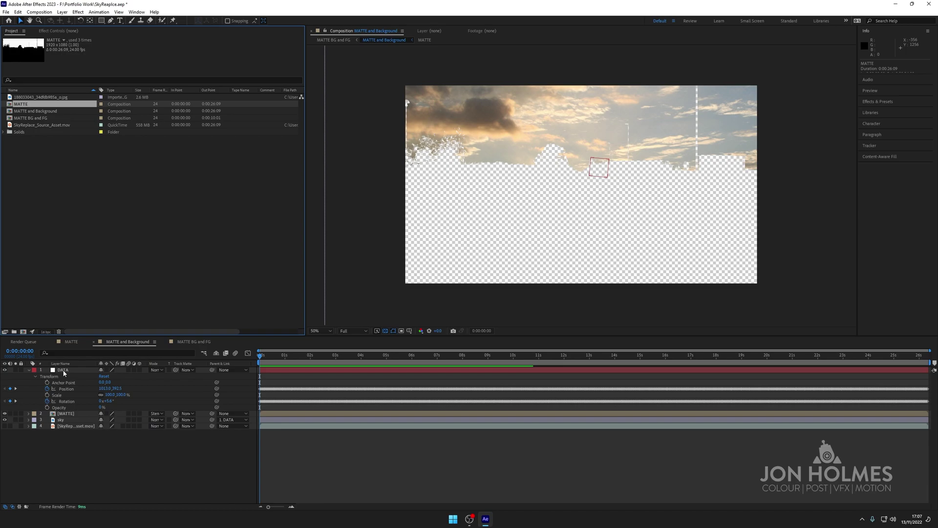
{"action": "left_click", "coordinate": [194, 342]}
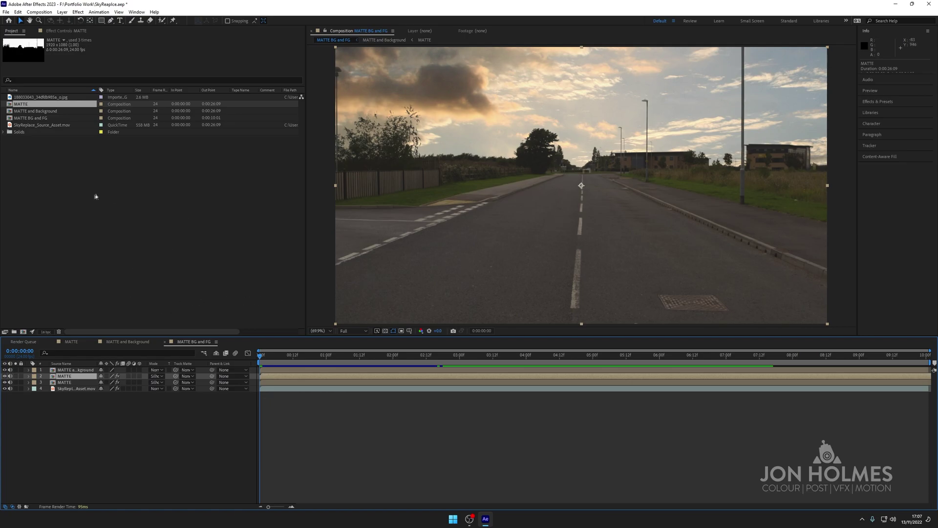
{"action": "left_click", "coordinate": [127, 342]}
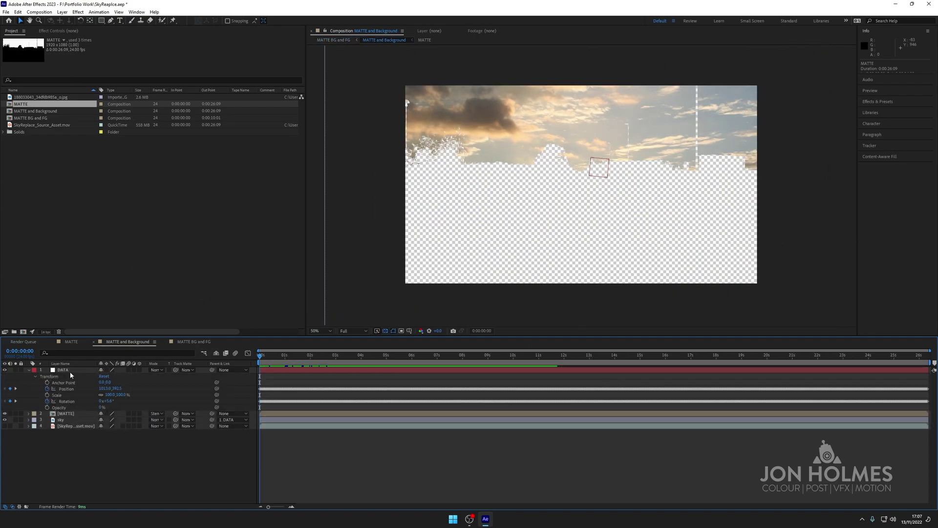
{"action": "left_click", "coordinate": [64, 371]}
{"action": "key", "text": "ctrl+c"}
{"action": "left_click", "coordinate": [191, 341]}
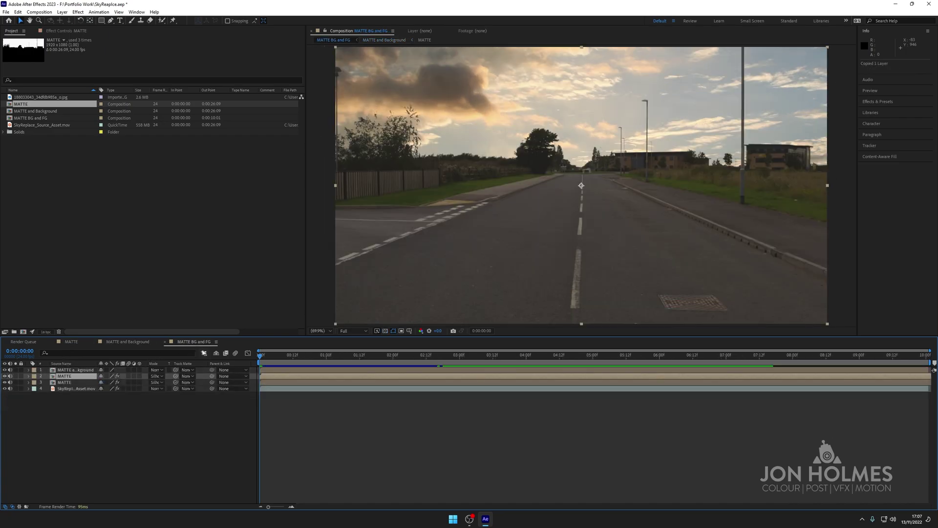
{"action": "key", "text": "ctrl+v"}
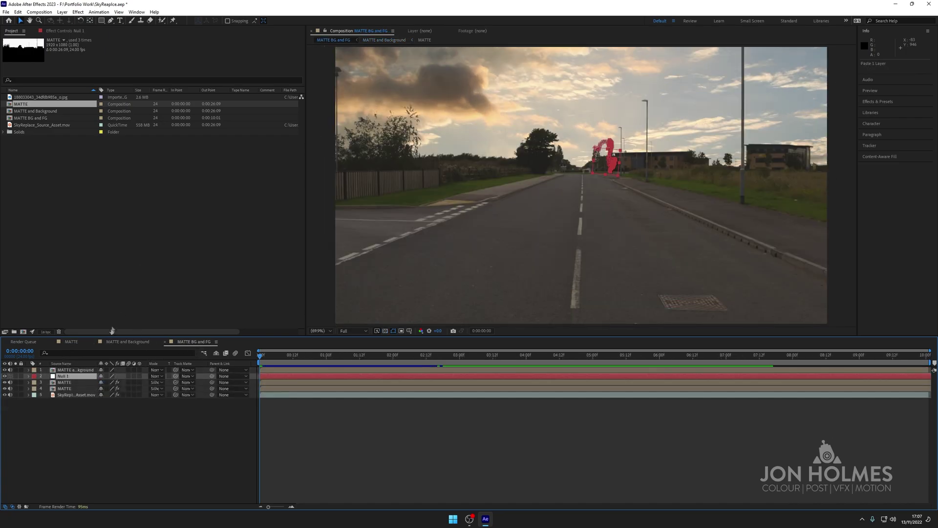
Step: Move the pasted null to the top of the layer stack and rename it DATA
{"action": "left_click_drag", "start_coordinate": [74, 377], "coordinate": [74, 370]}
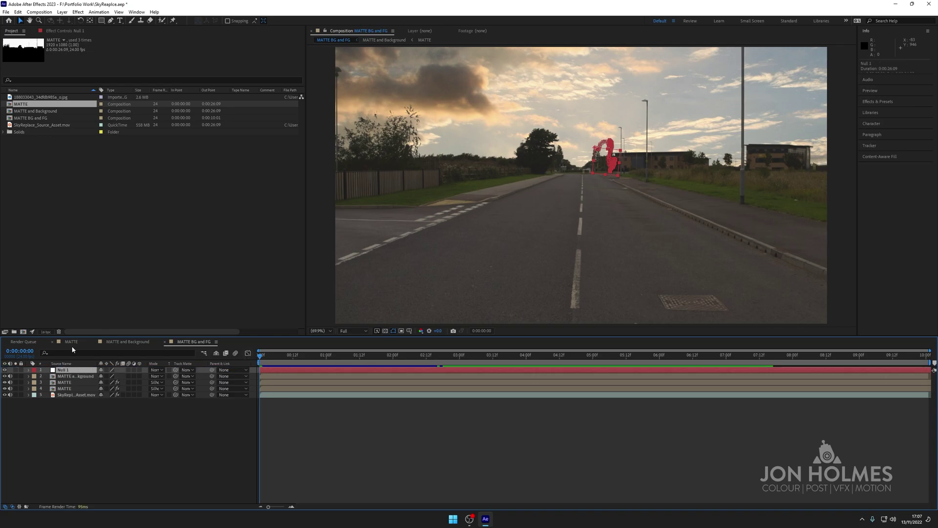
{"action": "key", "text": "Return"}
{"action": "type", "text": "DATA"}
{"action": "key", "text": "Return"}
{"action": "key", "text": "Return"}
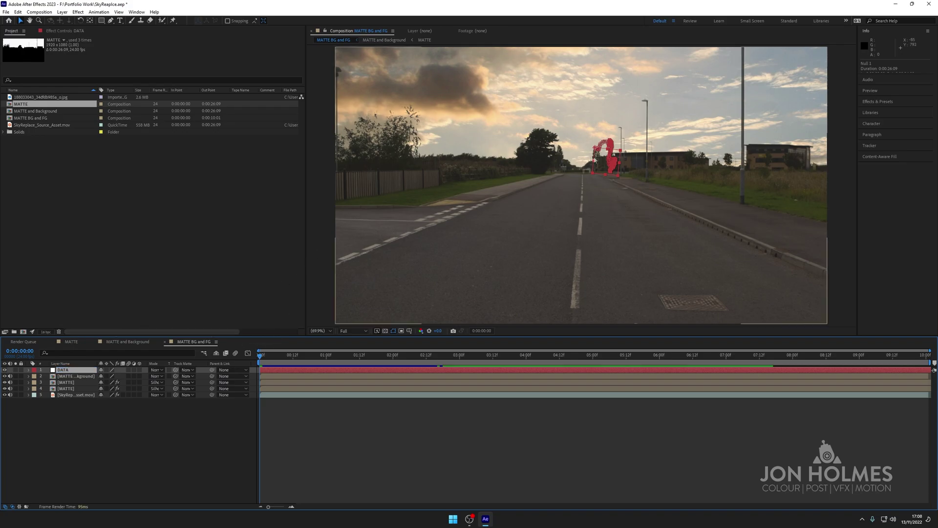
{"action": "left_click_drag", "start_coordinate": [273, 359], "coordinate": [926, 379]}
{"action": "key", "text": "Home"}
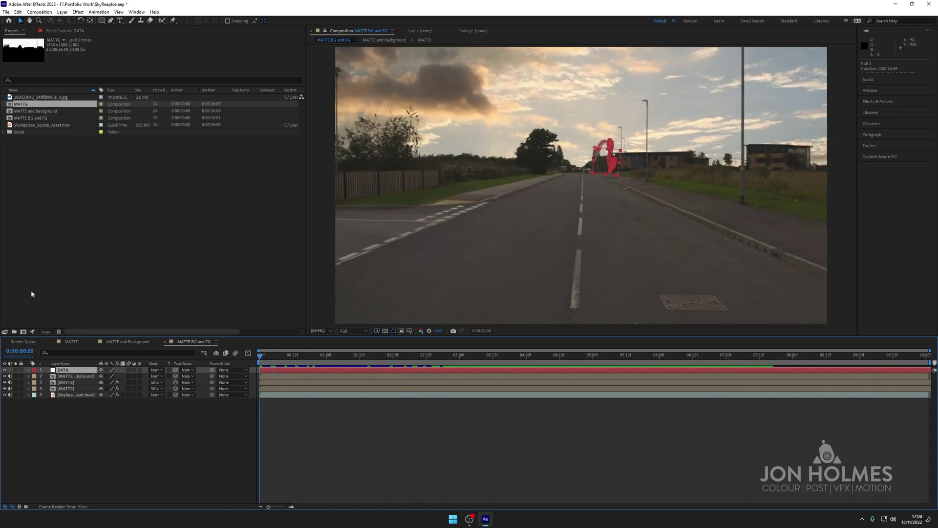
Step: Create a full-frame solid in a warm orange sampled from the glowing clouds in the sky
{"action": "left_click", "coordinate": [62, 12]}
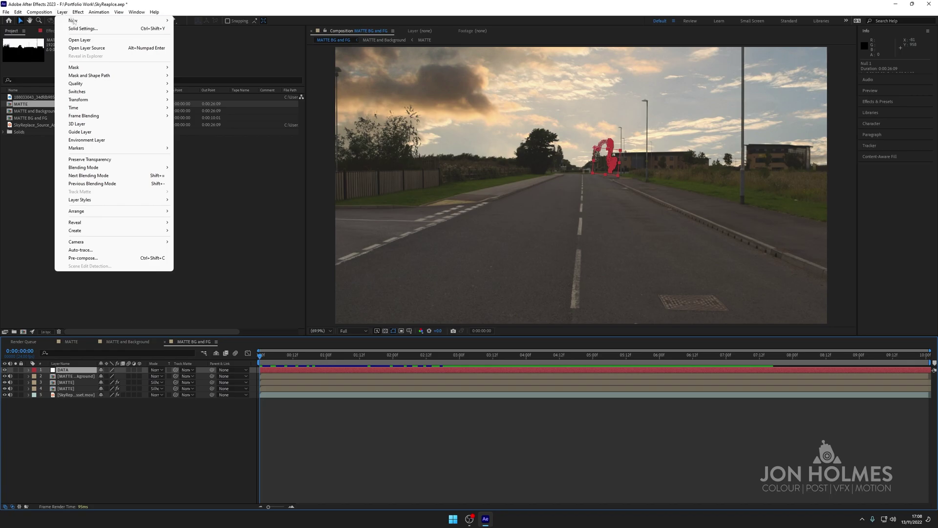
{"action": "mouse_move", "coordinate": [118, 21]}
{"action": "left_click", "coordinate": [230, 29]}
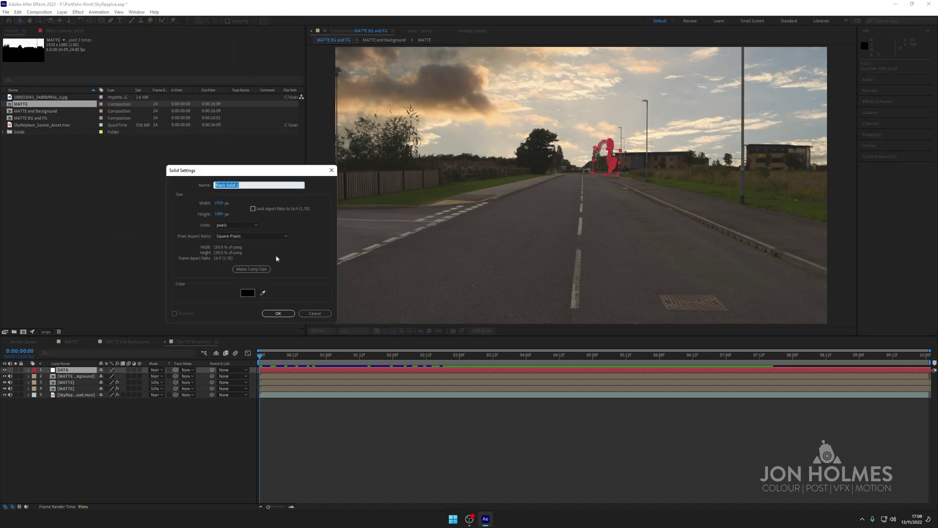
{"action": "left_click", "coordinate": [248, 292]}
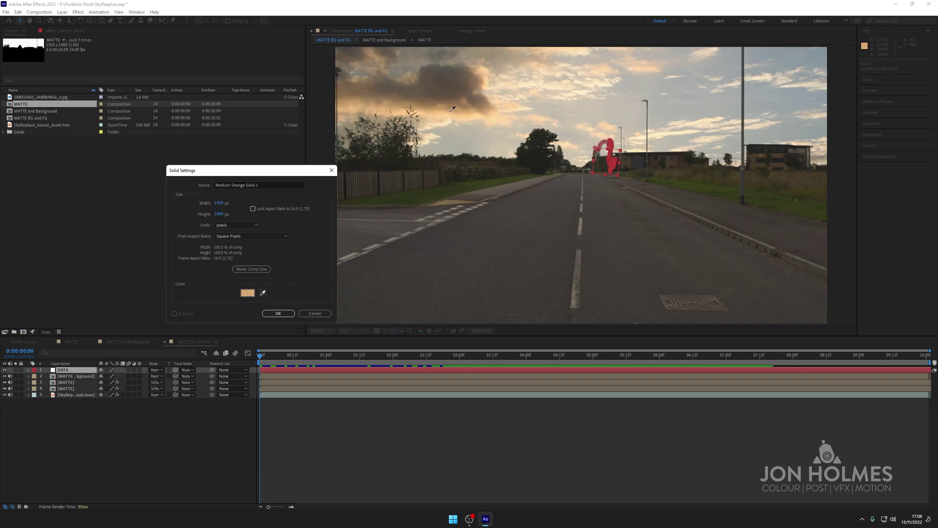
{"action": "left_click", "coordinate": [464, 111]}
{"action": "left_click", "coordinate": [277, 314]}
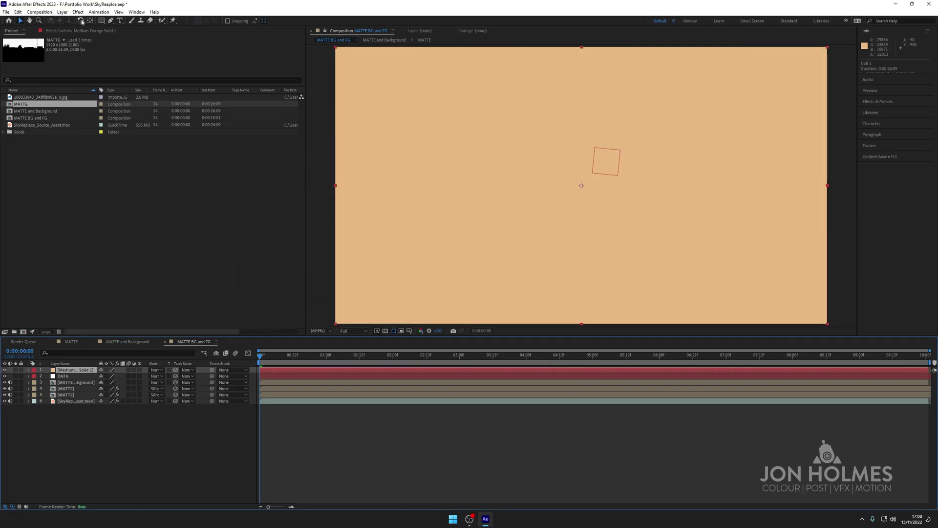
Step: Draw a small circular ellipse mask on the orange solid near the centre of the frame
{"action": "left_click_drag", "start_coordinate": [101, 21], "coordinate": [117, 36]}
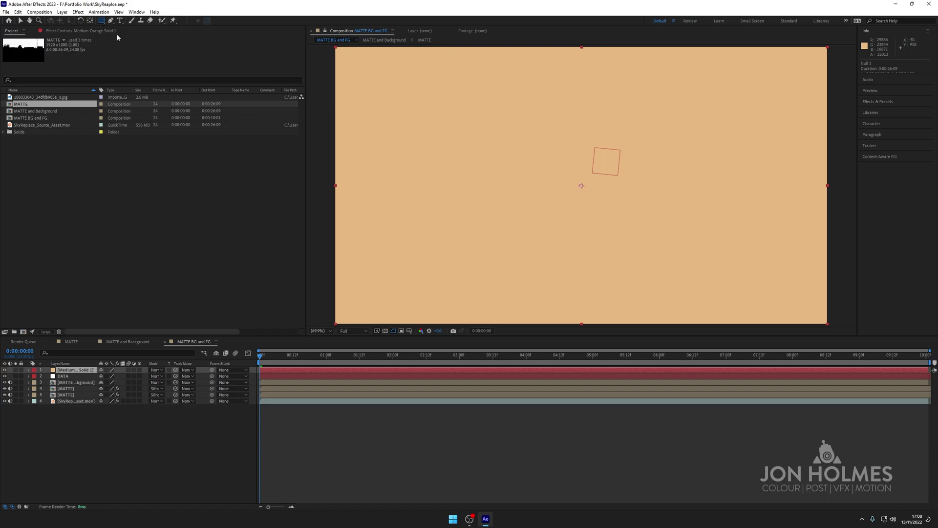
{"action": "left_click_drag", "start_coordinate": [581, 186], "coordinate": [597, 205]}
{"action": "left_click", "coordinate": [20, 21]}
Step: Centre the orange solid's anchor point on its circular mask and move the circle up to the road's vanishing point
{"action": "double_click", "coordinate": [583, 180]}
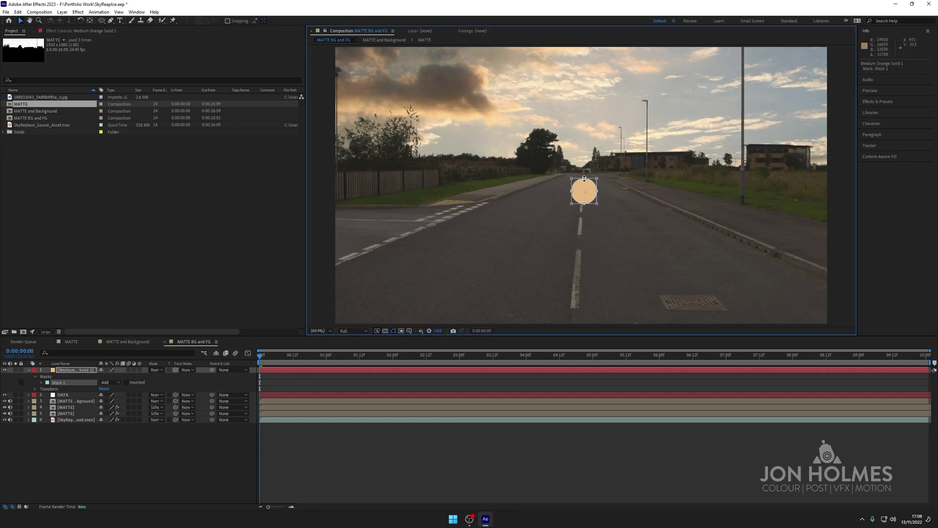
{"action": "left_click", "coordinate": [91, 22]}
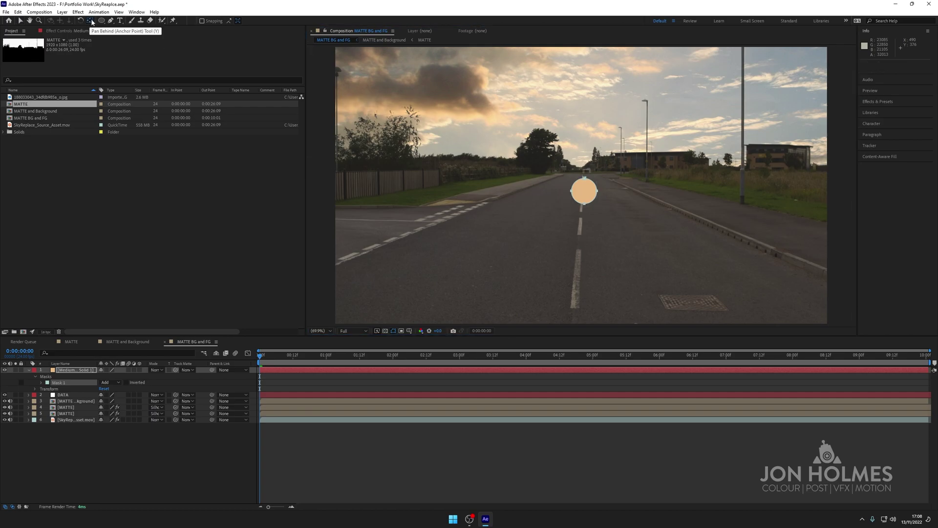
{"action": "left_click", "coordinate": [585, 179]}
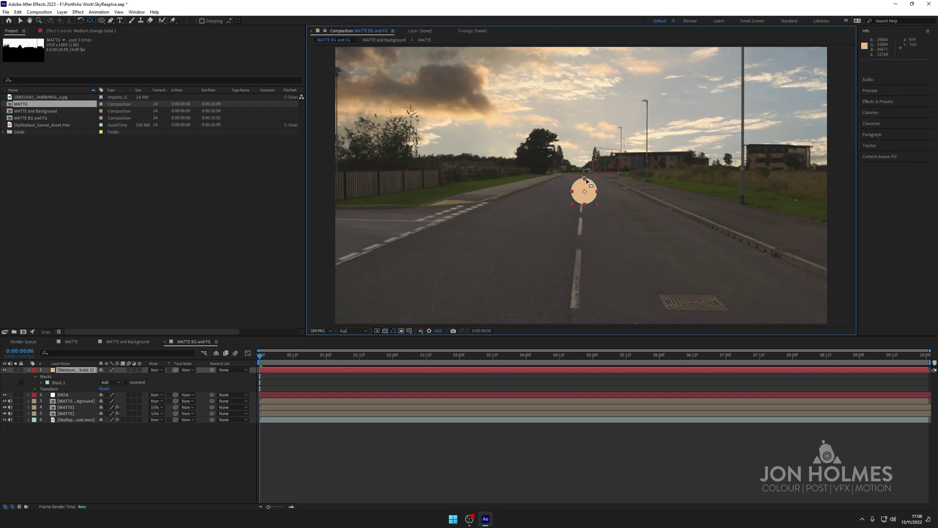
{"action": "key", "text": "v"}
{"action": "left_click_drag", "start_coordinate": [590, 195], "coordinate": [590, 171]}
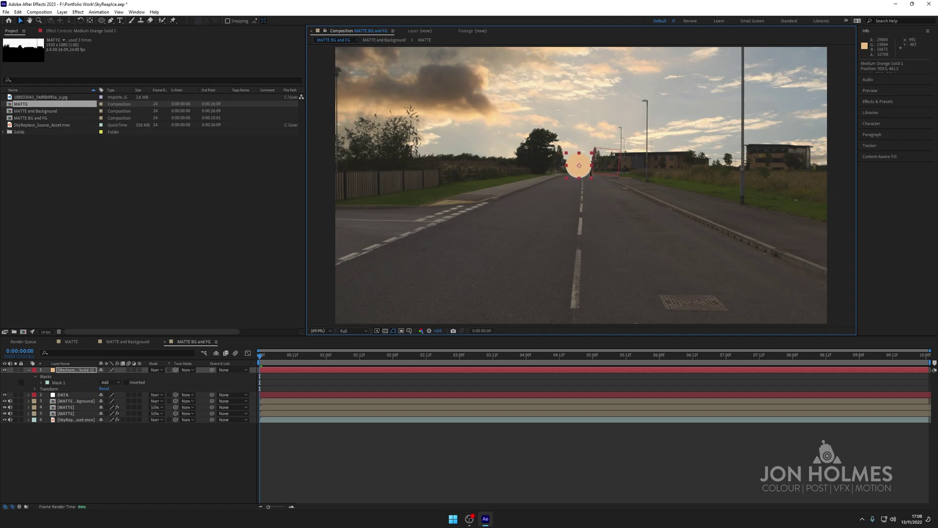
Step: Set the orange solid's blending mode to Add and its mask feather to 50 pixels
{"action": "scroll", "coordinate": [587, 181], "scroll_direction": "up", "scroll_amount": 3}
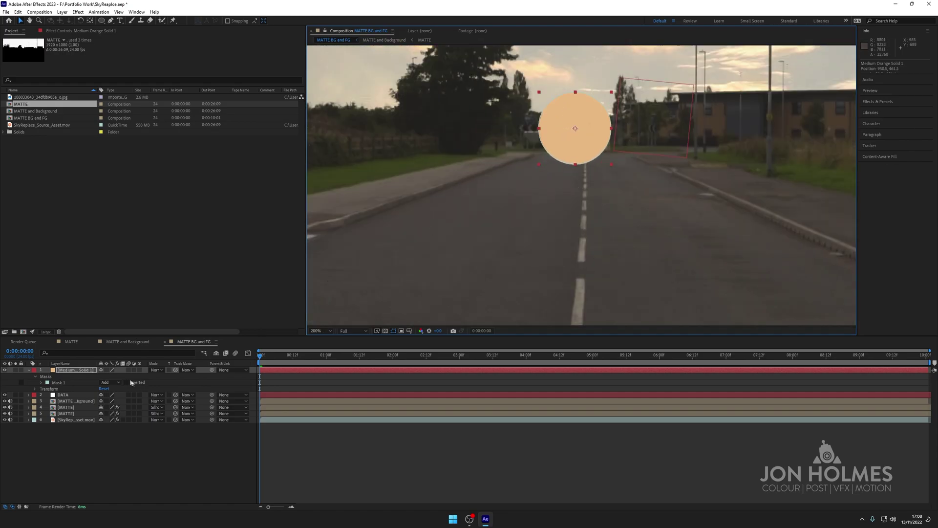
{"action": "left_click", "coordinate": [158, 369]}
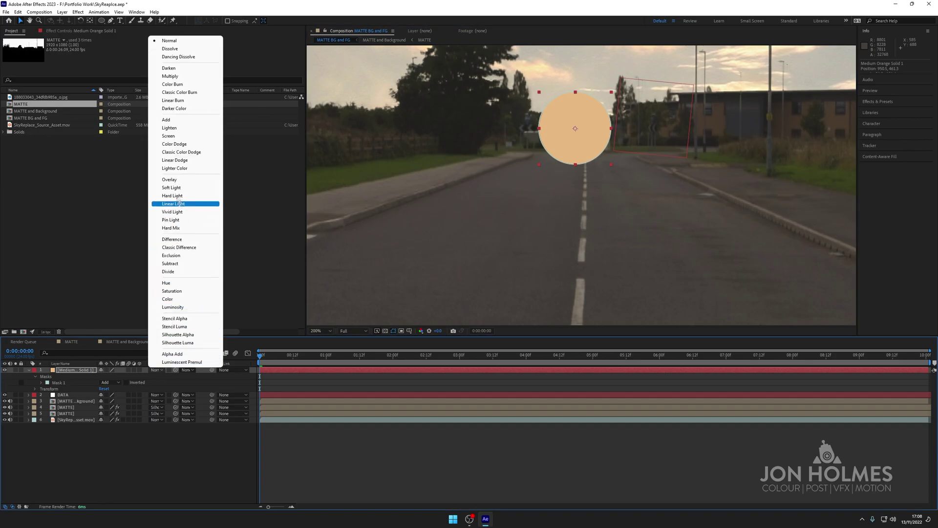
{"action": "left_click", "coordinate": [174, 120]}
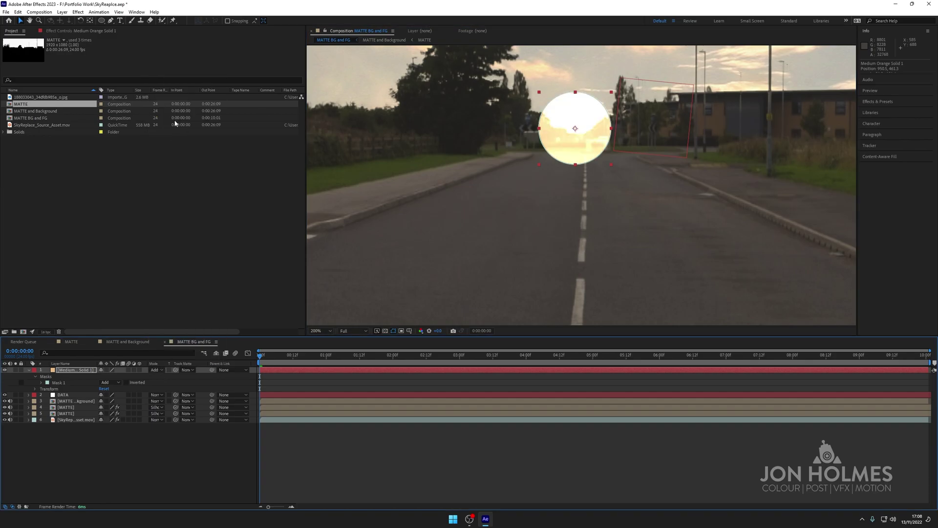
{"action": "left_click", "coordinate": [76, 370]}
{"action": "key", "text": "f"}
{"action": "left_click", "coordinate": [110, 382]}
{"action": "type", "text": "50"}
{"action": "key", "text": "Return"}
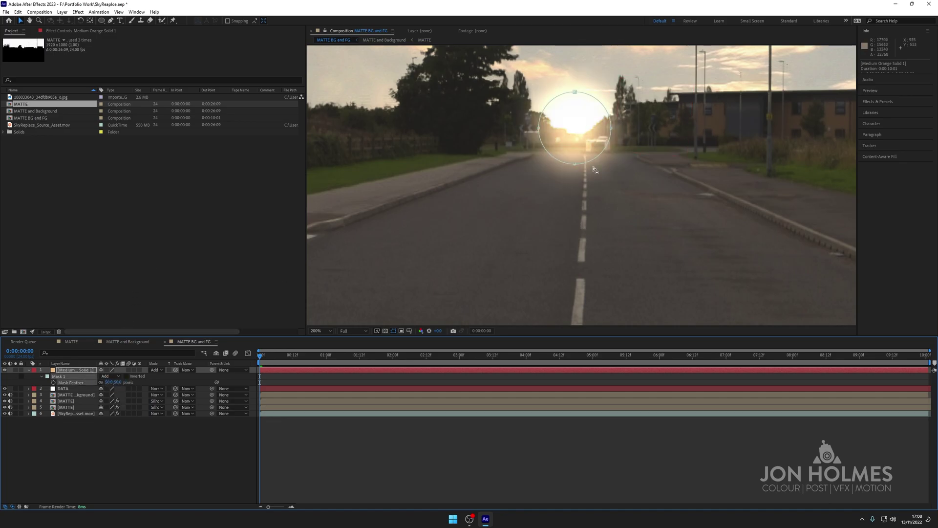
Step: Raise the lowest point of the glow's mask to the road horizon, flattening its underside, and deselect the mask
{"action": "left_click_drag", "start_coordinate": [575, 164], "coordinate": [578, 144]}
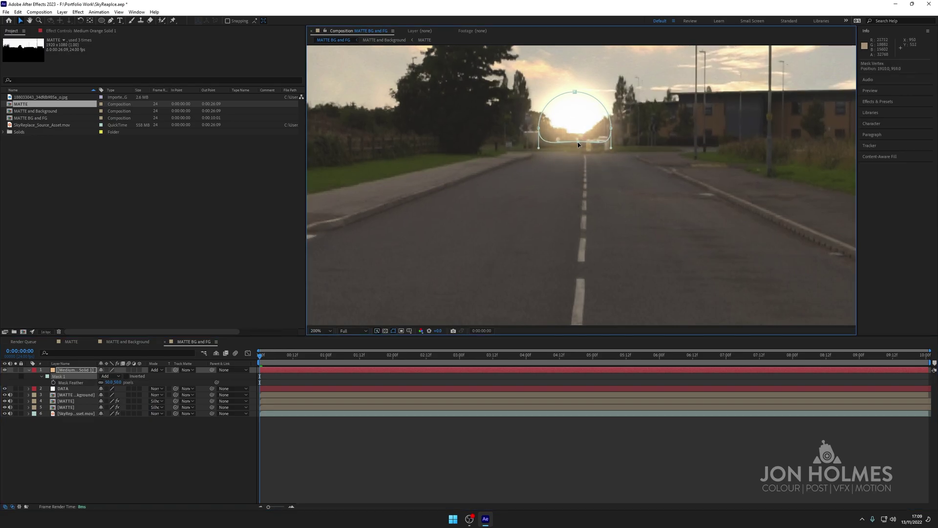
{"action": "left_click", "coordinate": [546, 243]}
{"action": "left_click", "coordinate": [618, 244]}
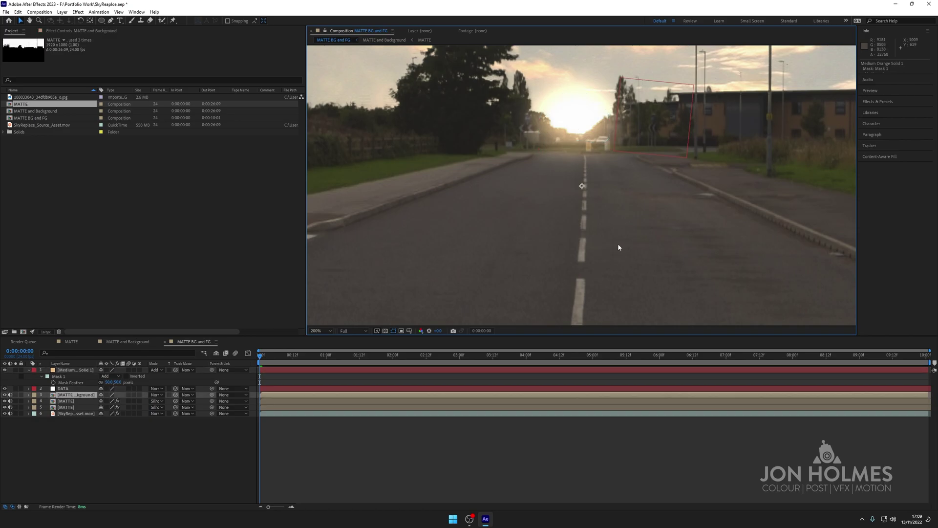
Step: Try a slightly lower opacity on the orange glow solid
{"action": "scroll", "coordinate": [621, 244], "scroll_direction": "down", "scroll_amount": 1}
{"action": "scroll", "coordinate": [622, 245], "scroll_direction": "down", "scroll_amount": 1}
{"action": "scroll", "coordinate": [623, 246], "scroll_direction": "up", "scroll_amount": 2}
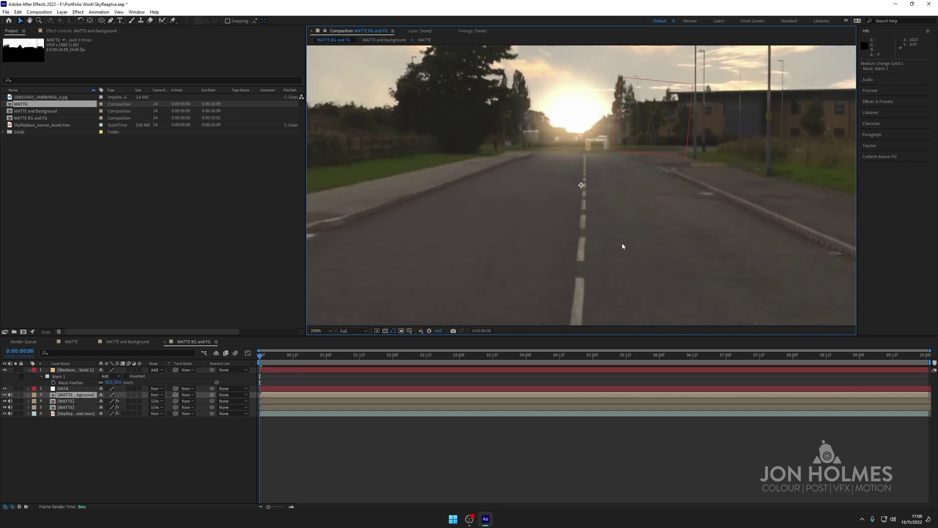
{"action": "left_click", "coordinate": [78, 373]}
{"action": "key", "text": "t"}
{"action": "mouse_move", "coordinate": [102, 376]}
{"action": "left_mouse_down"}
{"action": "mouse_move", "coordinate": [89, 376]}
{"action": "mouse_move", "coordinate": [111, 378]}
{"action": "left_mouse_up"}
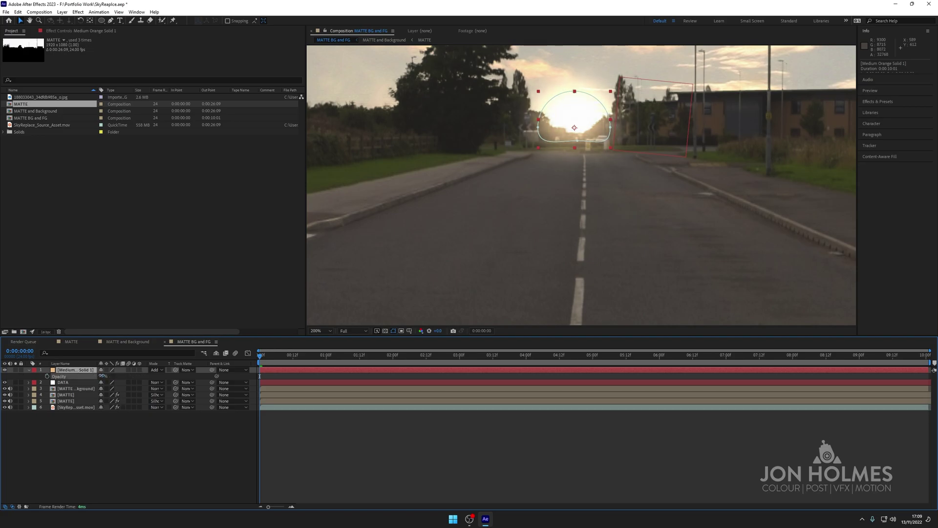
{"action": "left_click", "coordinate": [144, 454]}
Step: Duplicate the orange glow solid and set the upper copy's opacity to 50%
{"action": "left_click", "coordinate": [76, 371]}
{"action": "key", "text": "ctrl+d"}
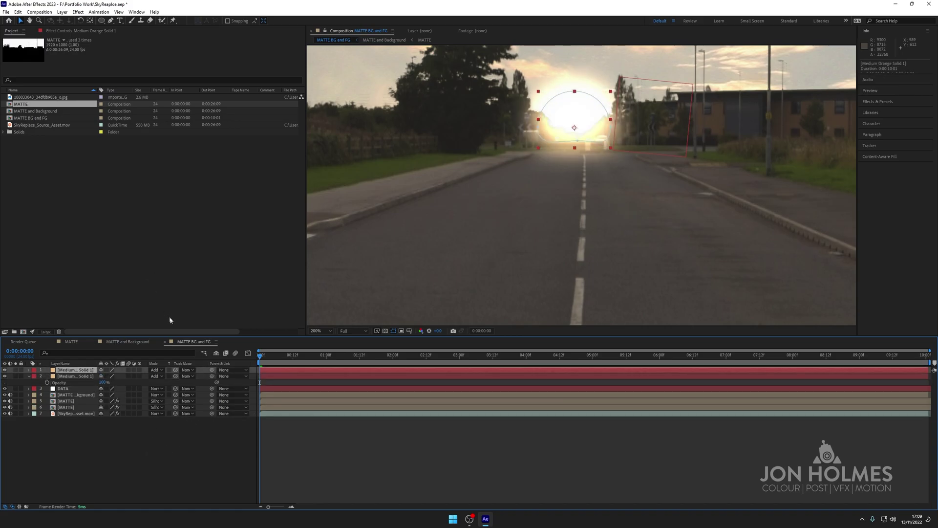
{"action": "left_click", "coordinate": [87, 378]}
{"action": "key", "text": "t"}
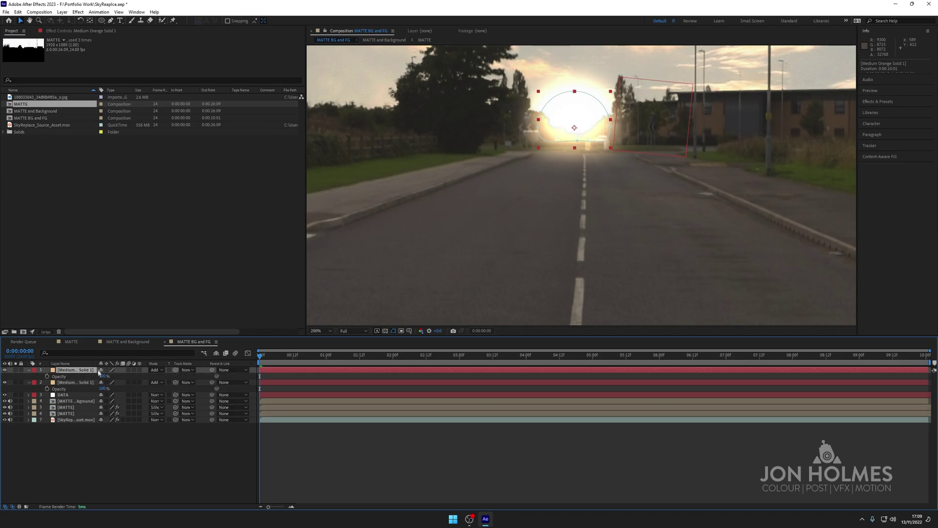
{"action": "left_click", "coordinate": [105, 376]}
{"action": "type", "text": "50"}
{"action": "key", "text": "Return"}
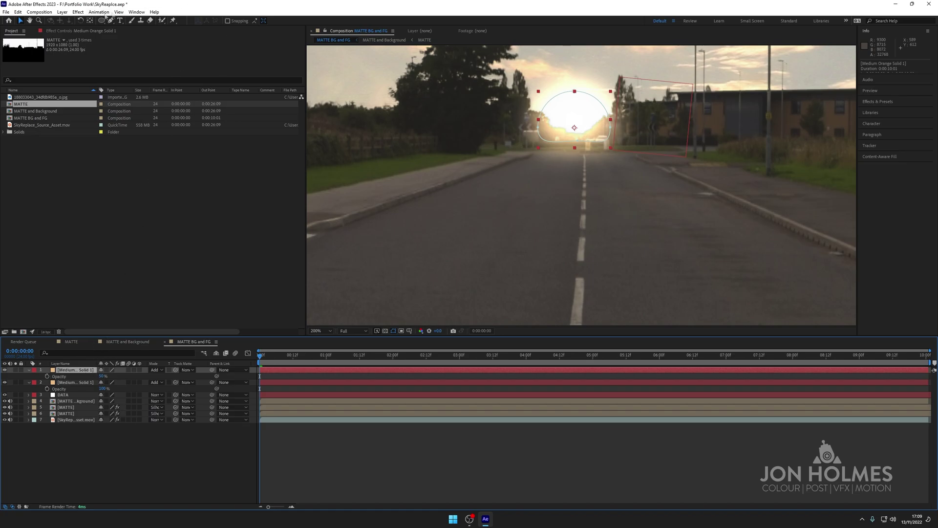
Step: Apply a Fill effect to the upper glow solid with the orange colour FF6600, then deselect the solid
{"action": "left_click", "coordinate": [77, 12]}
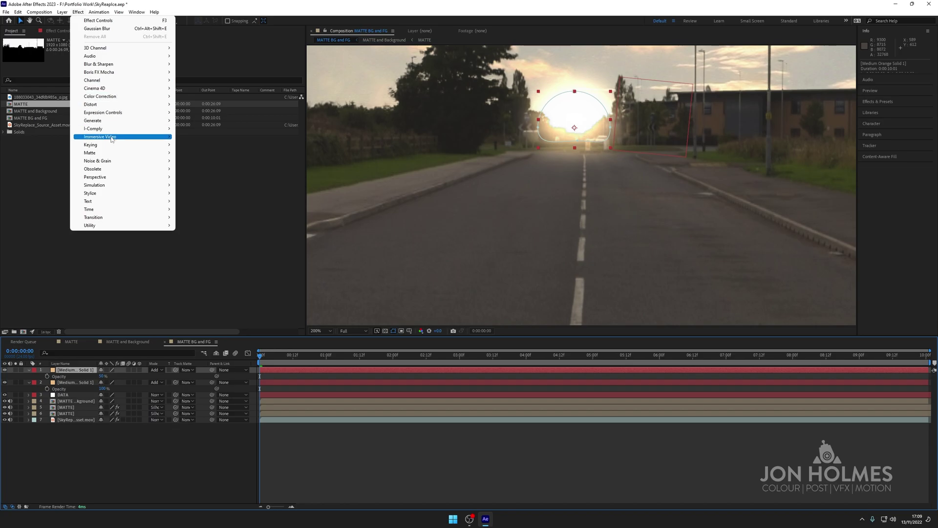
{"action": "mouse_move", "coordinate": [114, 120]}
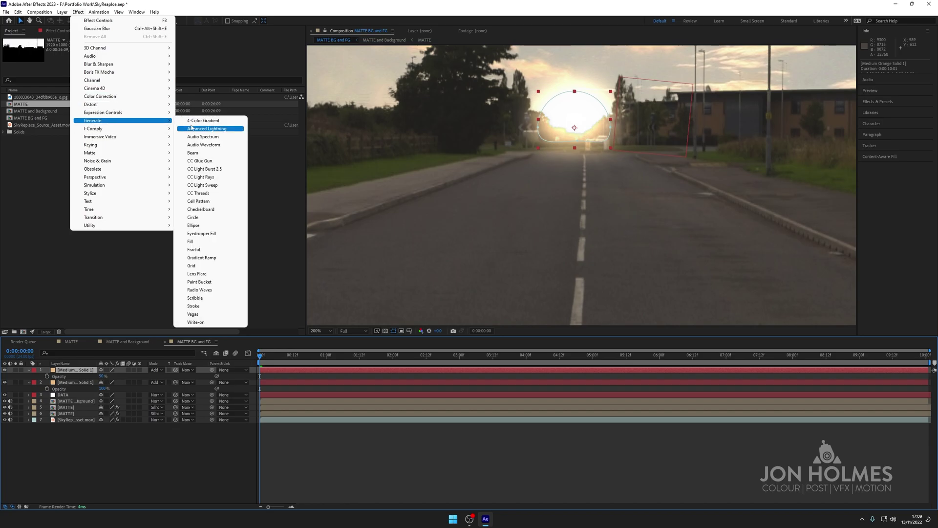
{"action": "left_click", "coordinate": [198, 241]}
{"action": "left_click", "coordinate": [173, 65]}
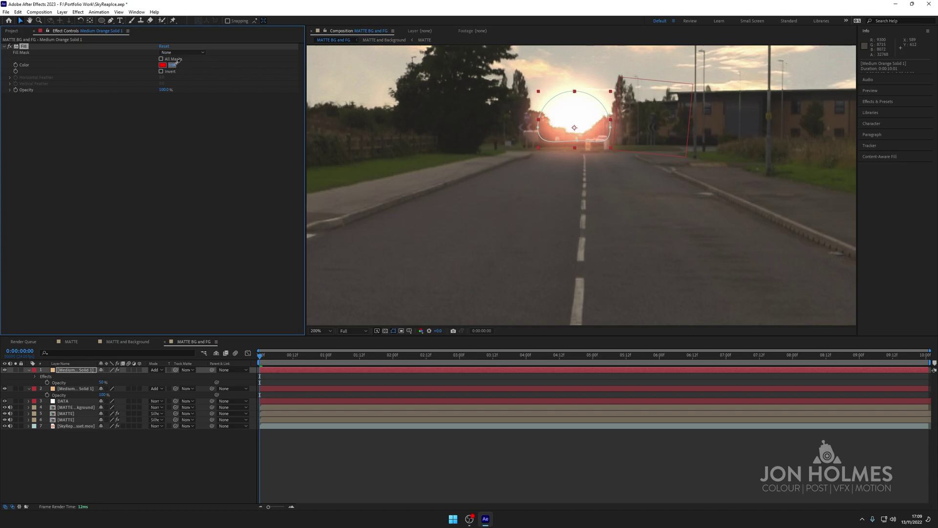
{"action": "left_click", "coordinate": [542, 60]}
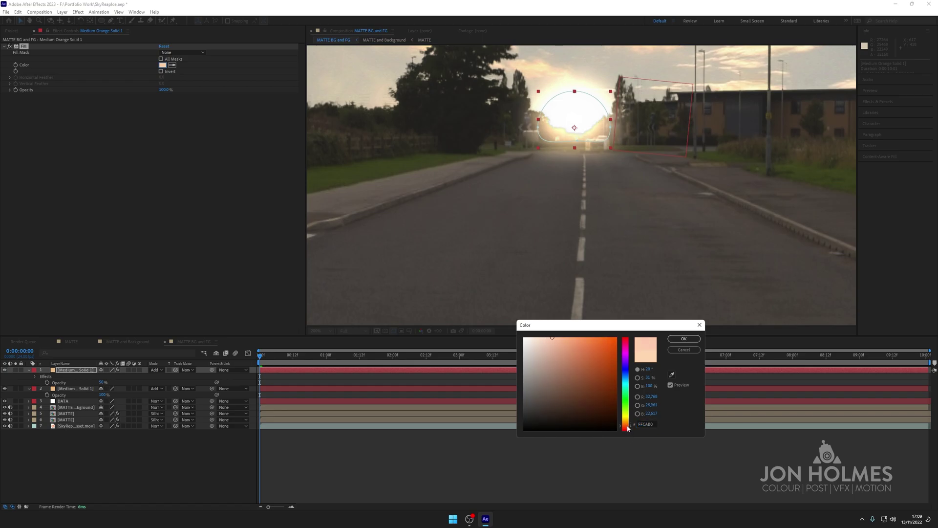
{"action": "left_click_drag", "start_coordinate": [604, 363], "coordinate": [629, 325]}
{"action": "left_click", "coordinate": [684, 339]}
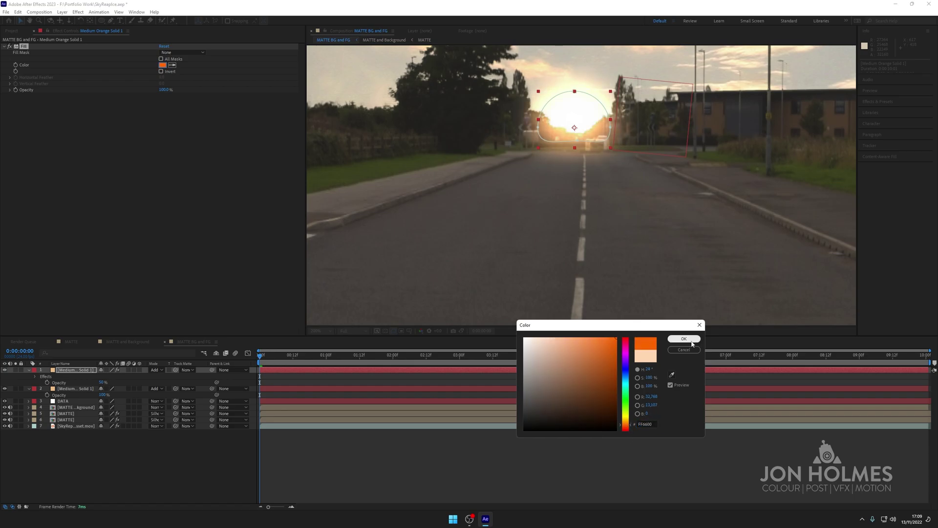
{"action": "left_click", "coordinate": [634, 253]}
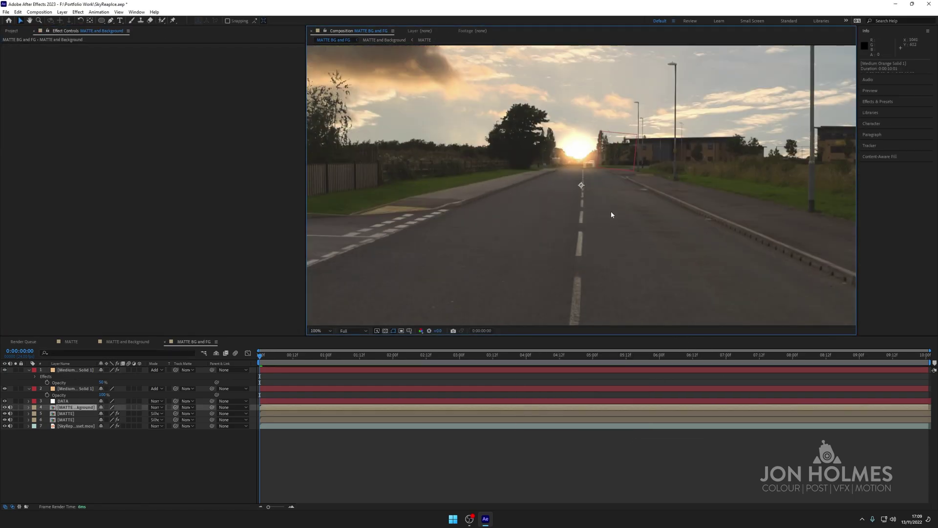
{"action": "scroll", "coordinate": [610, 211], "scroll_direction": "down", "scroll_amount": 1}
{"action": "scroll", "coordinate": [610, 212], "scroll_direction": "up", "scroll_amount": 1}
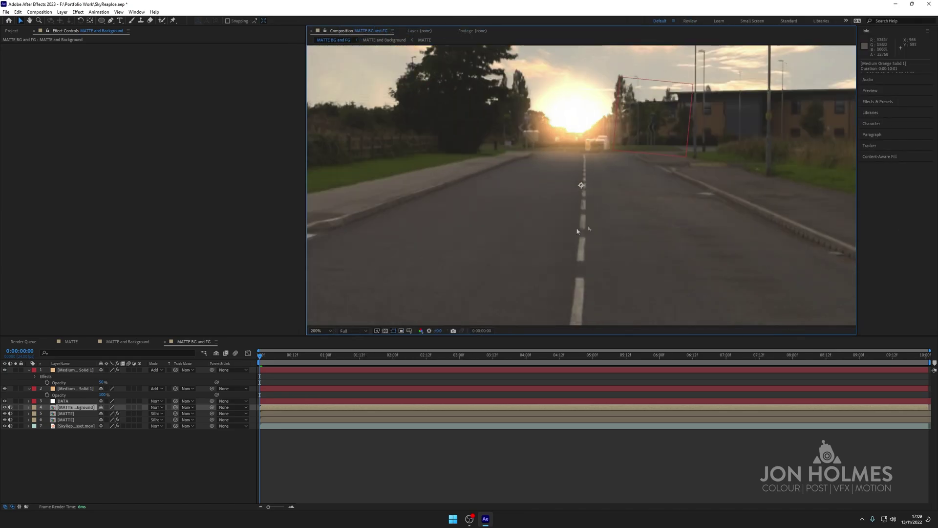
Step: Set the upper glow solid's opacity to 25% and play back the composite from the first frame
{"action": "left_click", "coordinate": [70, 370]}
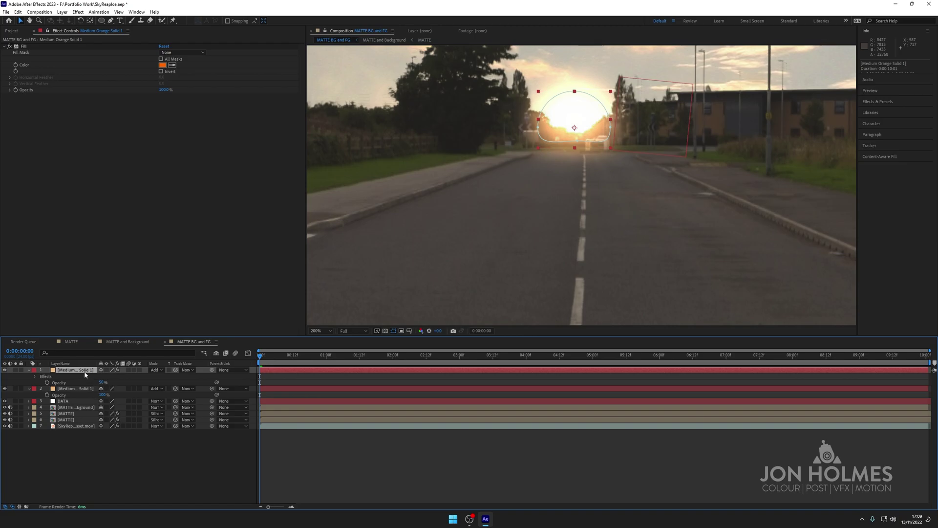
{"action": "mouse_move", "coordinate": [84, 373]}
{"action": "left_mouse_down"}
{"action": "mouse_move", "coordinate": [81, 396]}
{"action": "mouse_move", "coordinate": [86, 371]}
{"action": "left_mouse_up"}
{"action": "left_click", "coordinate": [102, 382]}
{"action": "type", "text": "25"}
{"action": "key", "text": "Return"}
{"action": "left_click", "coordinate": [578, 254]}
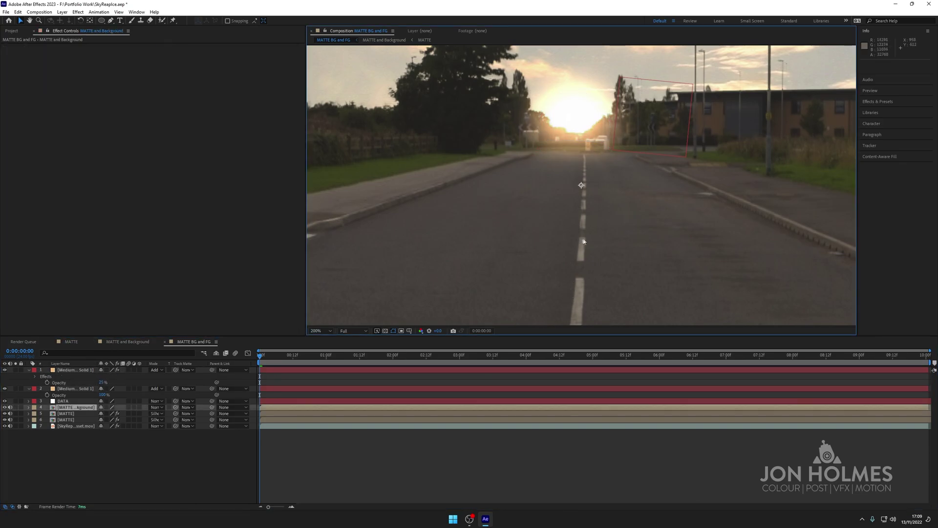
{"action": "key", "text": "space"}
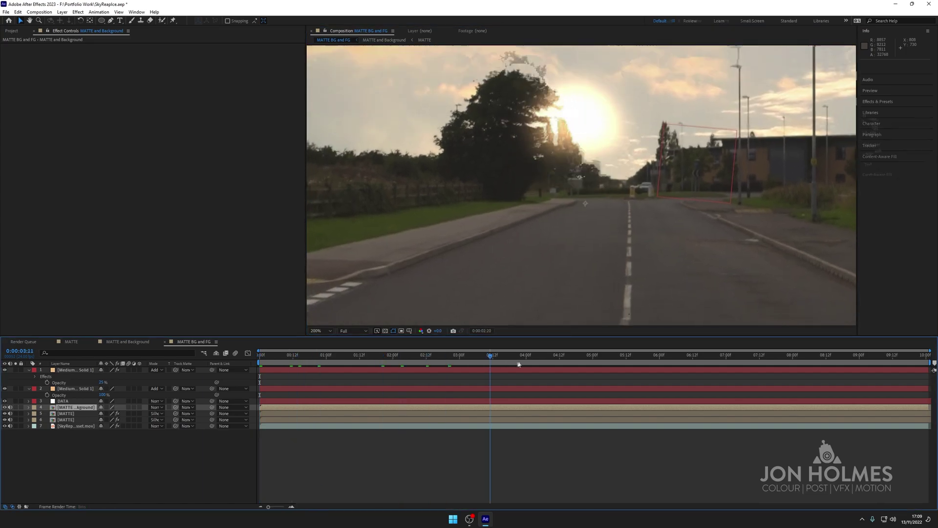
{"action": "key", "text": "space"}
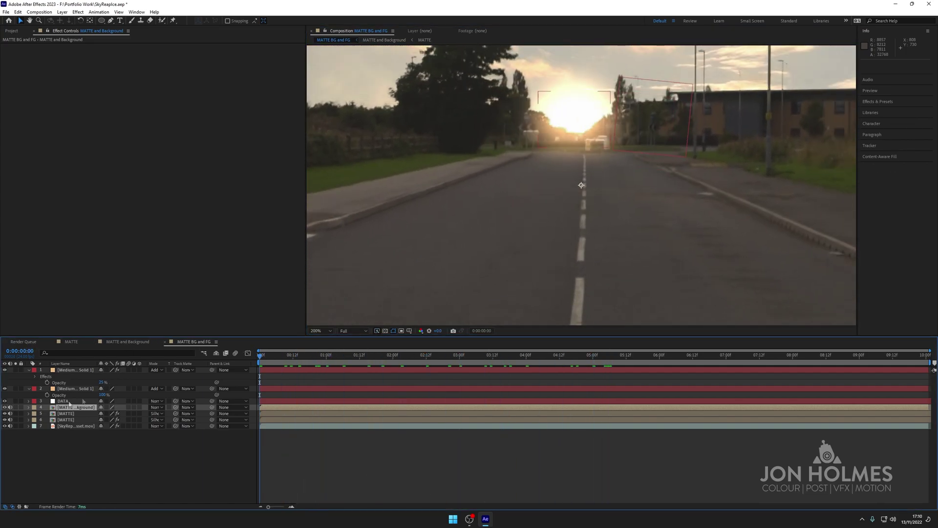
Step: Parent both orange glow solids to the DATA tracking layer and check the glow at the first frame
{"action": "left_click", "coordinate": [71, 370]}
{"action": "left_click", "coordinate": [75, 388], "text": "shift"}
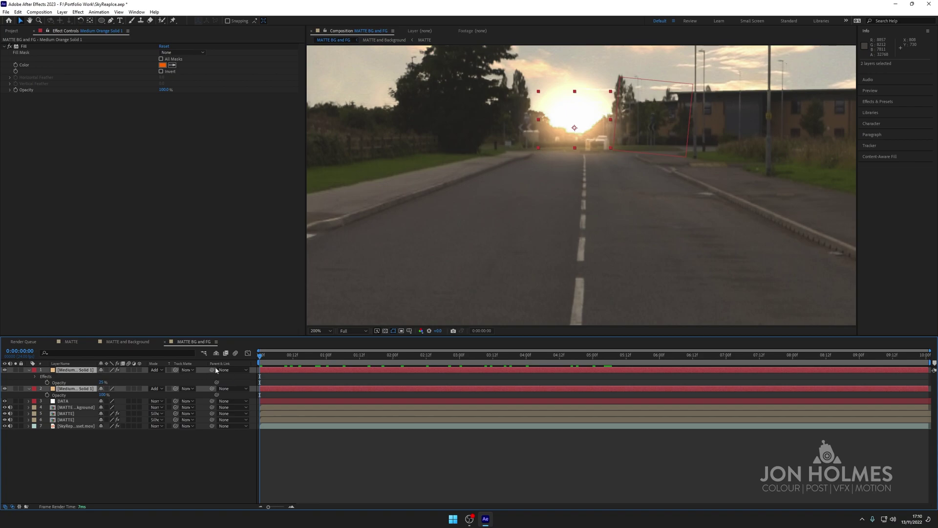
{"action": "left_click_drag", "start_coordinate": [211, 370], "coordinate": [69, 403]}
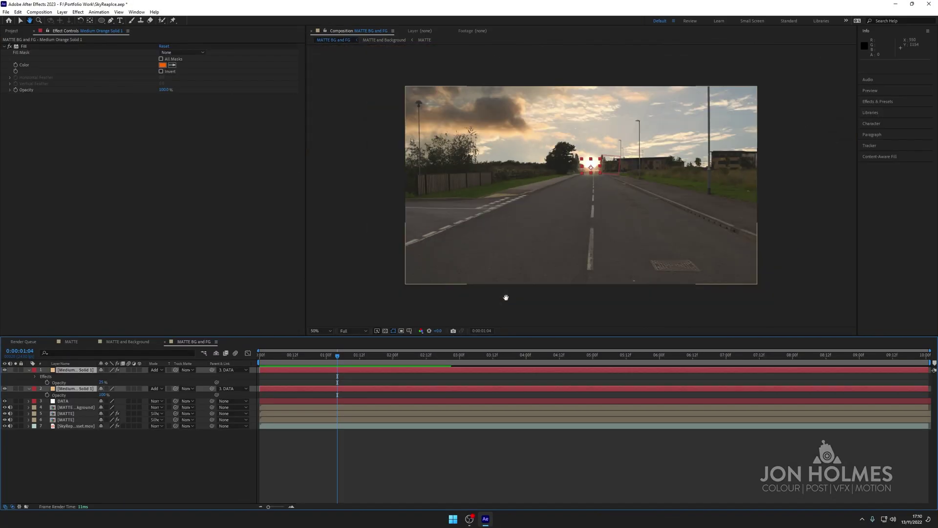
{"action": "scroll", "coordinate": [506, 297], "scroll_direction": "up", "scroll_amount": 1}
{"action": "left_click_drag", "start_coordinate": [337, 358], "coordinate": [197, 351]}
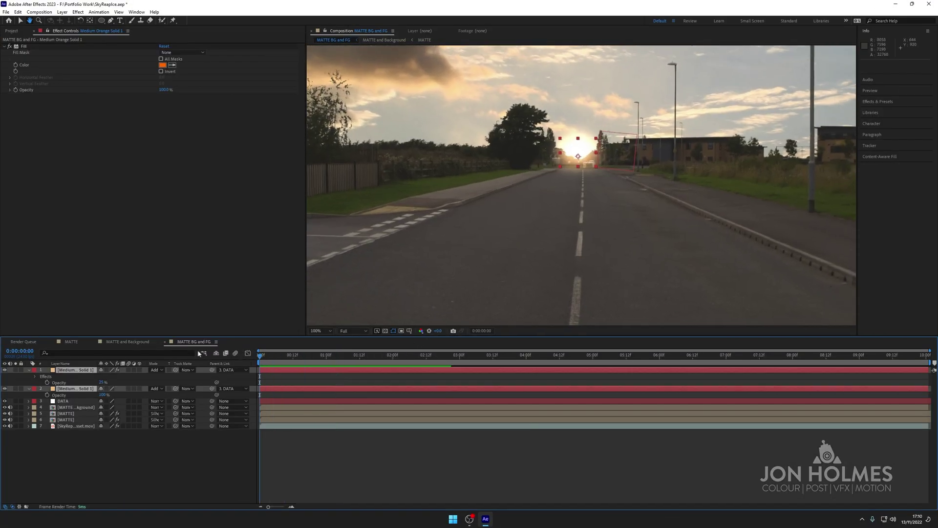
{"action": "left_click", "coordinate": [449, 234]}
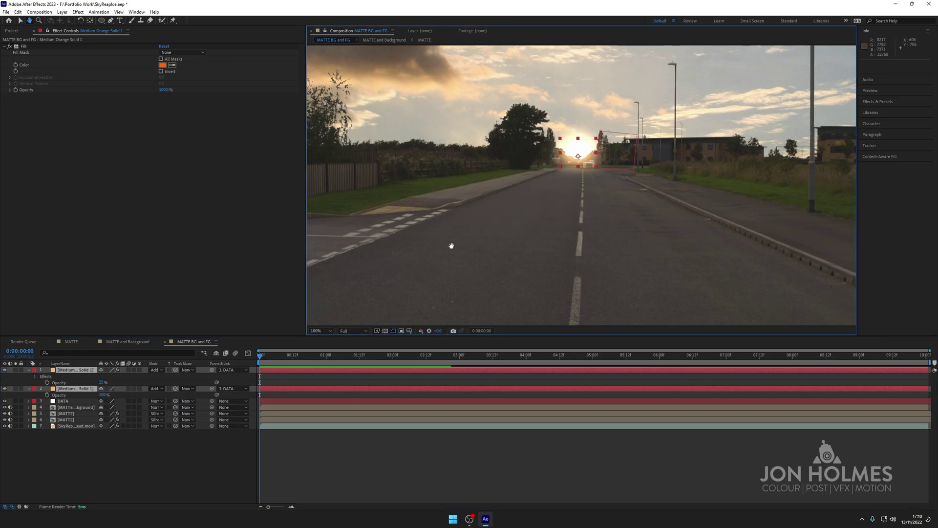
{"action": "scroll", "coordinate": [523, 186], "scroll_direction": "down", "scroll_amount": 1}
{"action": "scroll", "coordinate": [532, 161], "scroll_direction": "up", "scroll_amount": 1}
Step: In the MATTE and Background composition, make the source footage layer visible and place it above all other layers
{"action": "left_click", "coordinate": [133, 341]}
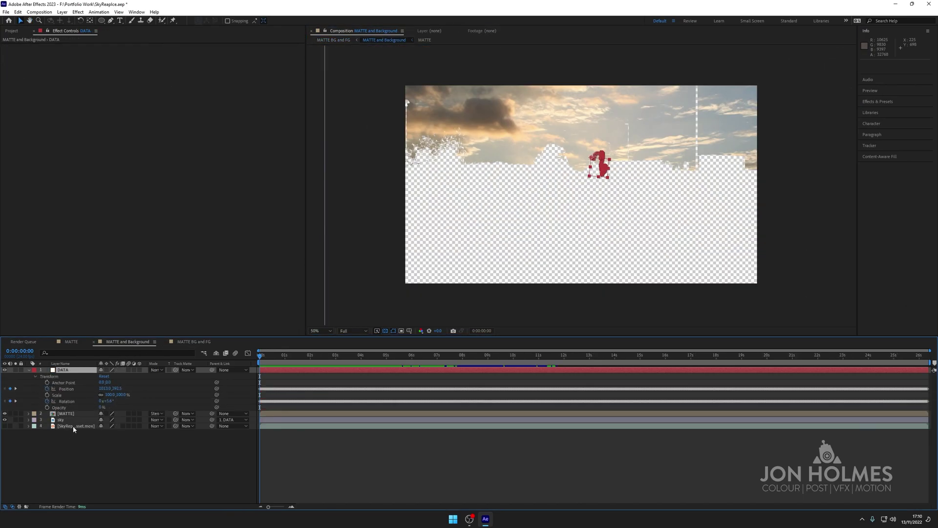
{"action": "left_click", "coordinate": [73, 427]}
{"action": "left_click", "coordinate": [73, 422]}
{"action": "scroll", "coordinate": [488, 215], "scroll_direction": "down", "scroll_amount": 2}
{"action": "scroll", "coordinate": [491, 216], "scroll_direction": "up", "scroll_amount": 2}
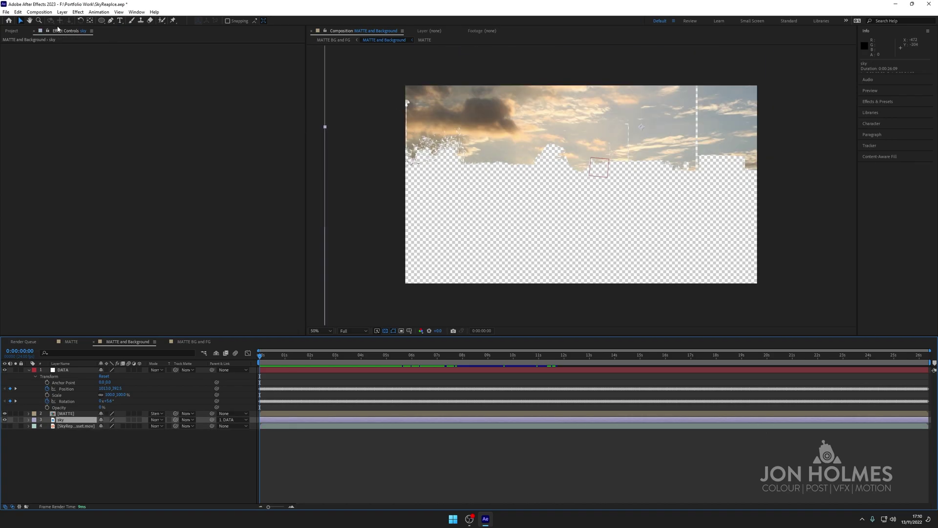
{"action": "left_click", "coordinate": [5, 426]}
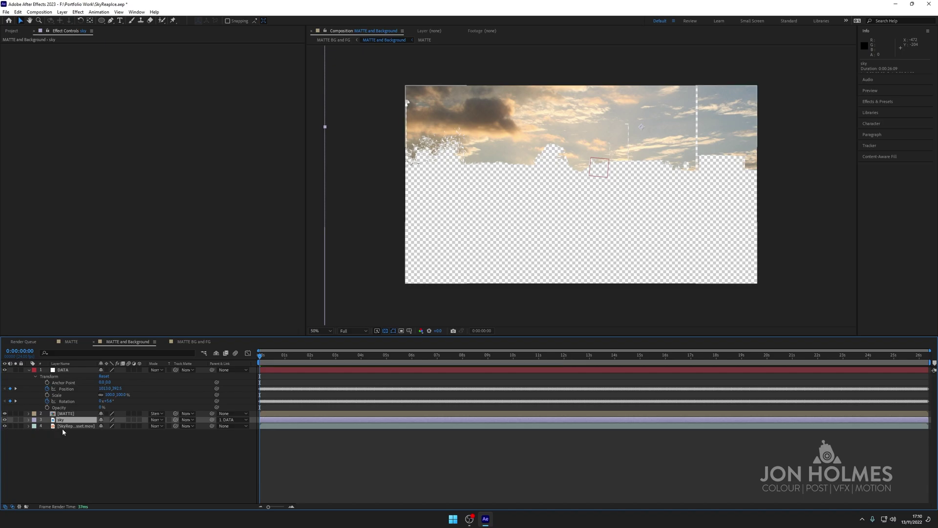
{"action": "left_click_drag", "start_coordinate": [65, 429], "coordinate": [75, 373]}
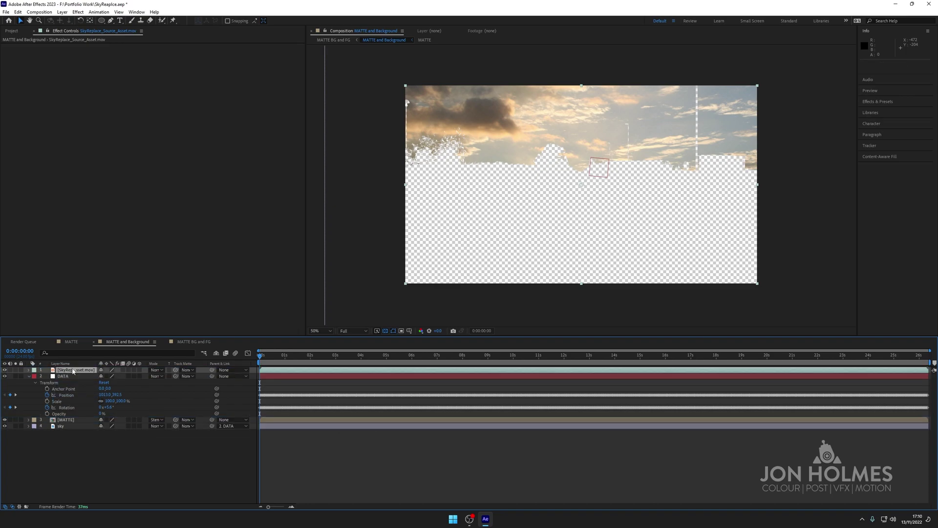
{"action": "scroll", "coordinate": [582, 182], "scroll_direction": "up", "scroll_amount": 6}
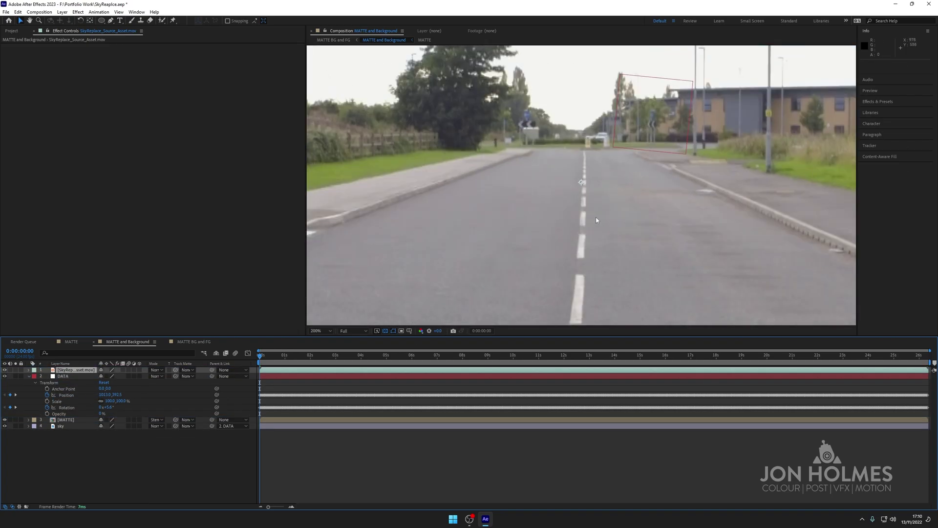
{"action": "scroll", "coordinate": [580, 180], "scroll_direction": "down", "scroll_amount": 2}
Step: Apply the CC Slant distortion effect to the sky layer
{"action": "left_click", "coordinate": [64, 426]}
{"action": "left_click", "coordinate": [80, 12]}
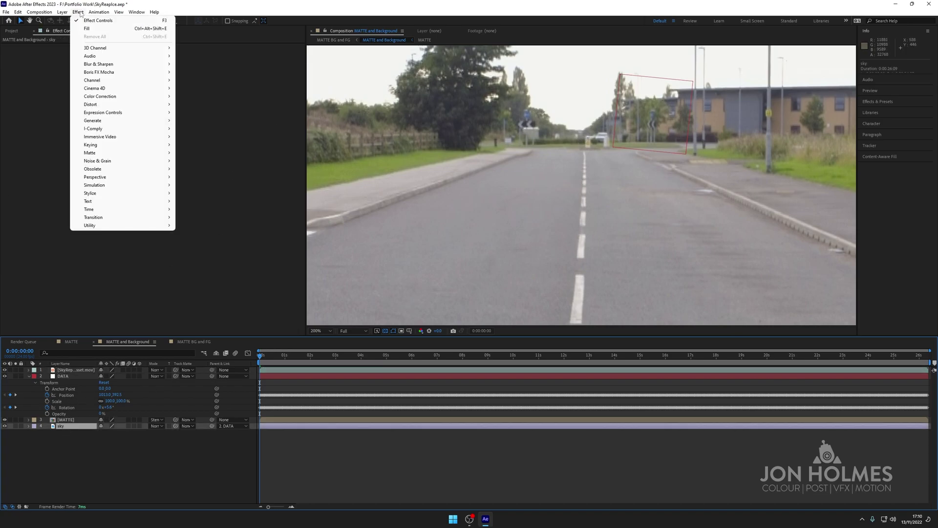
{"action": "mouse_move", "coordinate": [121, 82]}
{"action": "mouse_move", "coordinate": [124, 105]}
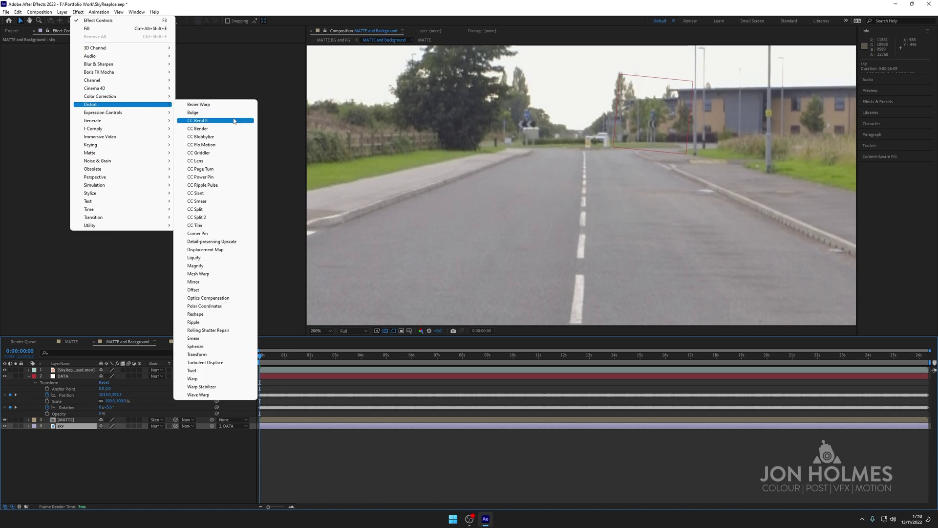
{"action": "left_click", "coordinate": [221, 193]}
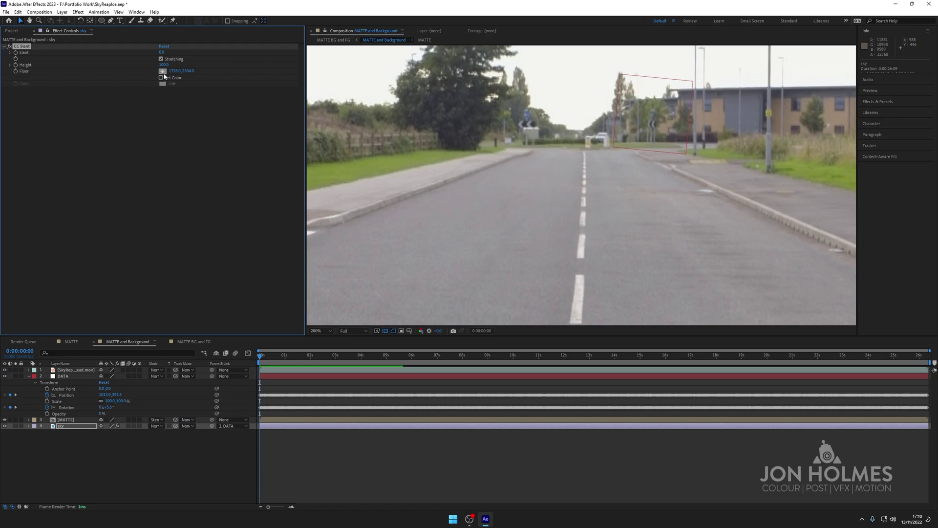
Step: Place the CC Slant floor point at the road's vanishing point and delete the source footage layer from this composition
{"action": "left_click", "coordinate": [163, 72]}
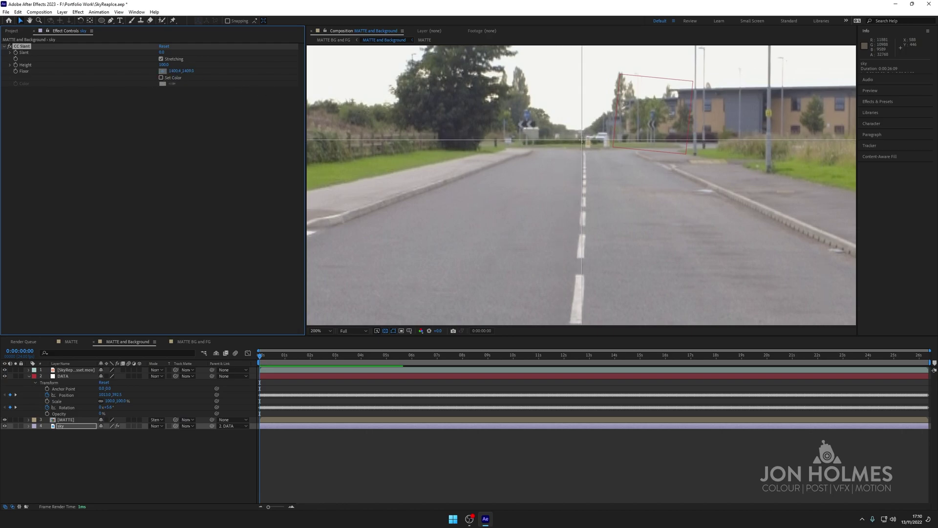
{"action": "left_click", "coordinate": [582, 140]}
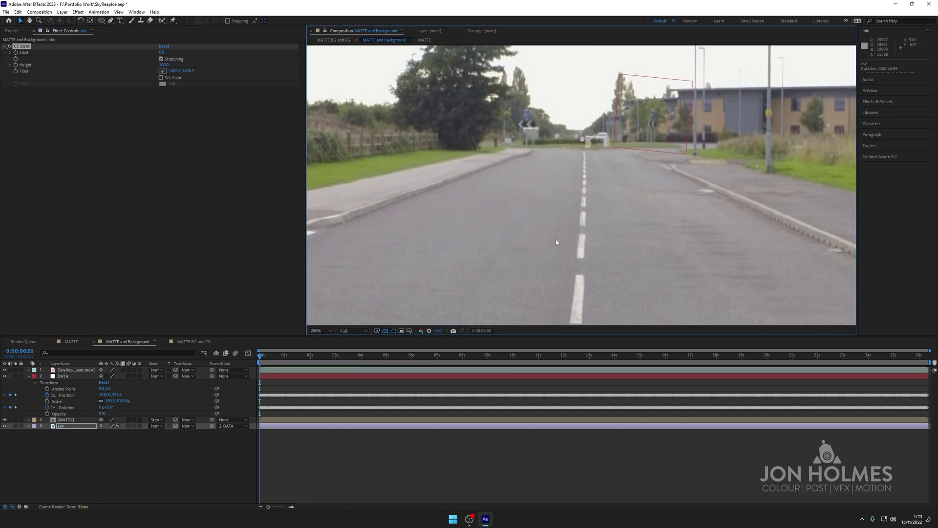
{"action": "left_click", "coordinate": [65, 371]}
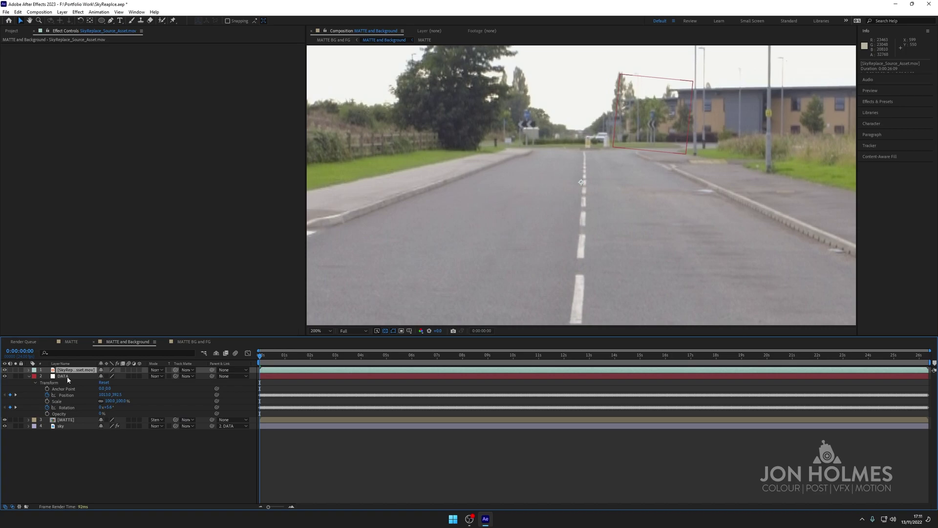
{"action": "key", "text": "Delete"}
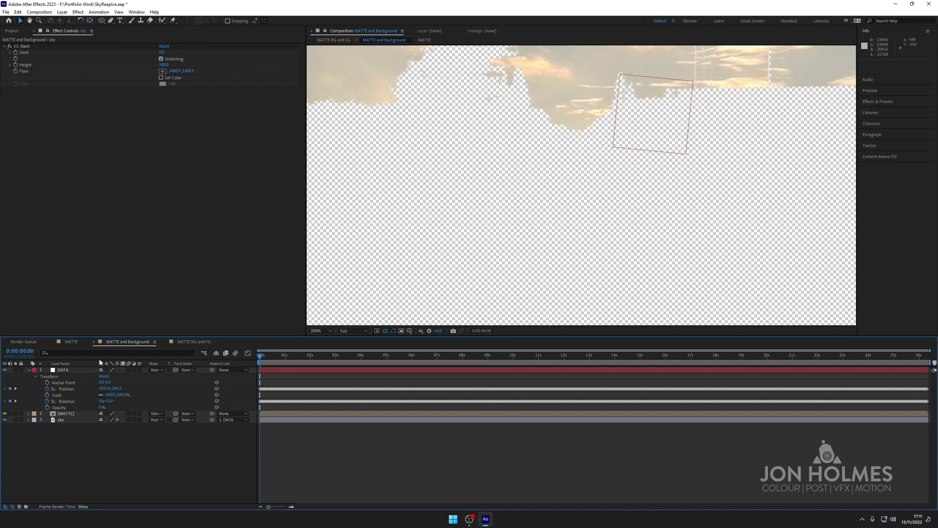
Step: Set the sky layer's CC Slant amount to -10 with a keyframe at the first frame
{"action": "left_click", "coordinate": [69, 422]}
{"action": "scroll", "coordinate": [501, 278], "scroll_direction": "down", "scroll_amount": 4}
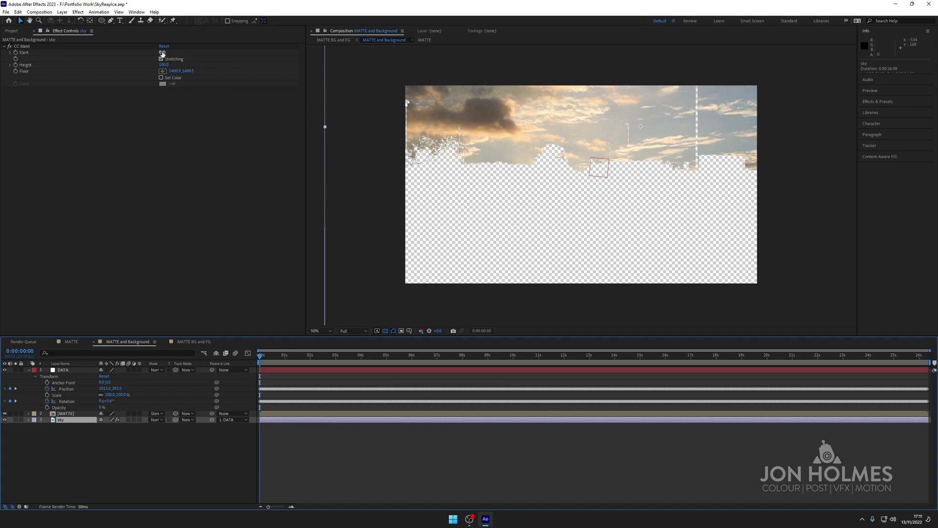
{"action": "mouse_move", "coordinate": [162, 52]}
{"action": "left_mouse_down"}
{"action": "mouse_move", "coordinate": [187, 52]}
{"action": "mouse_move", "coordinate": [157, 49]}
{"action": "left_mouse_up"}
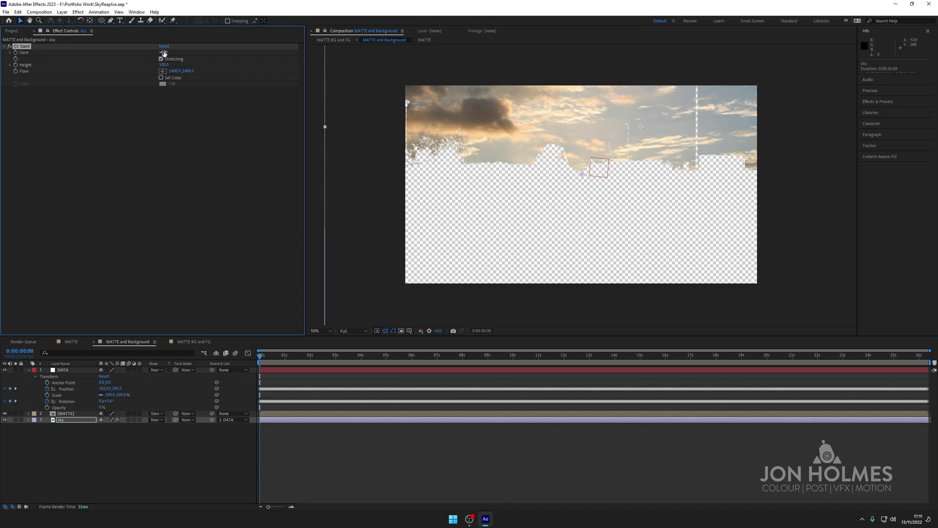
{"action": "left_click", "coordinate": [163, 52]}
{"action": "type", "text": "-10"}
{"action": "key", "text": "Return"}
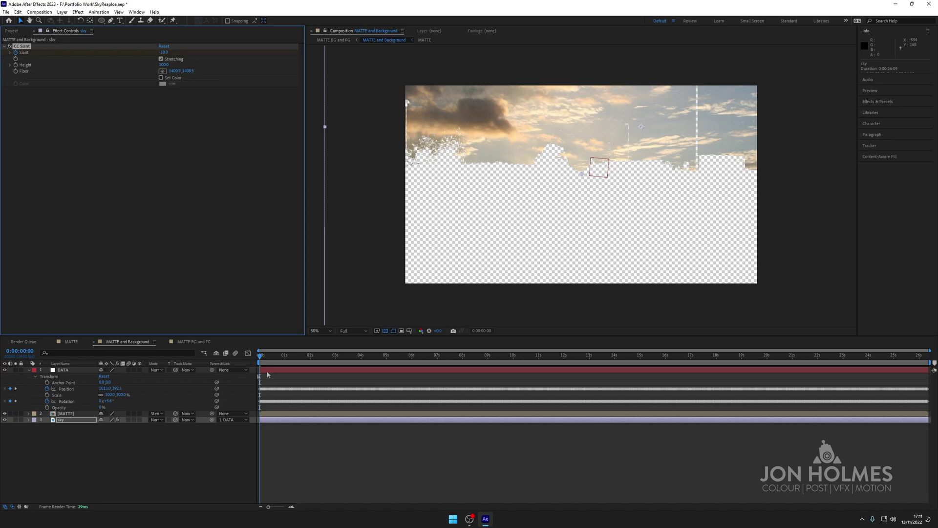
Step: Set the sky layer's CC Slant amount to 10 at the composition's last frame
{"action": "left_click_drag", "start_coordinate": [267, 357], "coordinate": [935, 357]}
{"action": "left_click", "coordinate": [164, 52]}
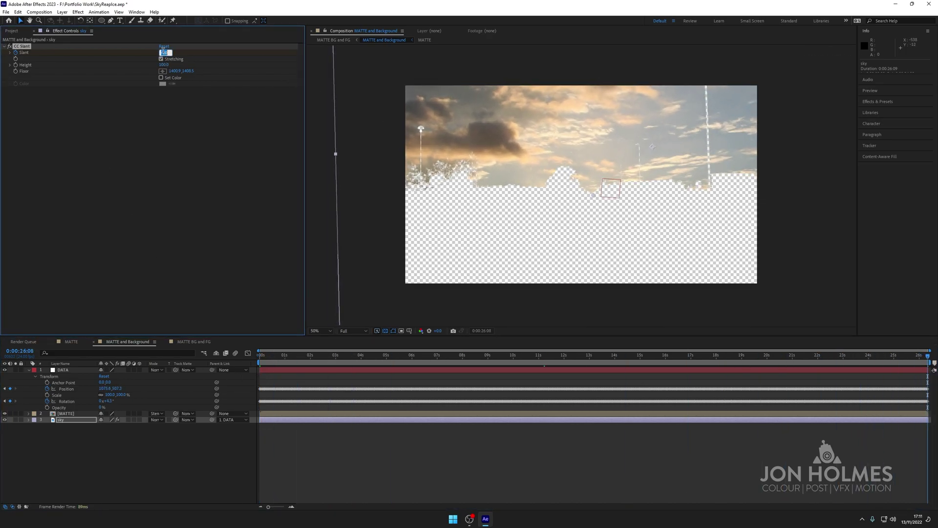
{"action": "type", "text": "10"}
{"action": "key", "text": "Return"}
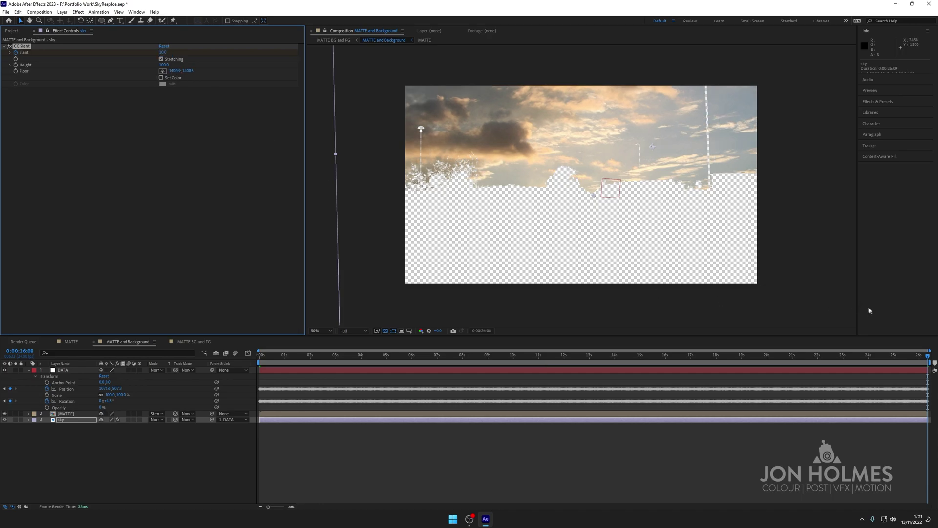
{"action": "left_click_drag", "start_coordinate": [893, 361], "coordinate": [936, 376]}
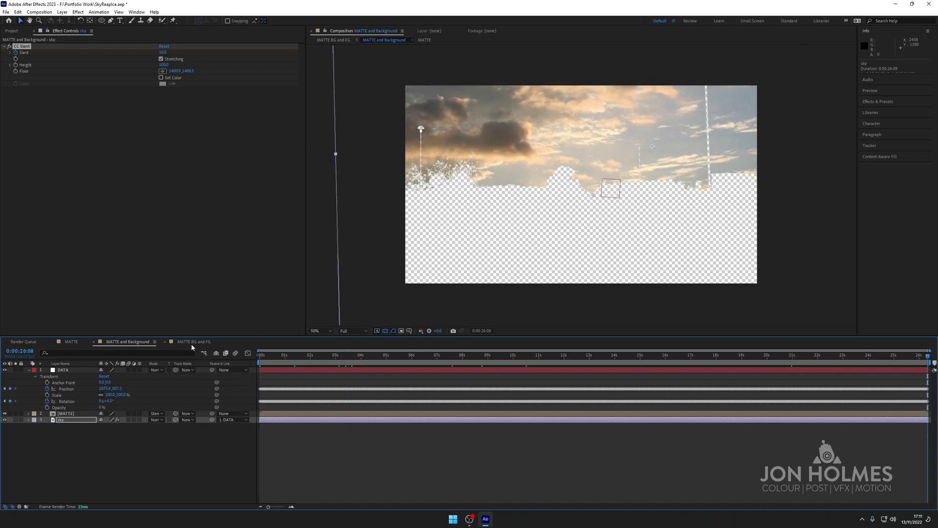
Step: In the MATTE BG and FG composition, scrub through the shot and examine the sky blend and sun glow up close
{"action": "left_click", "coordinate": [191, 342]}
{"action": "left_click_drag", "start_coordinate": [276, 355], "coordinate": [111, 300]}
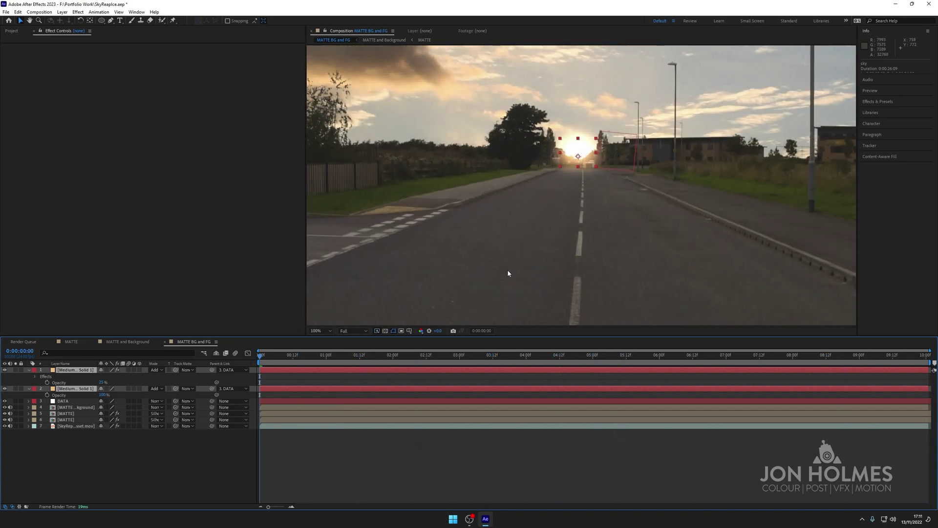
{"action": "scroll", "coordinate": [507, 269], "scroll_direction": "down", "scroll_amount": 1}
{"action": "left_click_drag", "start_coordinate": [274, 359], "coordinate": [809, 357]}
{"action": "left_click_drag", "start_coordinate": [615, 353], "coordinate": [259, 354]}
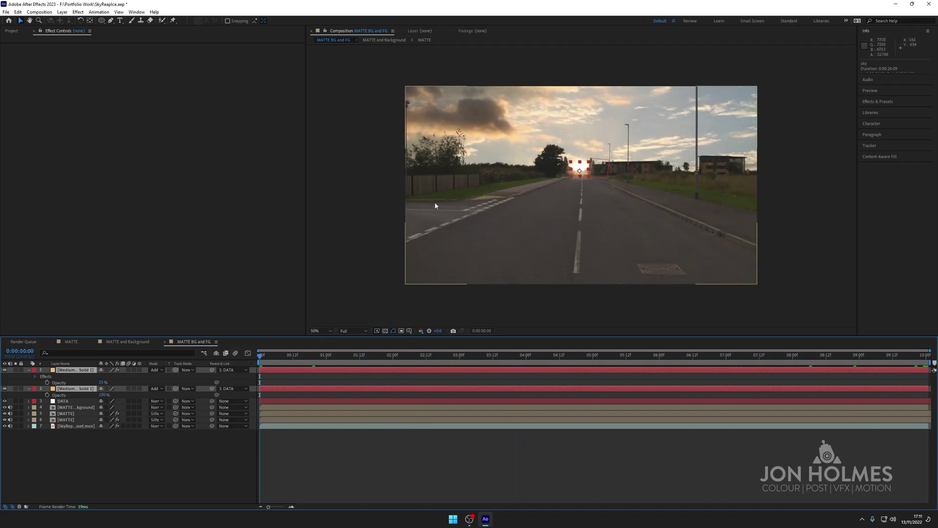
{"action": "scroll", "coordinate": [428, 194], "scroll_direction": "up", "scroll_amount": 1}
{"action": "scroll", "coordinate": [441, 198], "scroll_direction": "up", "scroll_amount": 1}
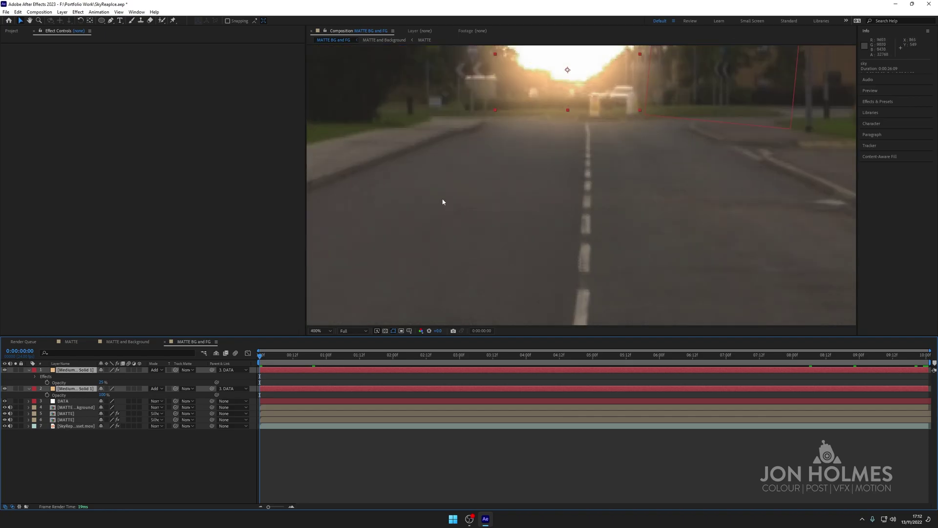
{"action": "left_click_drag", "start_coordinate": [449, 180], "coordinate": [540, 284]}
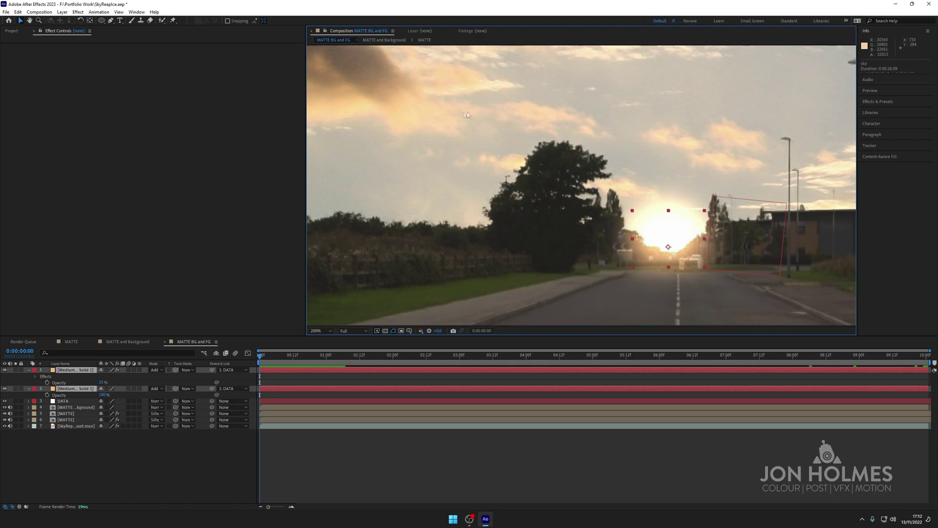
{"action": "key", "text": "comma"}
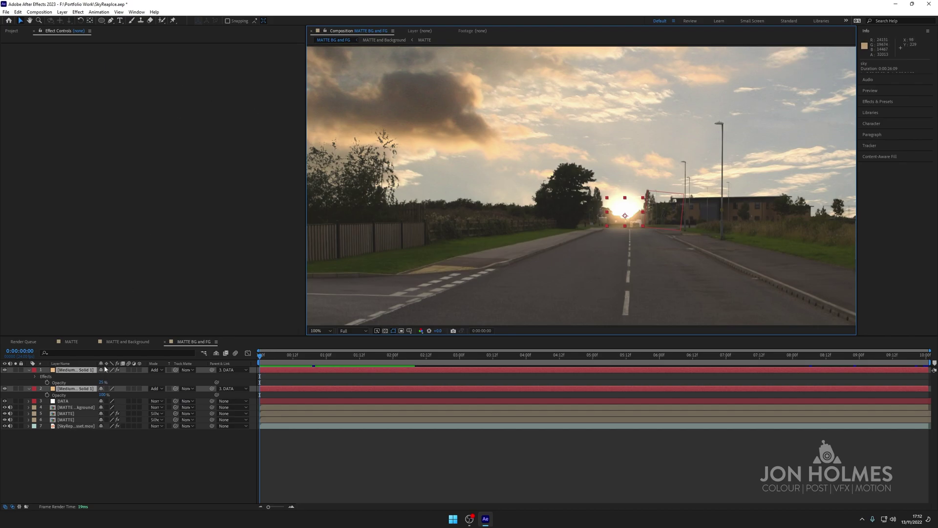
Step: Add an adjustment layer above all layers in MATTE BG and FG and name it Grain
{"action": "left_click", "coordinate": [62, 13]}
{"action": "mouse_move", "coordinate": [68, 21]}
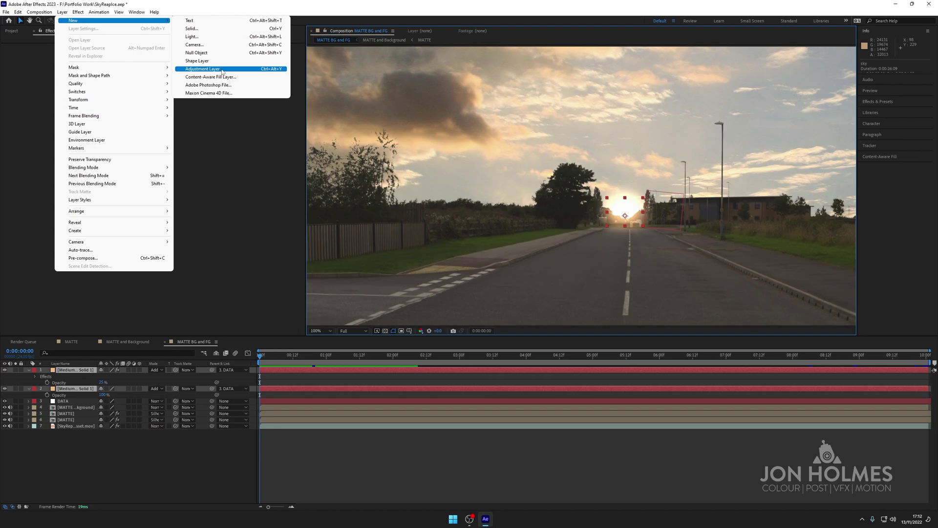
{"action": "left_click", "coordinate": [222, 70]}
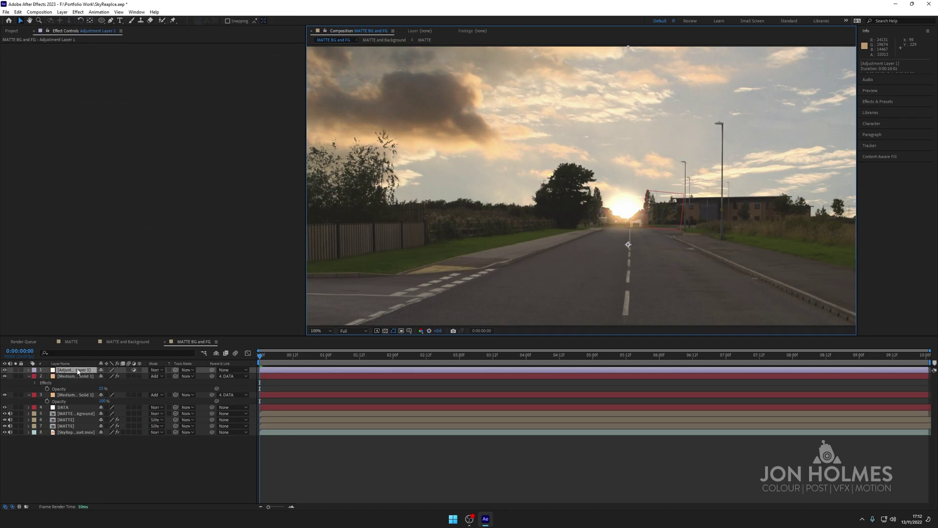
{"action": "key", "text": "Return"}
{"action": "type", "text": "Grain"}
{"action": "key", "text": "Return"}
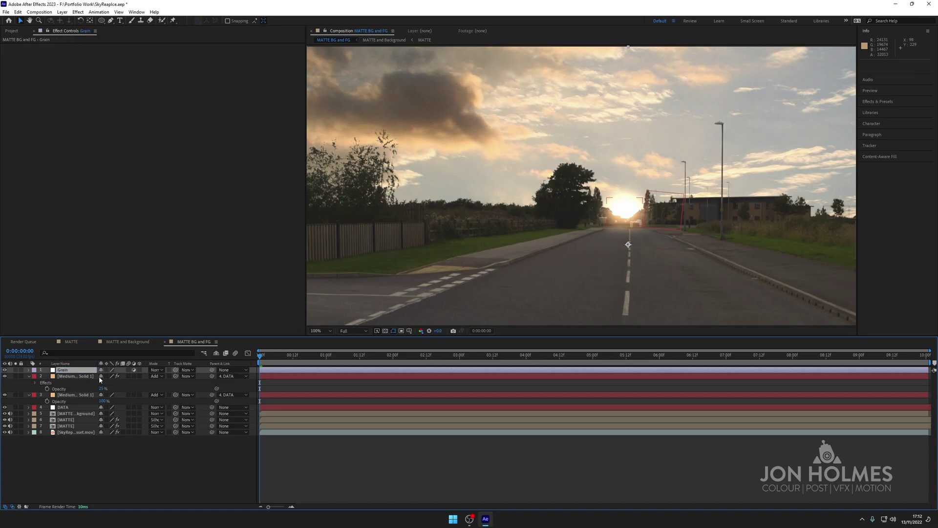
Step: Apply the Add Grain effect to the Grain layer and set its viewing mode to Final Output
{"action": "left_click", "coordinate": [79, 13]}
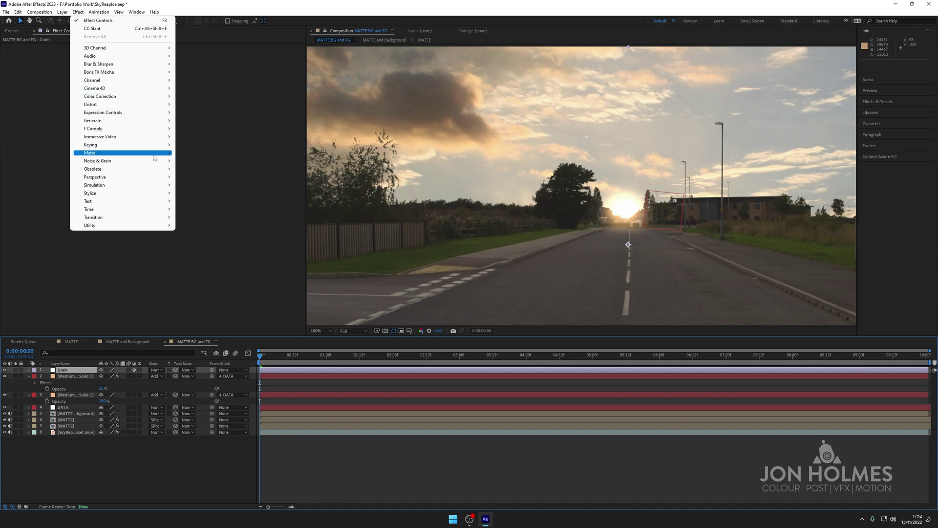
{"action": "mouse_move", "coordinate": [153, 163]}
{"action": "left_click", "coordinate": [193, 162]}
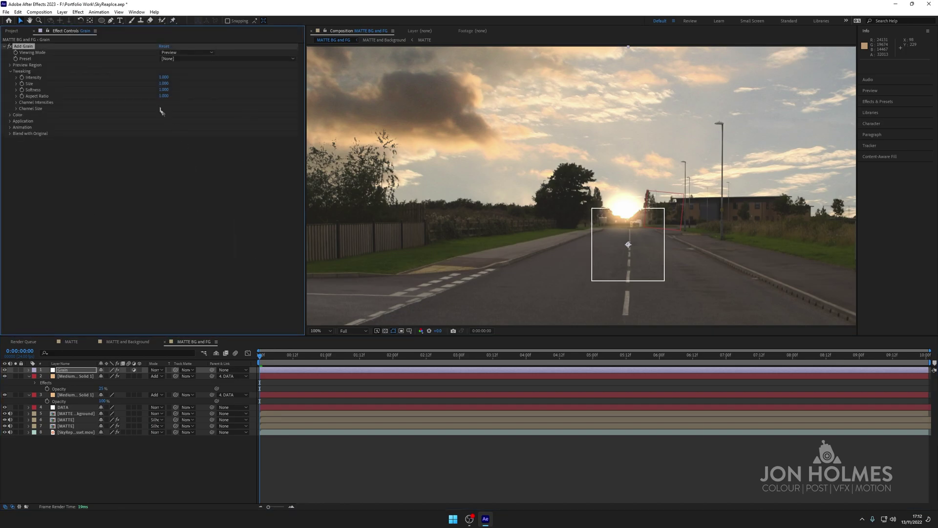
{"action": "left_click", "coordinate": [183, 52]}
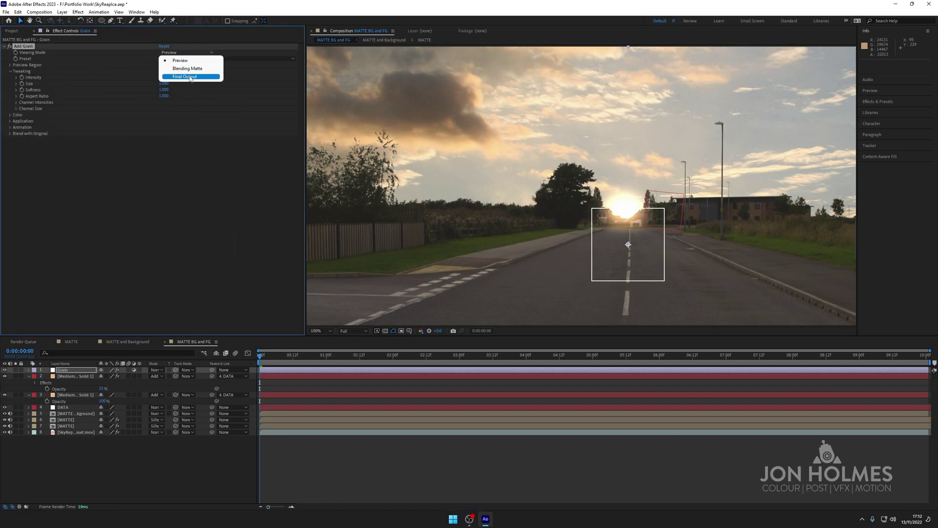
{"action": "left_click", "coordinate": [190, 76]}
Step: Set Add Grain to the Kodak Vision 200T (5274) preset with an intensity of 0.400
{"action": "key", "text": "period"}
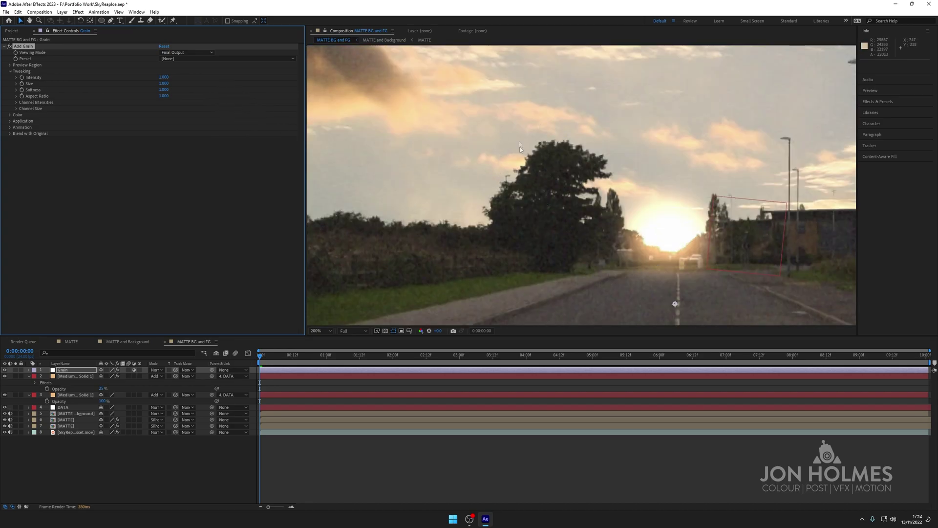
{"action": "left_click", "coordinate": [175, 58]}
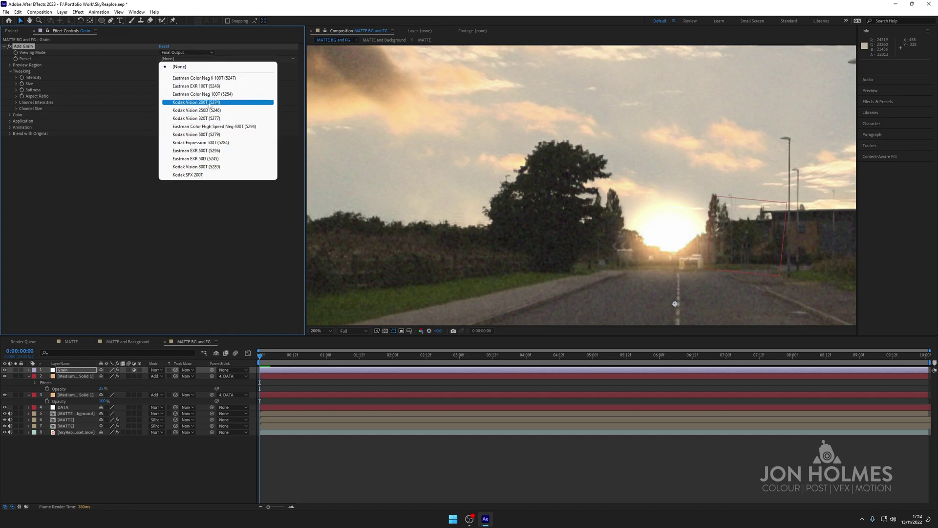
{"action": "left_click", "coordinate": [206, 103]}
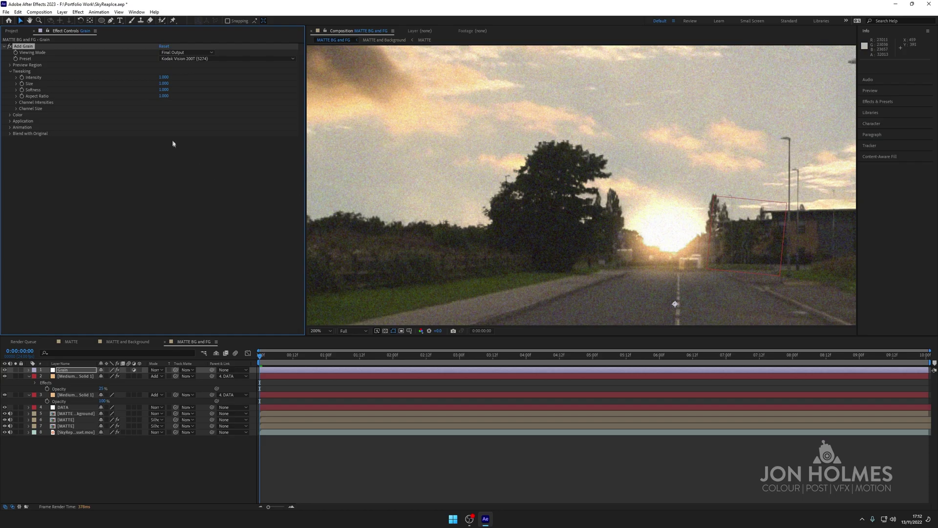
{"action": "left_click", "coordinate": [164, 77]}
{"action": "key", "text": "Return"}
{"action": "scroll", "coordinate": [441, 159], "scroll_direction": "down", "scroll_amount": 4}
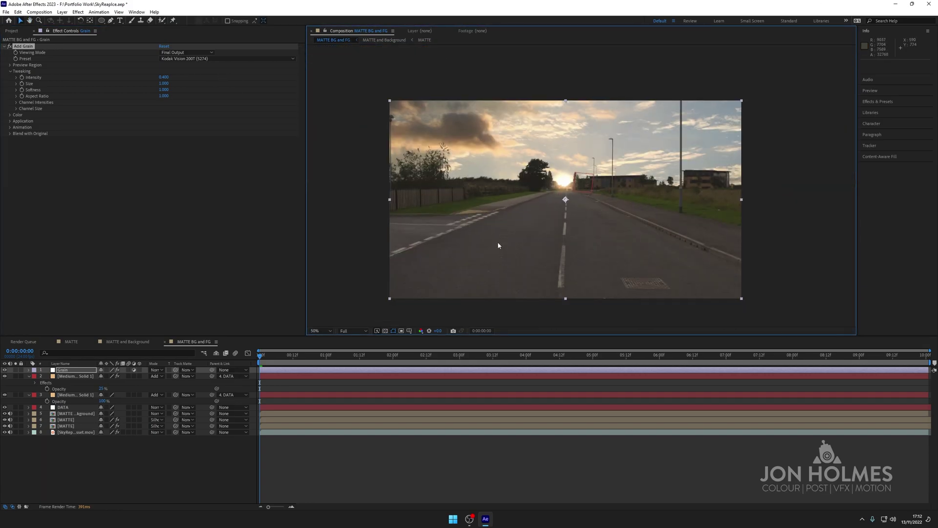
Step: Compare the composite with the Grain layer hidden and shown, and fit the whole frame in the viewer
{"action": "left_click", "coordinate": [74, 372]}
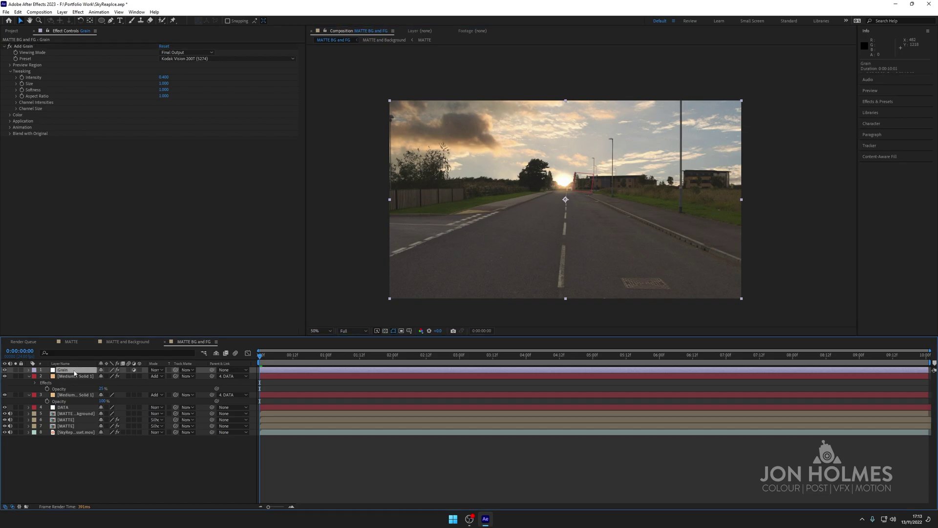
{"action": "left_click", "coordinate": [5, 371]}
{"action": "left_click", "coordinate": [5, 371]}
{"action": "left_click", "coordinate": [323, 331]}
{"action": "left_click", "coordinate": [323, 372]}
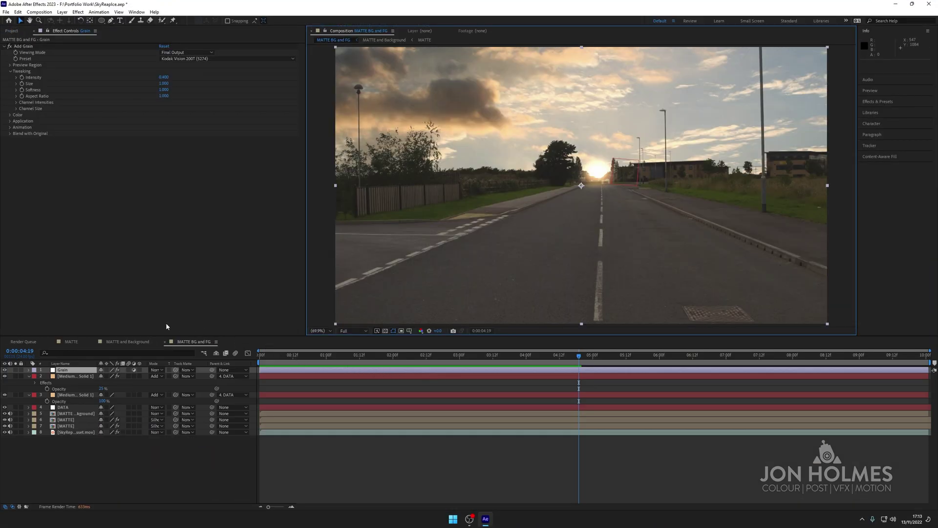
Step: Review the MATTE, MATTE and Background, and MATTE BG and FG compositions in turn, ending on MATTE BG and FG
{"action": "left_click", "coordinate": [68, 341]}
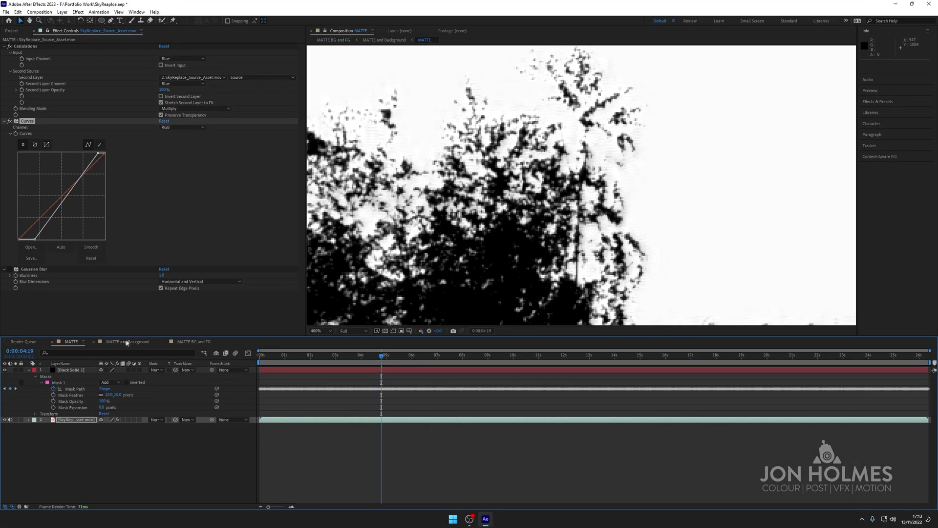
{"action": "left_click", "coordinate": [128, 341]}
{"action": "left_click", "coordinate": [183, 341]}
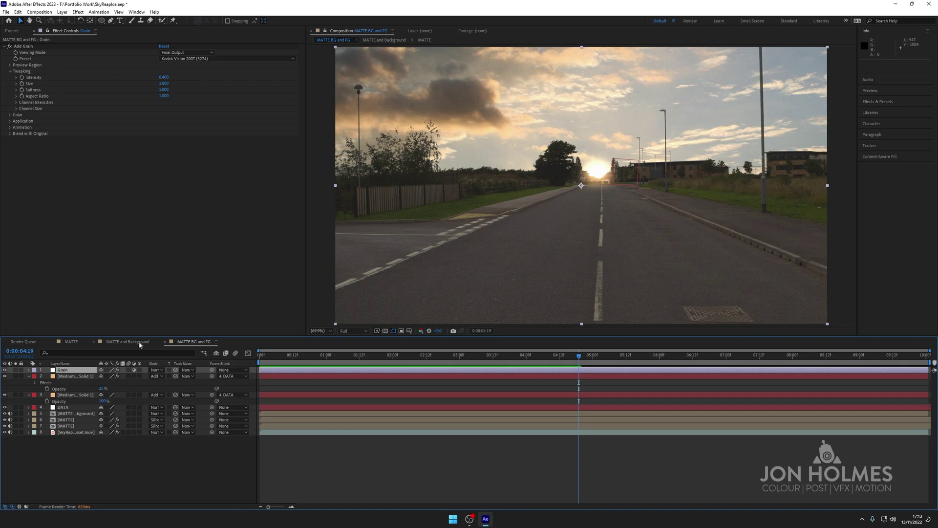
{"action": "left_click", "coordinate": [135, 342]}
{"action": "left_click", "coordinate": [76, 342]}
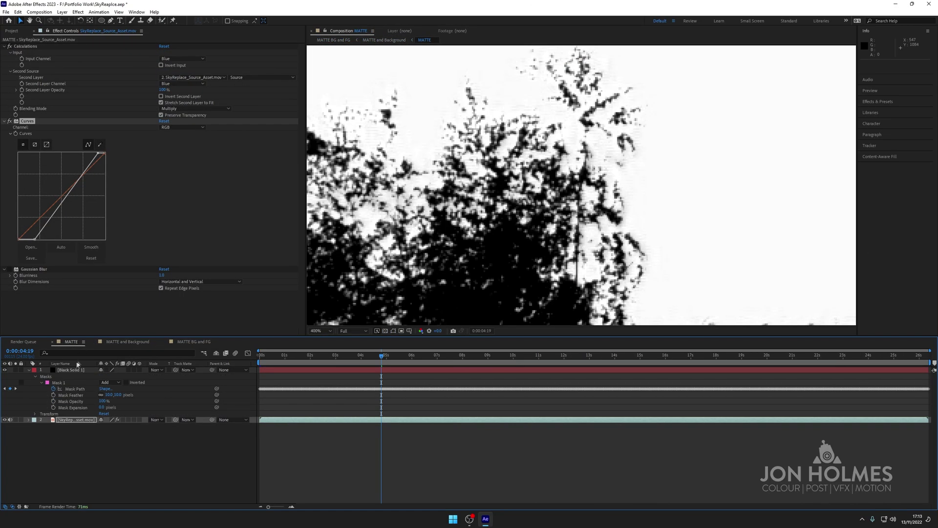
{"action": "left_click", "coordinate": [146, 342]}
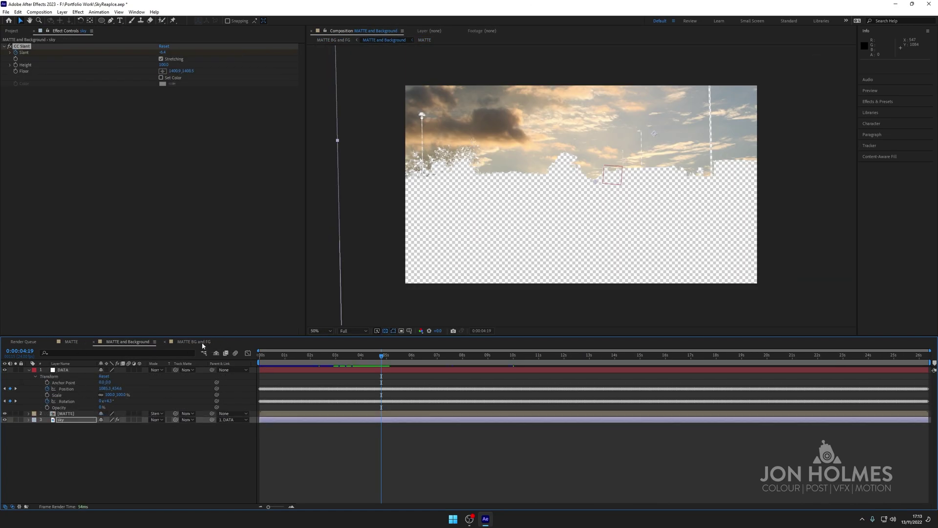
{"action": "left_click", "coordinate": [202, 344]}
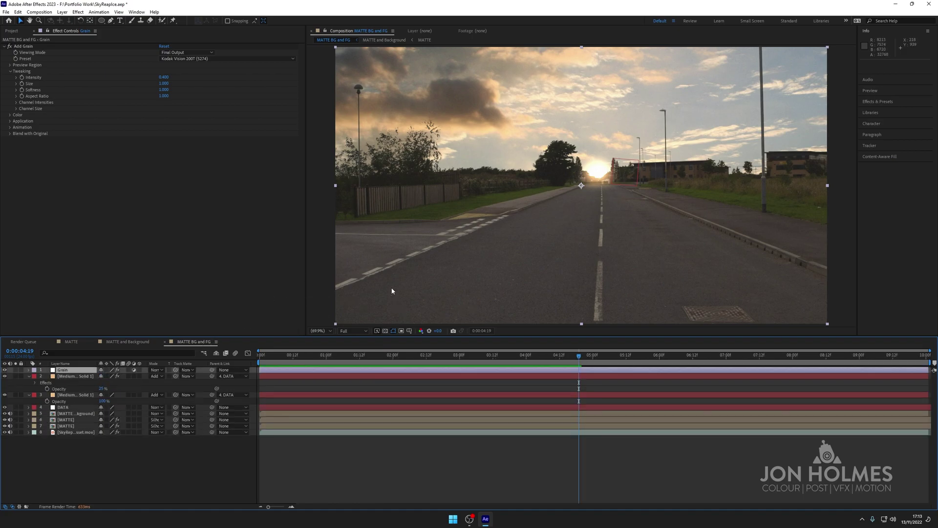
Step: Inspect the MATTE and MATTE and Background items in the project, and return the composite to its first frame
{"action": "left_click", "coordinate": [15, 33]}
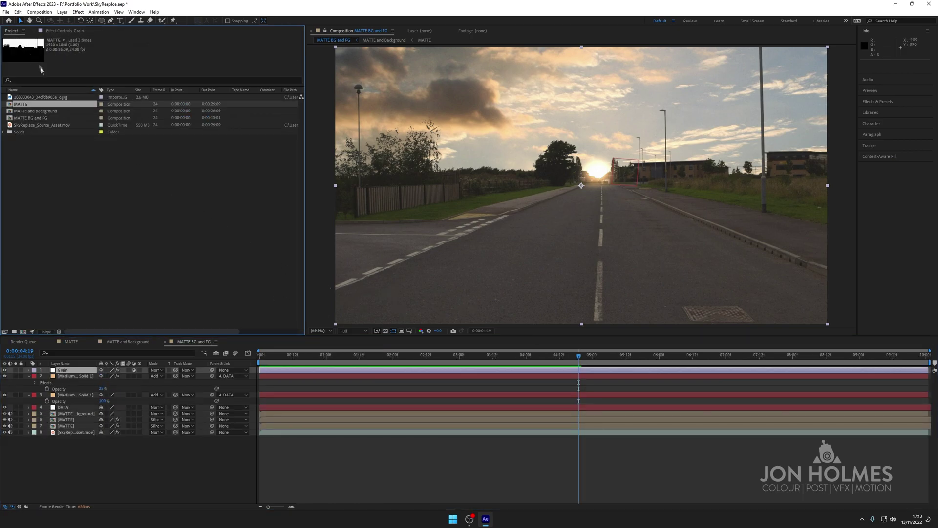
{"action": "left_click", "coordinate": [22, 104]}
{"action": "left_click", "coordinate": [24, 111]}
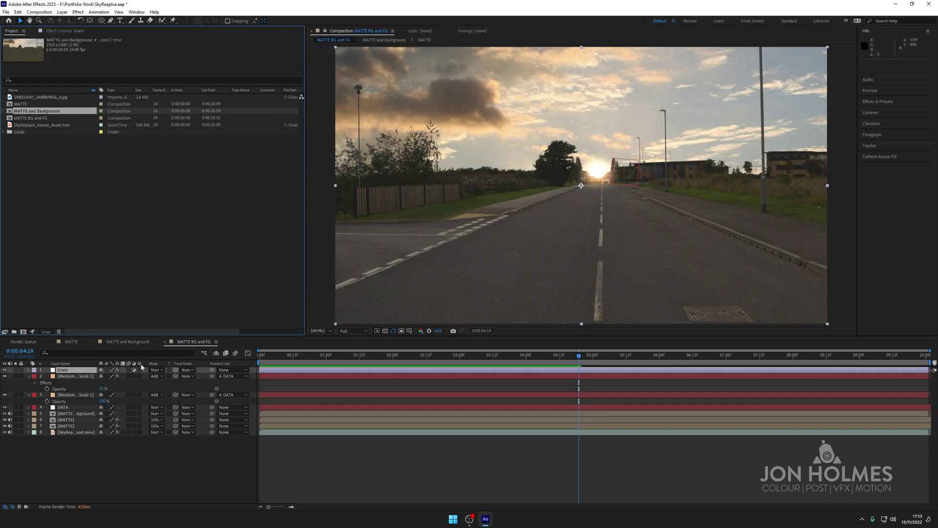
{"action": "left_click", "coordinate": [21, 104]}
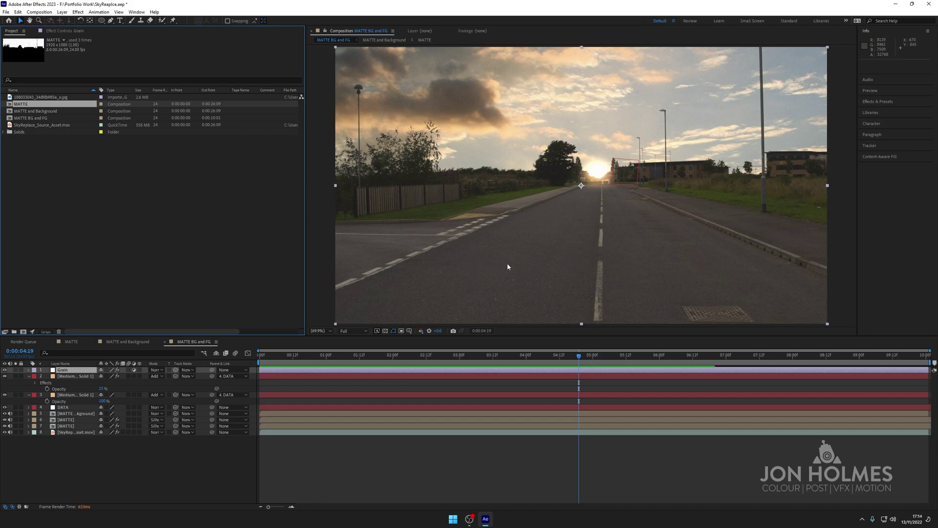
{"action": "left_click_drag", "start_coordinate": [566, 356], "coordinate": [260, 354]}
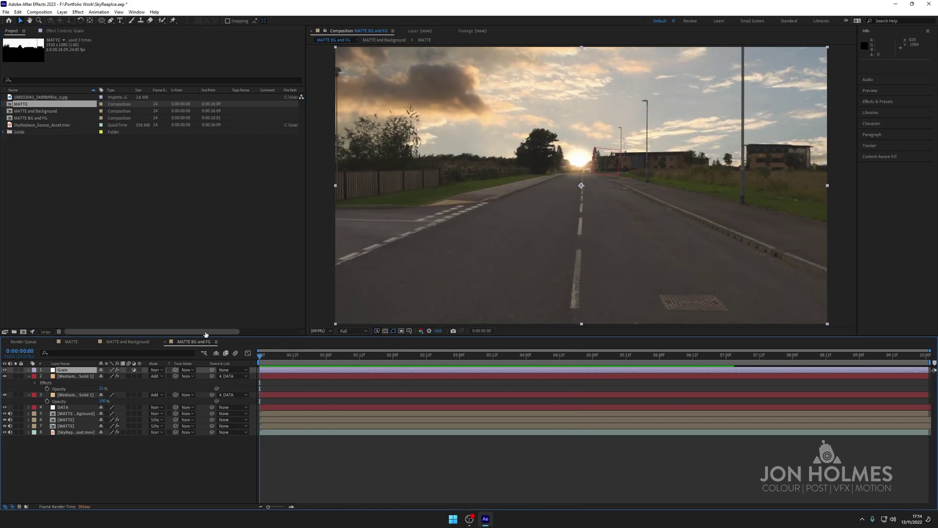